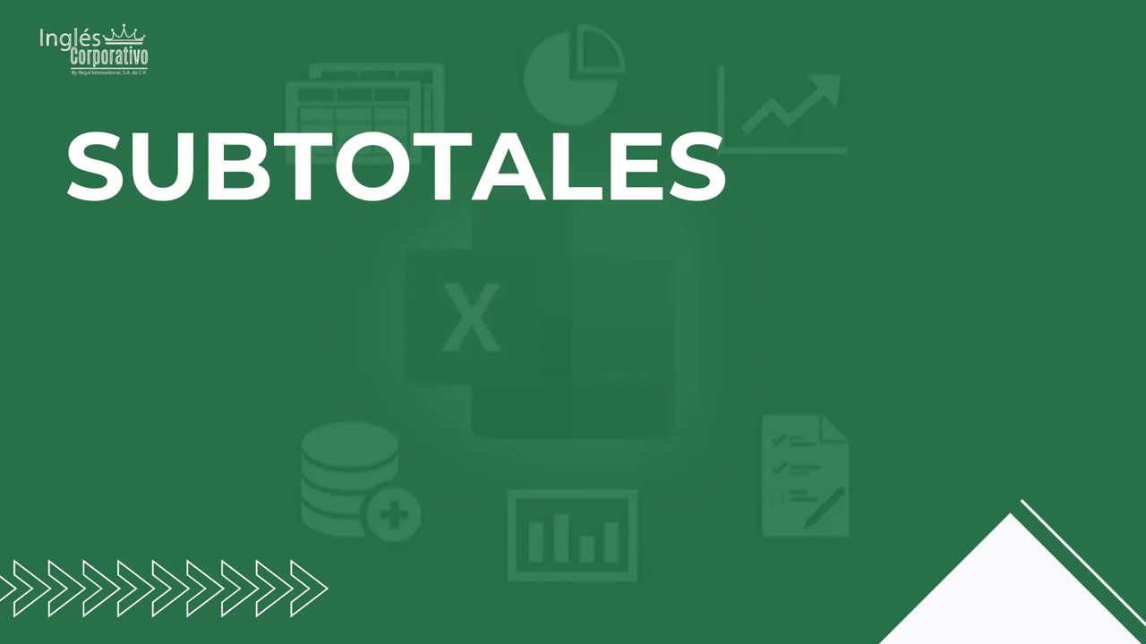
# Advance the slideshow past the topic title to the 'Puede calcular automáticamente…' slide.
pyautogui.moveTo(182, 630)
pyautogui.click(548, 381)
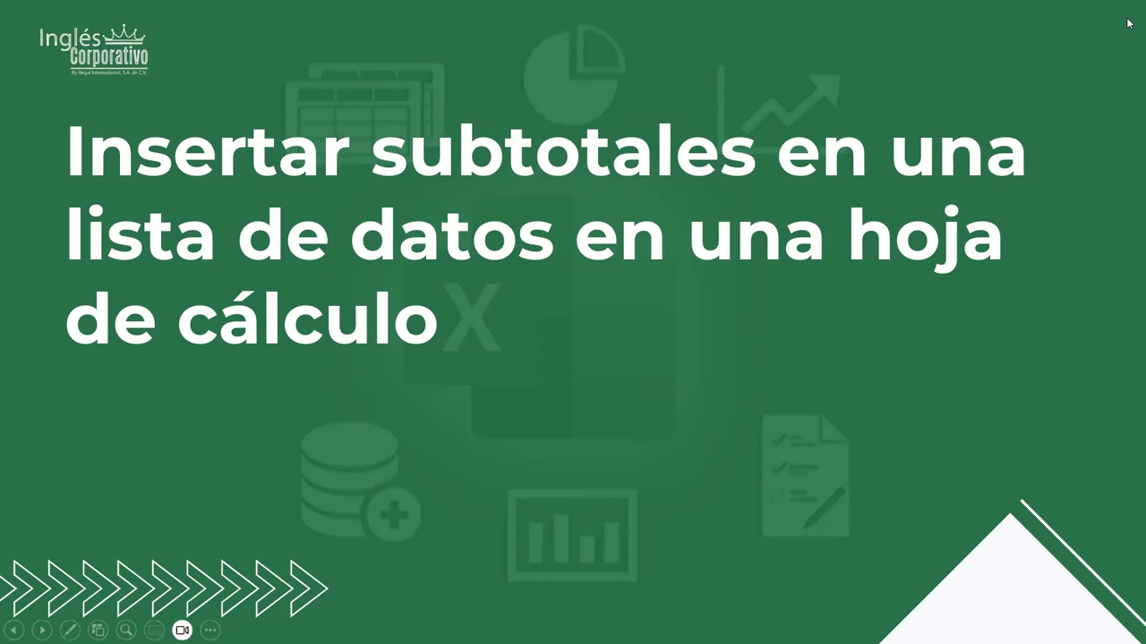
pyautogui.click(626, 359)
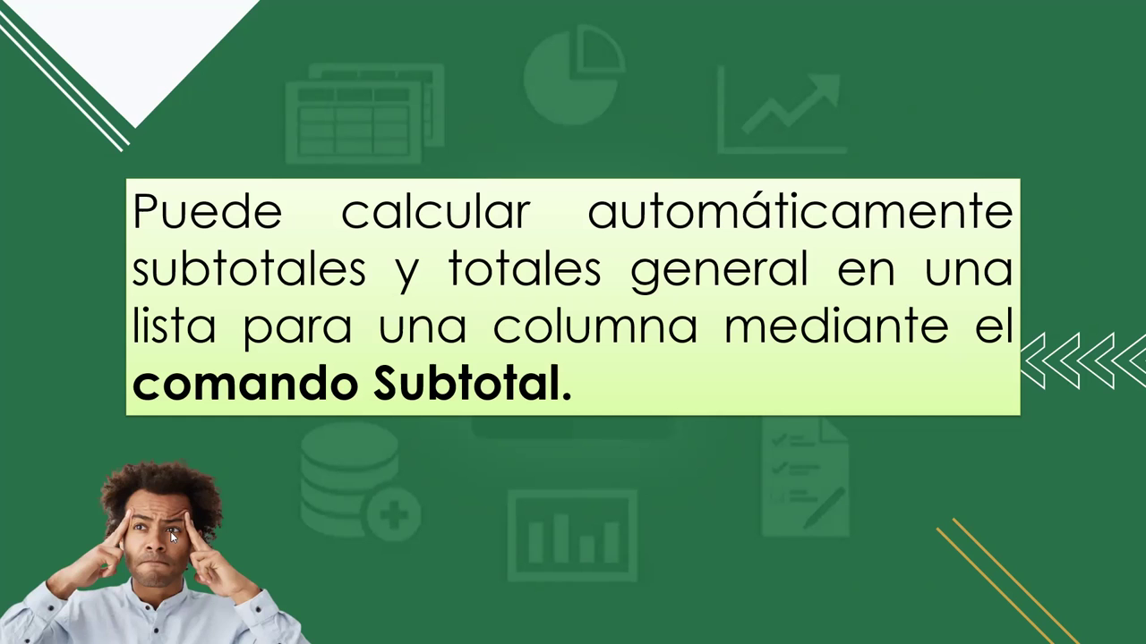
# Advance to the 'Importante' slide about subtotals not working in Excel tables.
pyautogui.click(370, 380)
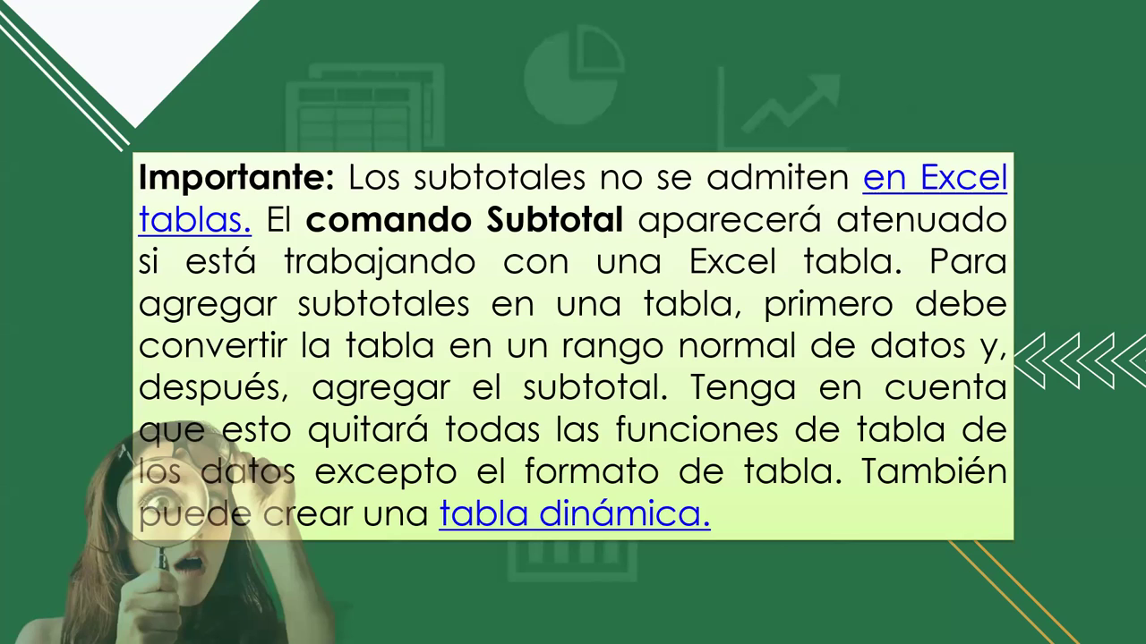
# Advance to the 'Al insertar subtotales' slide explaining how the totals are calculated.
pyautogui.click(640, 388)
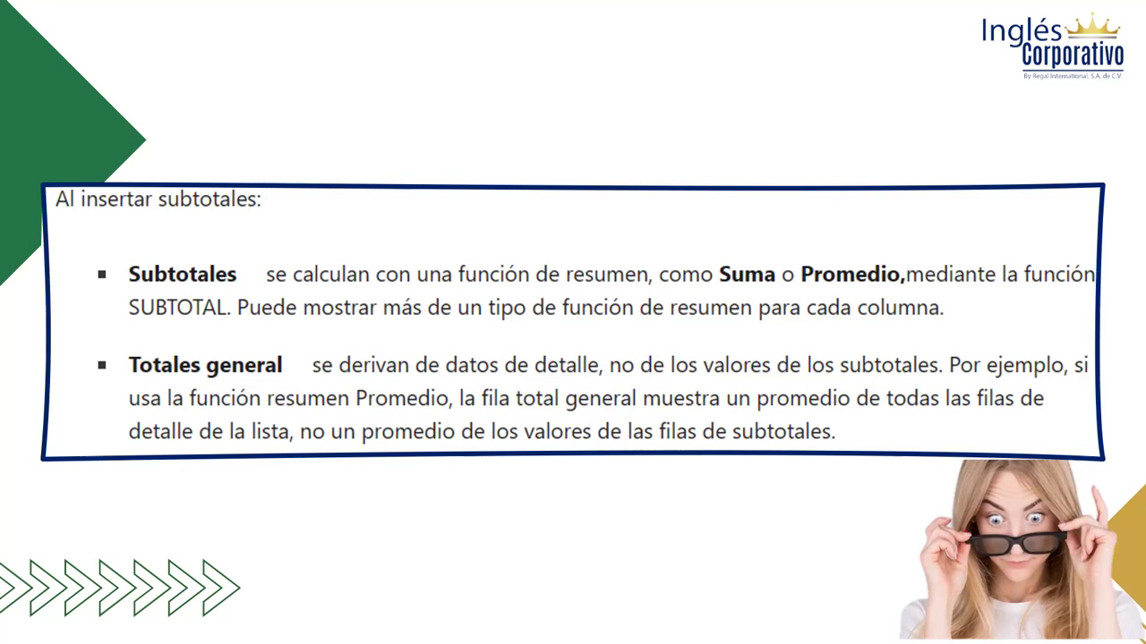
# Advance to the example with golf, safari and tenis subtotals totalling 23.500 €.
pyautogui.click(559, 481)
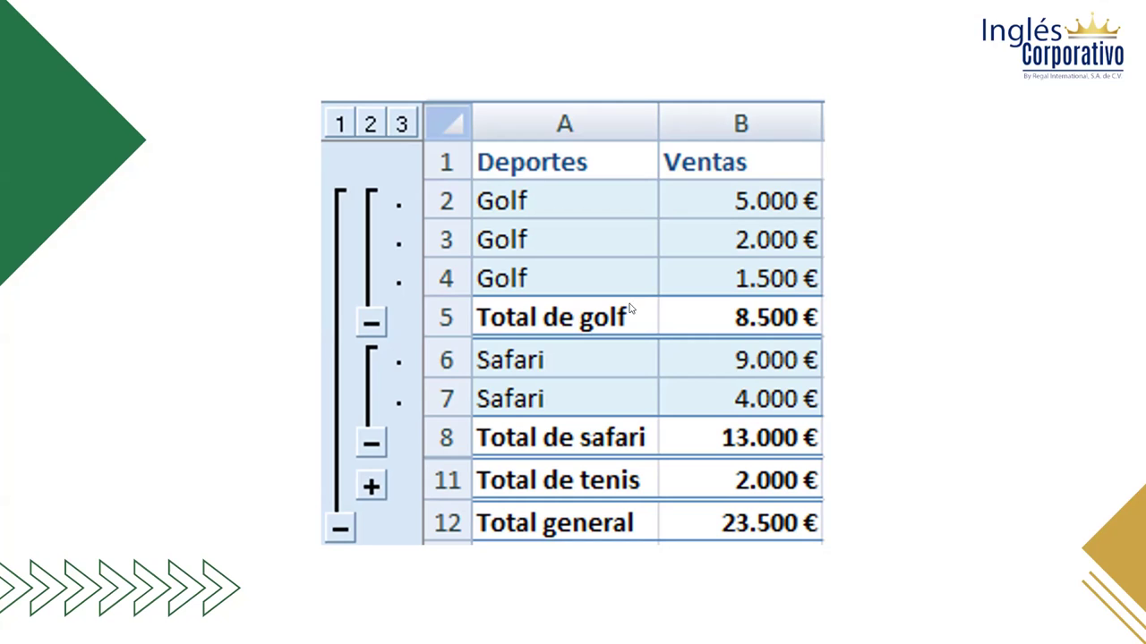
# Pass the 'Insertar subtotales' title slide to reach the numbered-steps slide.
pyautogui.click(589, 313)
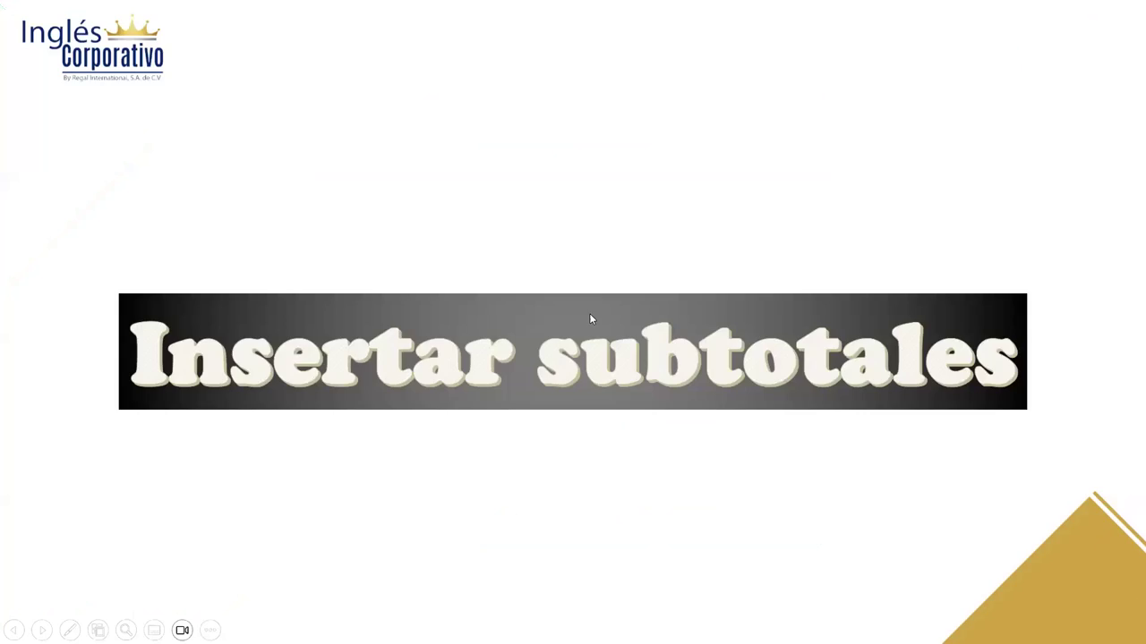
pyautogui.click(729, 376)
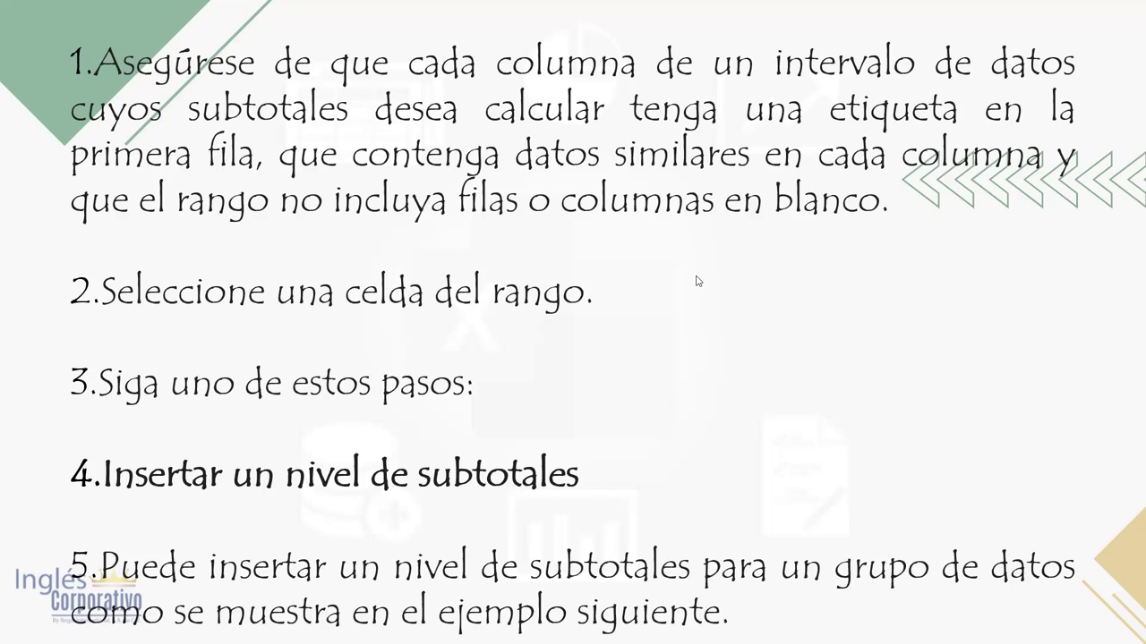
# Advance past the subtotal table example slide to the EJEMPLOS slide.
pyautogui.click(577, 279)
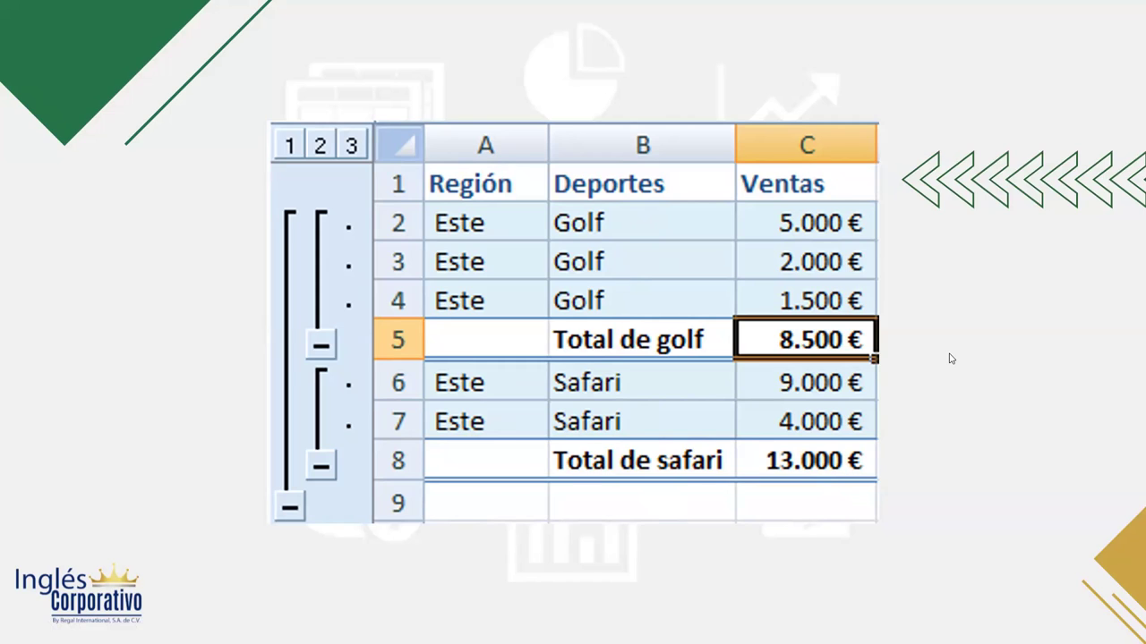
pyautogui.click(806, 358)
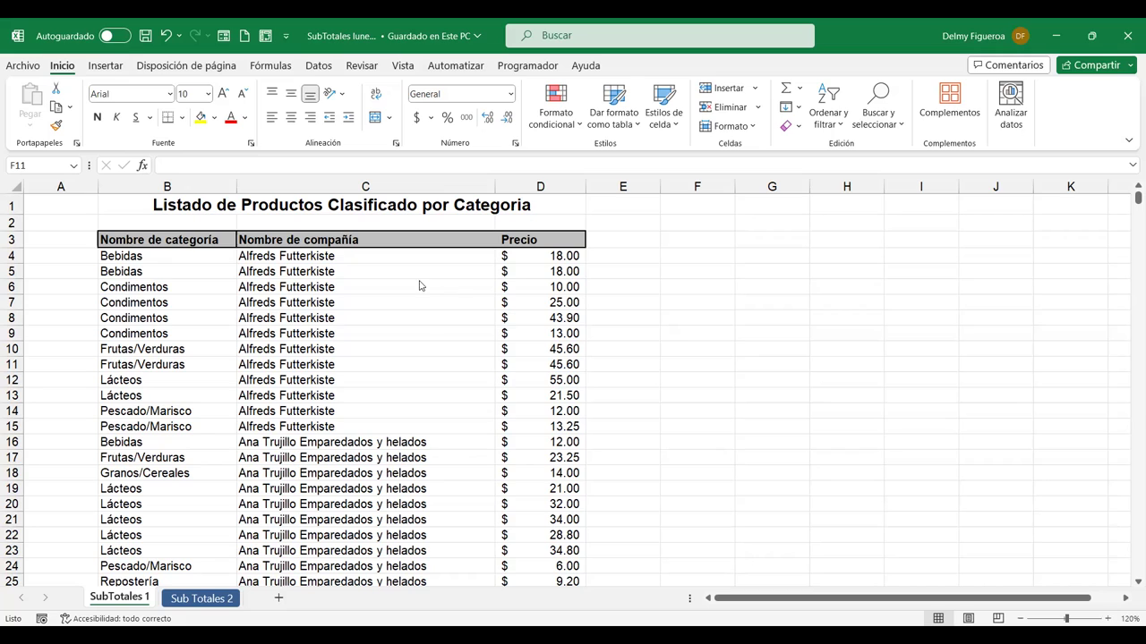
# Confirm with Ctrl+End that the product list ends at row 2158, then return to the top.
pyautogui.click(363, 322)
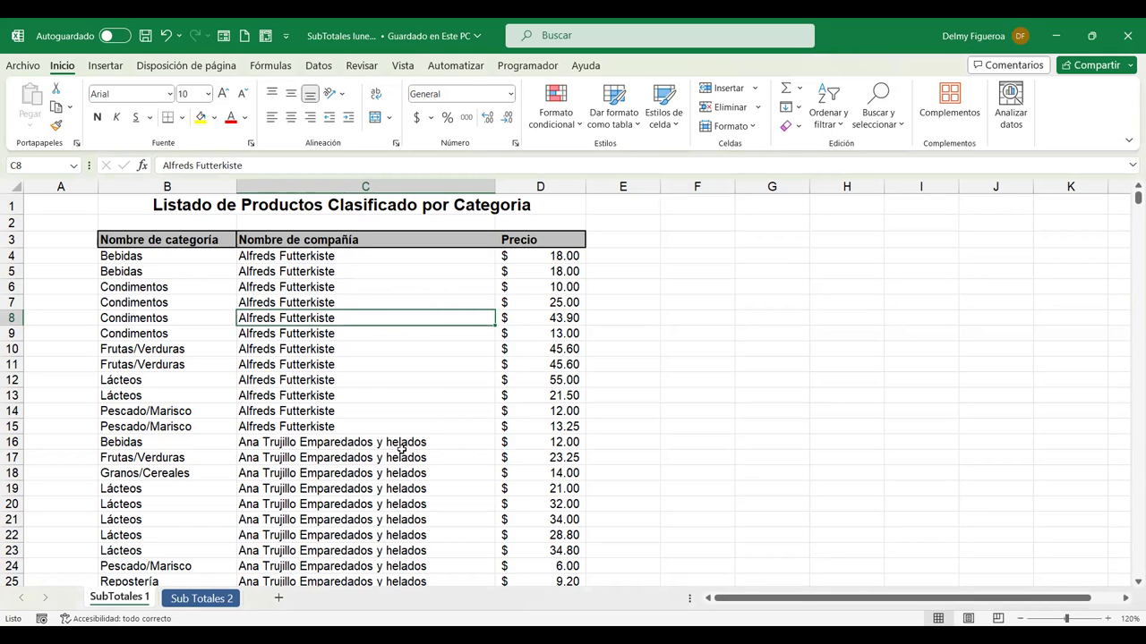
pyautogui.scroll(-6, 400, 447)
pyautogui.scroll(-3, 425, 399)
pyautogui.scroll(-3, 425, 402)
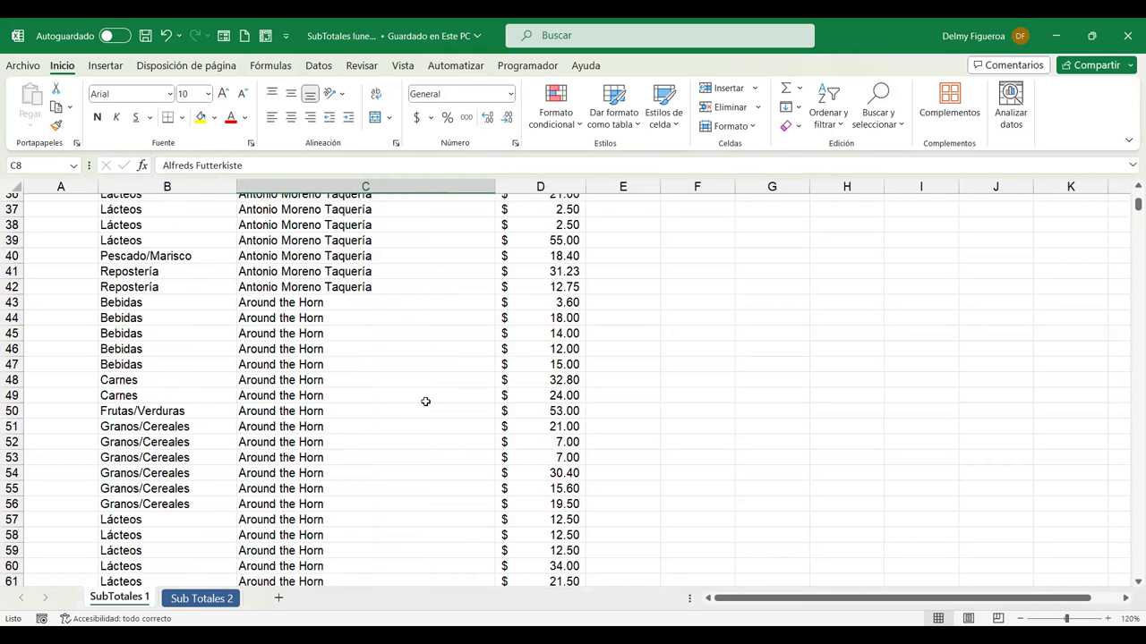
pyautogui.scroll(-12, 425, 402)
pyautogui.scroll(-7, 424, 401)
pyautogui.scroll(-17, 424, 400)
pyautogui.scroll(-5, 426, 411)
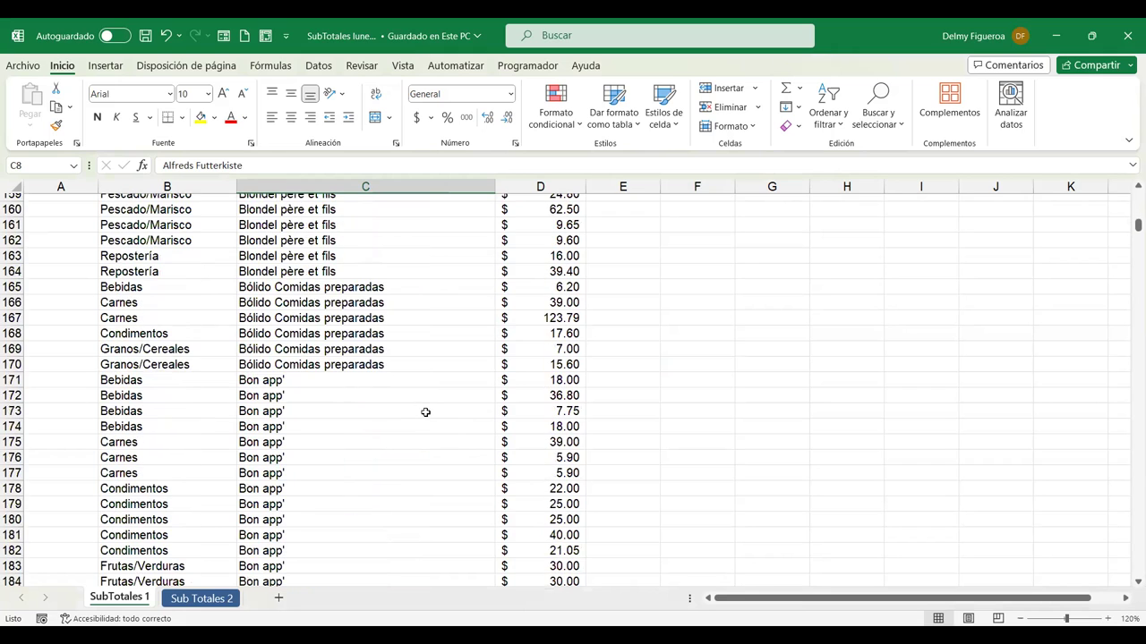
pyautogui.click(426, 413)
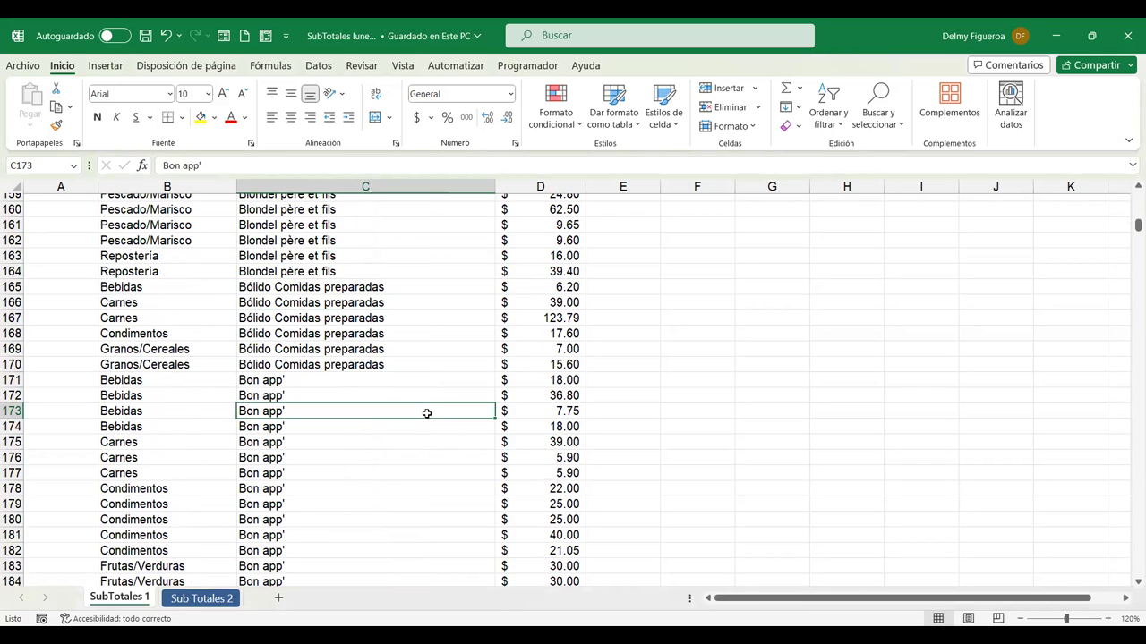
pyautogui.hotkey('ctrl', 'End')
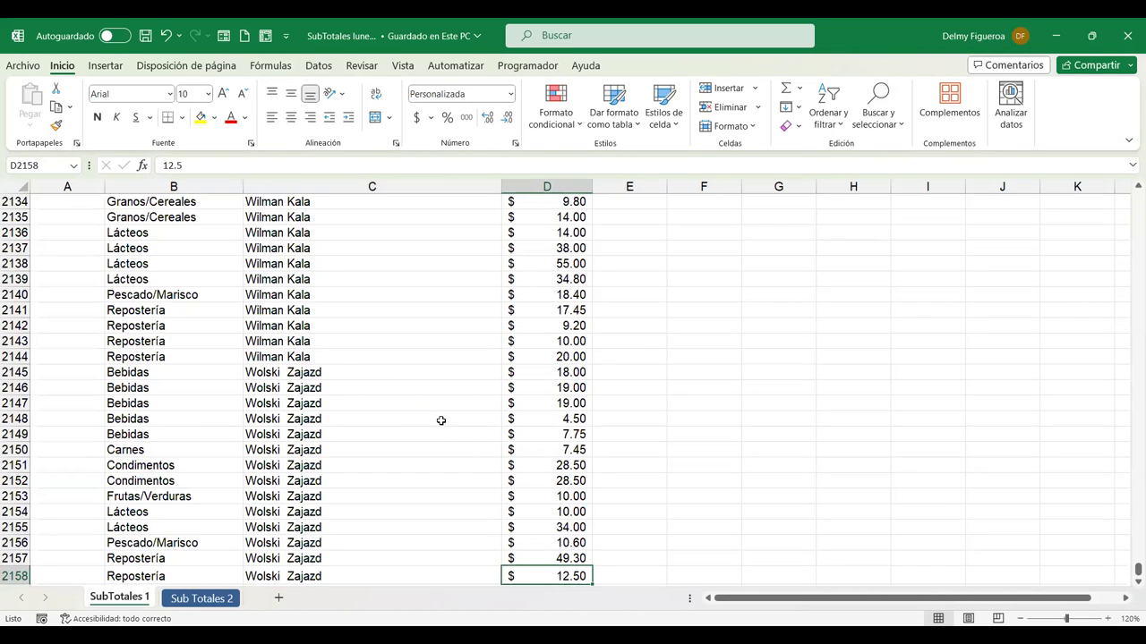
pyautogui.scroll(5, 447, 448)
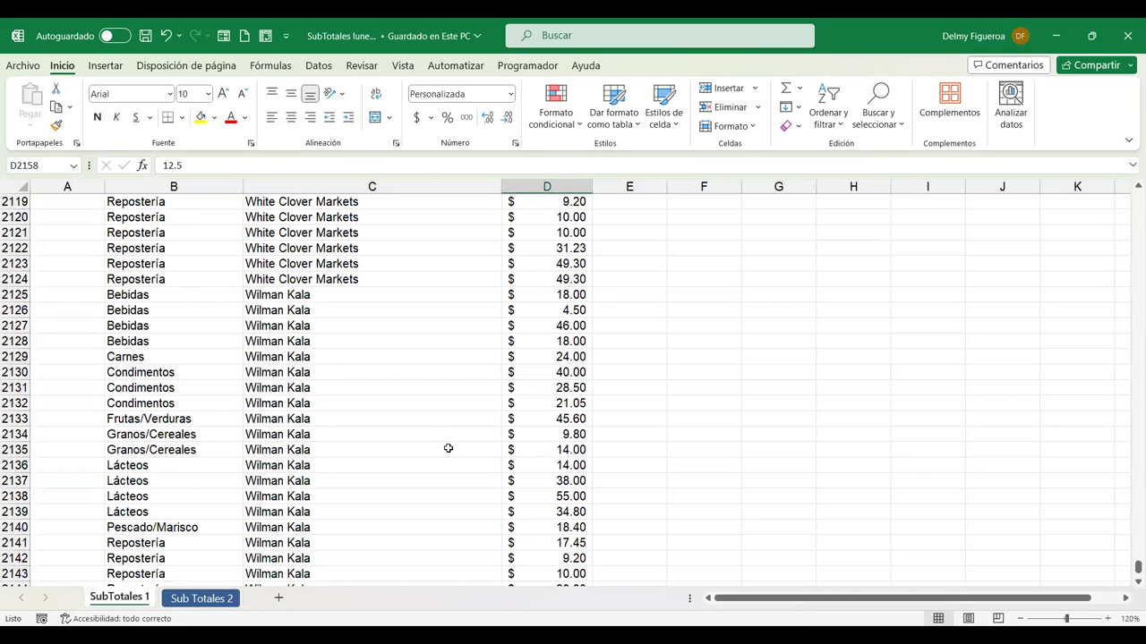
pyautogui.hotkey('ctrl', 'Home')
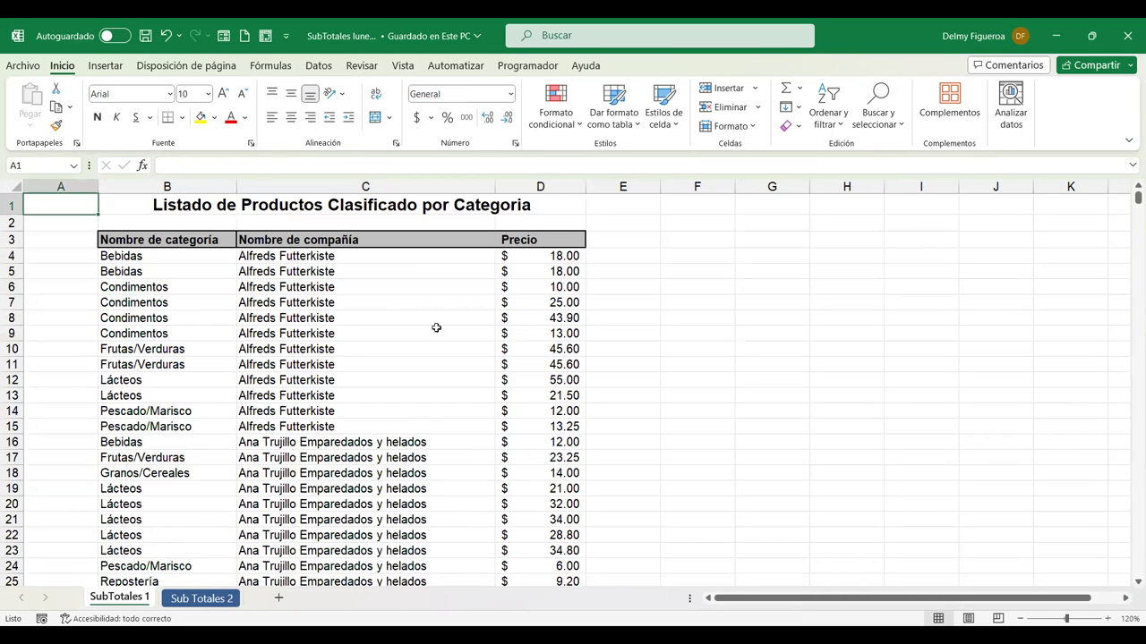
# Open Subtotal from Datos > Esquema with a cell of the product list selected.
pyautogui.click(342, 296)
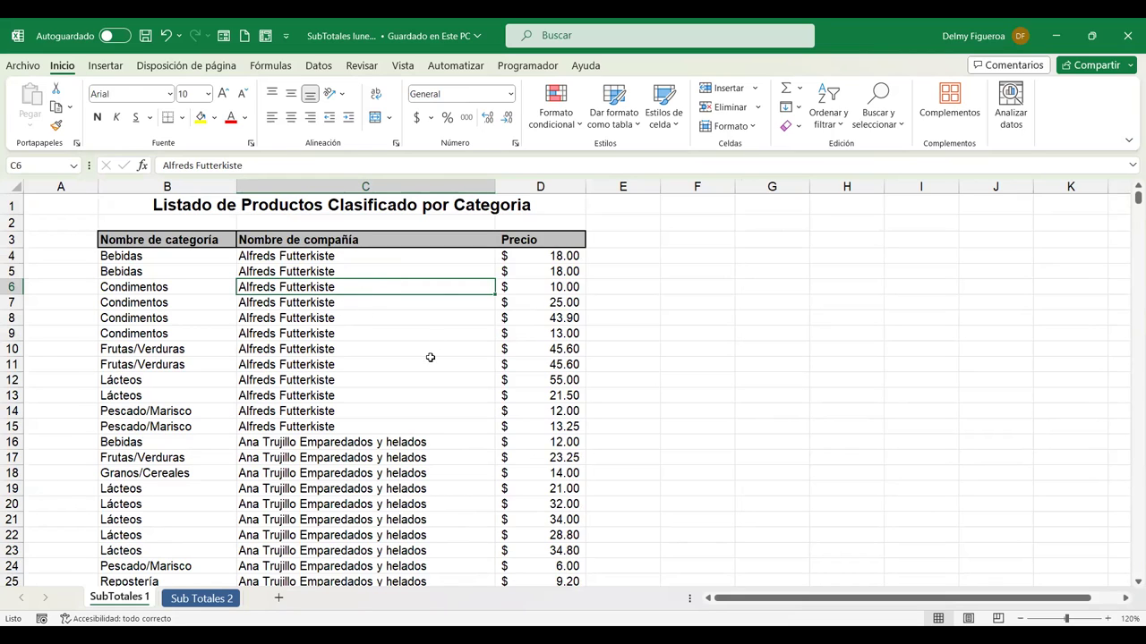
pyautogui.click(314, 69)
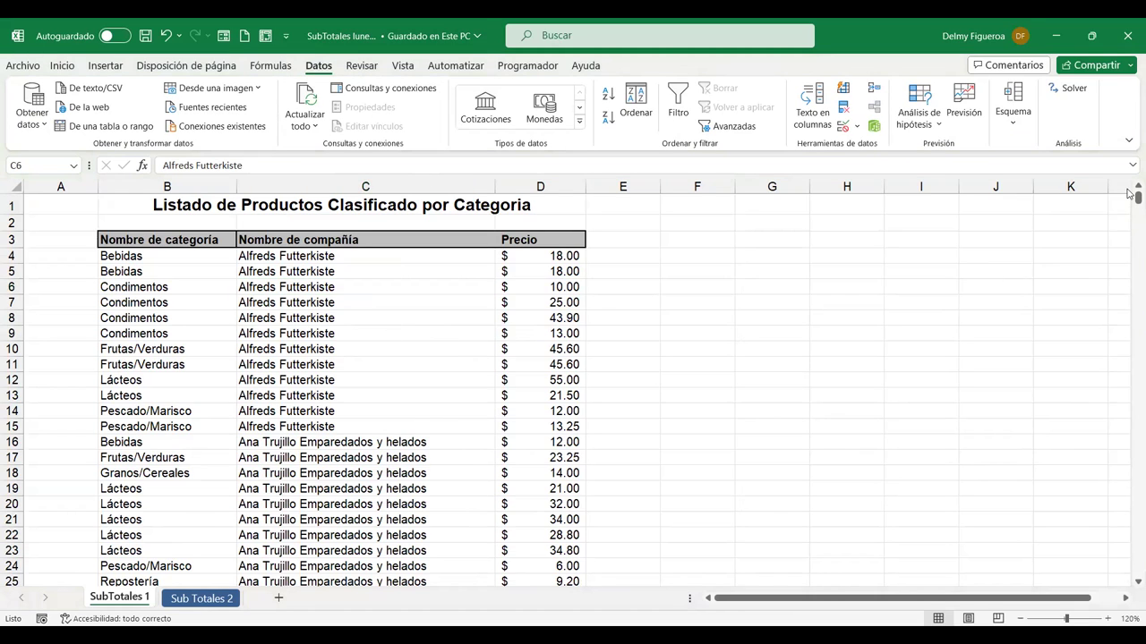
pyautogui.click(1014, 129)
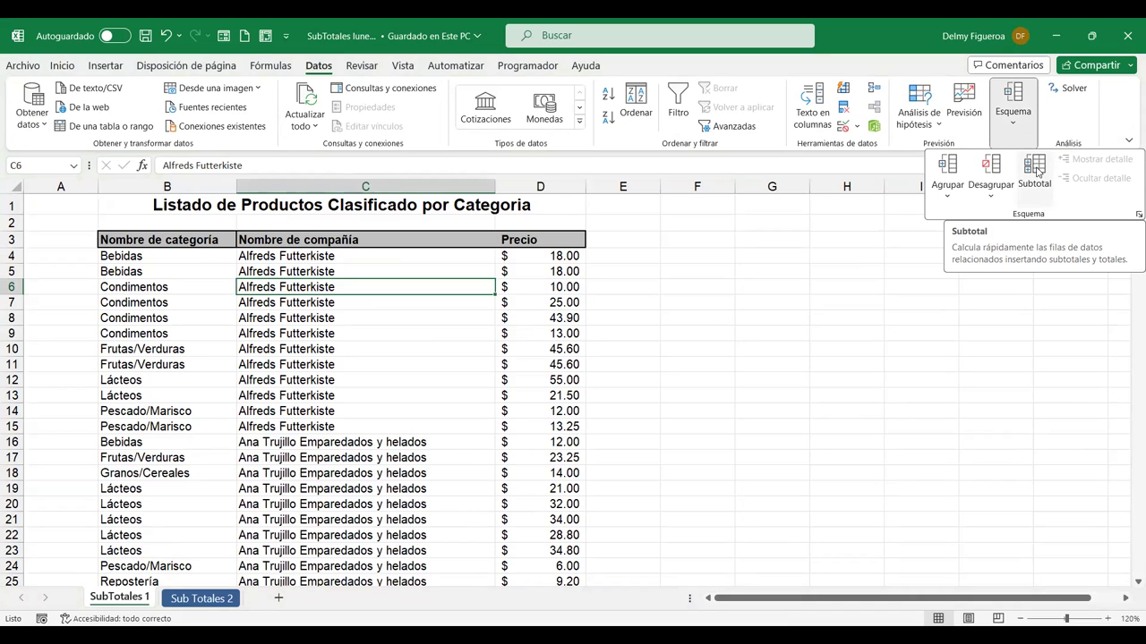
pyautogui.click(1037, 171)
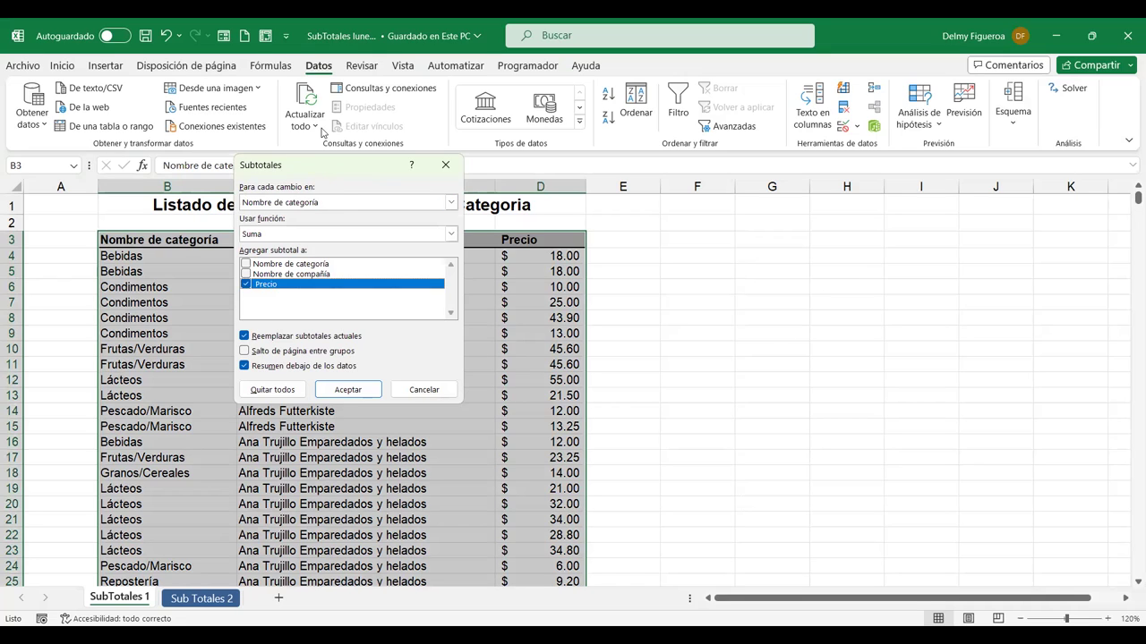
# Apply Suma subtotals of Precio at each change in Nombre de categoría.
pyautogui.moveTo(294, 169); pyautogui.dragTo(712, 214)
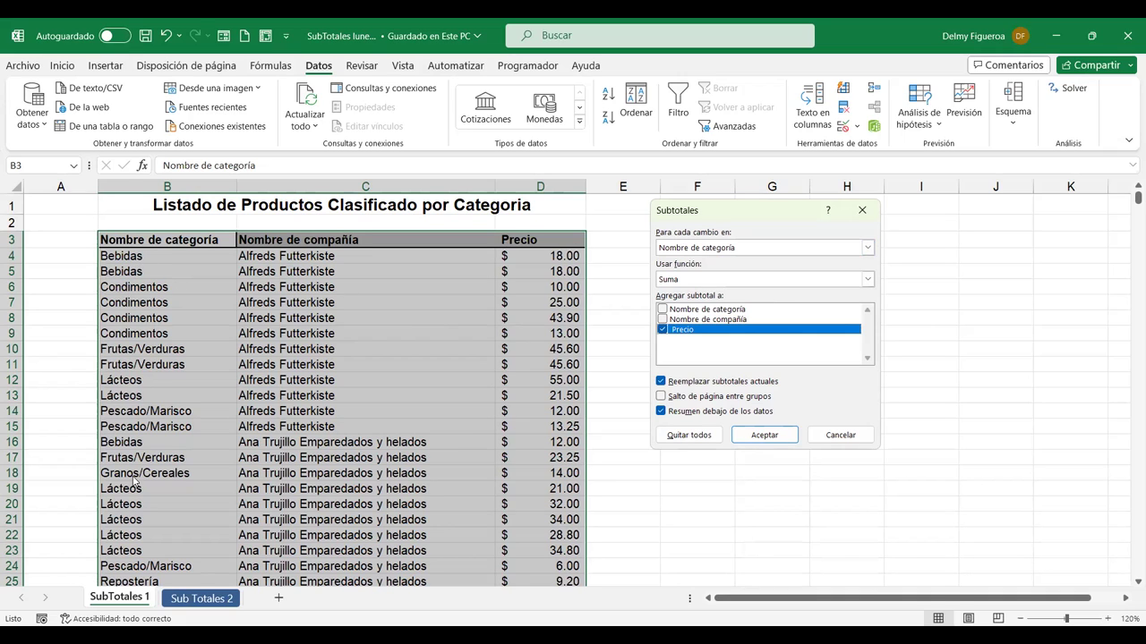
pyautogui.click(867, 280)
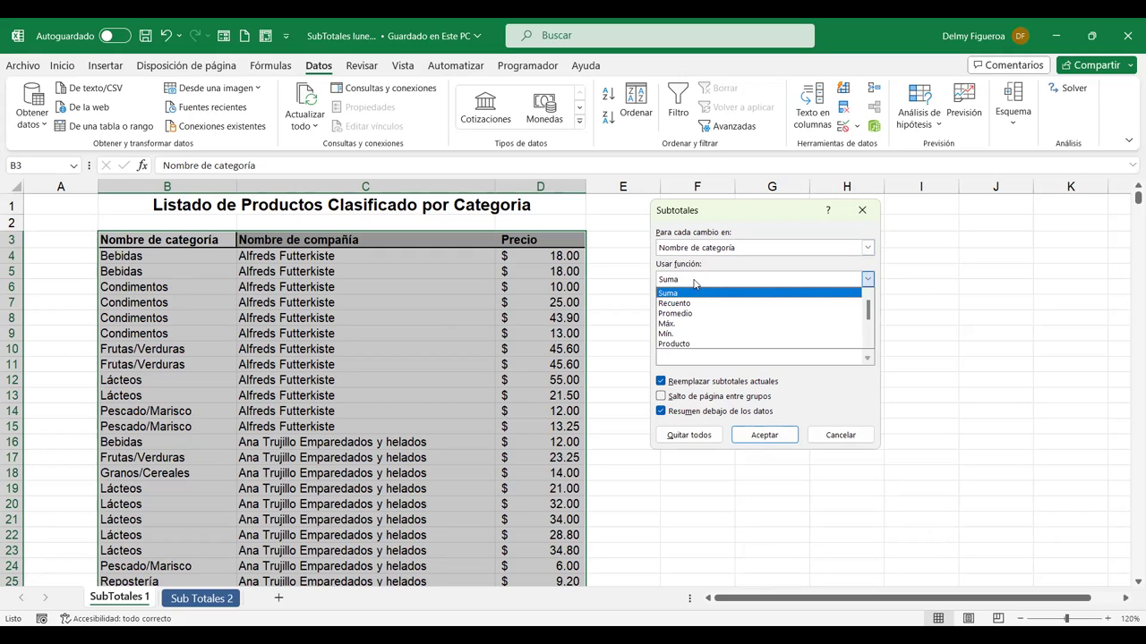
pyautogui.scroll(-2, 701, 333)
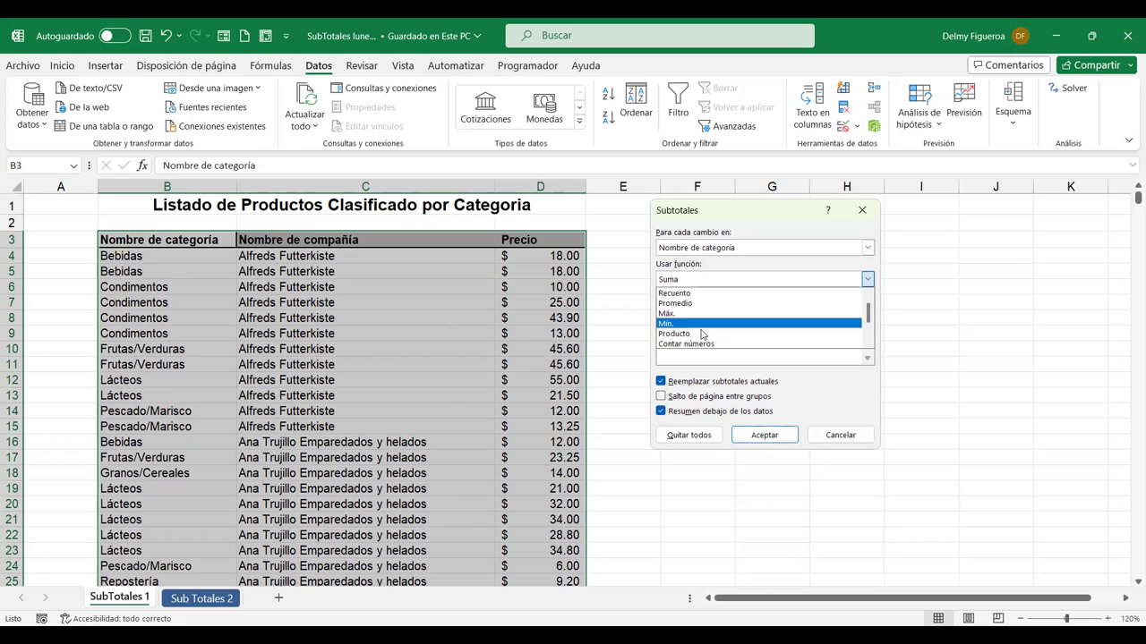
pyautogui.click(726, 213)
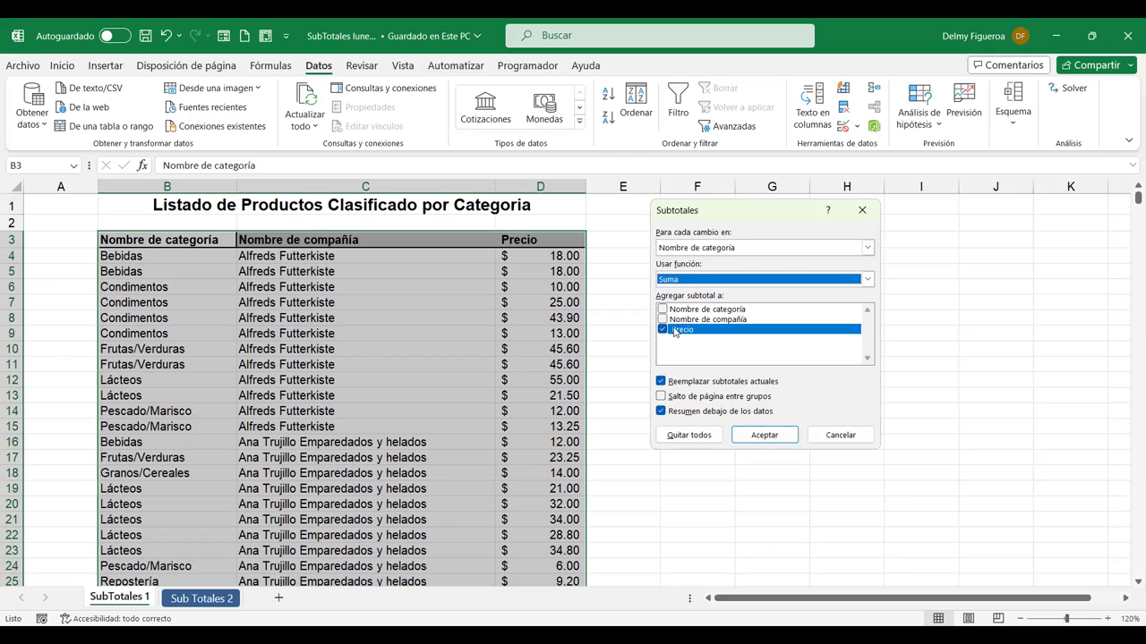
pyautogui.click(775, 437)
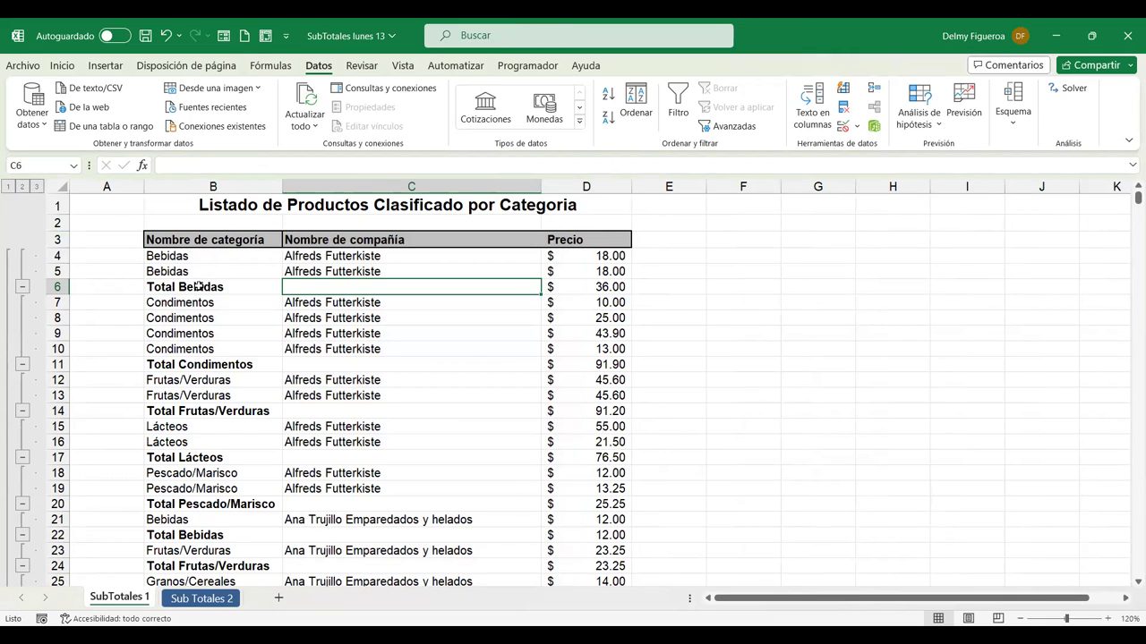
pyautogui.click(197, 286)
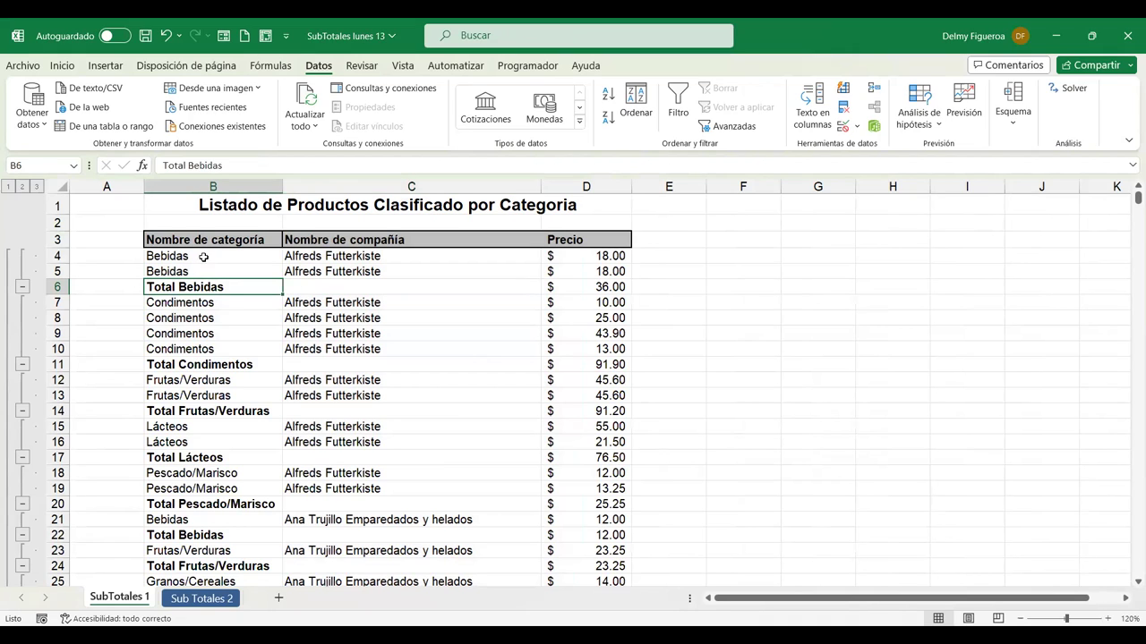
pyautogui.click(608, 287)
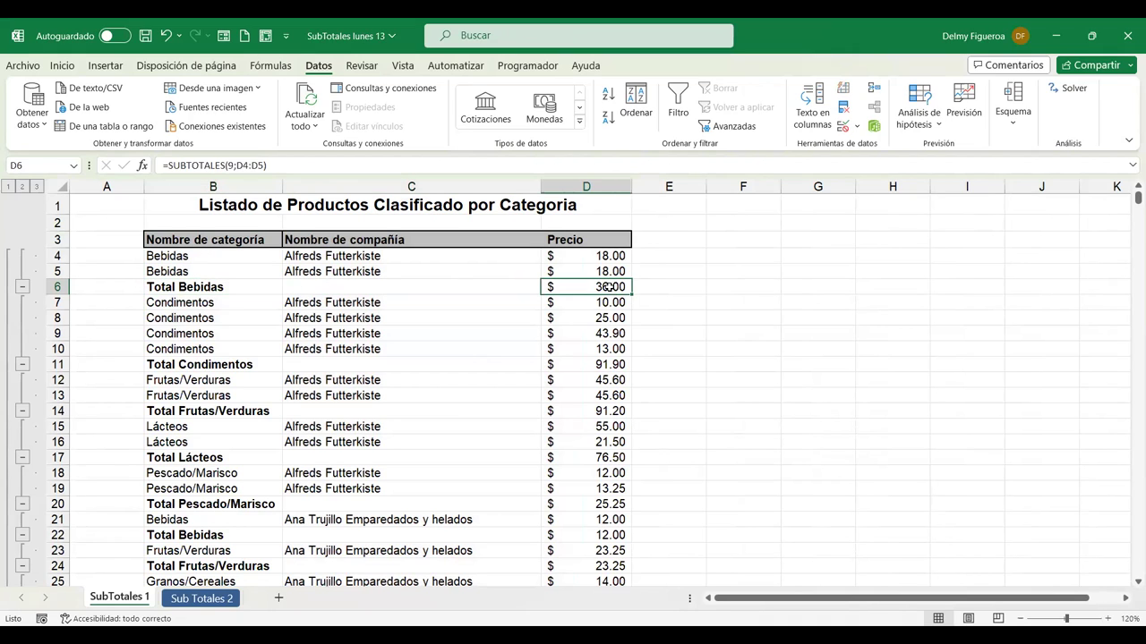
pyautogui.click(218, 364)
pyautogui.click(224, 411)
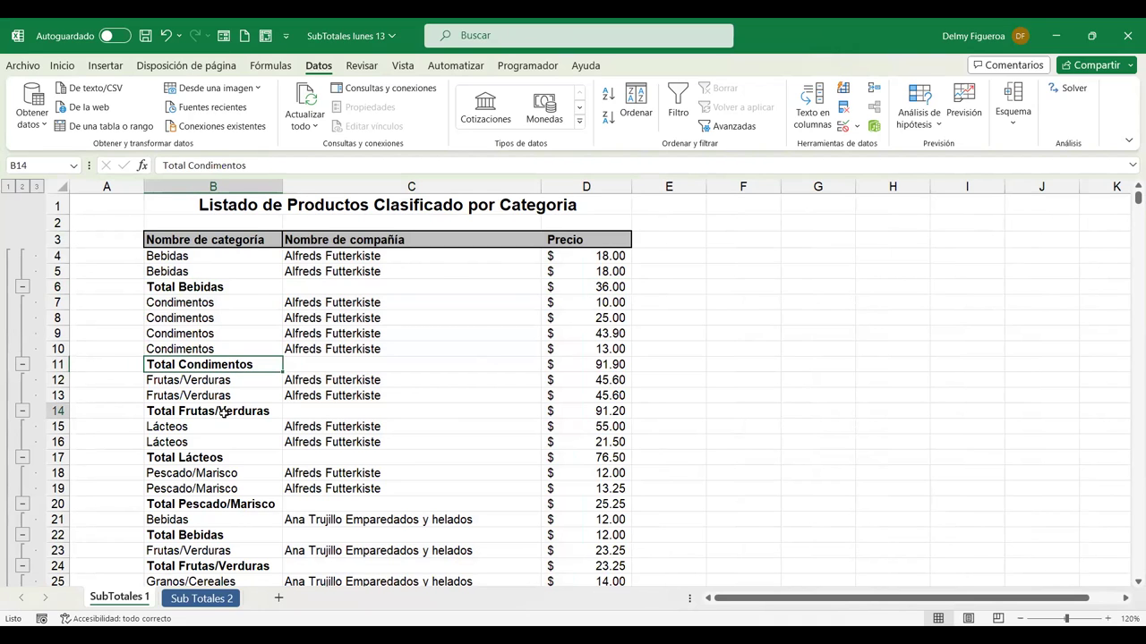
pyautogui.click(211, 457)
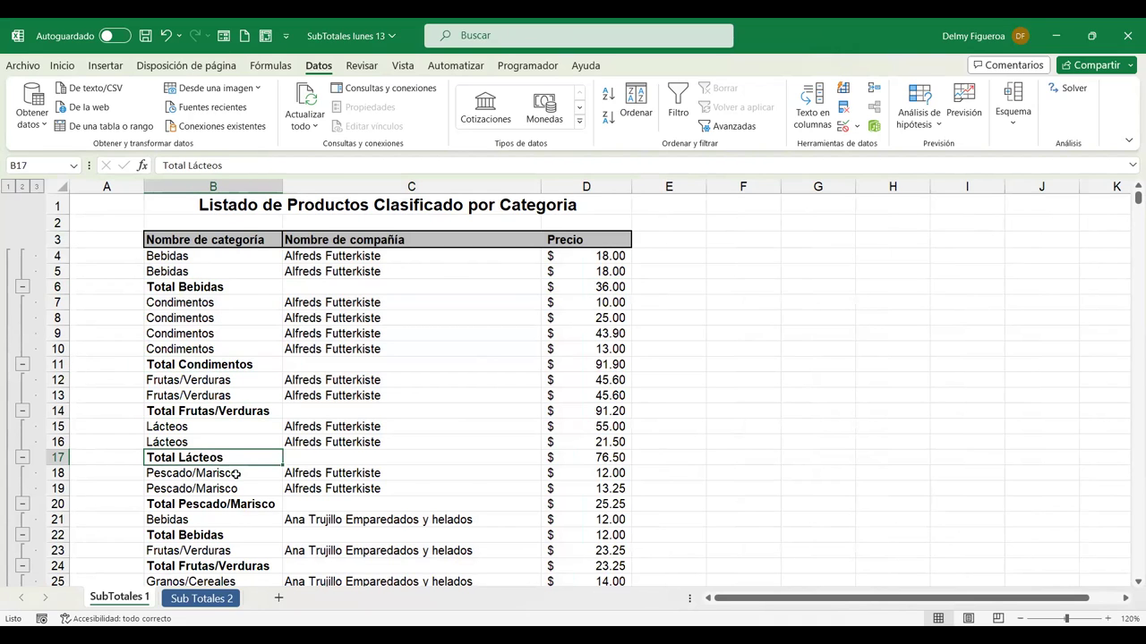
pyautogui.scroll(-4, 234, 472)
pyautogui.click(227, 438)
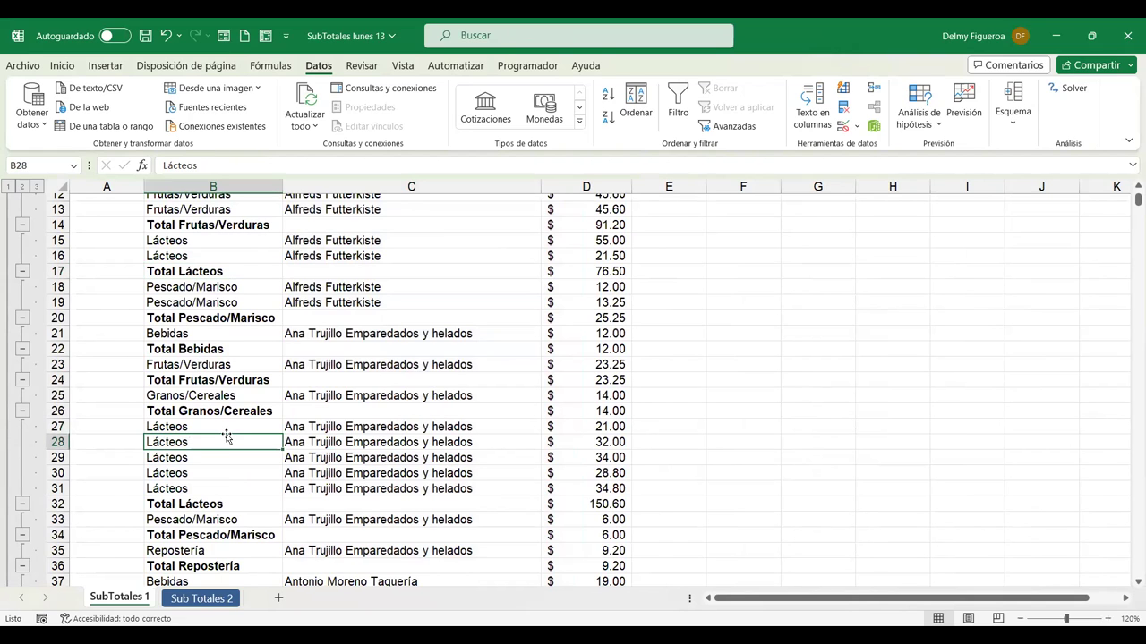
pyautogui.scroll(4, 227, 438)
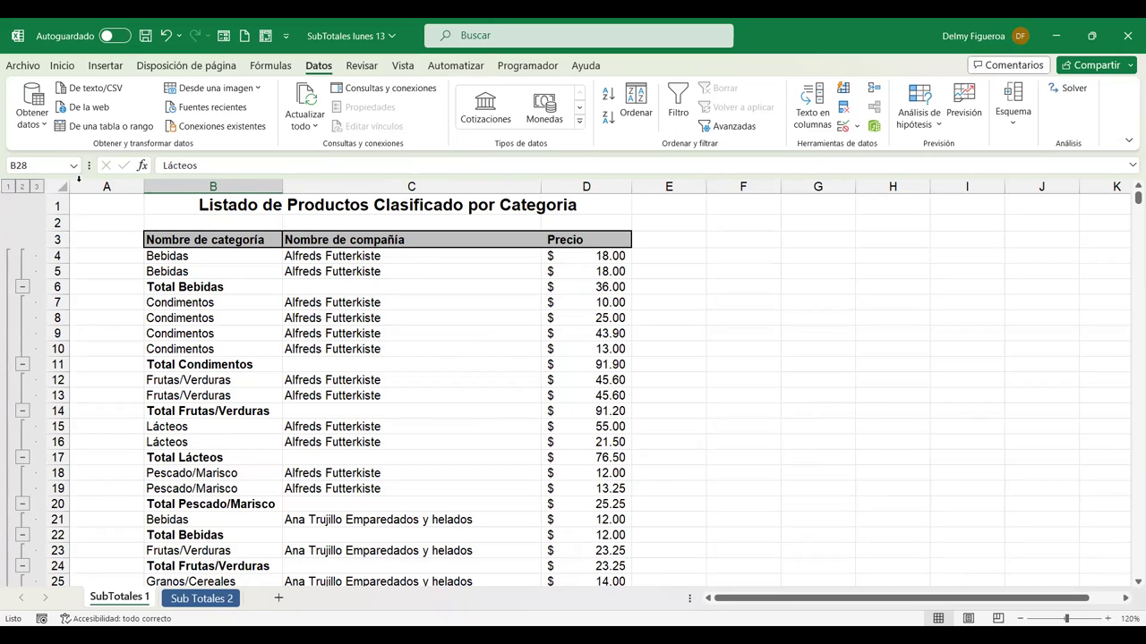
# Review outline levels 1, 2 and 3 of the subtotalled list, then open the Esquema options.
pyautogui.click(8, 186)
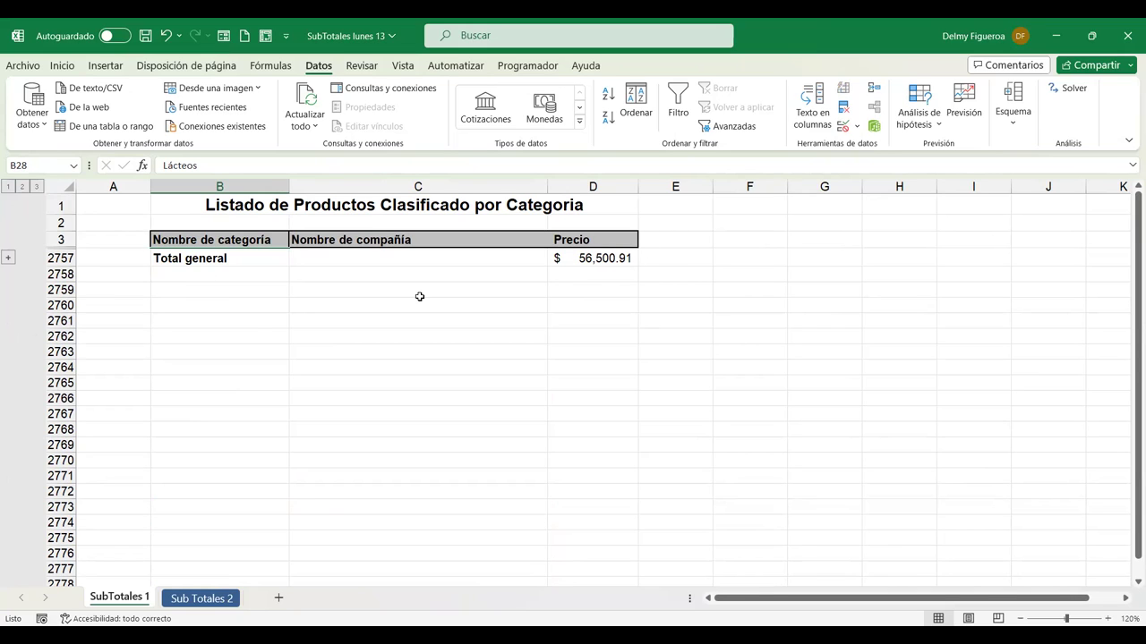
pyautogui.click(22, 188)
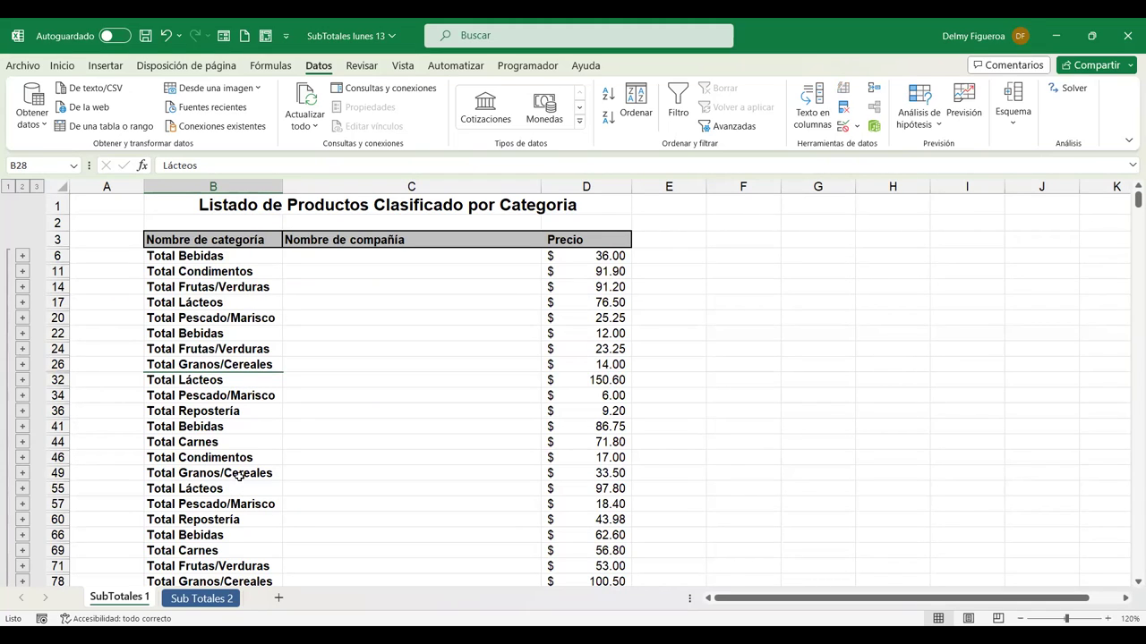
pyautogui.scroll(-5, 637, 409)
pyautogui.scroll(-9, 636, 409)
pyautogui.scroll(-9, 636, 409)
pyautogui.scroll(-10, 636, 409)
pyautogui.scroll(-7, 636, 409)
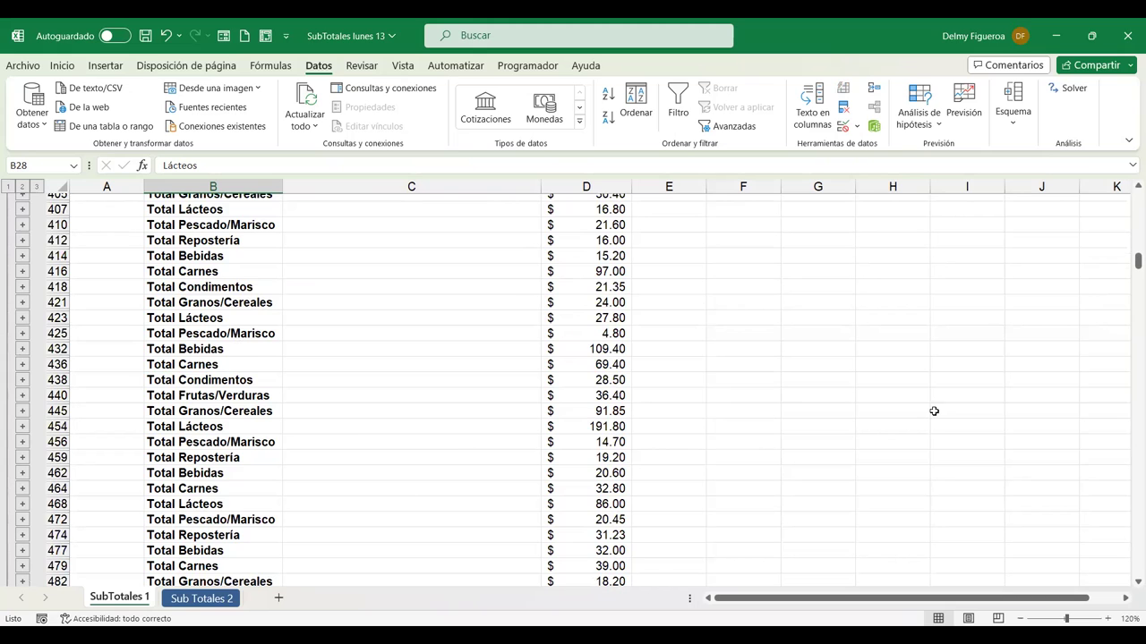
pyautogui.scroll(4, 934, 385)
pyautogui.scroll(8, 934, 373)
pyautogui.scroll(20, 934, 374)
pyautogui.scroll(5, 935, 371)
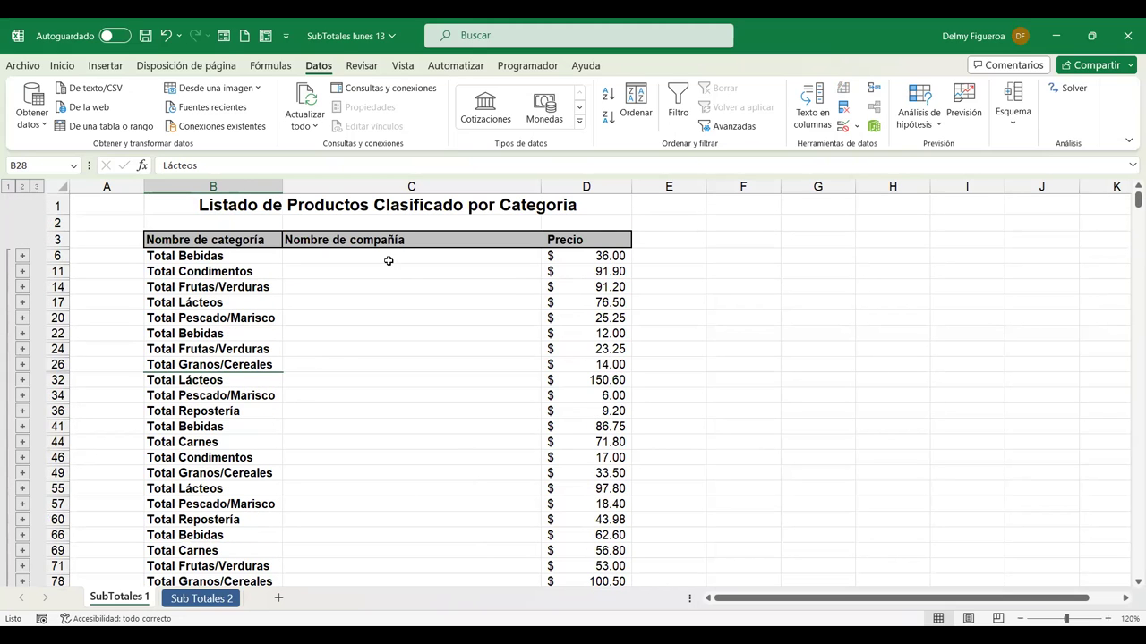
pyautogui.click(39, 187)
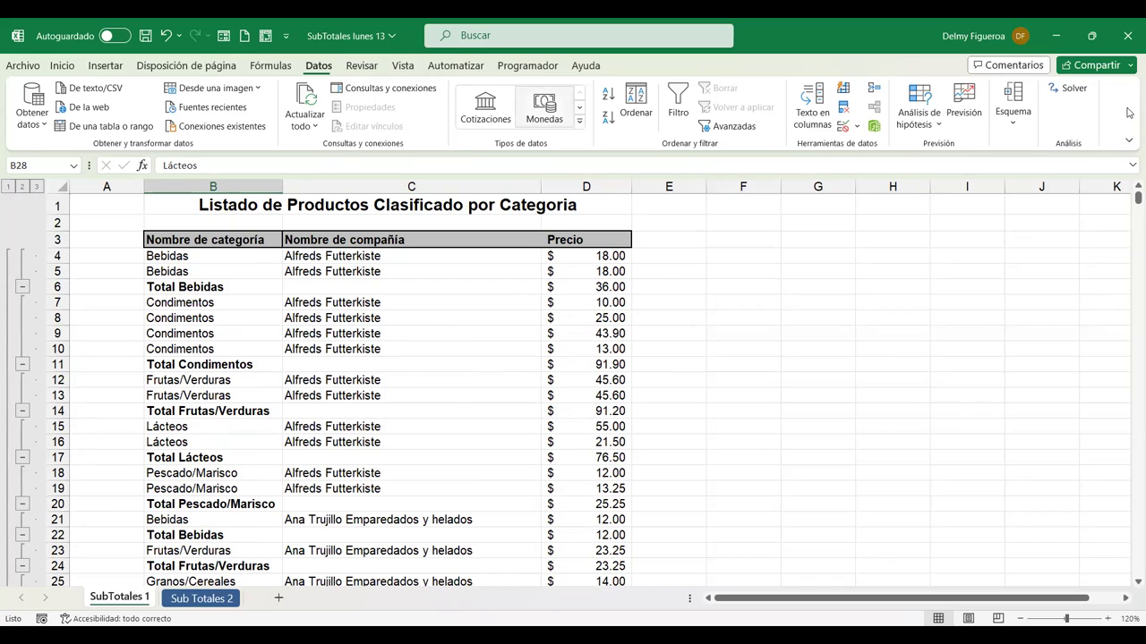
pyautogui.click(1015, 131)
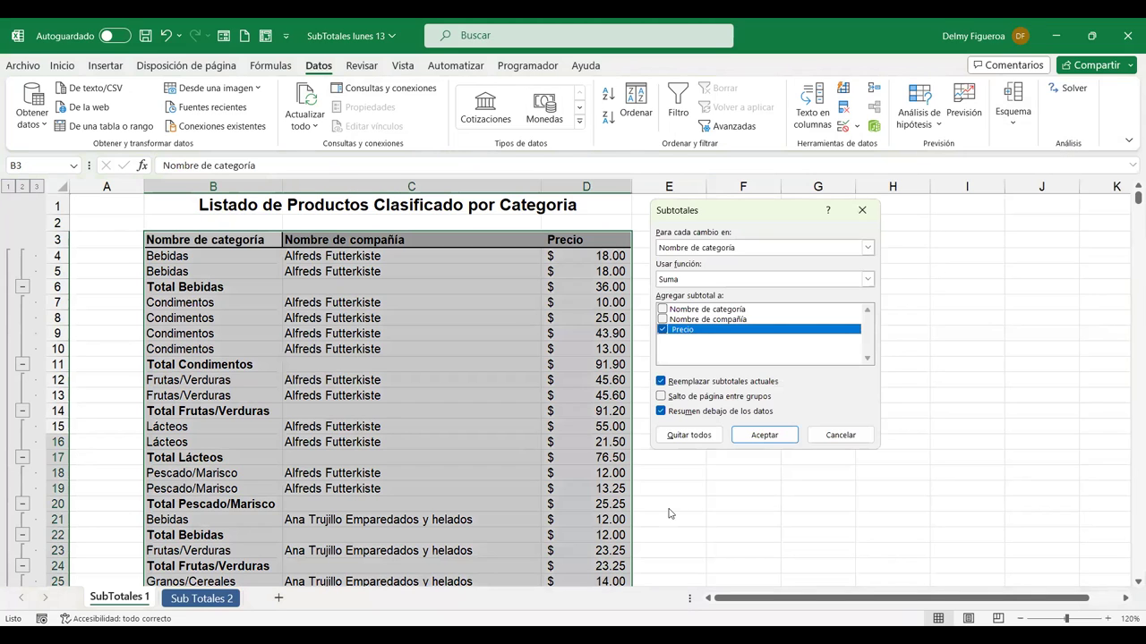
# Remove all category subtotals from the product list with Quitar todos.
pyautogui.click(706, 438)
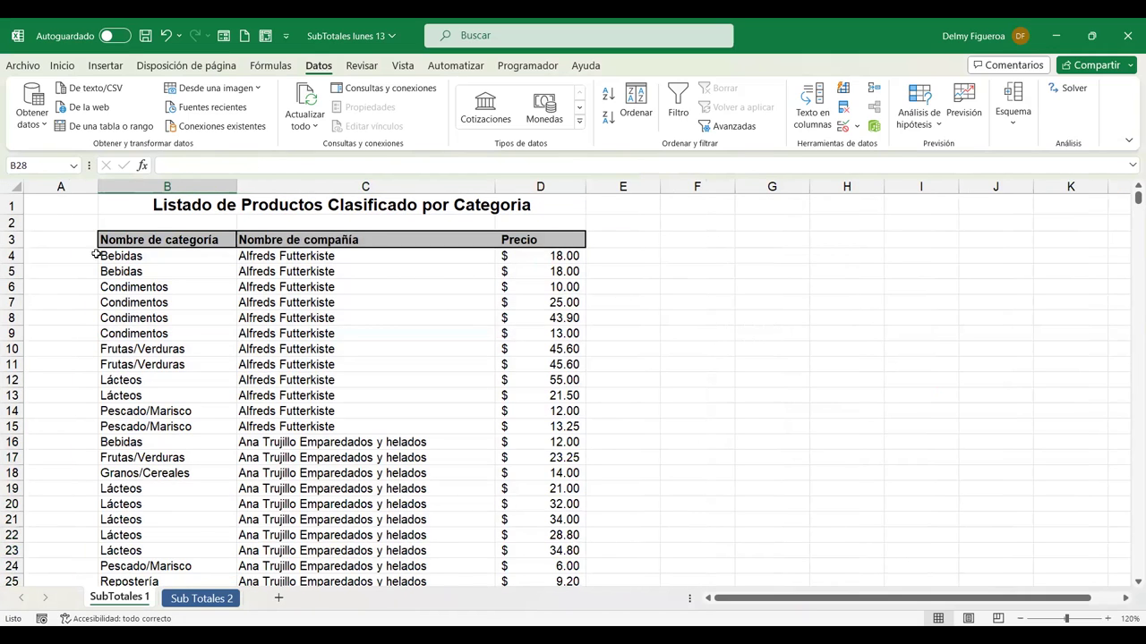
# Add subtotals that sum Precio at each change in Nombre de compañía.
pyautogui.click(264, 320)
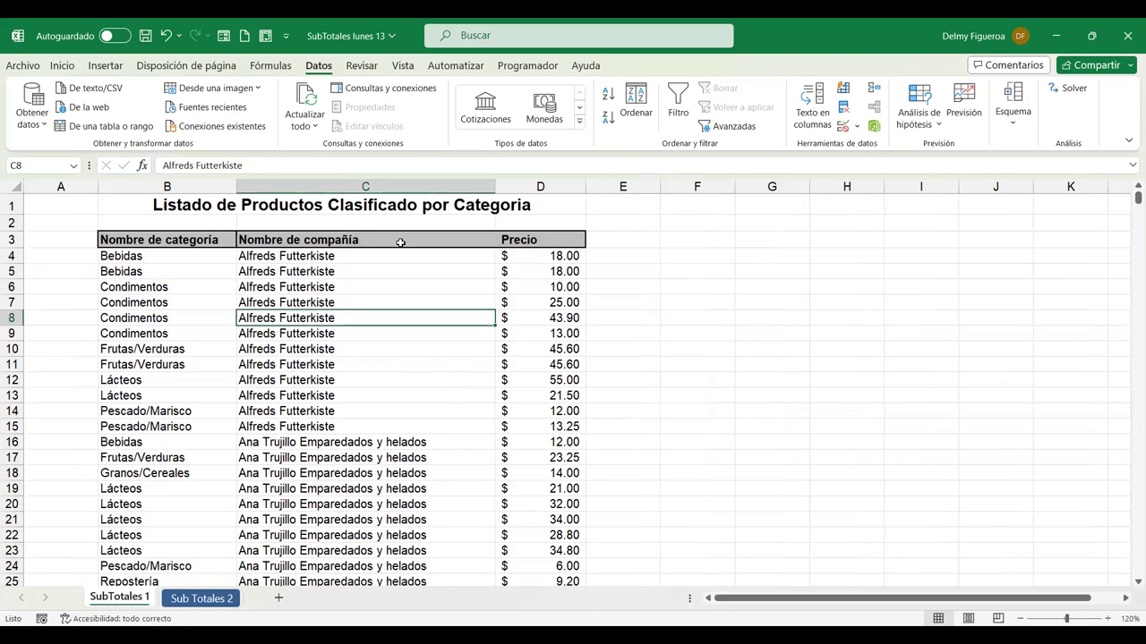
pyautogui.click(1017, 127)
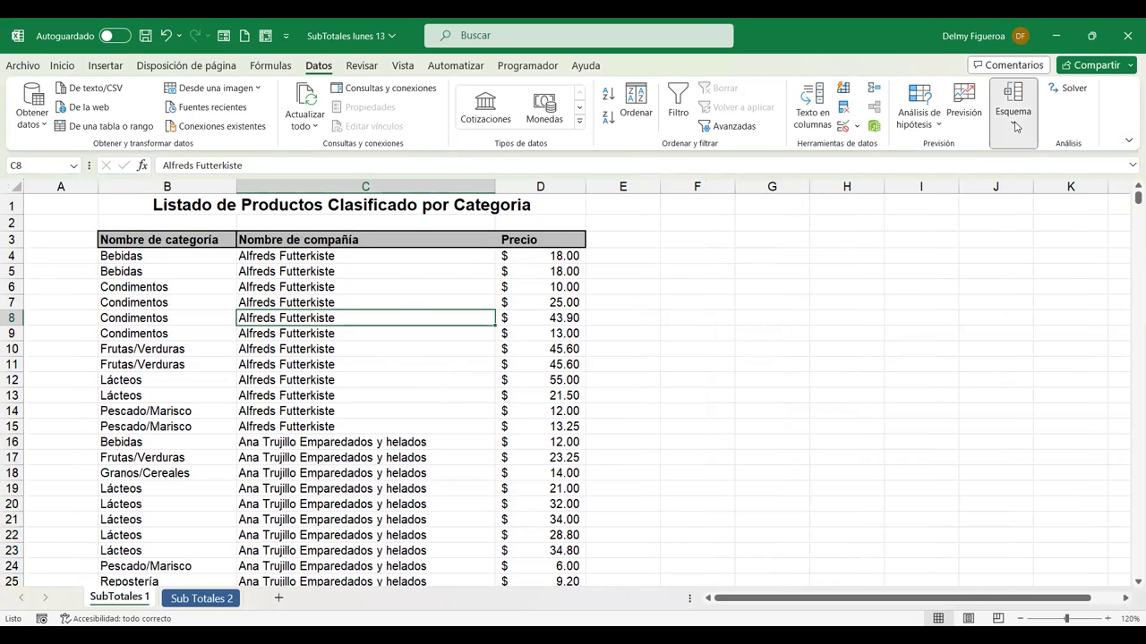
pyautogui.click(1038, 175)
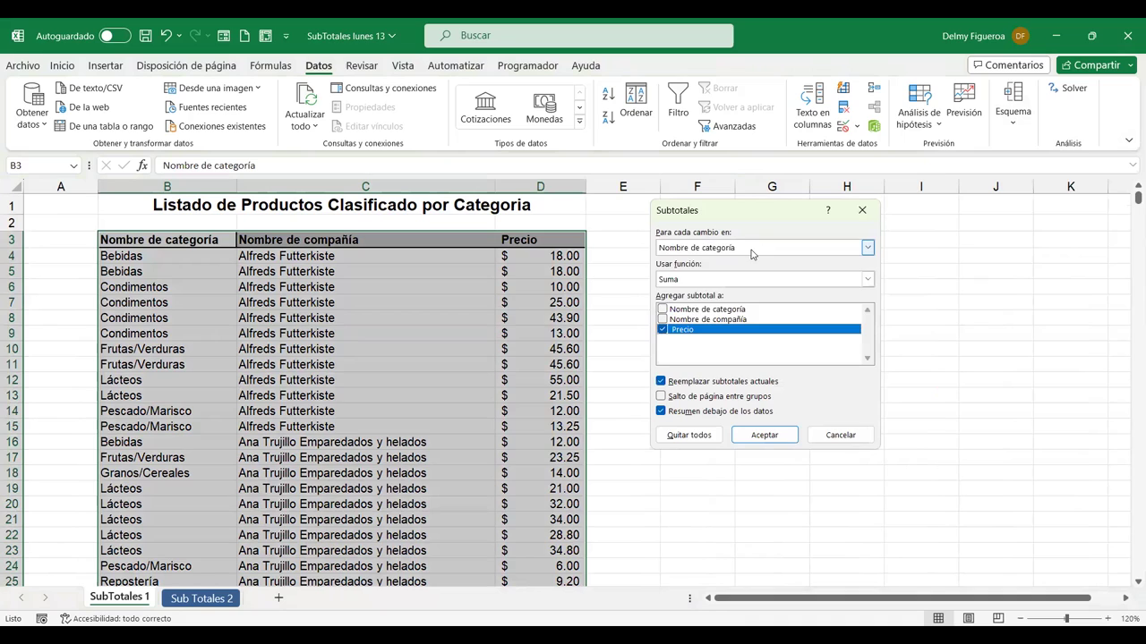
pyautogui.click(751, 251)
pyautogui.click(713, 272)
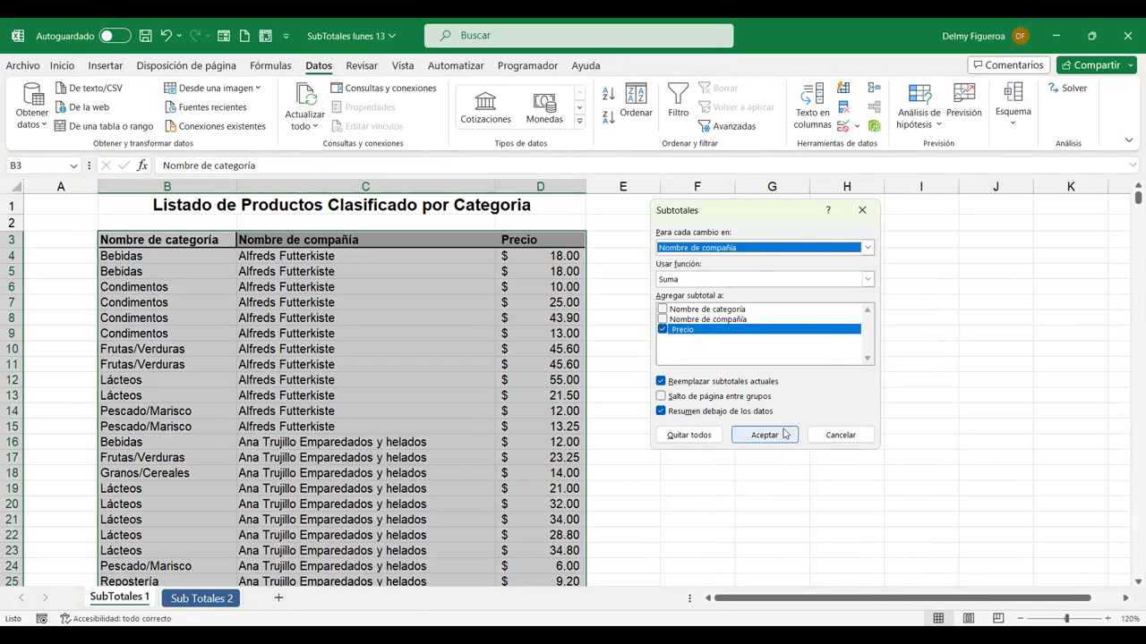
pyautogui.click(774, 435)
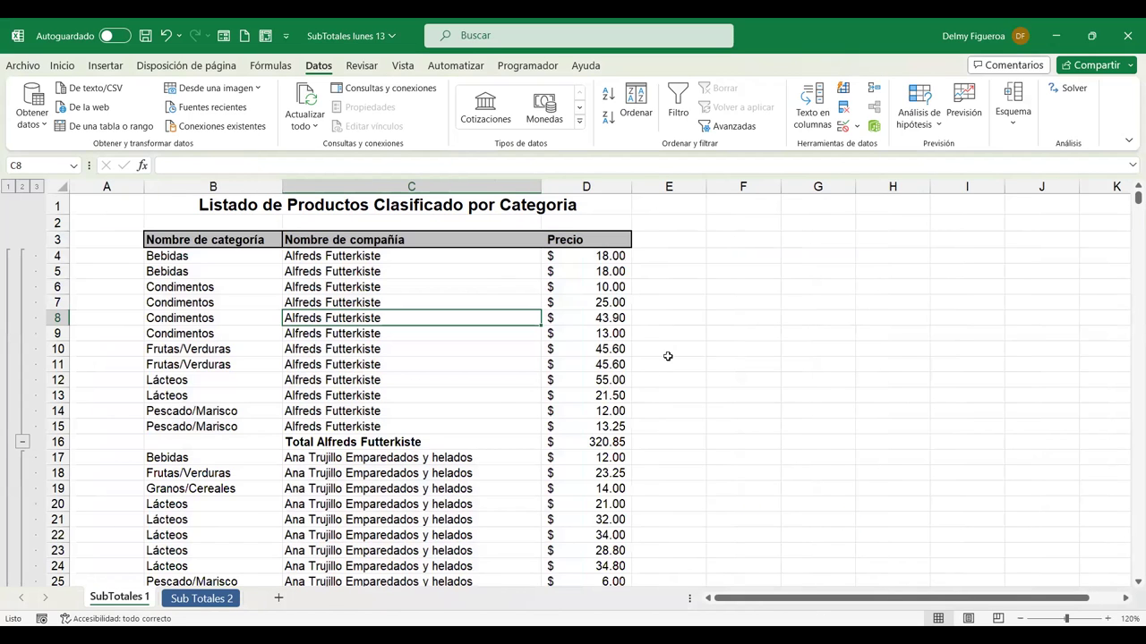
# Scroll down through the per-company subtotal rows.
pyautogui.click(675, 441)
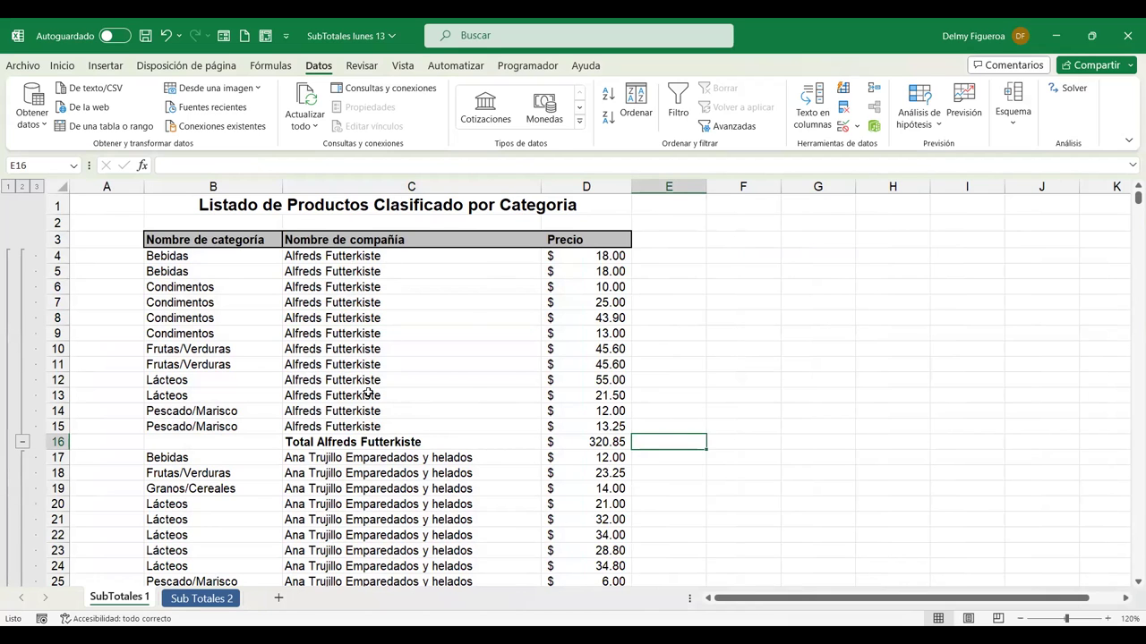
pyautogui.scroll(-4, 367, 394)
pyautogui.scroll(-2, 392, 367)
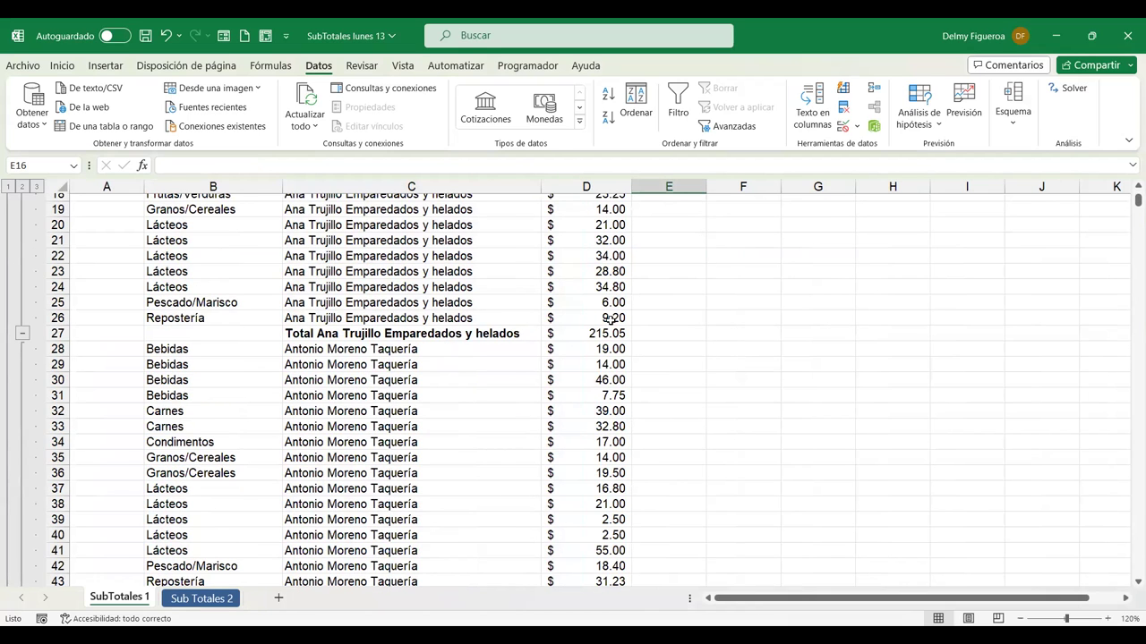
pyautogui.scroll(-5, 361, 335)
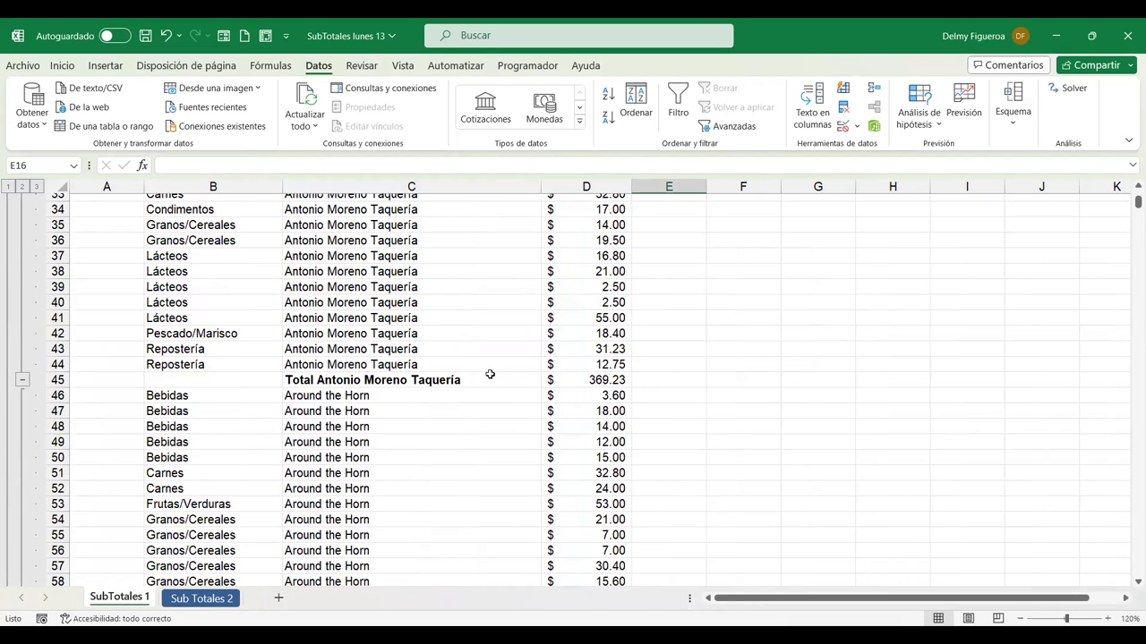
pyautogui.scroll(-8, 332, 403)
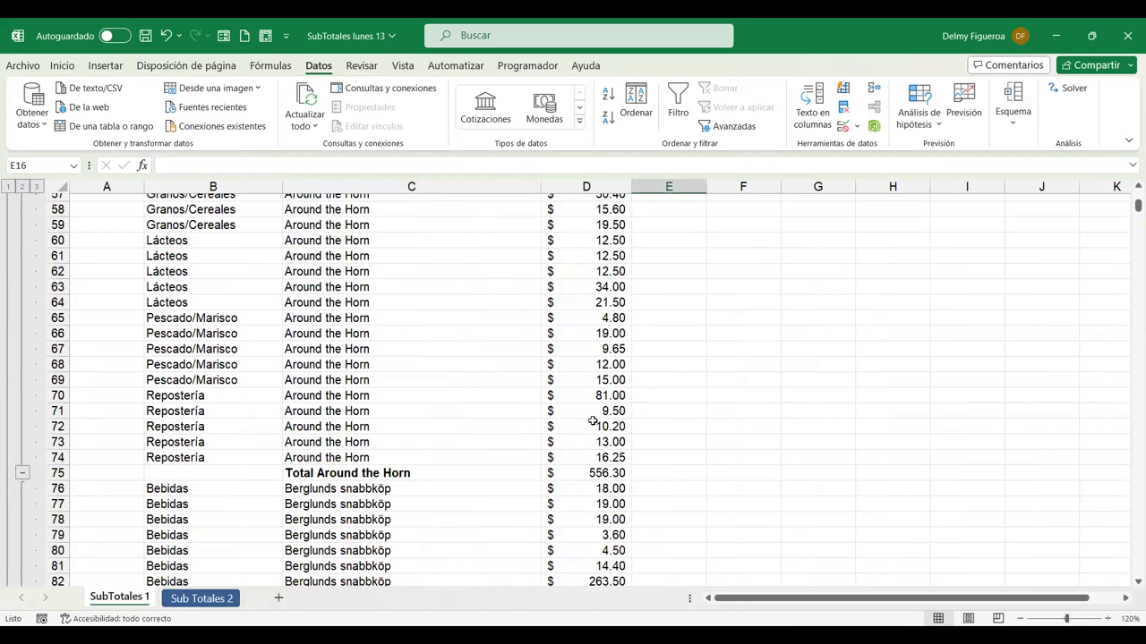
pyautogui.scroll(-6, 573, 394)
pyautogui.scroll(-4, 483, 367)
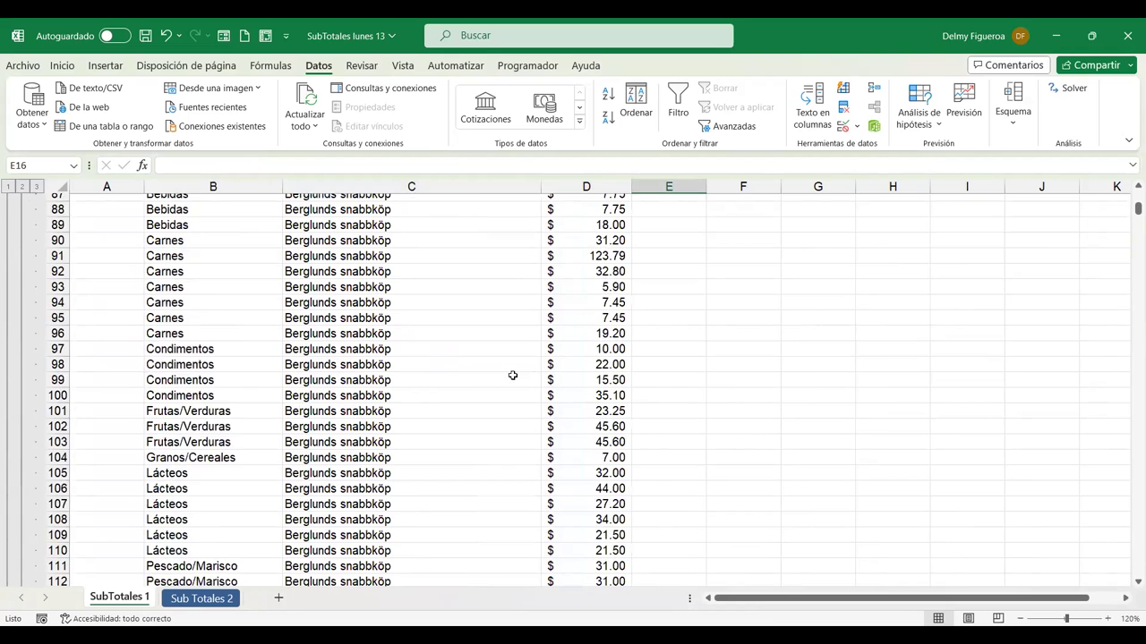
pyautogui.scroll(-4, 523, 376)
pyautogui.scroll(-7, 527, 368)
pyautogui.scroll(-8, 519, 361)
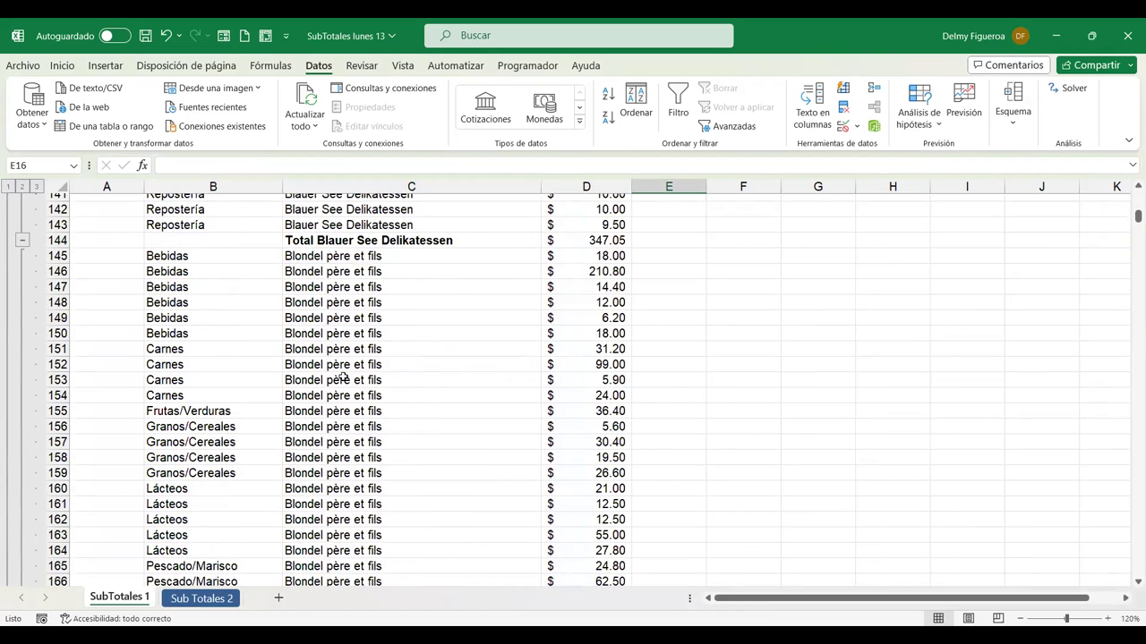
# Jump down the company column to the Total general row showing 56,500.91.
pyautogui.click(675, 383)
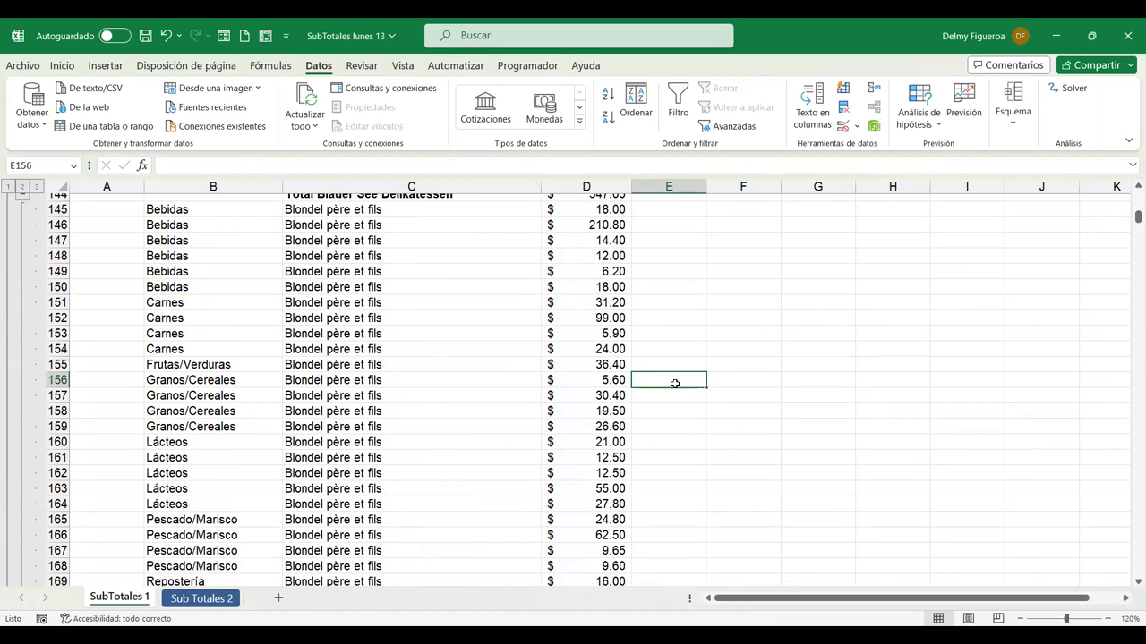
pyautogui.hotkey('ctrl', 'Down')
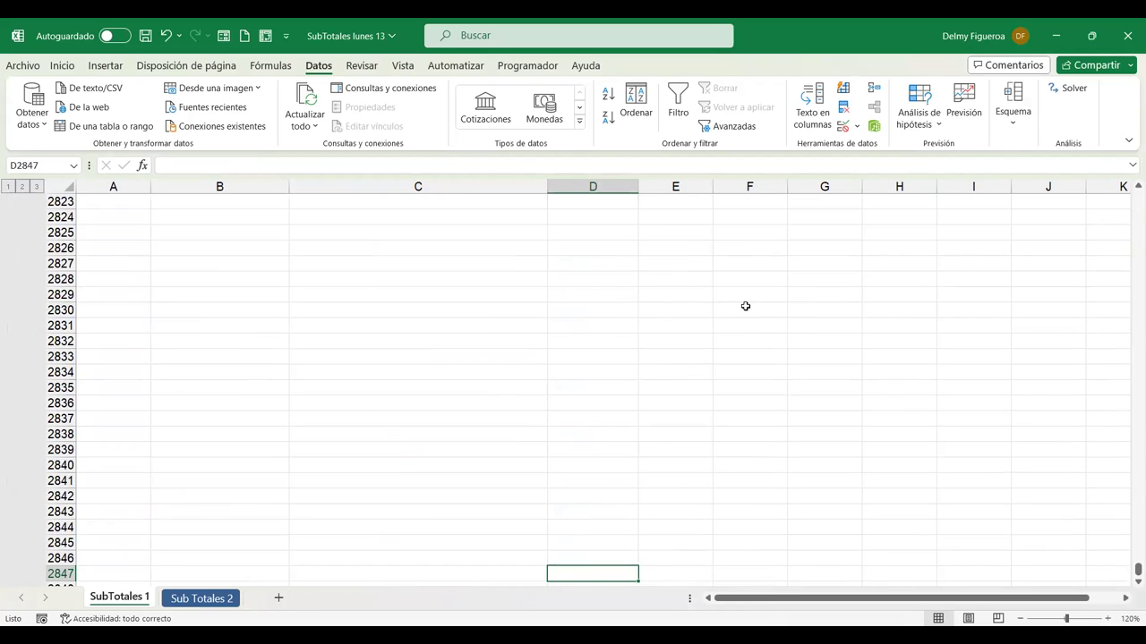
pyautogui.scroll(13, 348, 399)
pyautogui.scroll(9, 348, 400)
pyautogui.scroll(17, 348, 399)
pyautogui.scroll(10, 349, 399)
pyautogui.scroll(8, 349, 399)
pyautogui.click(329, 234)
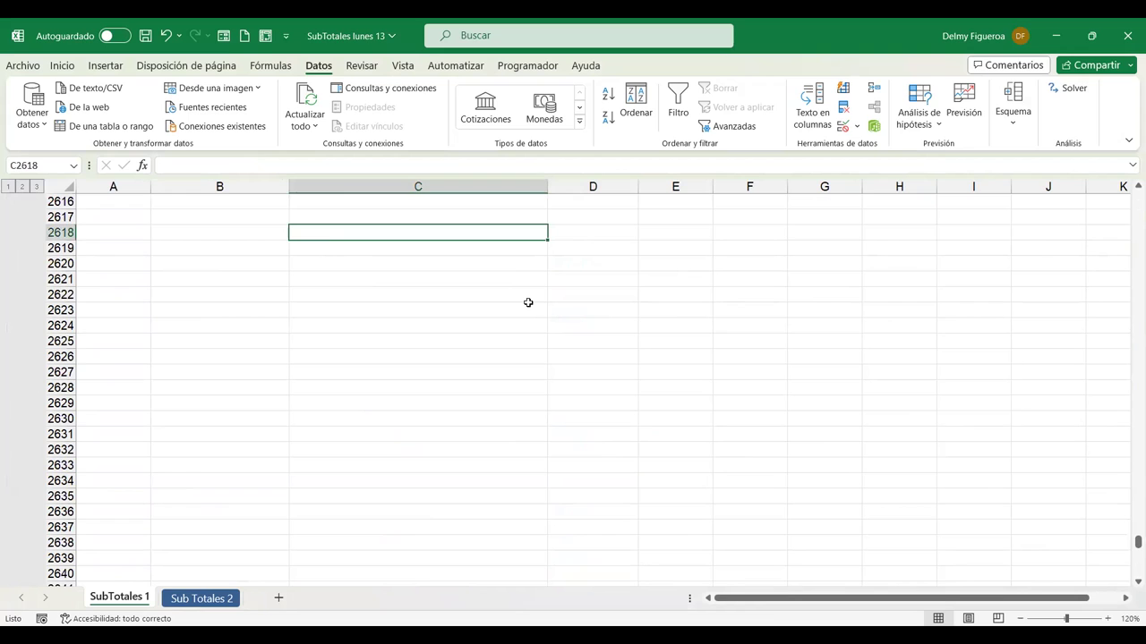
pyautogui.hotkey('ctrl', 'Home')
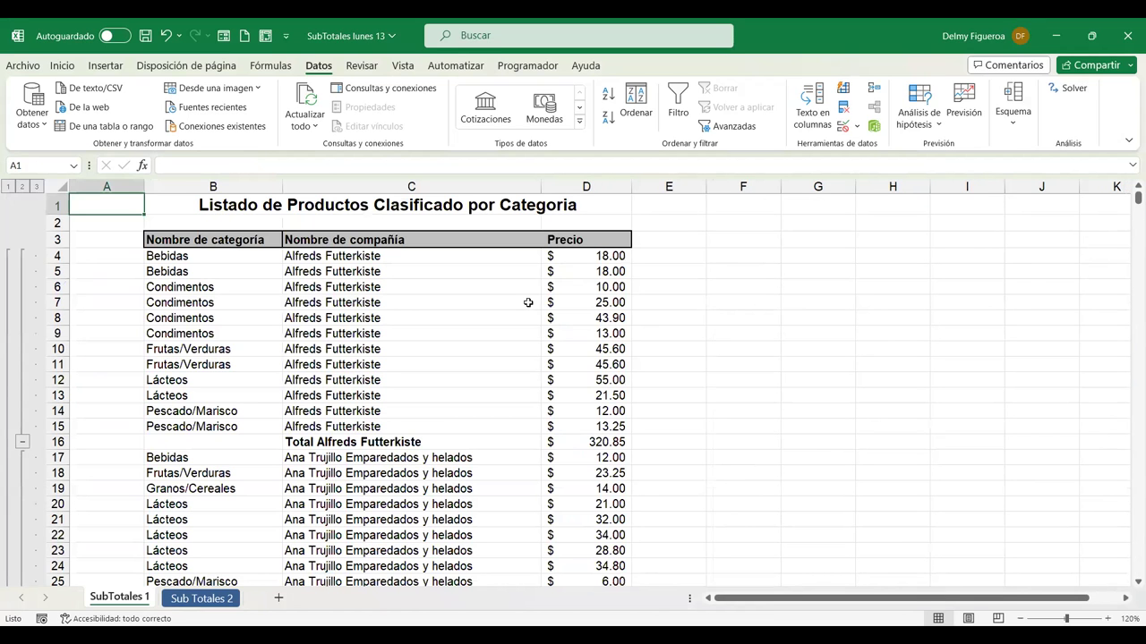
pyautogui.hotkey('ctrl', 'Down')
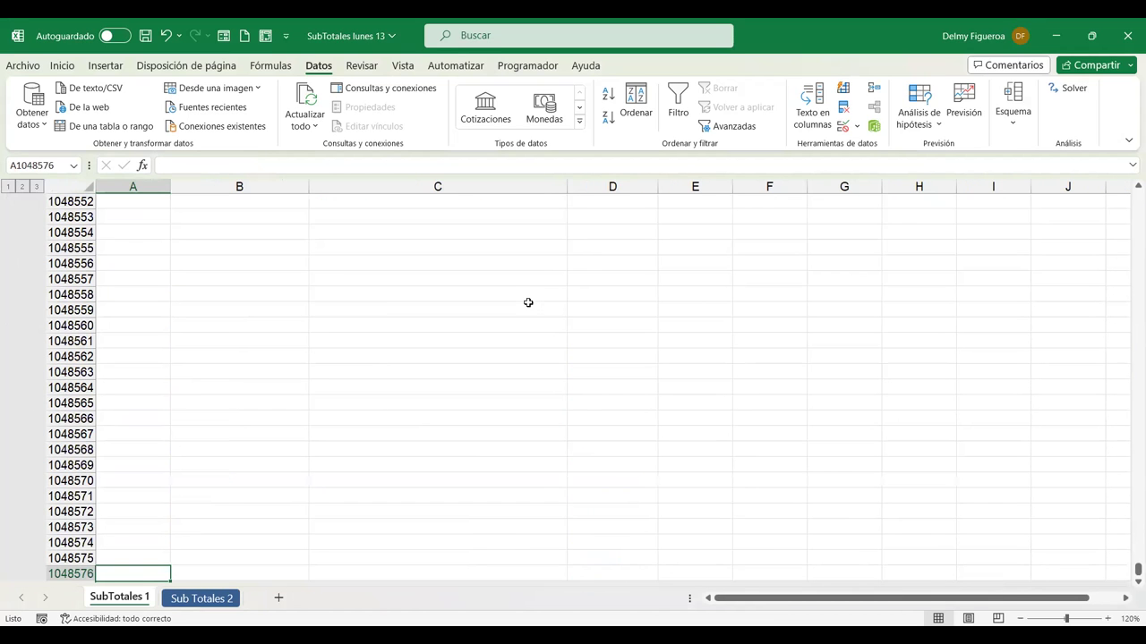
pyautogui.hotkey('ctrl', 'Home')
pyautogui.click(457, 302)
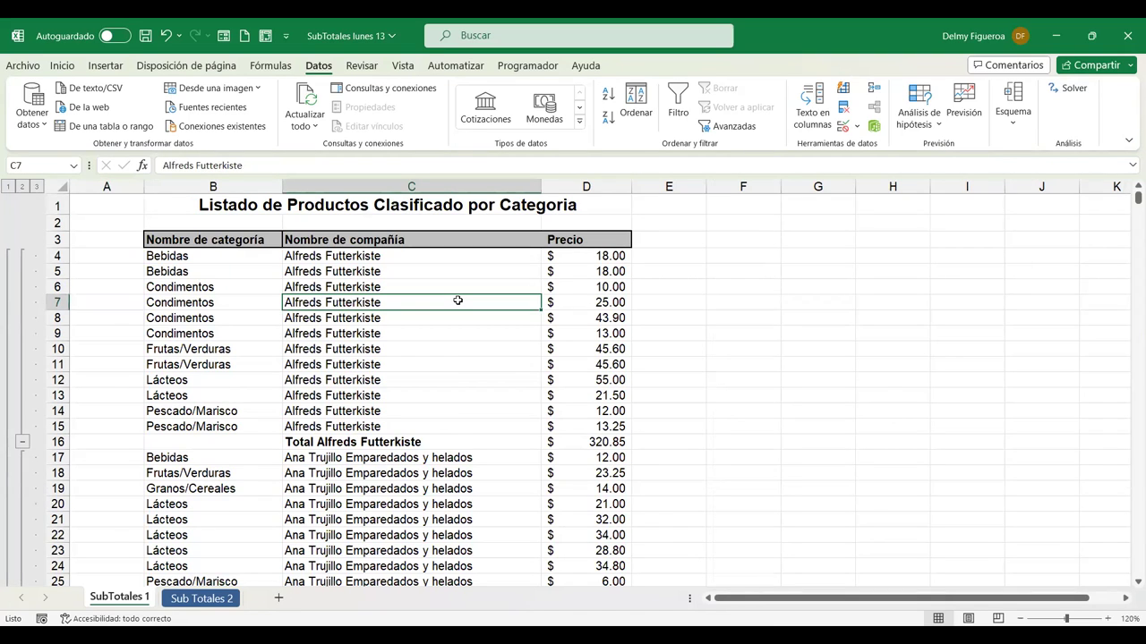
pyautogui.hotkey('ctrl', 'Down')
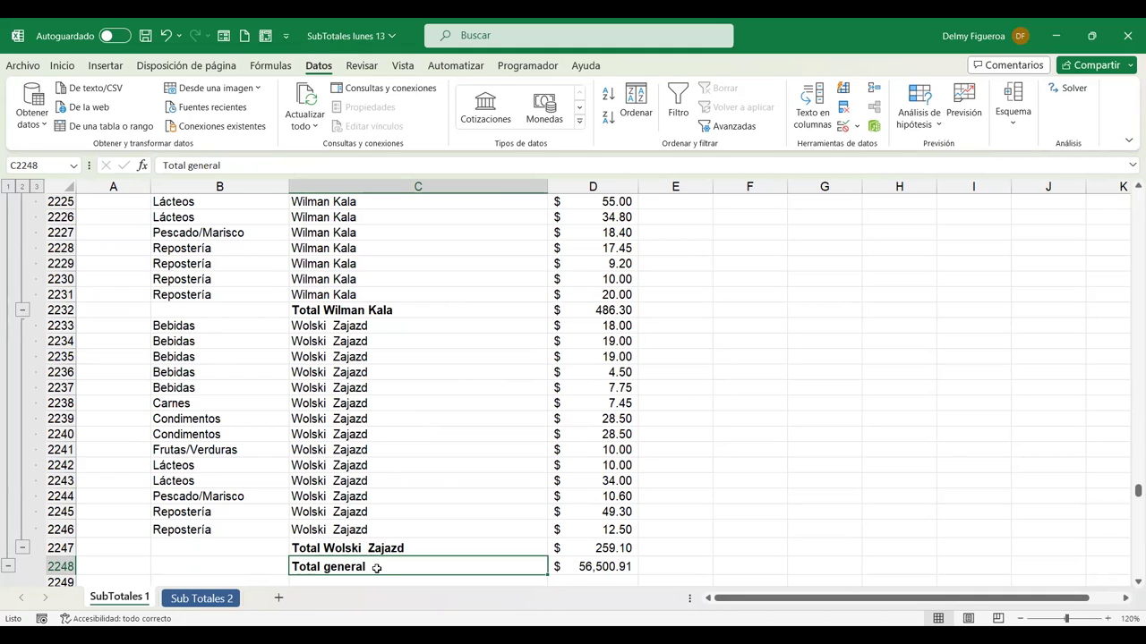
pyautogui.scroll(-2, 379, 497)
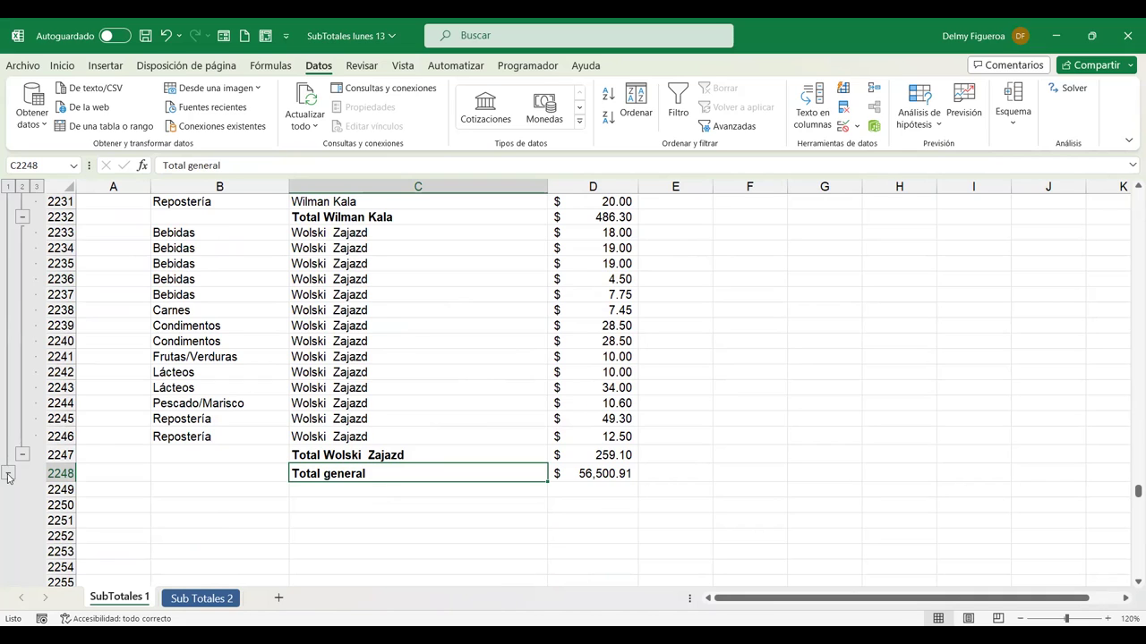
pyautogui.click(8, 477)
pyautogui.scroll(1, 234, 428)
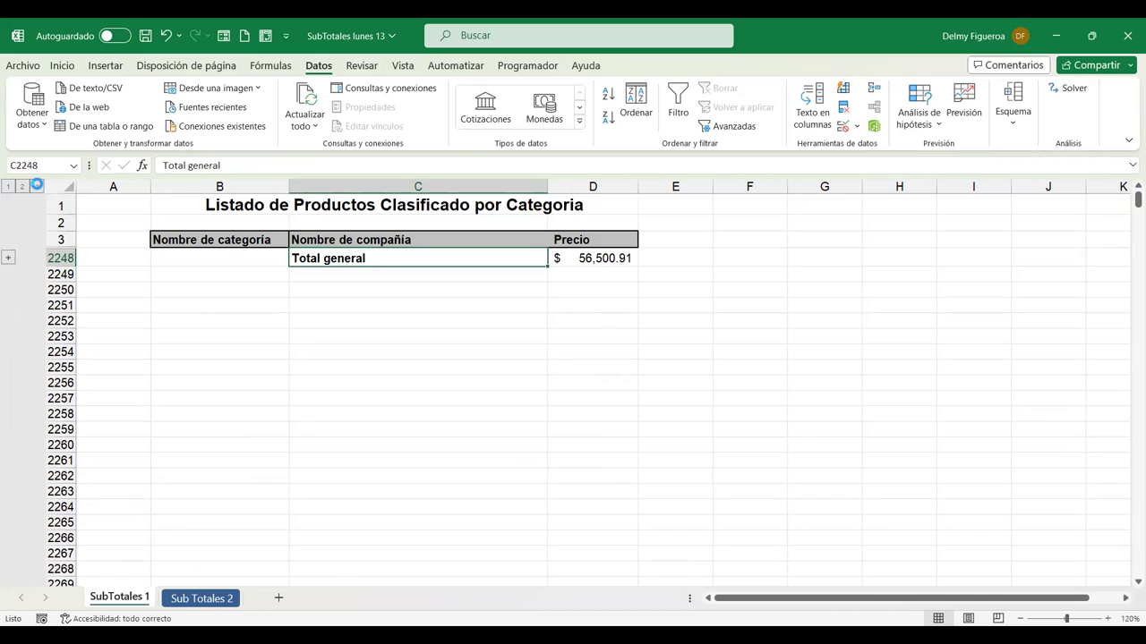
pyautogui.click(37, 185)
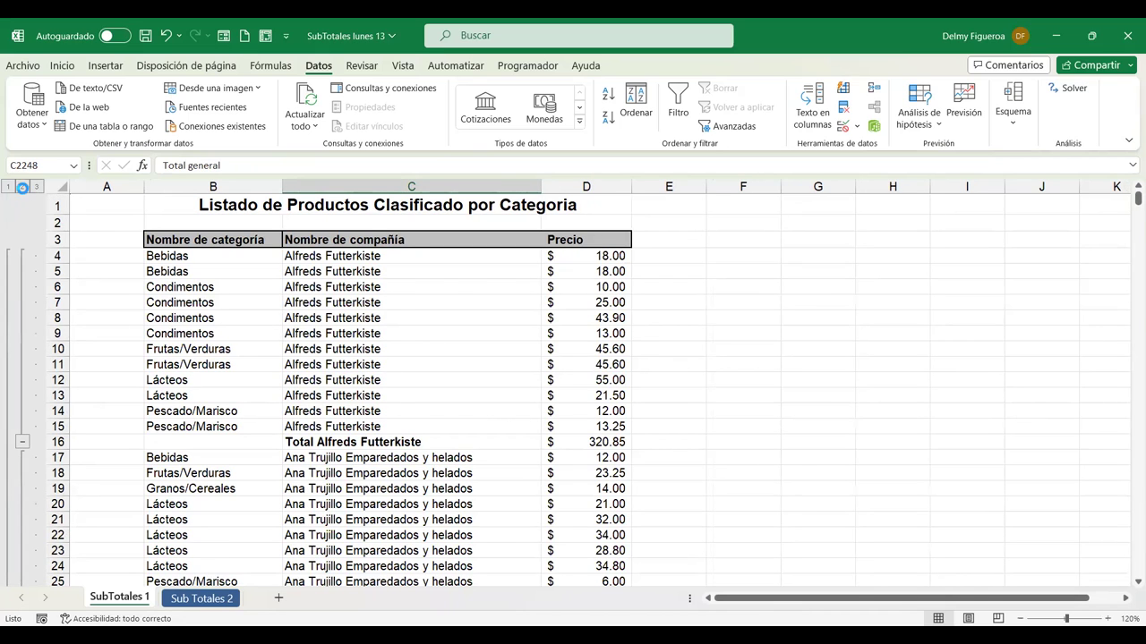
pyautogui.click(22, 186)
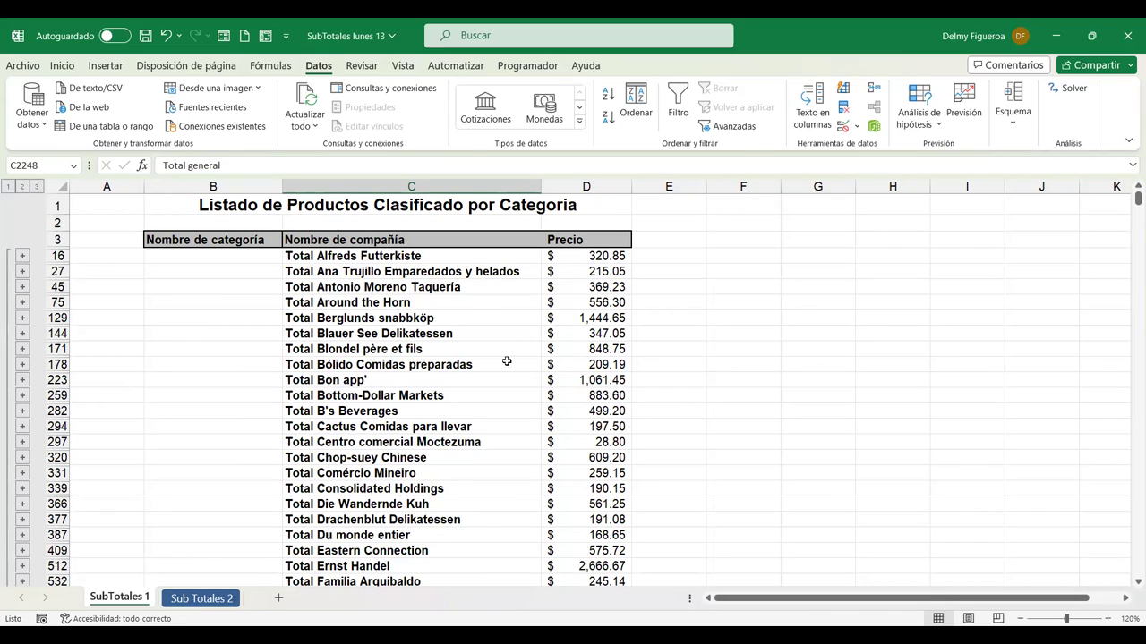
pyautogui.scroll(-2, 454, 333)
pyautogui.scroll(-4, 454, 333)
pyautogui.scroll(-2, 454, 332)
pyautogui.scroll(-3, 453, 333)
pyautogui.scroll(-8, 453, 333)
pyautogui.scroll(-2, 453, 333)
pyautogui.scroll(9, 453, 333)
pyautogui.scroll(6, 452, 333)
pyautogui.scroll(7, 453, 333)
pyautogui.click(9, 187)
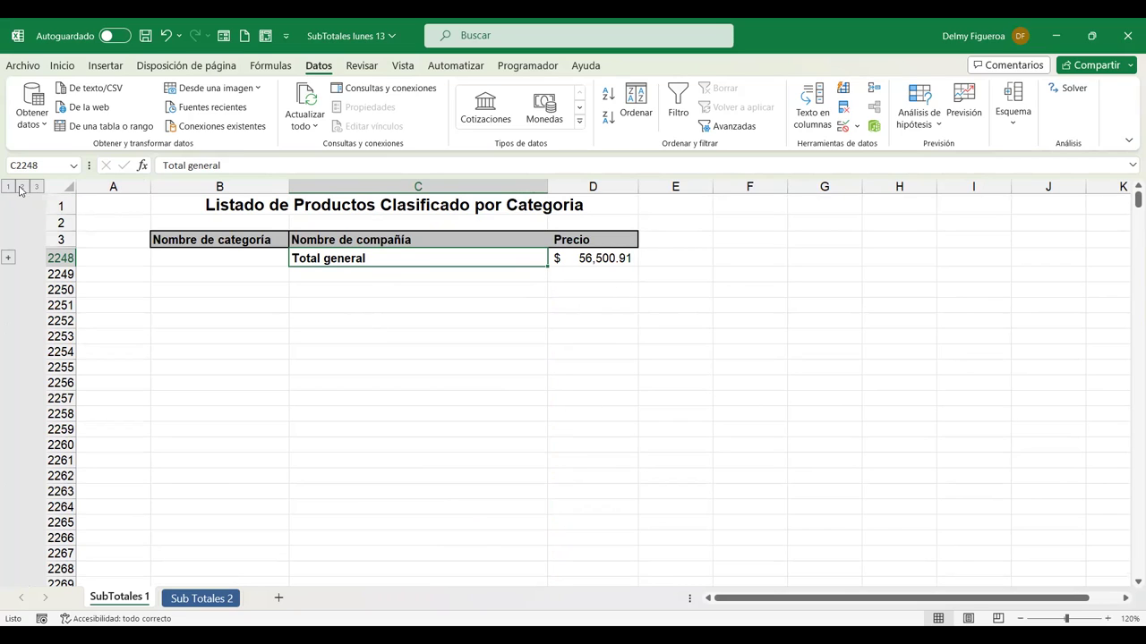
pyautogui.click(36, 188)
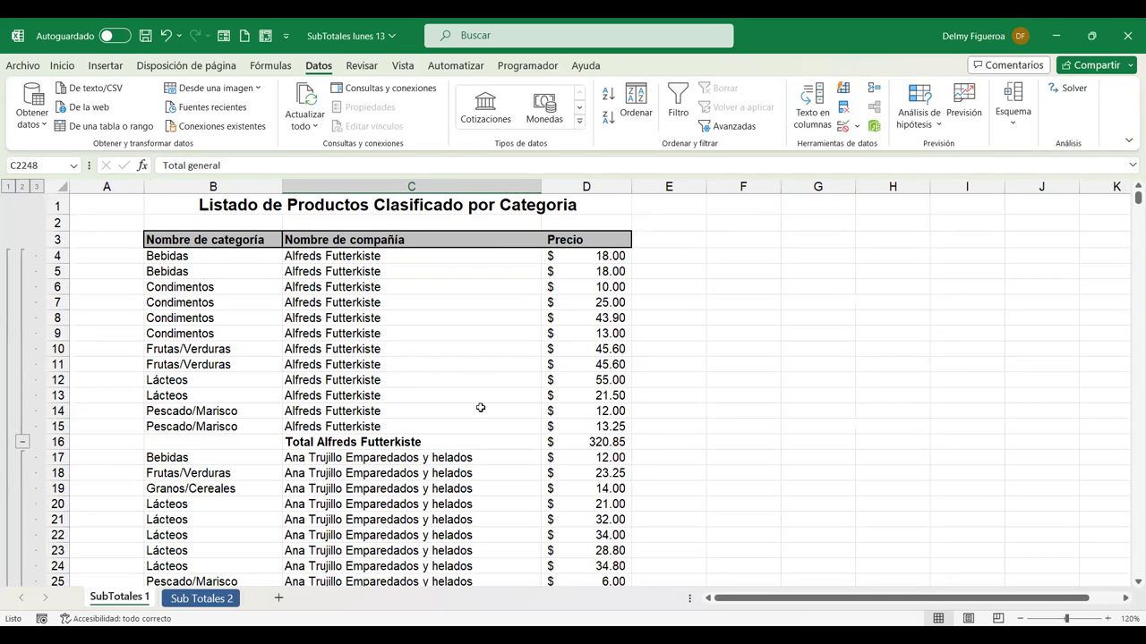
# Clear the per-company subtotals with Quitar todos and select cell B6.
pyautogui.click(1016, 121)
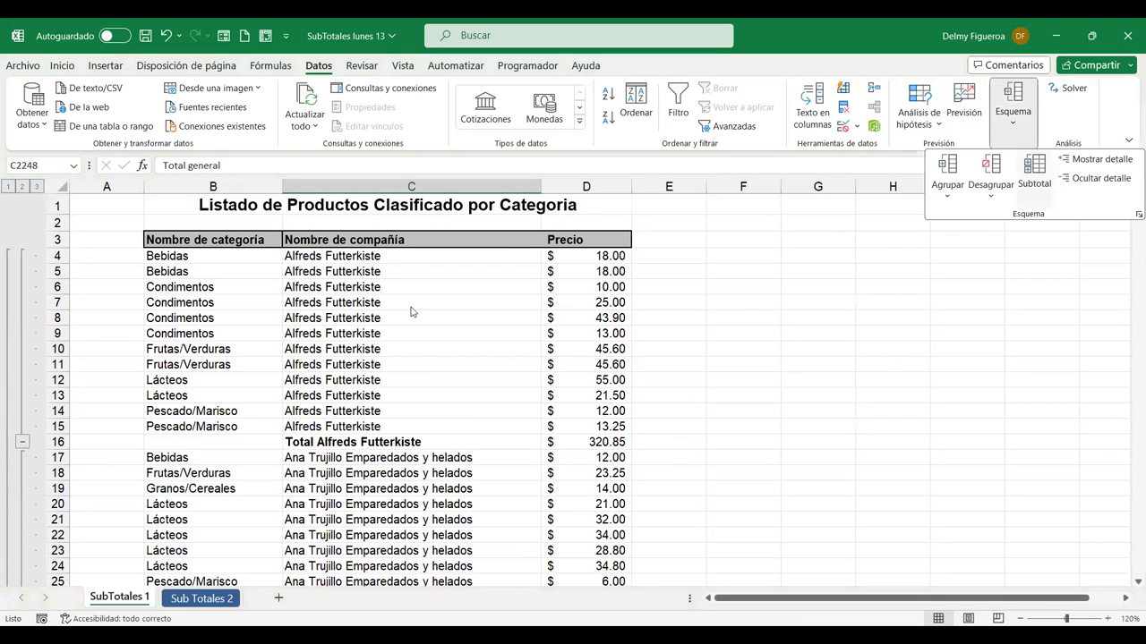
pyautogui.click(1034, 175)
pyautogui.click(690, 436)
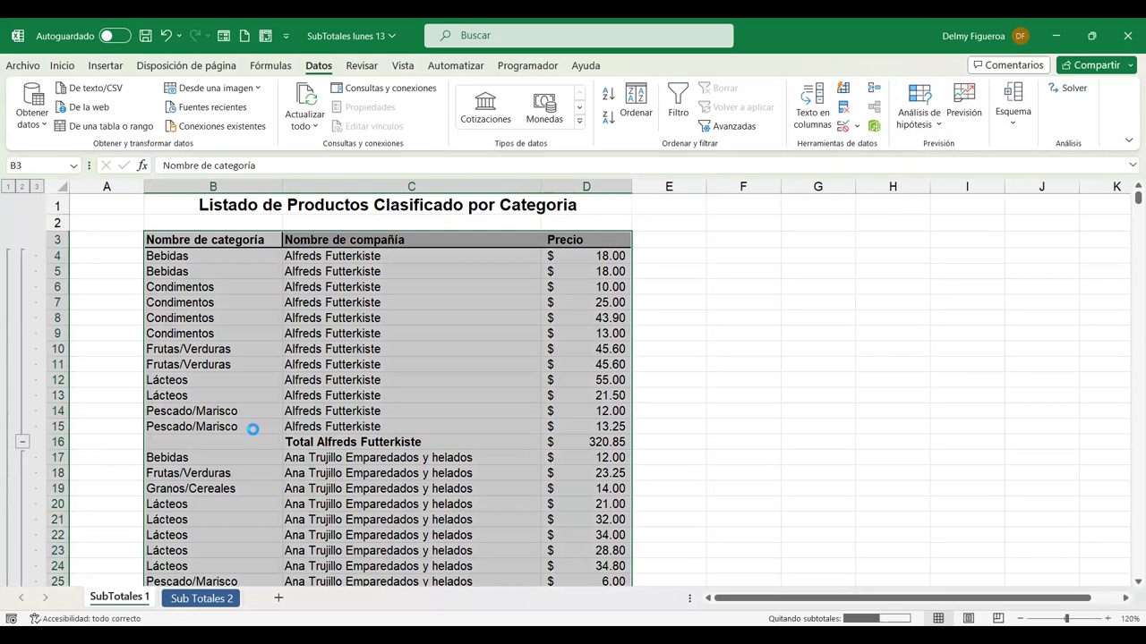
pyautogui.click(410, 332)
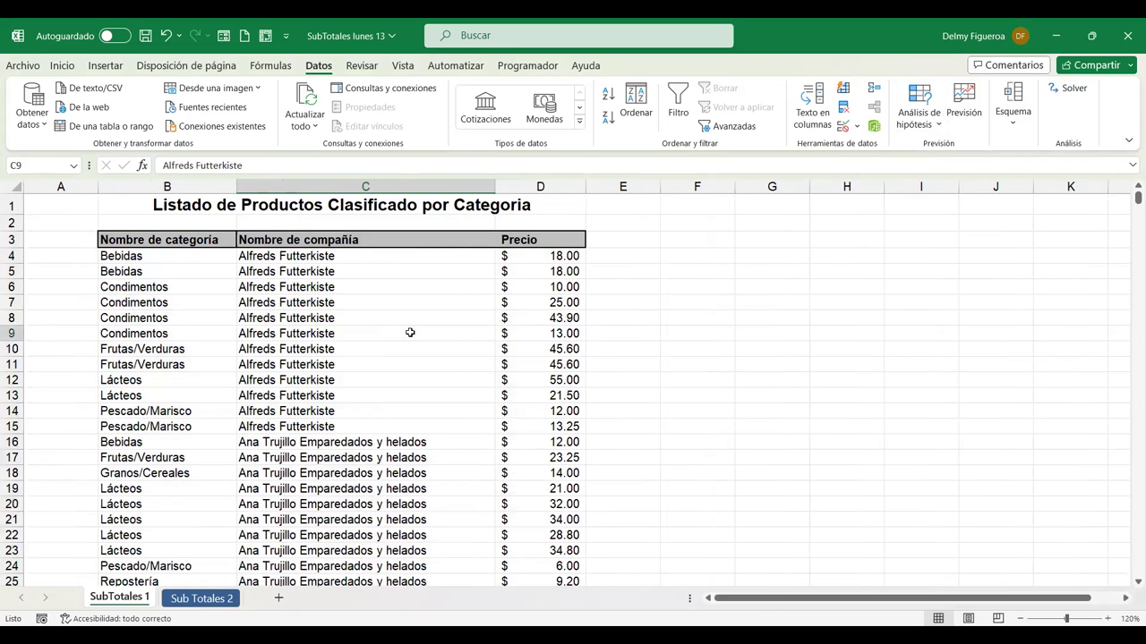
pyautogui.click(185, 286)
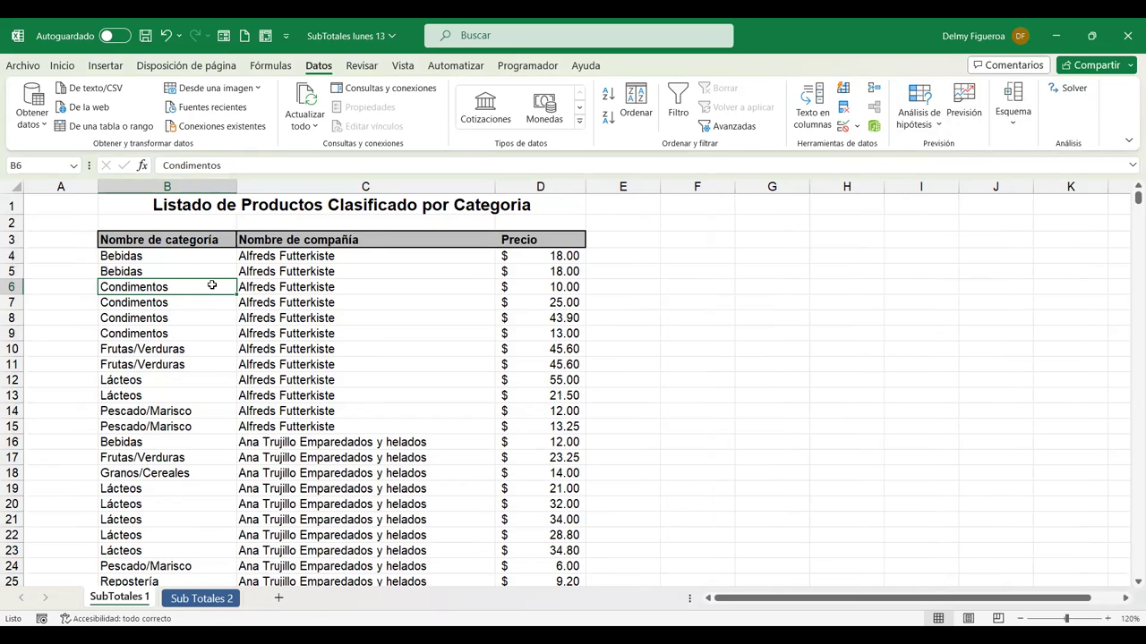
# Custom-sort the product list A to Z by Nombre de categoría and bring up the Subtotal settings.
pyautogui.rightClick(212, 285)
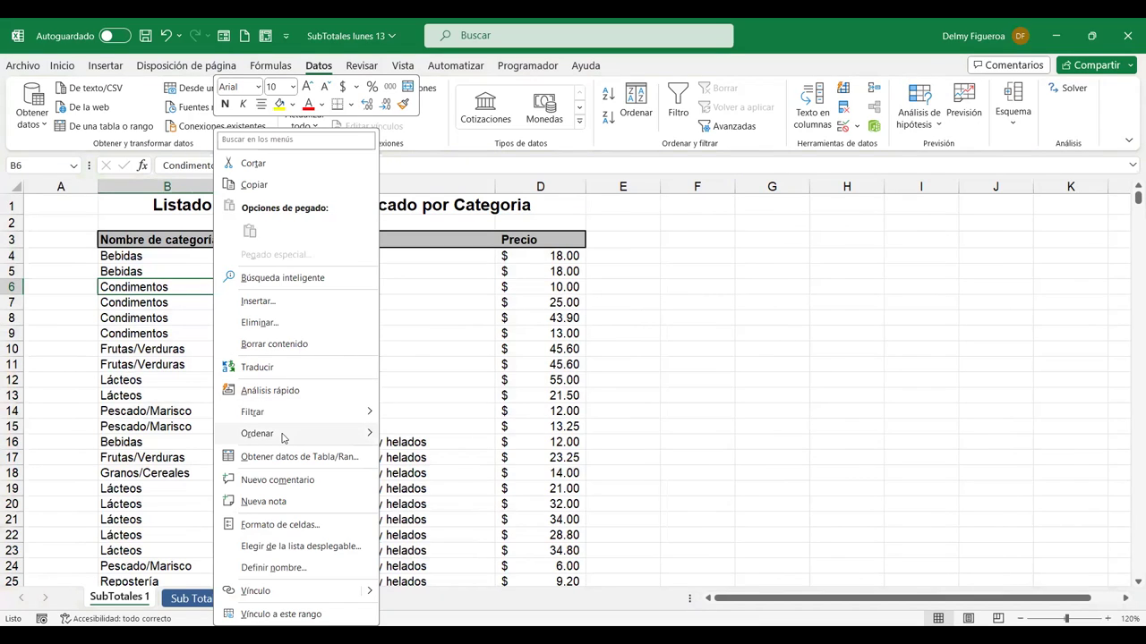
pyautogui.moveTo(283, 437)
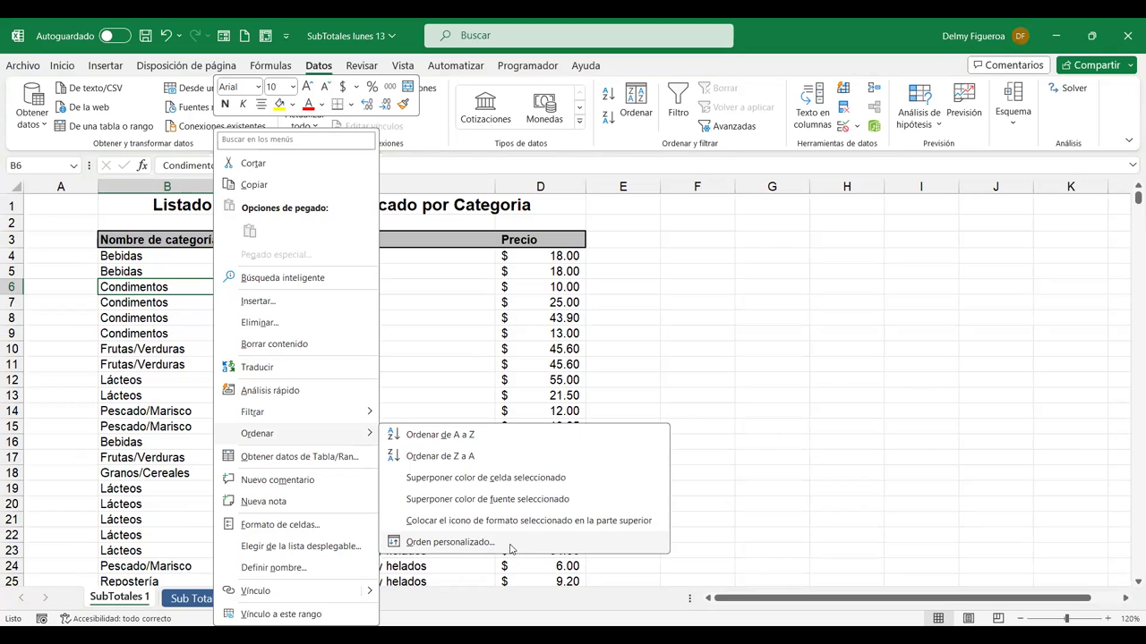
pyautogui.click(512, 549)
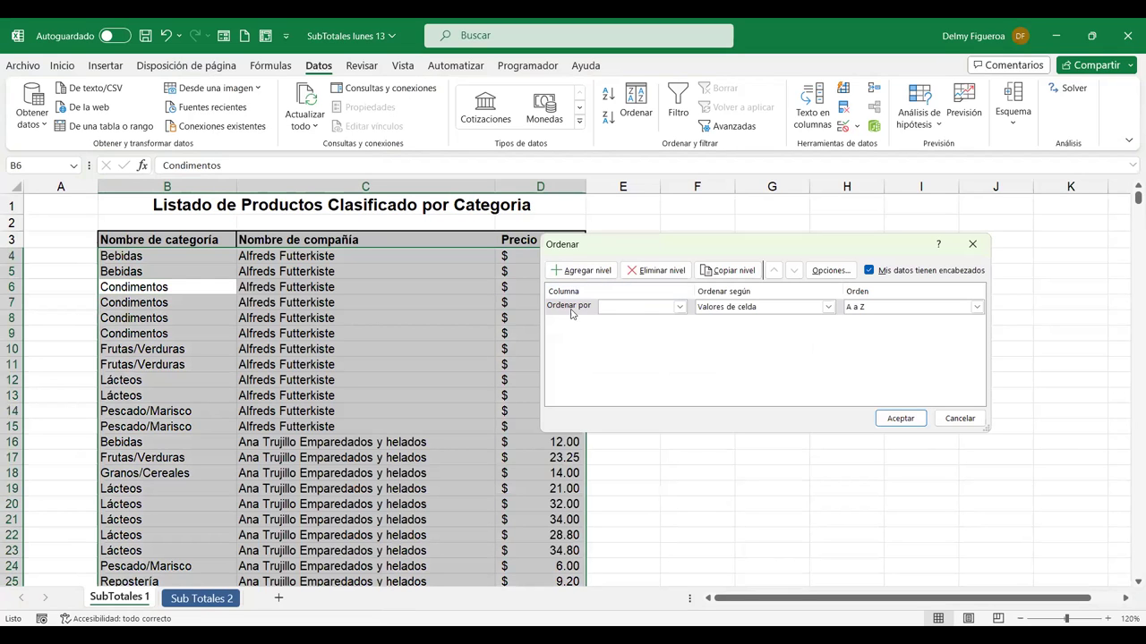
pyautogui.click(679, 307)
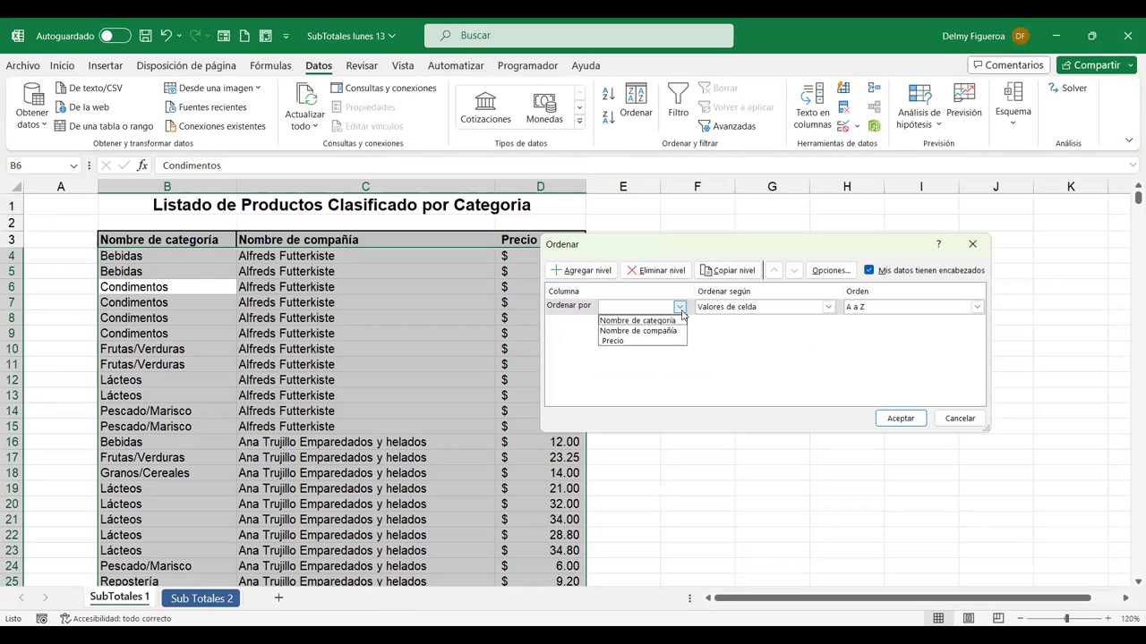
pyautogui.click(638, 320)
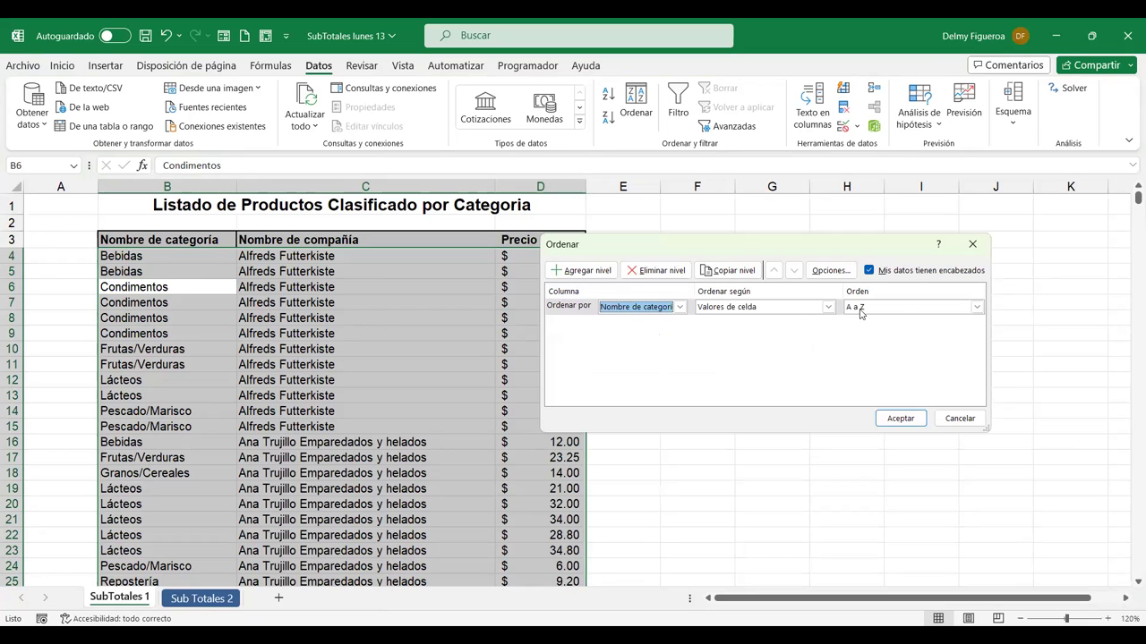
pyautogui.click(915, 421)
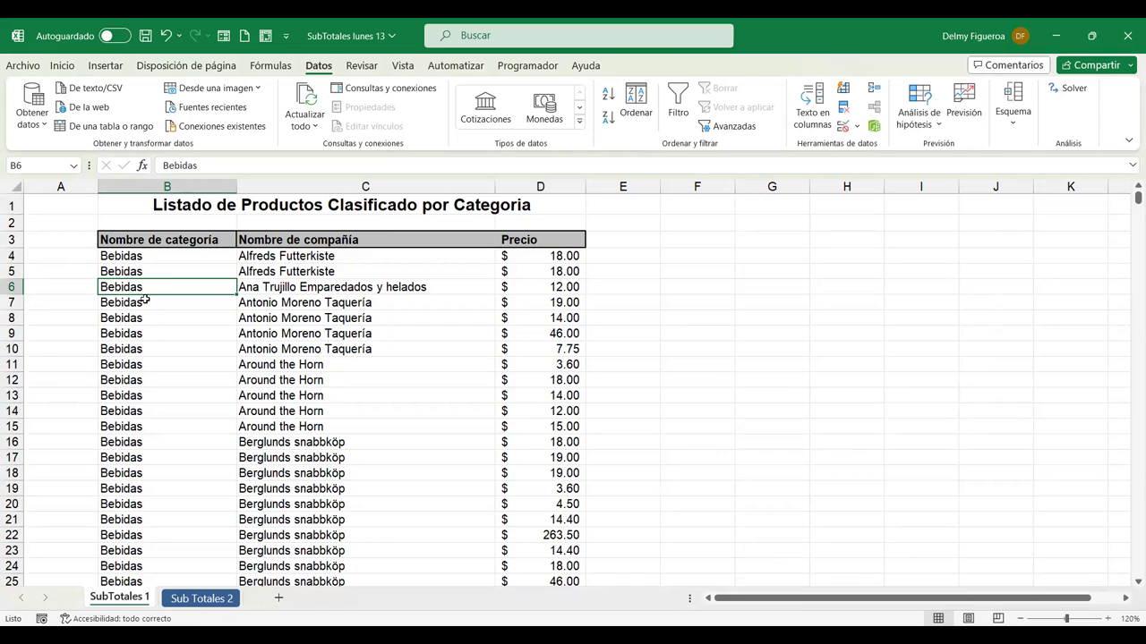
pyautogui.click(1014, 115)
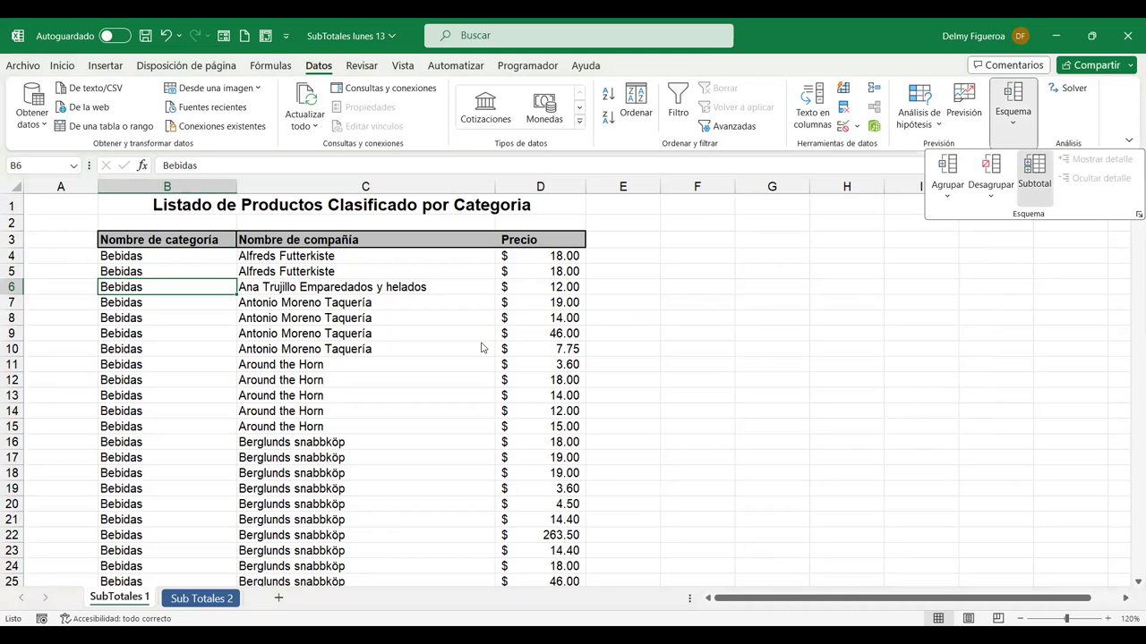
pyautogui.click(1034, 172)
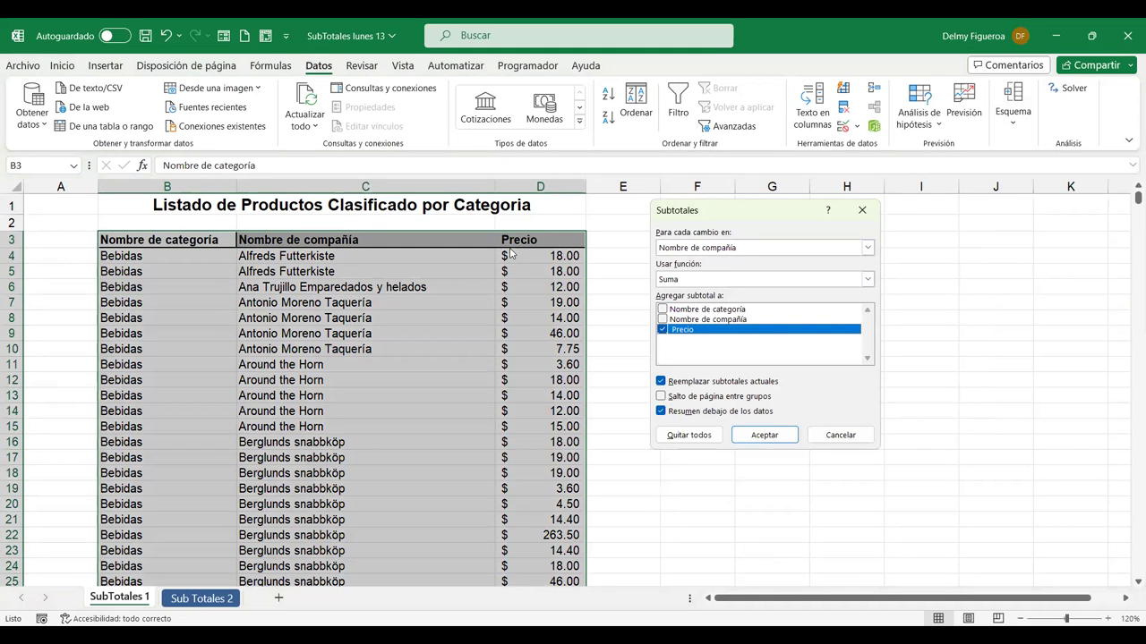
# Subtotal Precio with Suma per Nombre de categoría, giving Total Bebidas 11,811.65.
pyautogui.click(718, 255)
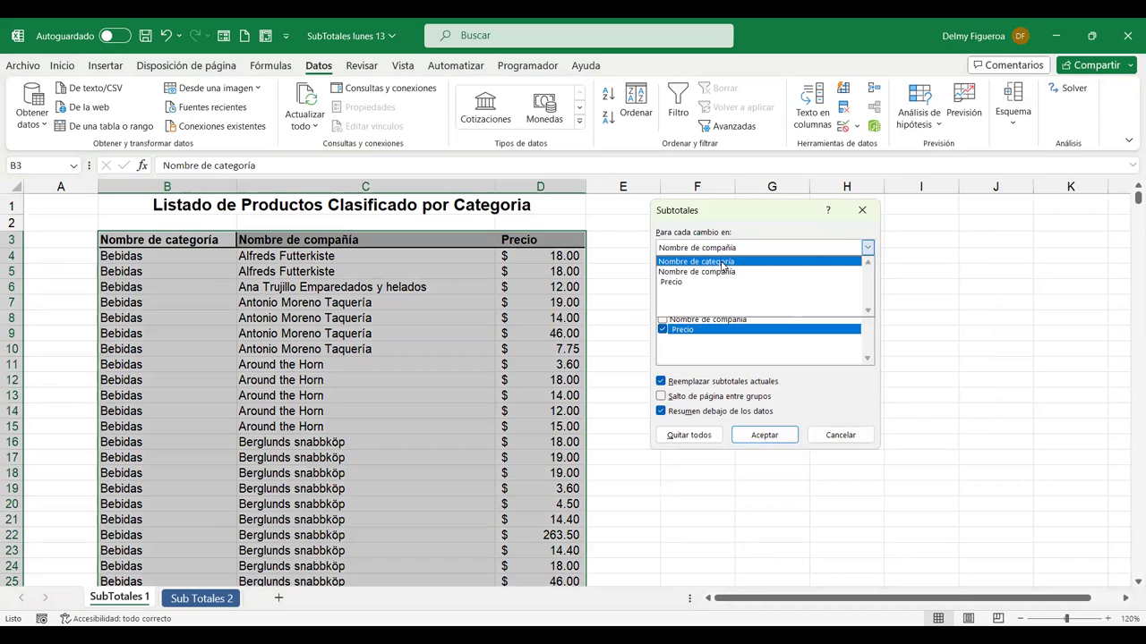
pyautogui.click(722, 262)
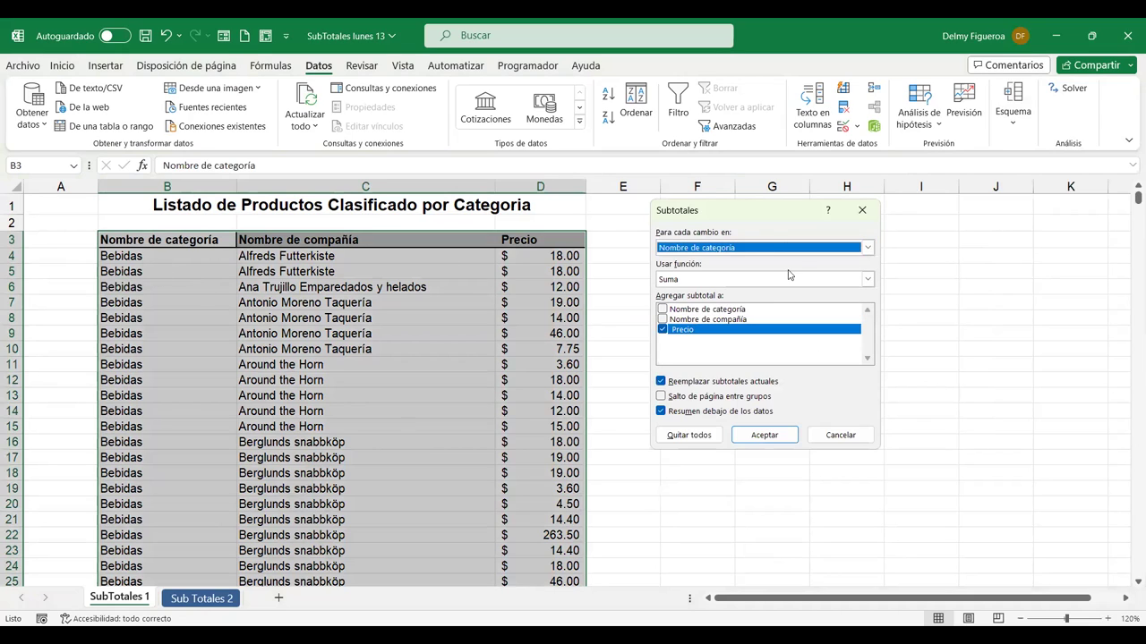
pyautogui.click(778, 436)
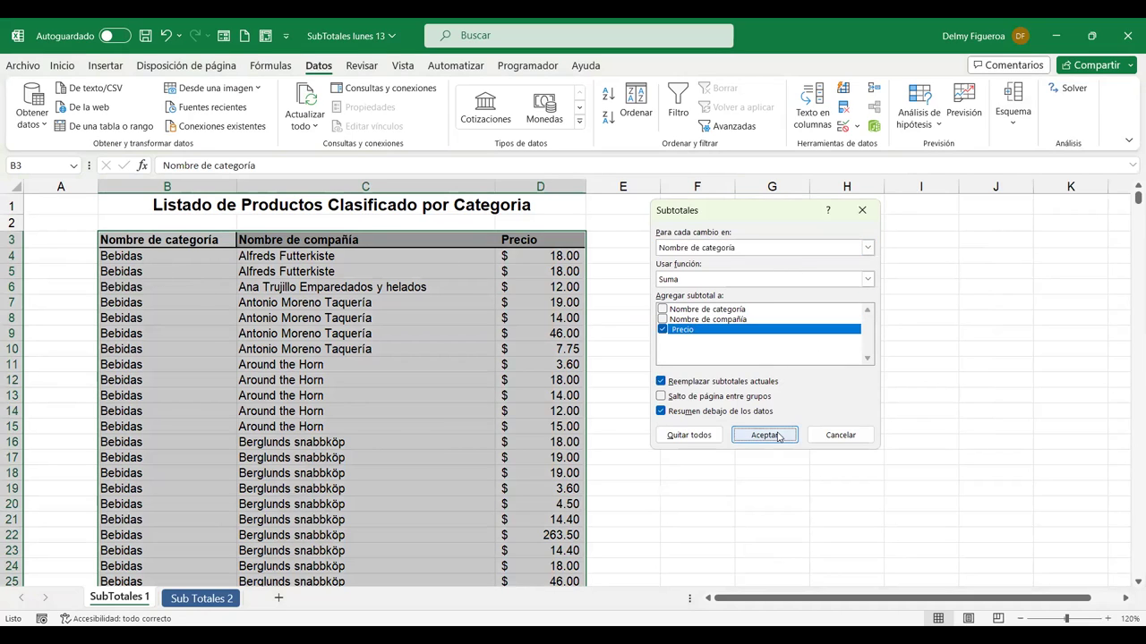
pyautogui.scroll(-8, 485, 409)
pyautogui.scroll(-7, 486, 396)
pyautogui.scroll(-5, 486, 397)
pyautogui.scroll(-12, 486, 397)
pyautogui.scroll(-8, 486, 396)
pyautogui.scroll(-14, 486, 396)
pyautogui.scroll(-10, 486, 396)
pyautogui.scroll(-12, 486, 395)
pyautogui.scroll(-9, 486, 395)
pyautogui.scroll(-12, 486, 395)
pyautogui.scroll(-13, 486, 395)
pyautogui.scroll(-11, 486, 395)
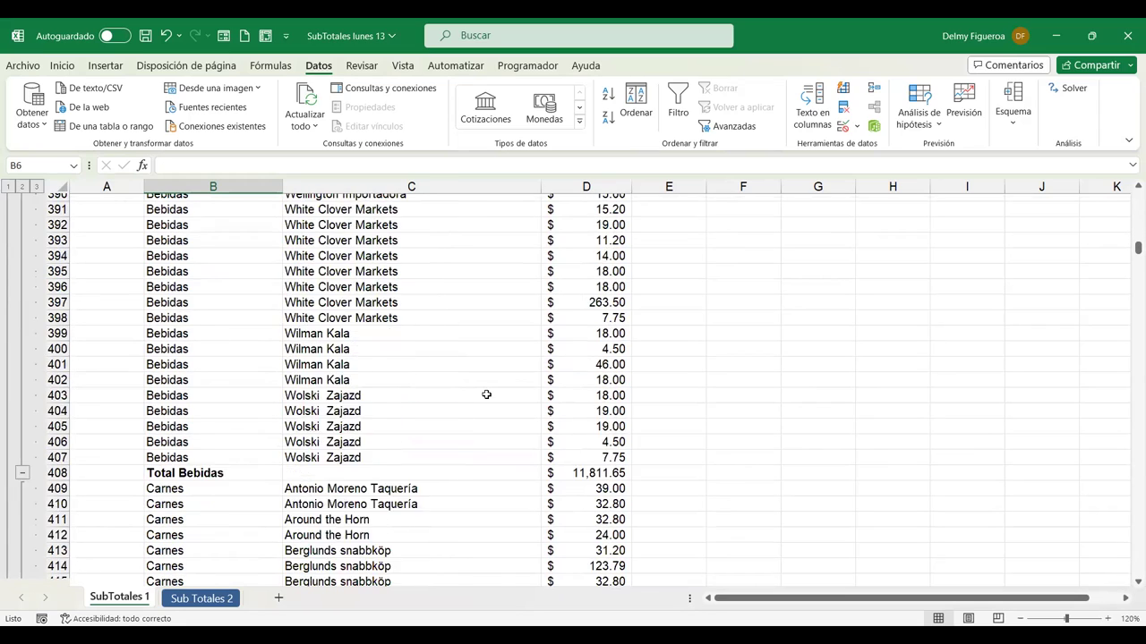
pyautogui.scroll(-13, 486, 394)
pyautogui.scroll(4, 486, 395)
pyautogui.scroll(4, 486, 395)
pyautogui.scroll(2, 486, 395)
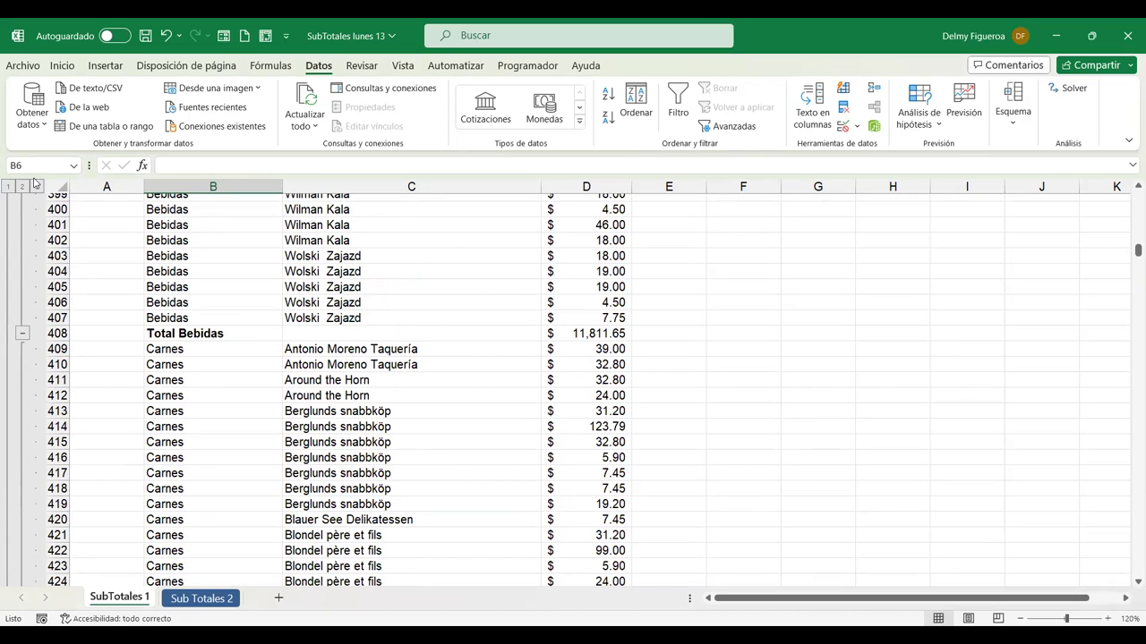
pyautogui.click(25, 187)
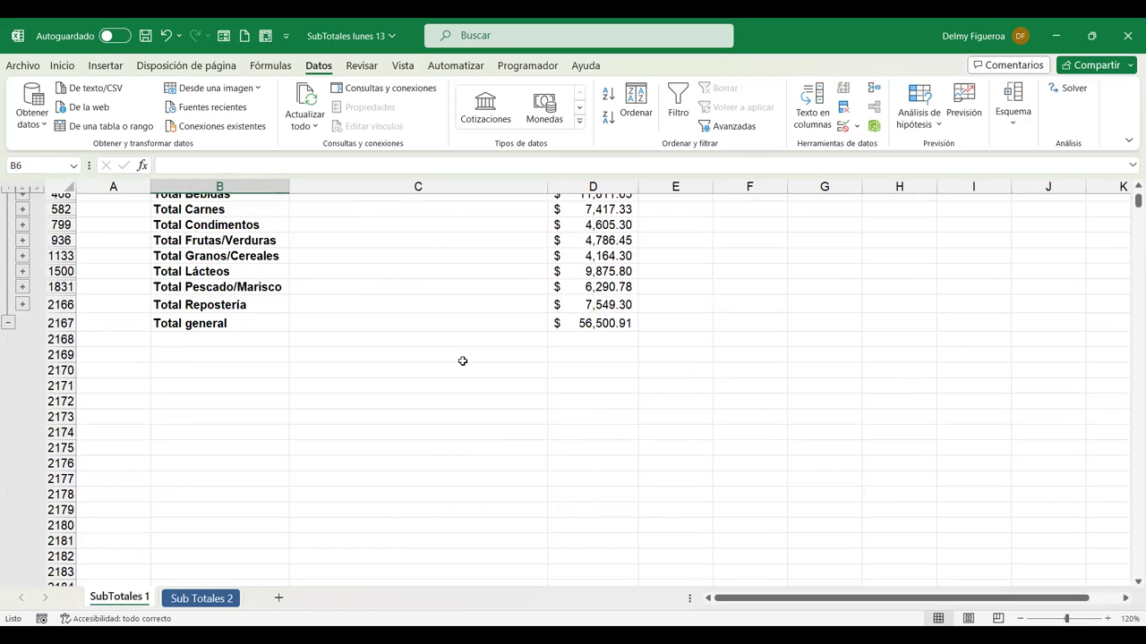
pyautogui.scroll(1, 462, 360)
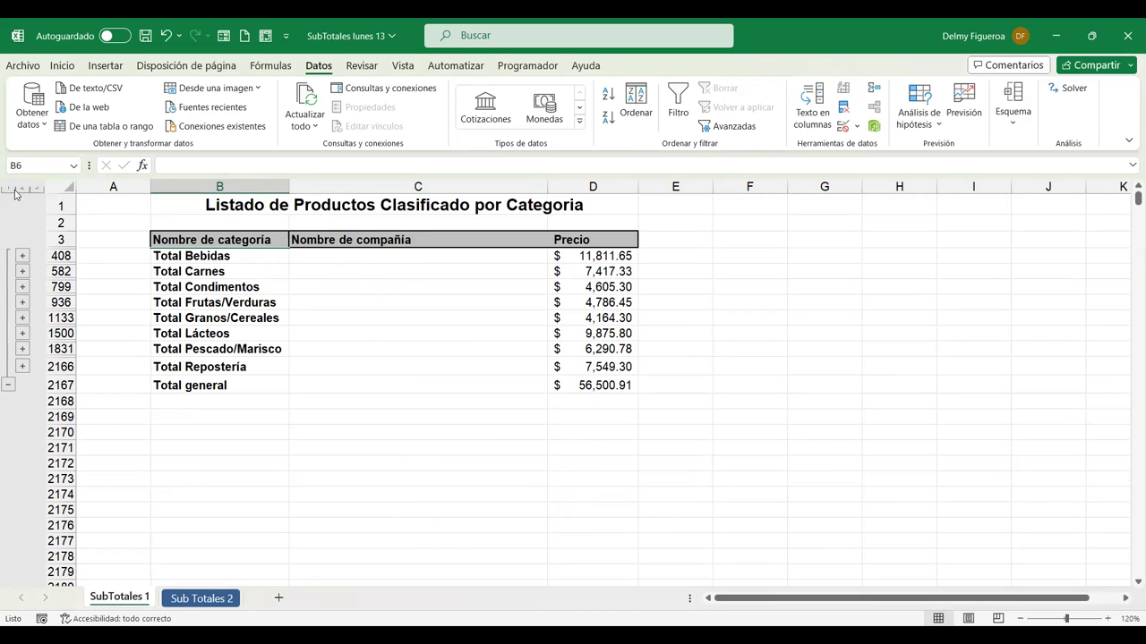
pyautogui.click(8, 187)
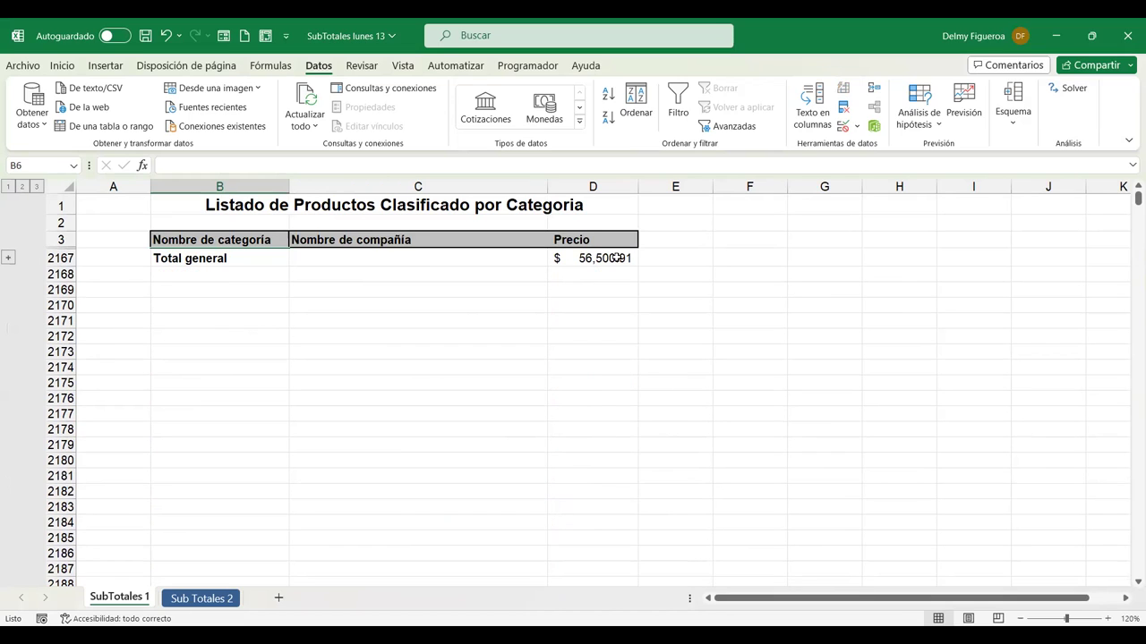
pyautogui.click(35, 187)
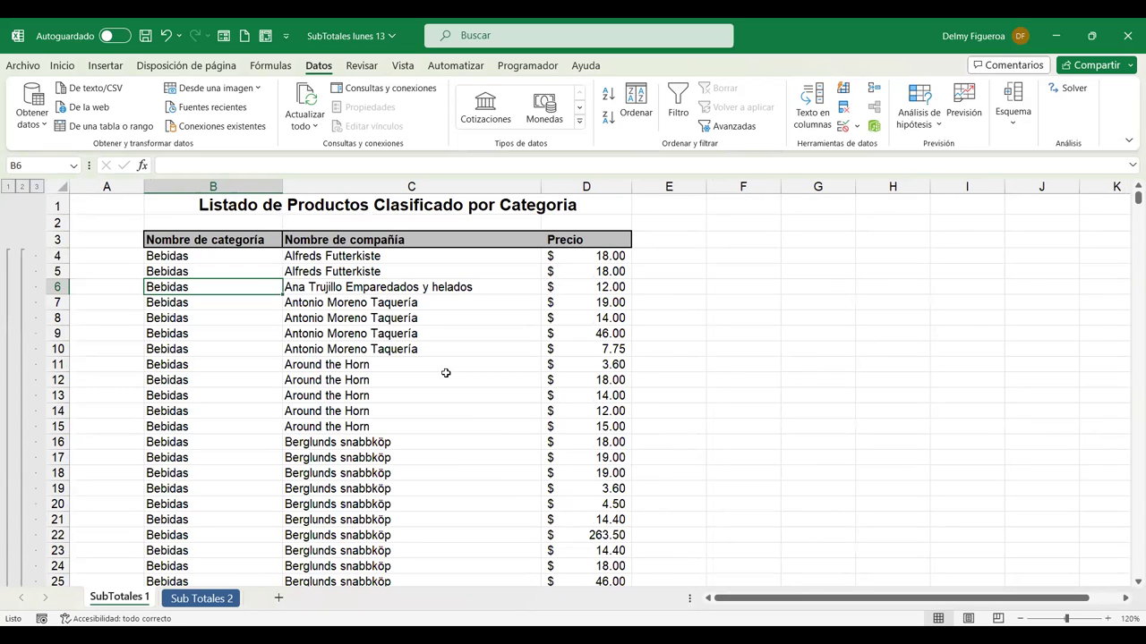
pyautogui.click(426, 315)
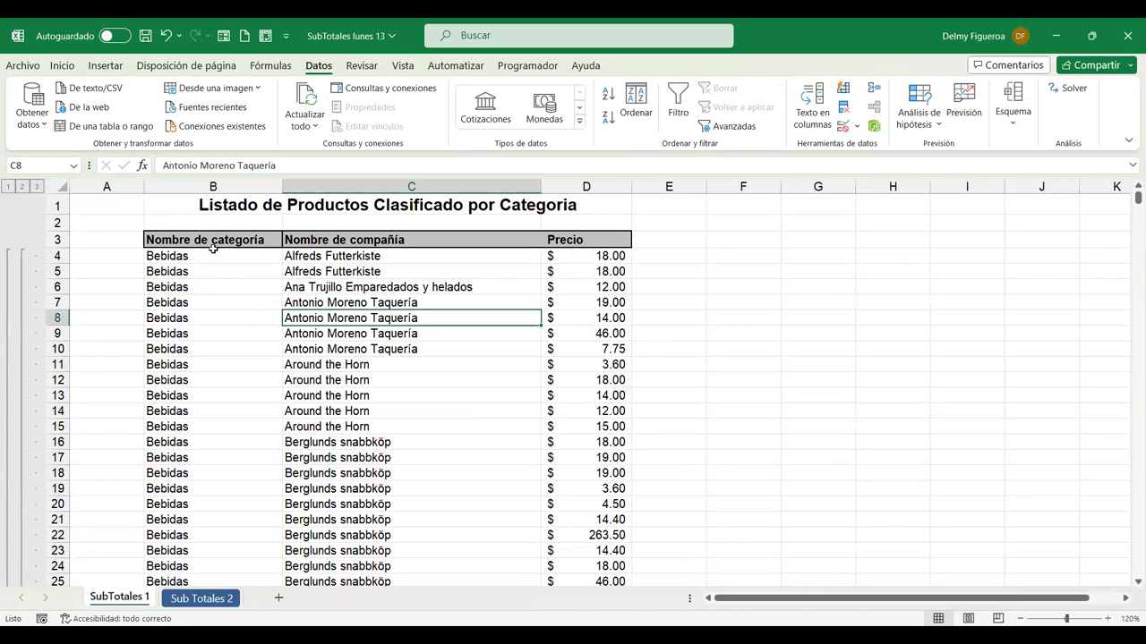
pyautogui.rightClick(400, 316)
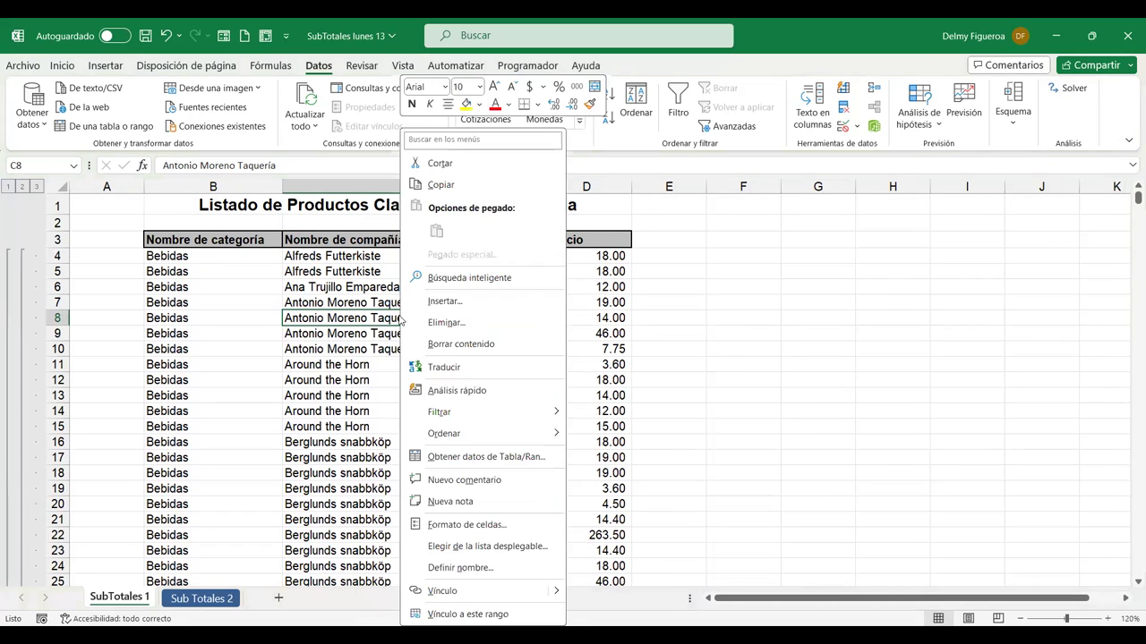
pyautogui.moveTo(471, 436)
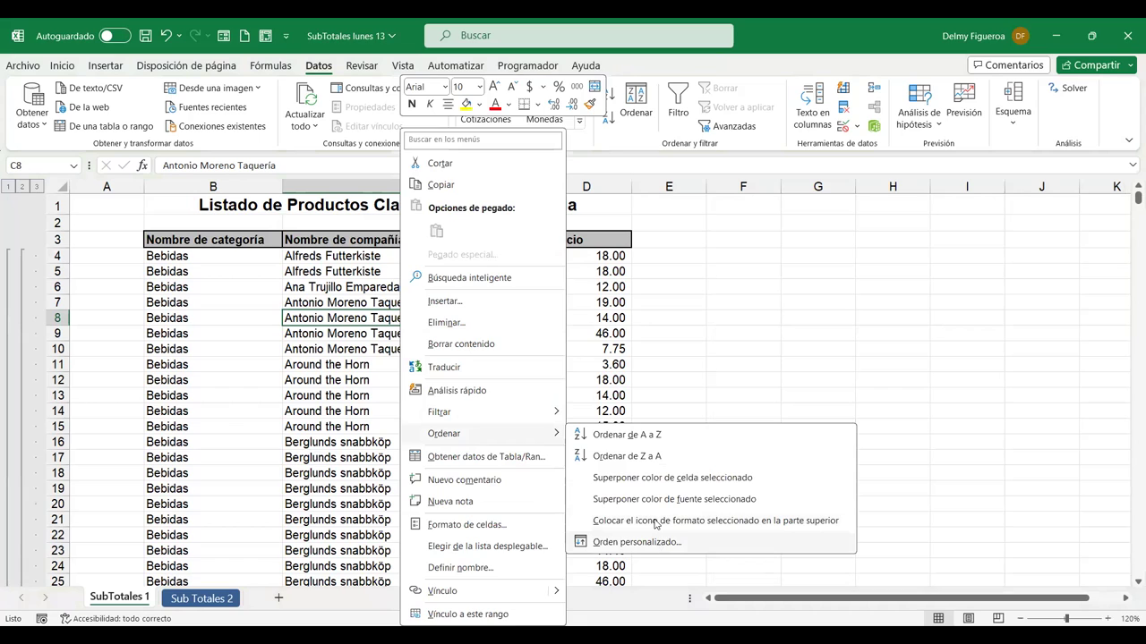
pyautogui.click(654, 543)
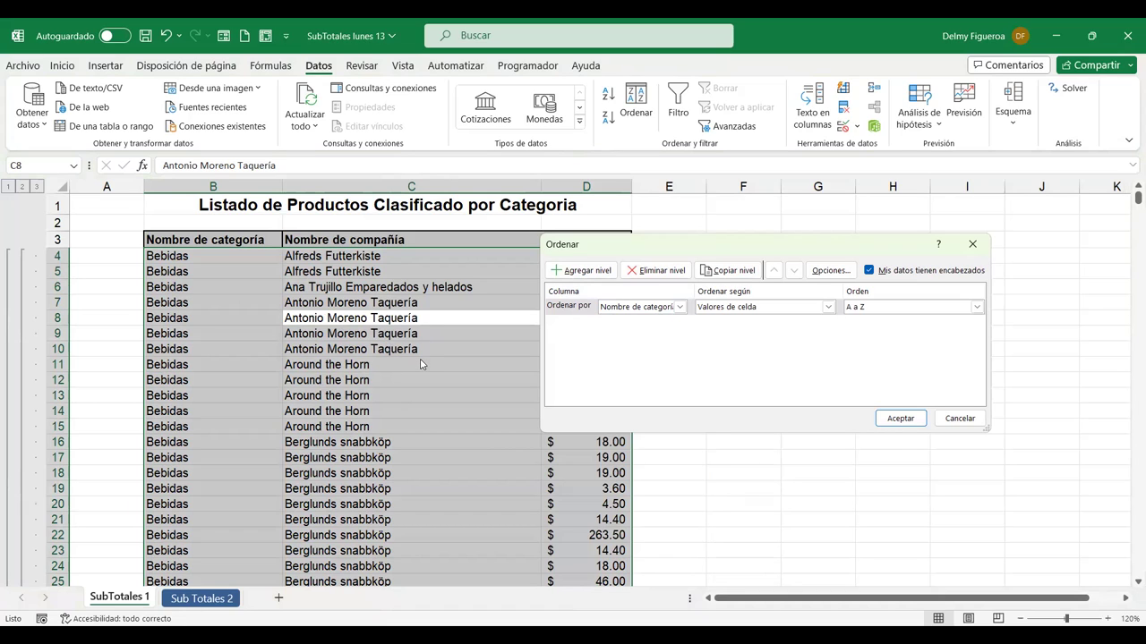
pyautogui.click(590, 273)
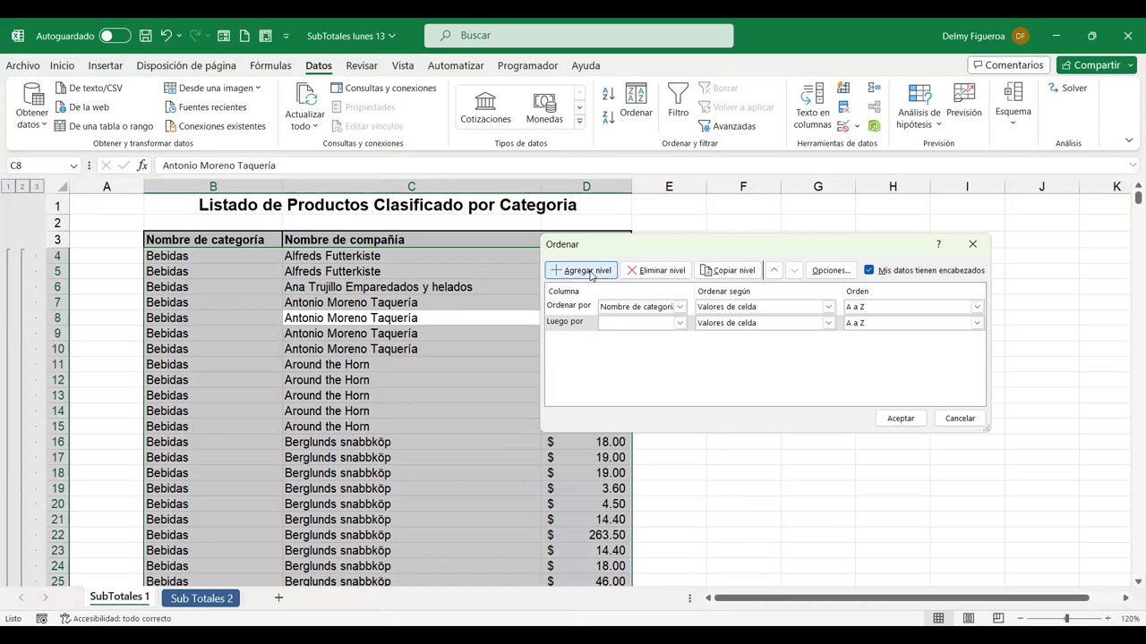
pyautogui.click(680, 324)
pyautogui.click(667, 348)
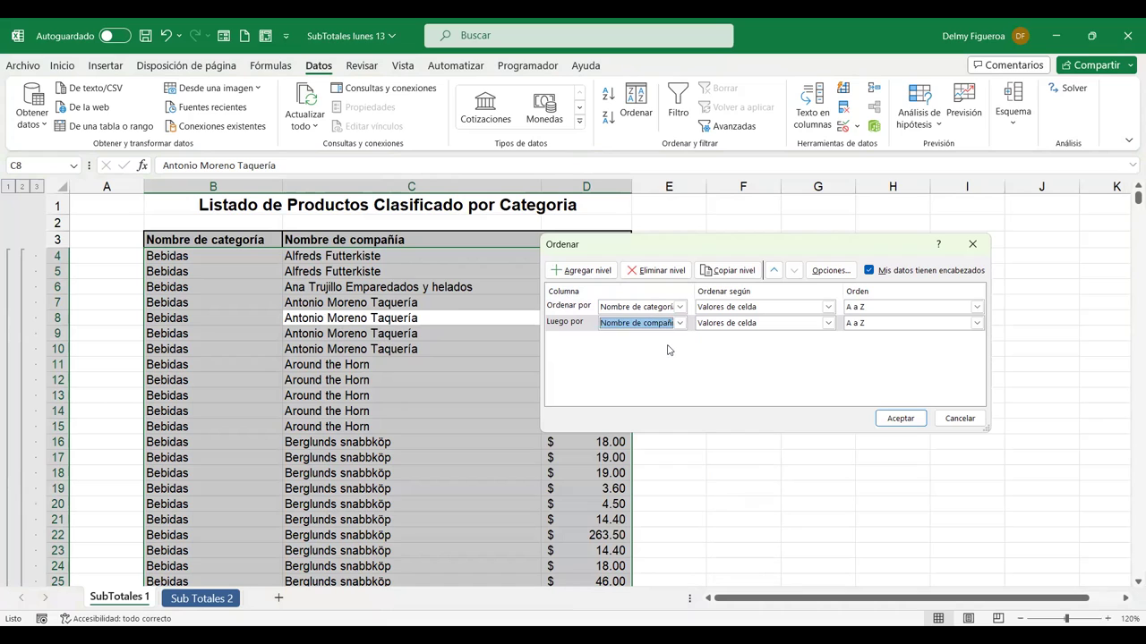
pyautogui.click(896, 422)
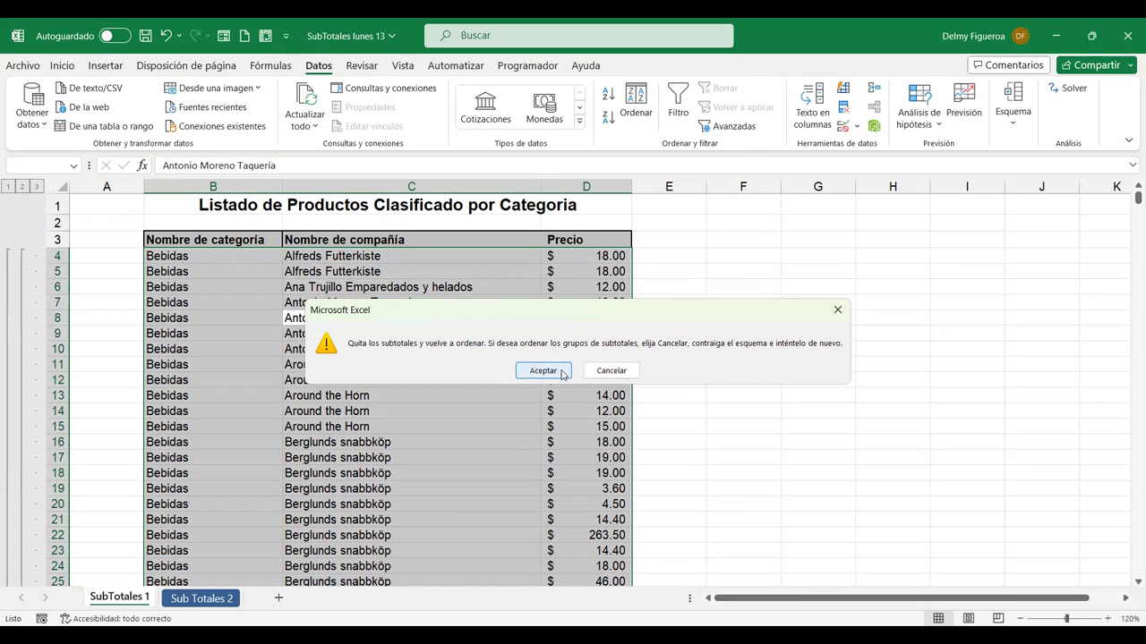
pyautogui.click(611, 371)
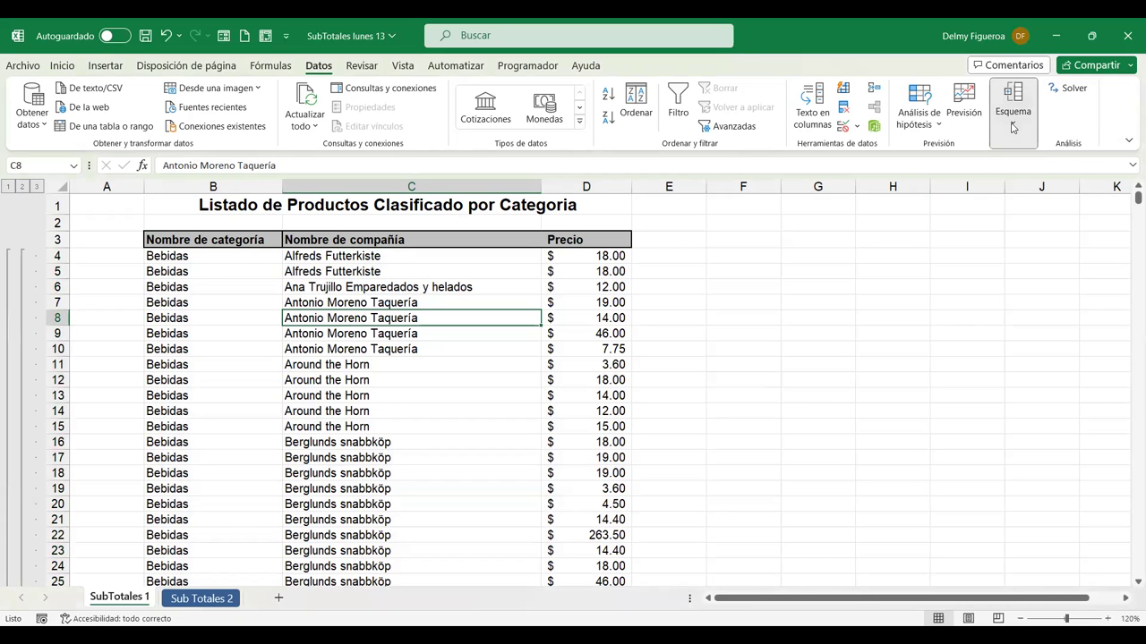
# Clear all subtotals and grouping with Quitar todos, then bring up the Ordenar commands for C8.
pyautogui.click(1013, 127)
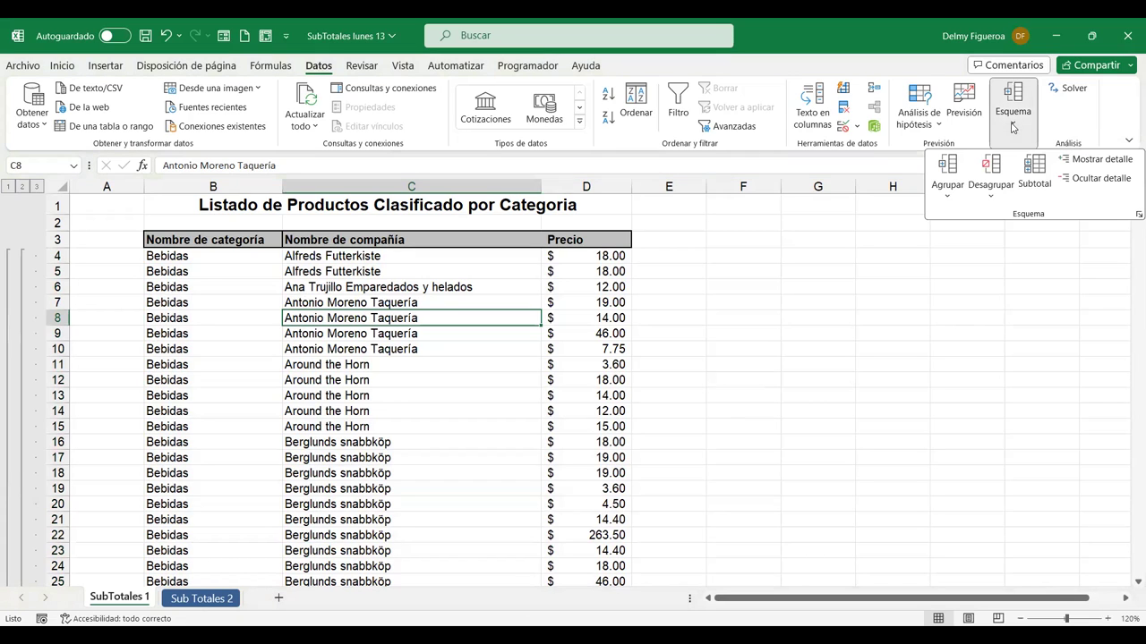
pyautogui.click(1033, 172)
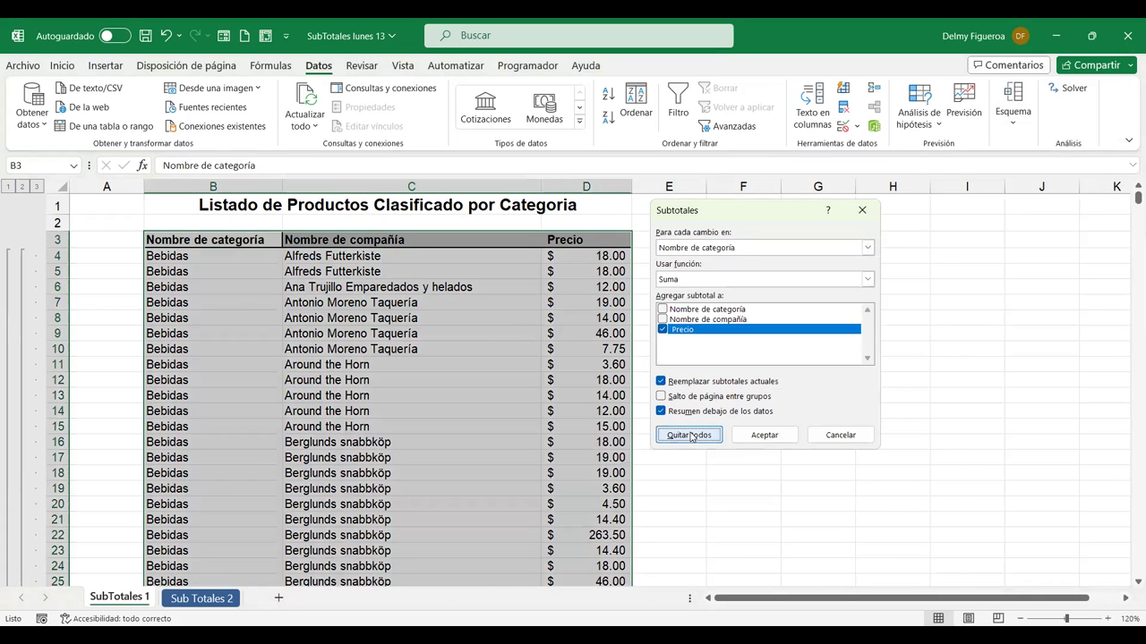
pyautogui.click(688, 435)
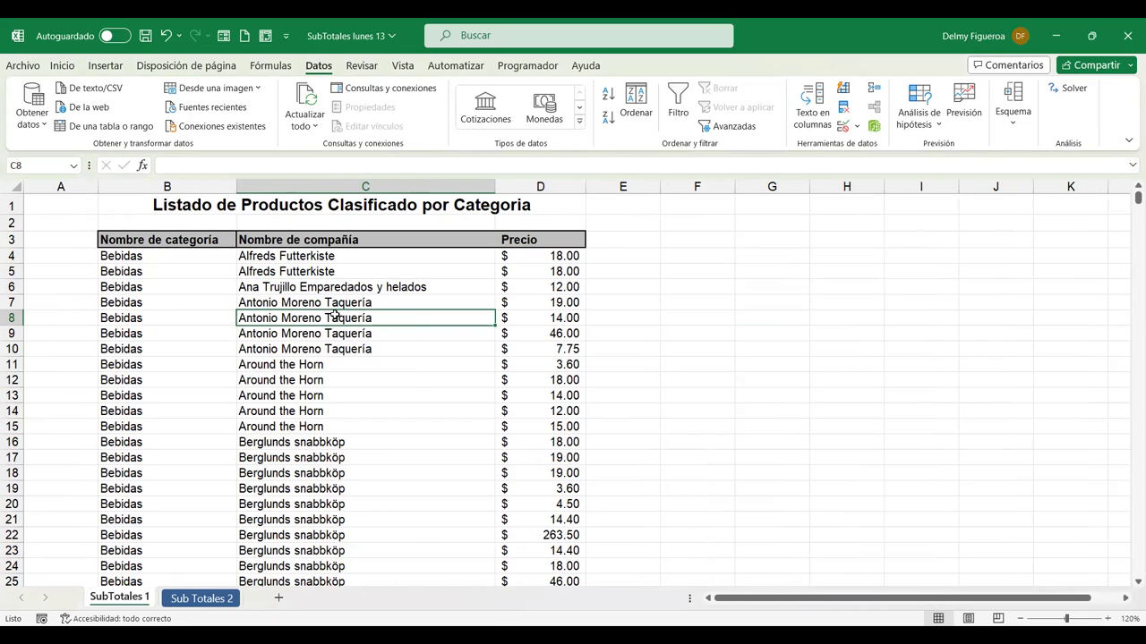
pyautogui.rightClick(334, 314)
pyautogui.moveTo(396, 436)
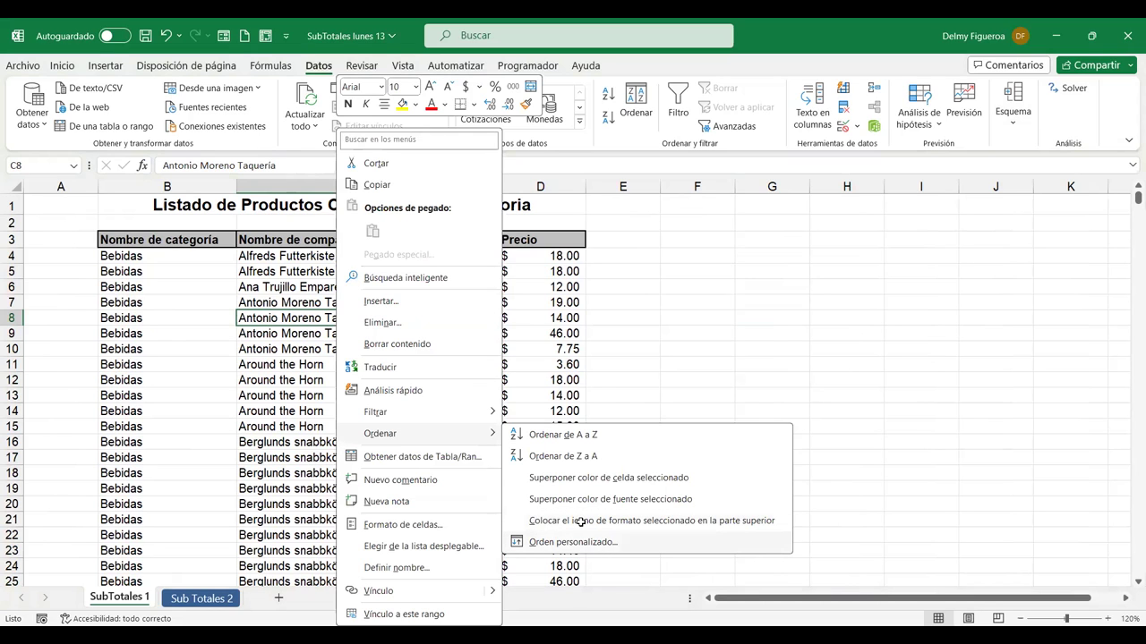
pyautogui.click(573, 541)
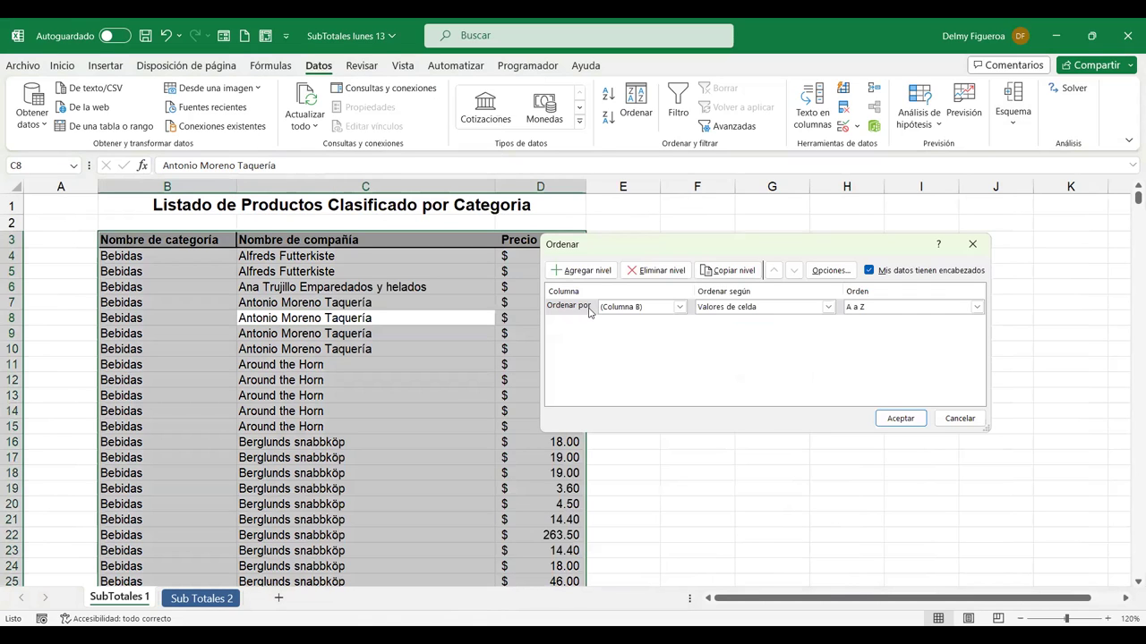
pyautogui.click(679, 307)
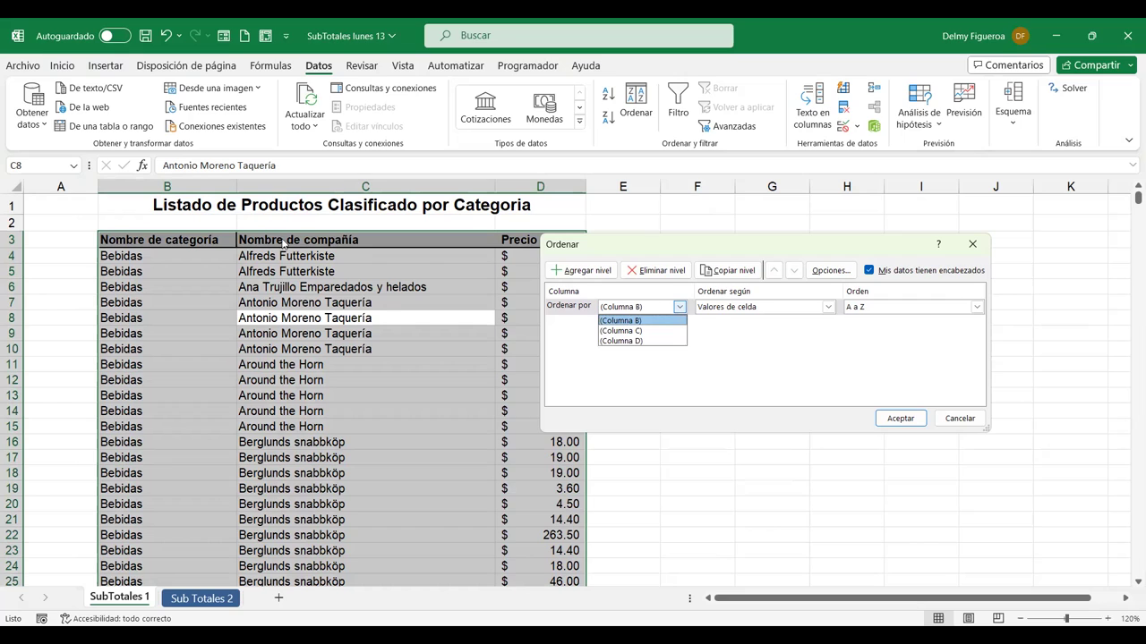
pyautogui.click(654, 321)
pyautogui.click(597, 272)
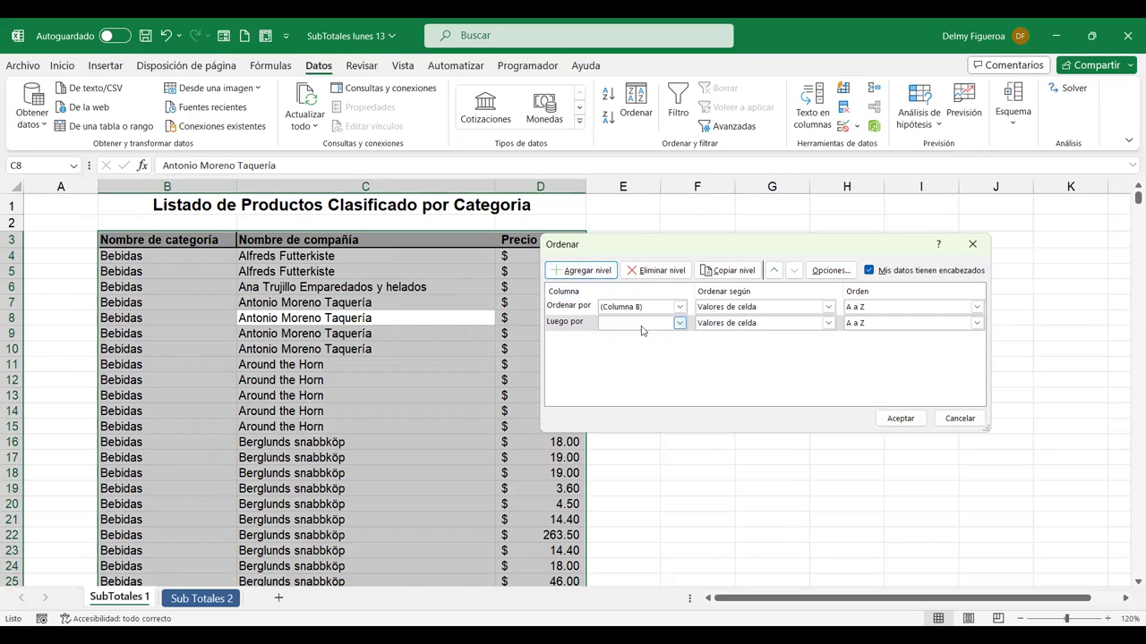
pyautogui.click(681, 324)
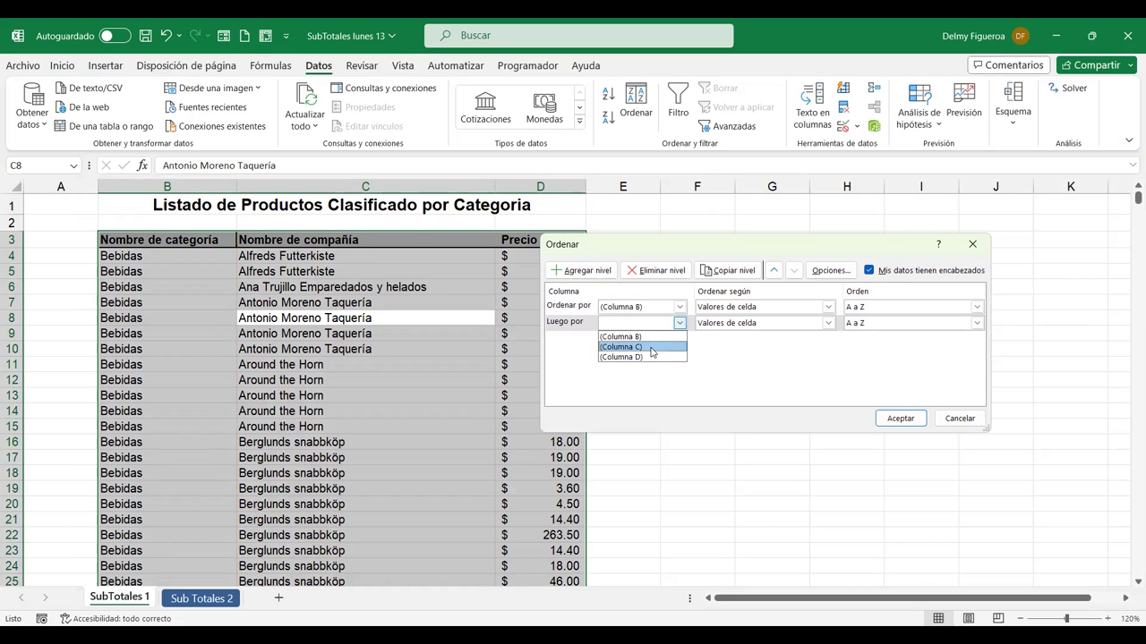
pyautogui.click(662, 349)
pyautogui.click(901, 418)
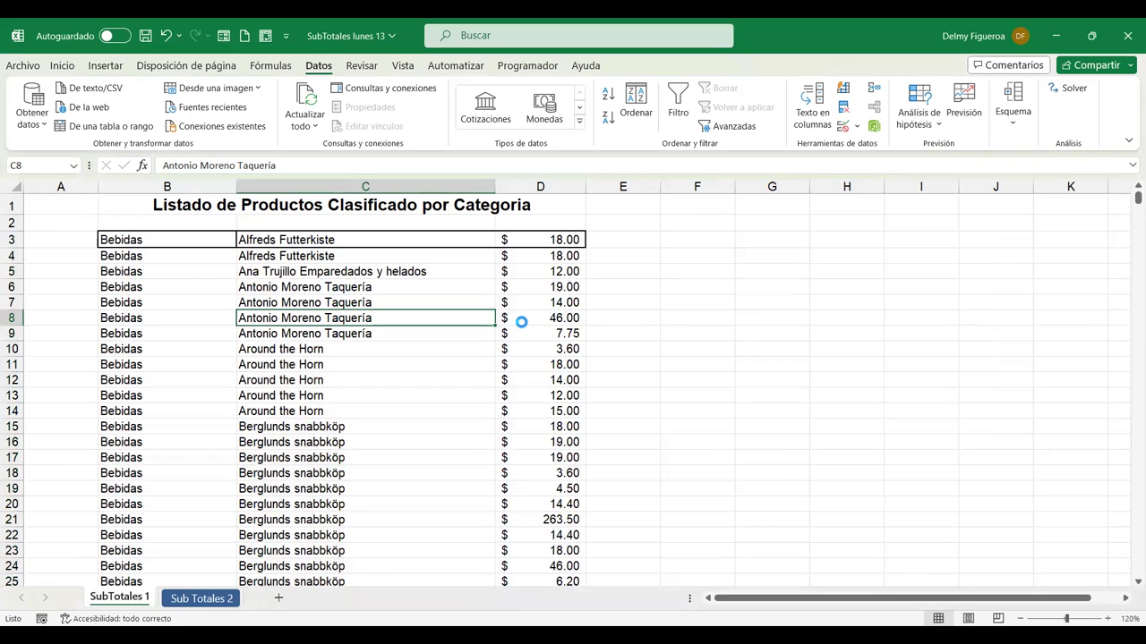
pyautogui.hotkey('ctrl', 'z')
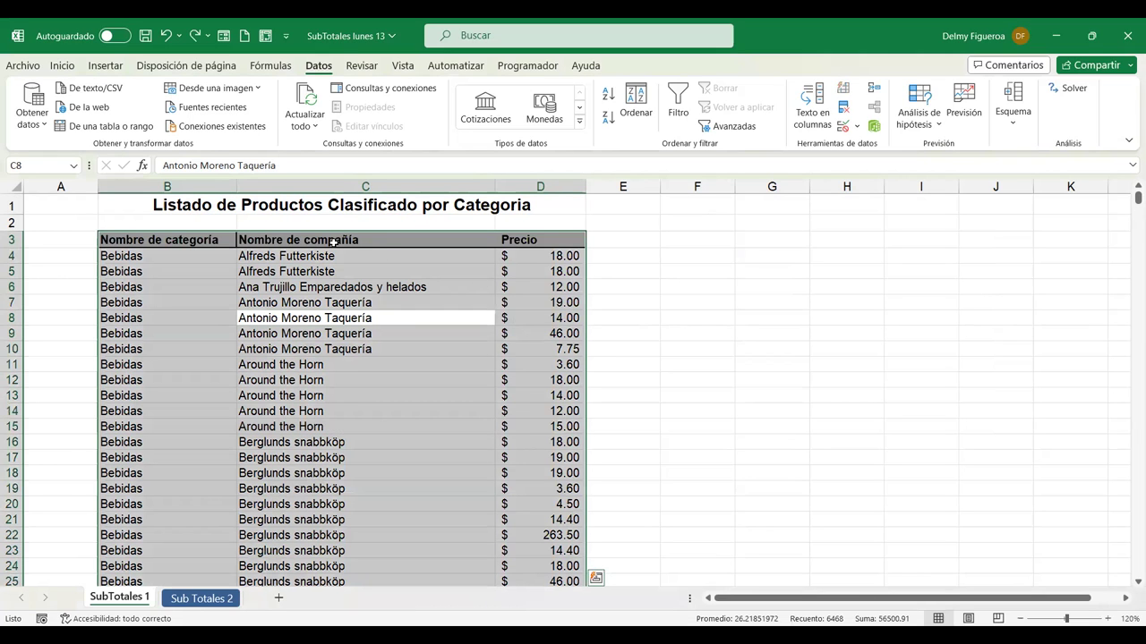
# Select the range B3:D2158 starting from the Nombre de categoría header.
pyautogui.click(344, 240)
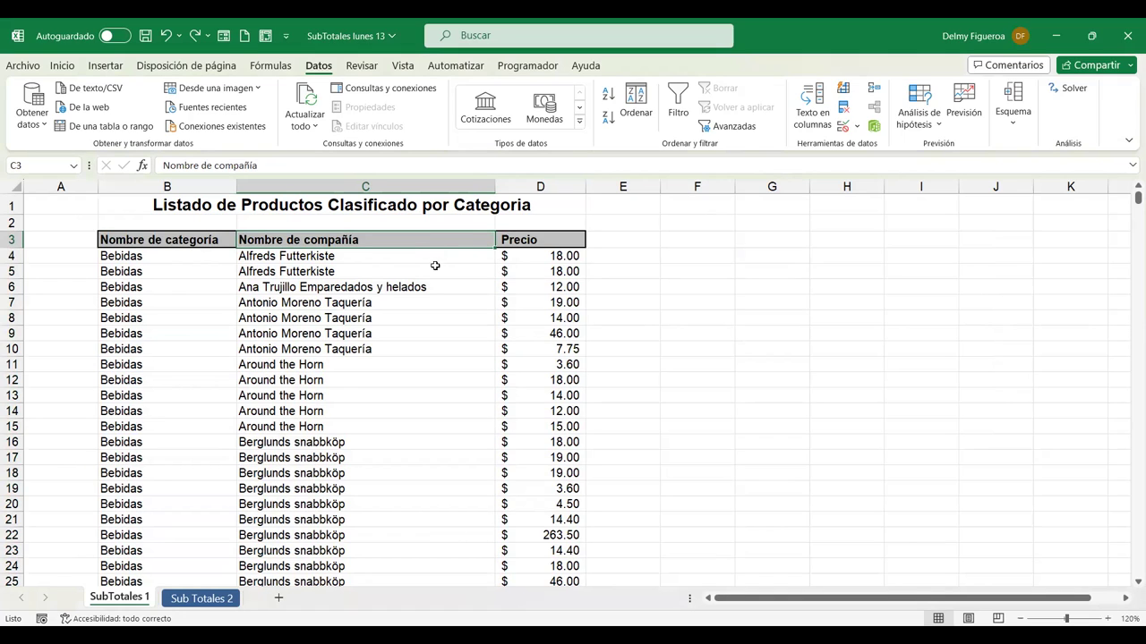
pyautogui.click(198, 240)
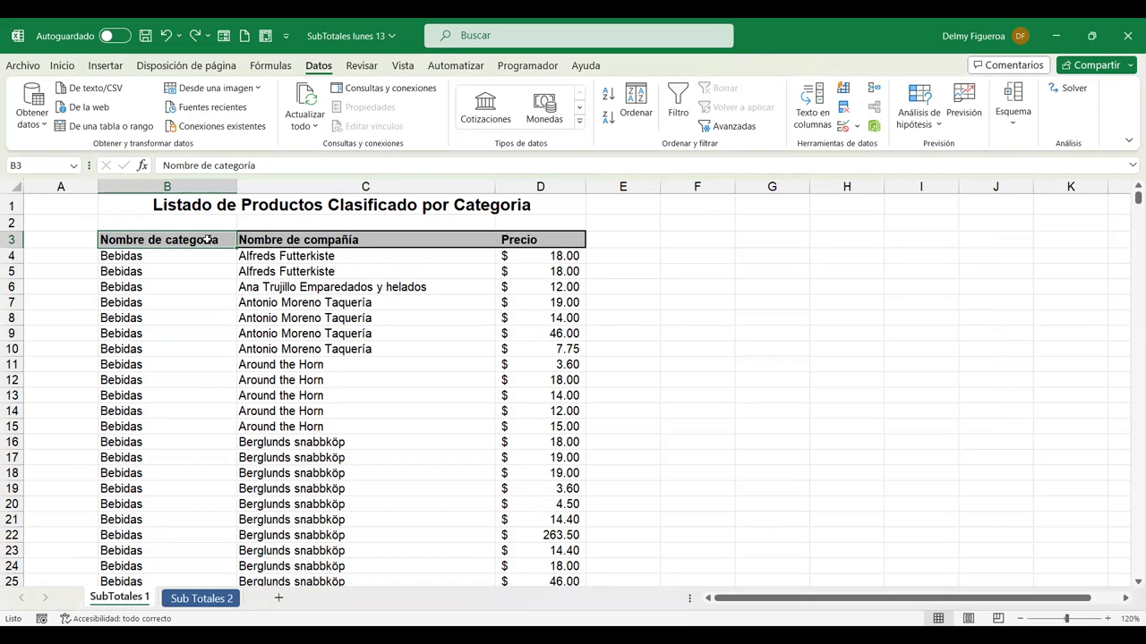
pyautogui.hotkey('ctrl', 'shift', 'End')
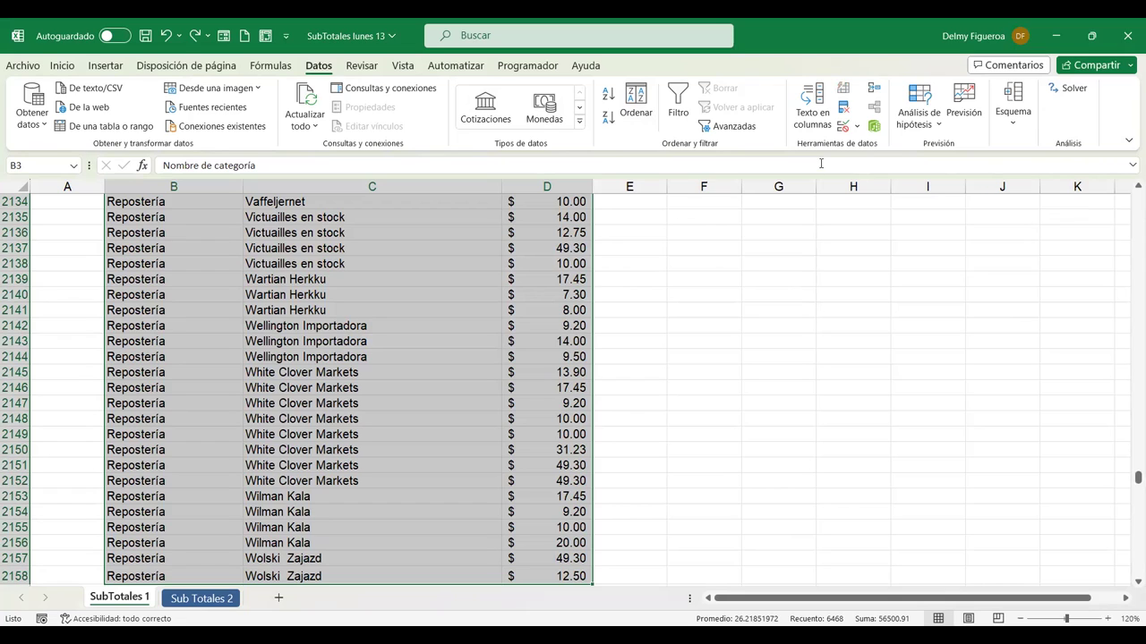
# Review the Orden personalizado dialog and its Opciones without sorting, then right-click cell B6.
pyautogui.click(62, 65)
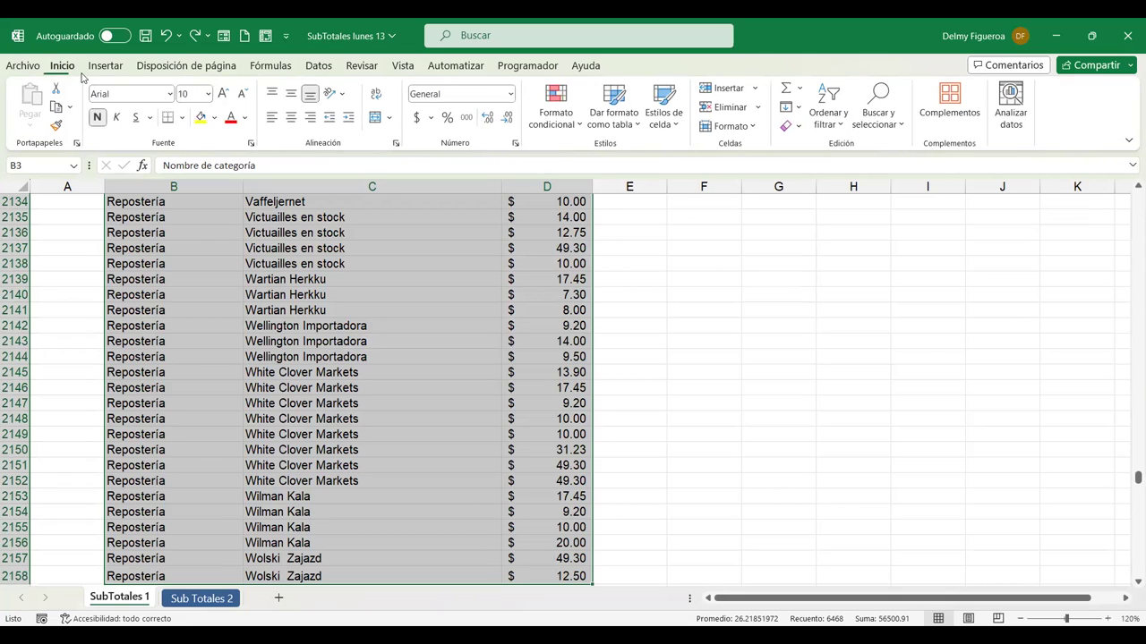
pyautogui.click(843, 129)
pyautogui.click(843, 129)
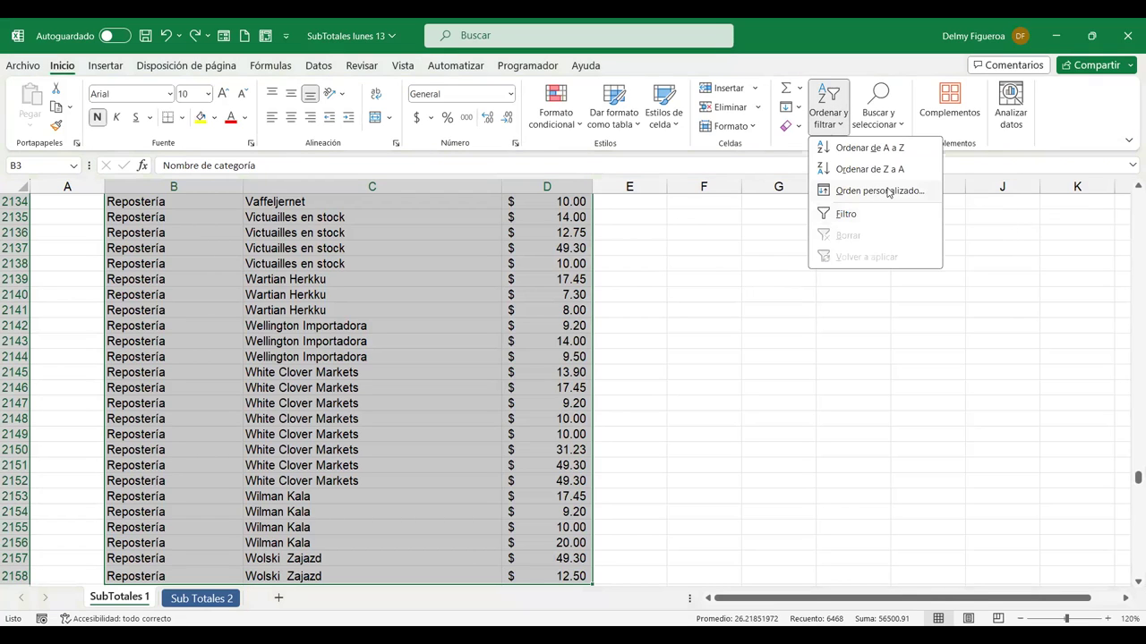
pyautogui.click(888, 192)
pyautogui.click(679, 307)
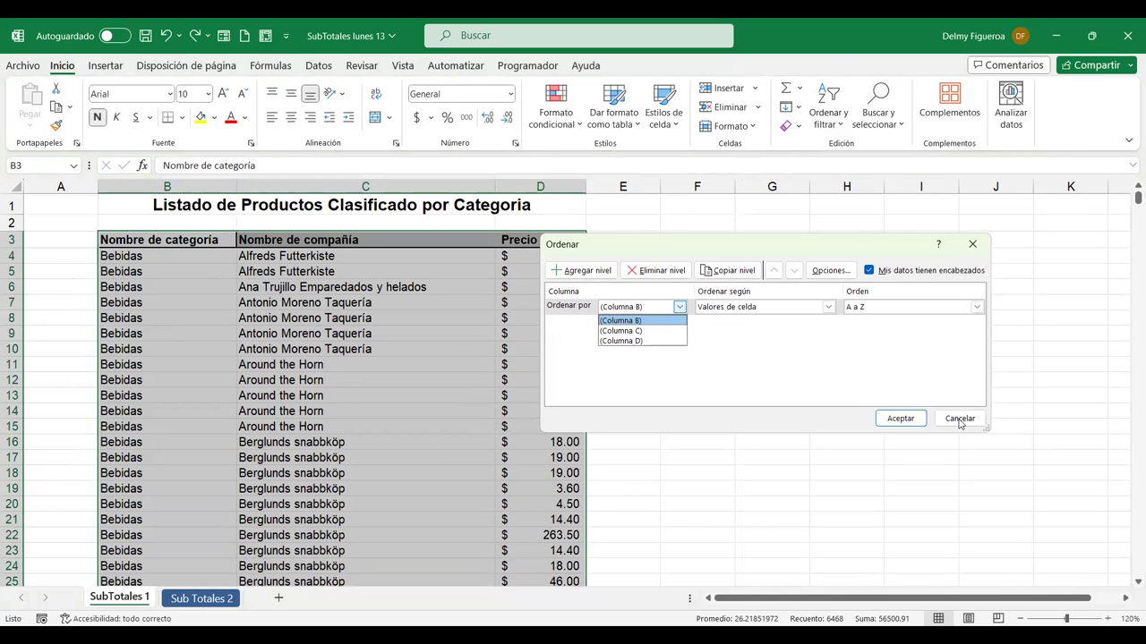
pyautogui.click(825, 279)
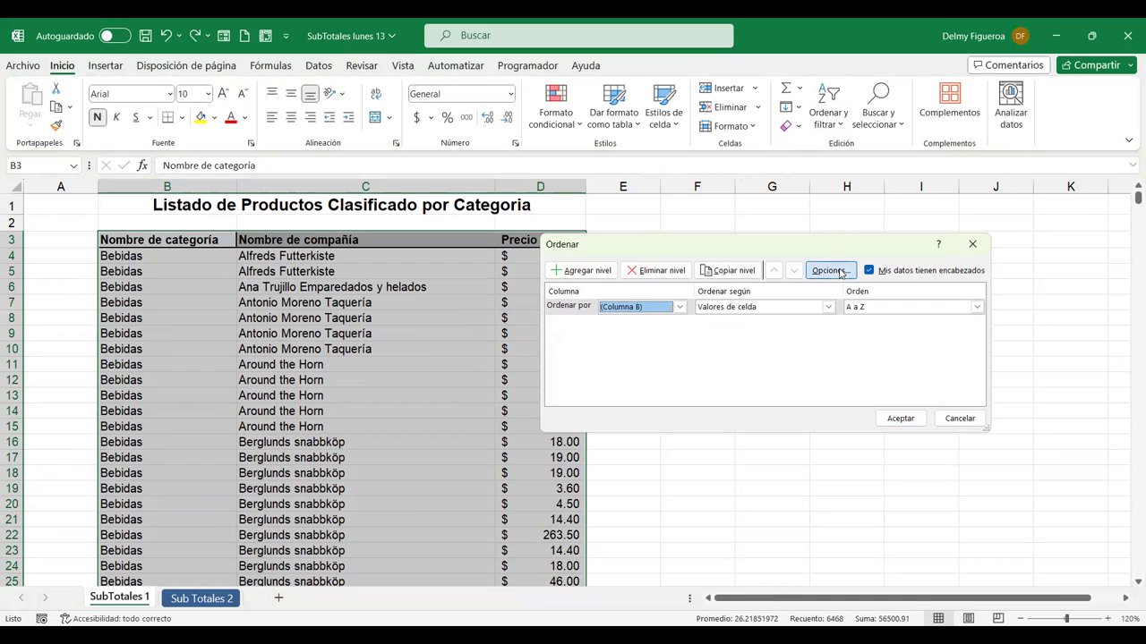
pyautogui.click(830, 270)
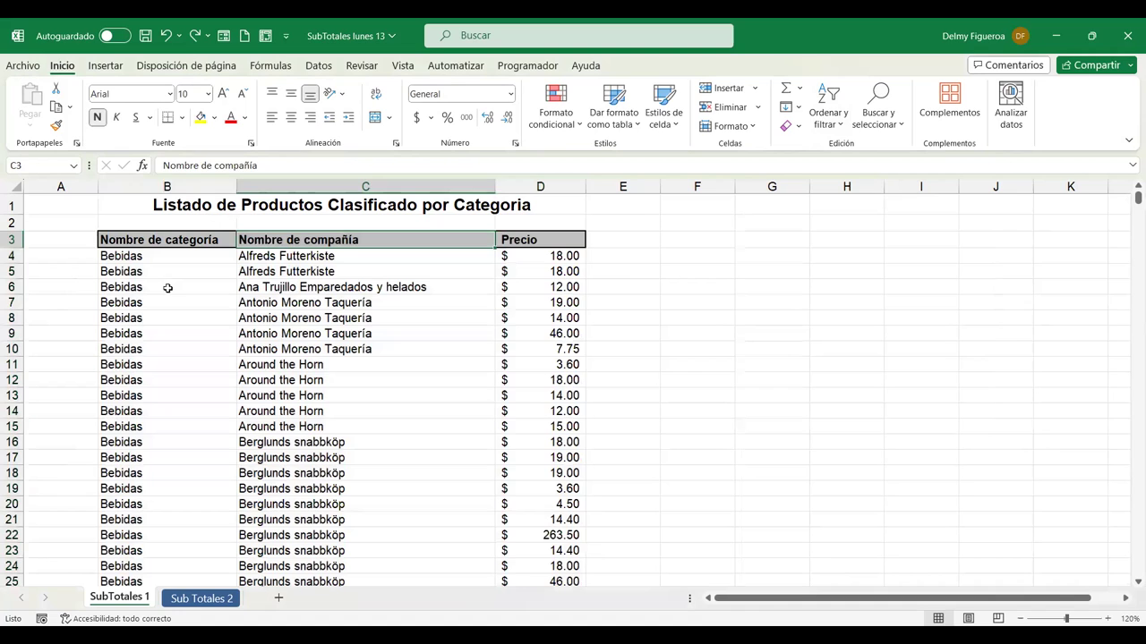
pyautogui.click(167, 288)
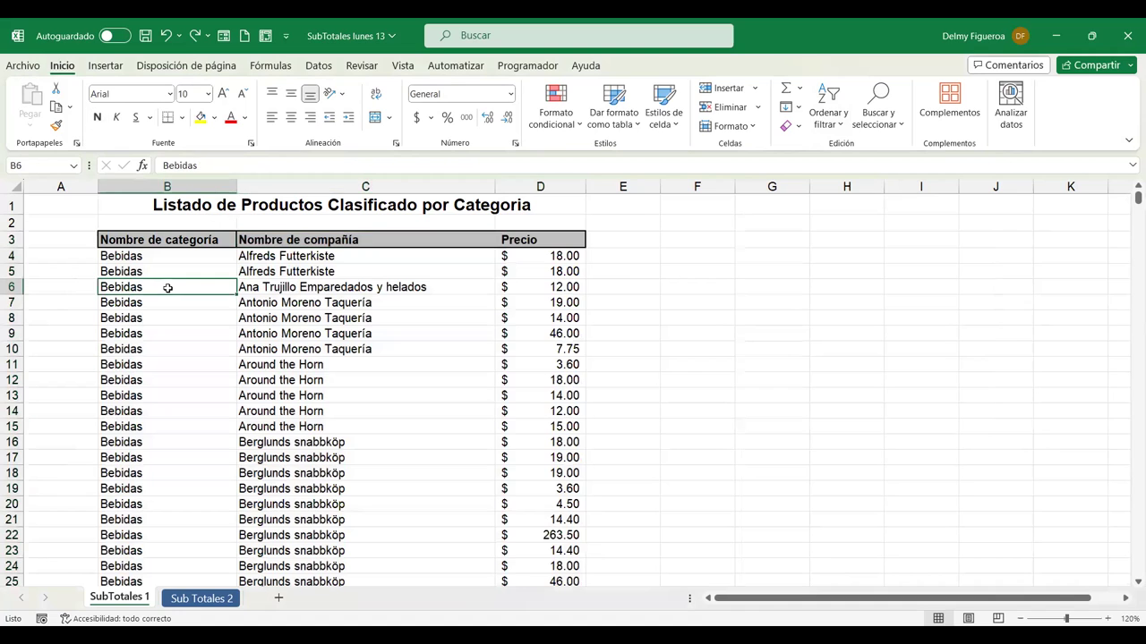
pyautogui.rightClick(168, 288)
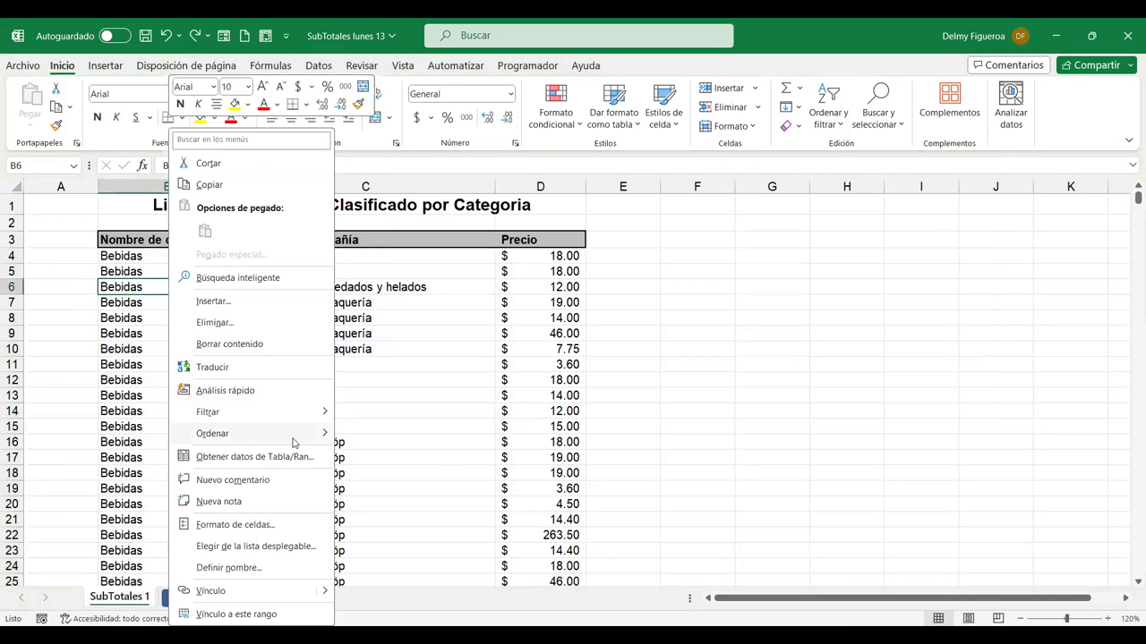
pyautogui.moveTo(259, 433)
pyautogui.click(412, 543)
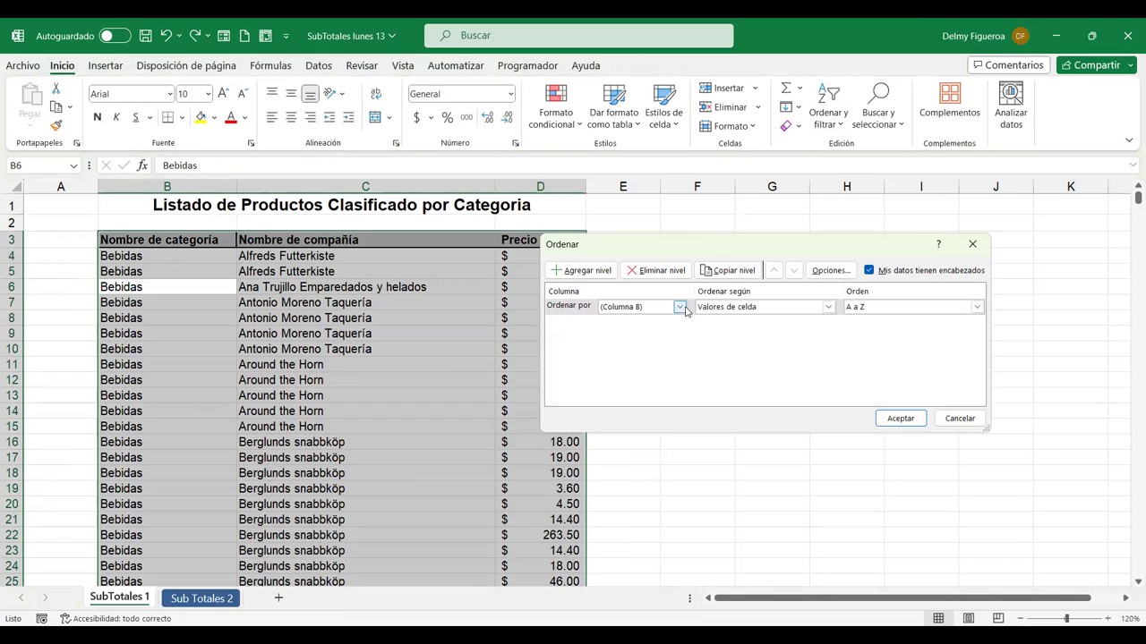
pyautogui.click(680, 307)
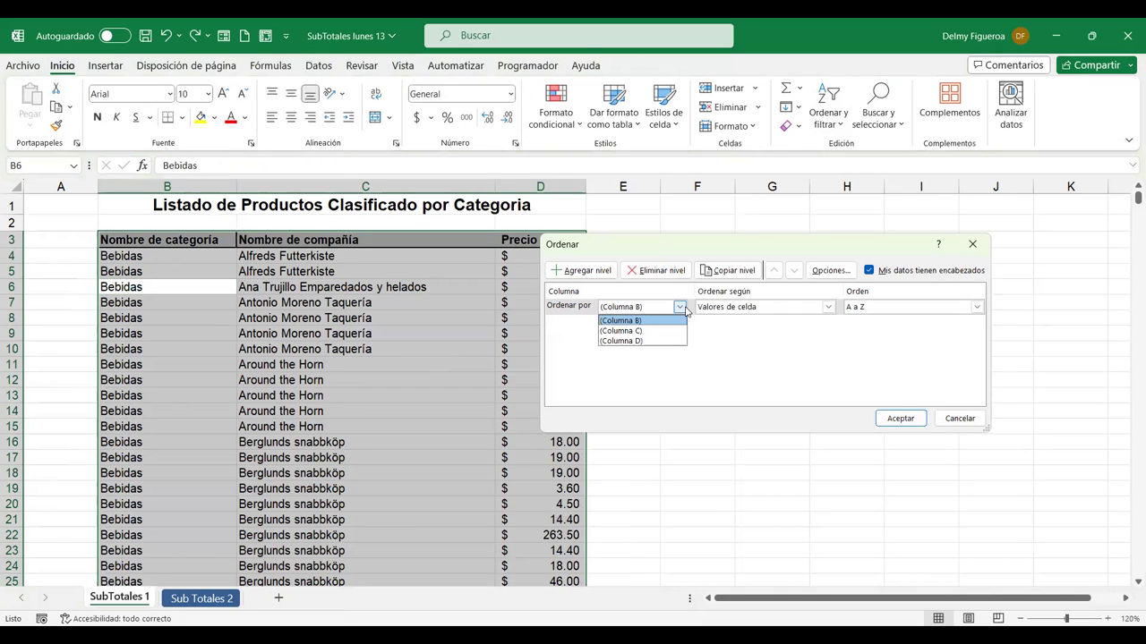
pyautogui.click(960, 418)
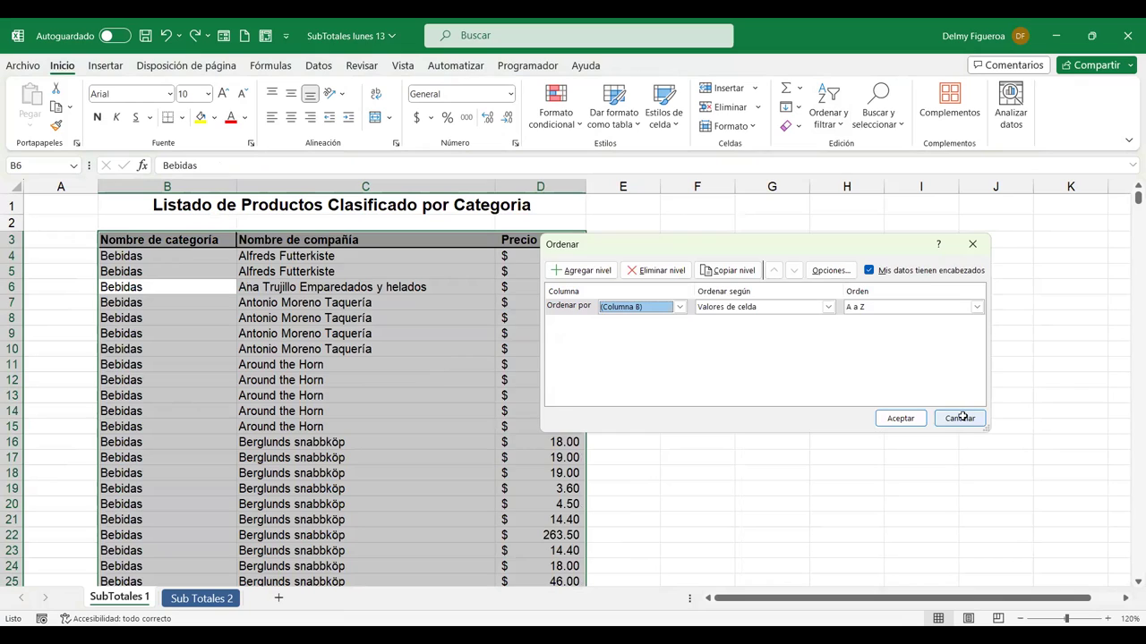
pyautogui.click(960, 418)
pyautogui.click(415, 287)
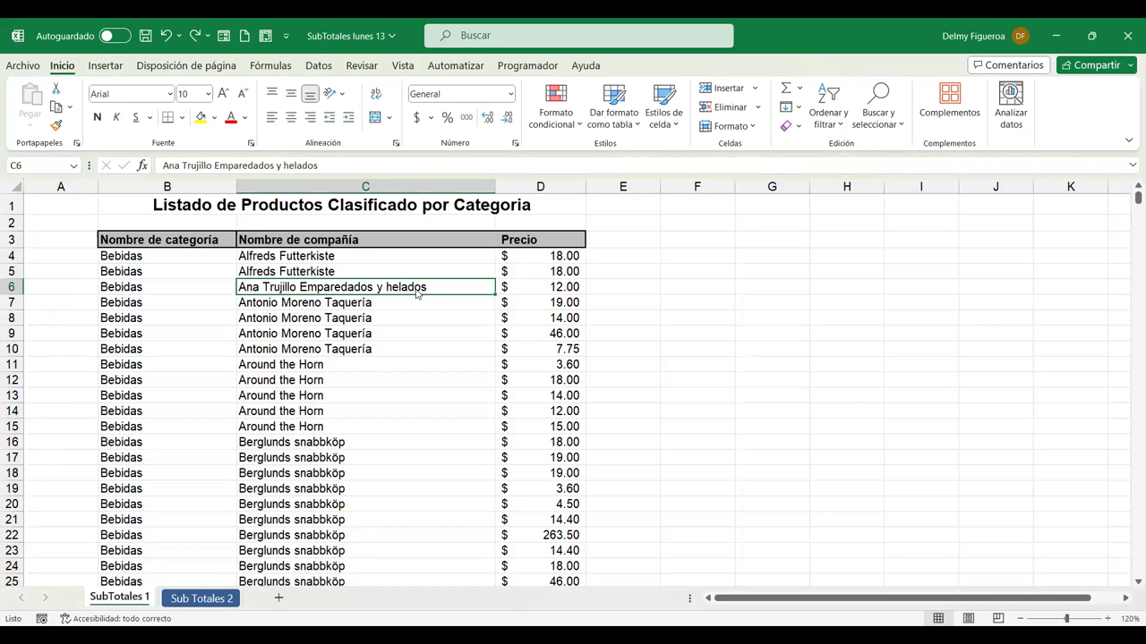
# Convert the product list into a table with headers using Ctrl+T.
pyautogui.hotkey('ctrl', 't')
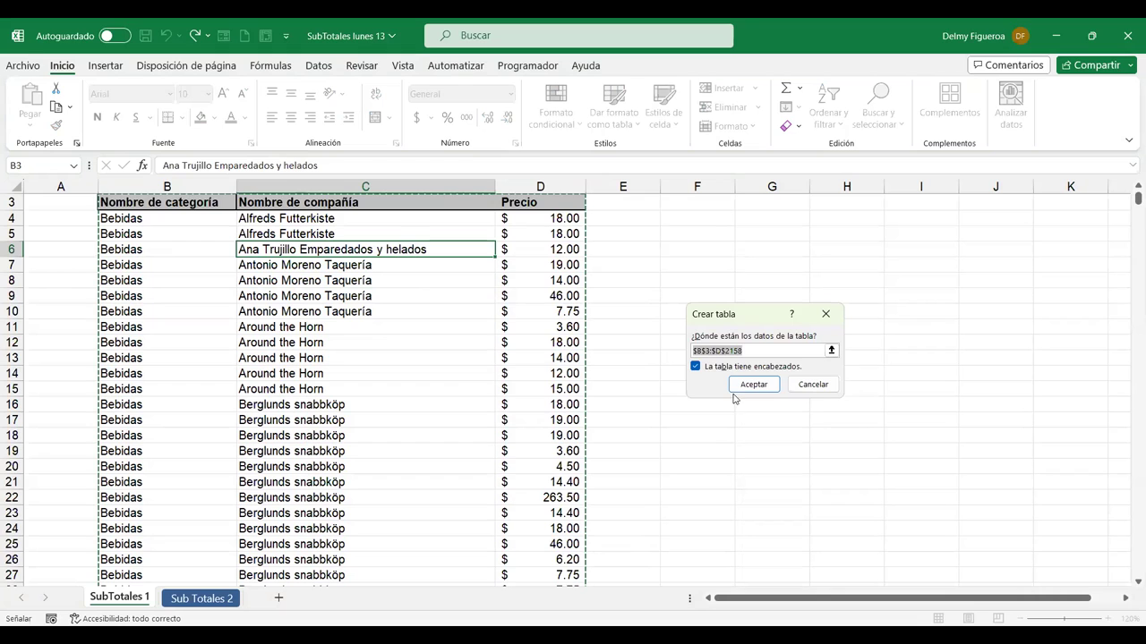
pyautogui.click(739, 386)
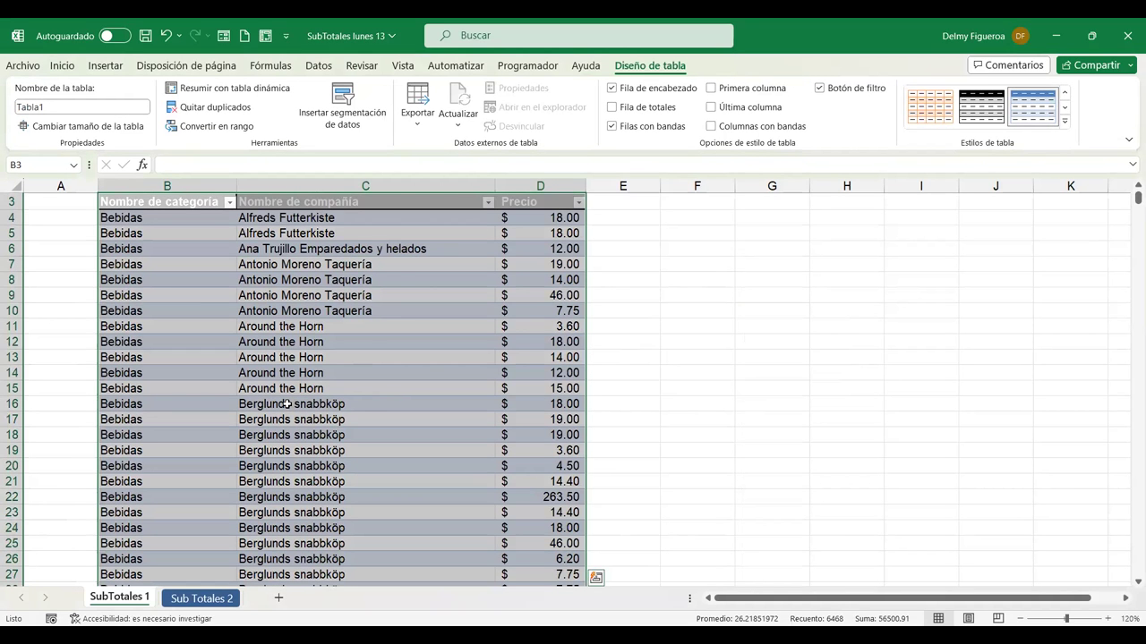
pyautogui.scroll(1, 282, 393)
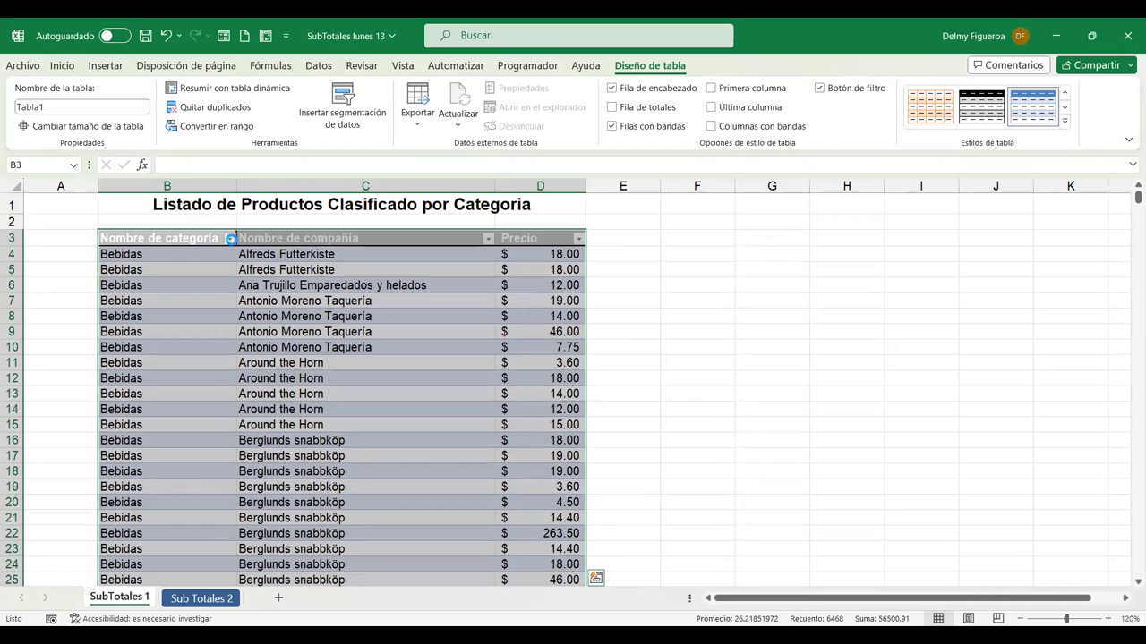
# Sort the table A to Z by Nombre de categoría, then by Nombre de compañía.
pyautogui.click(230, 238)
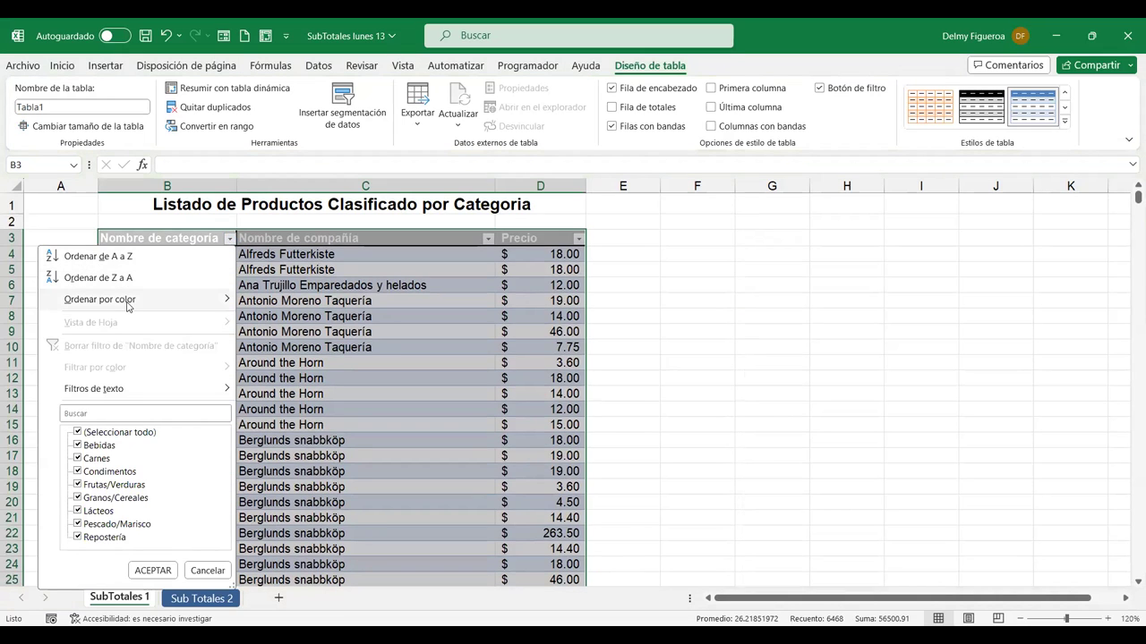
pyautogui.moveTo(229, 304)
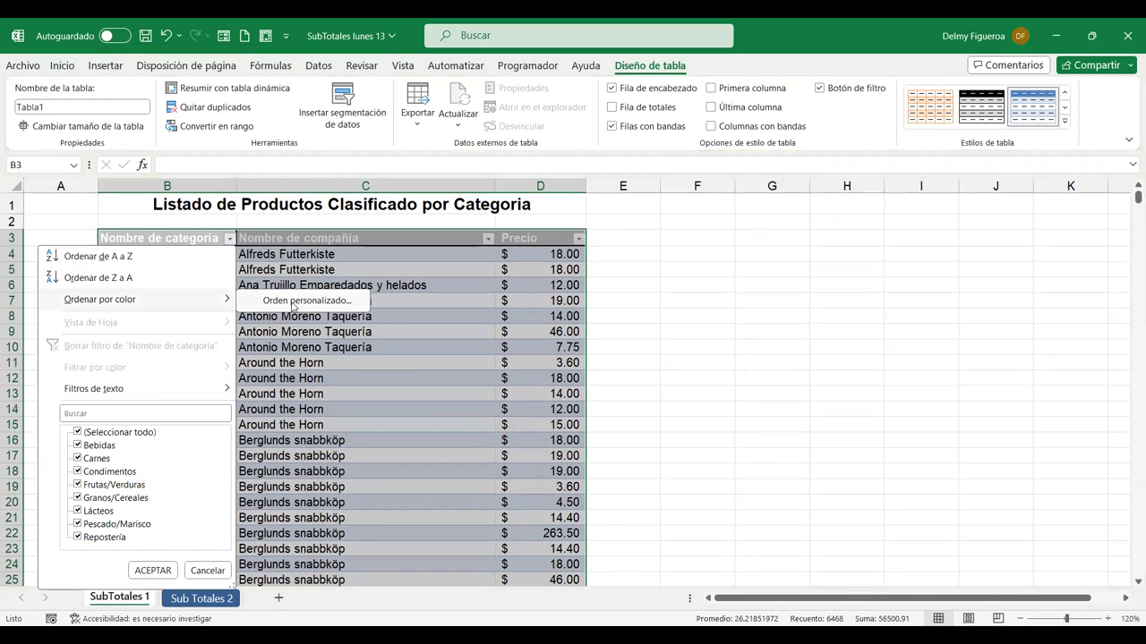
pyautogui.click(293, 304)
pyautogui.click(680, 308)
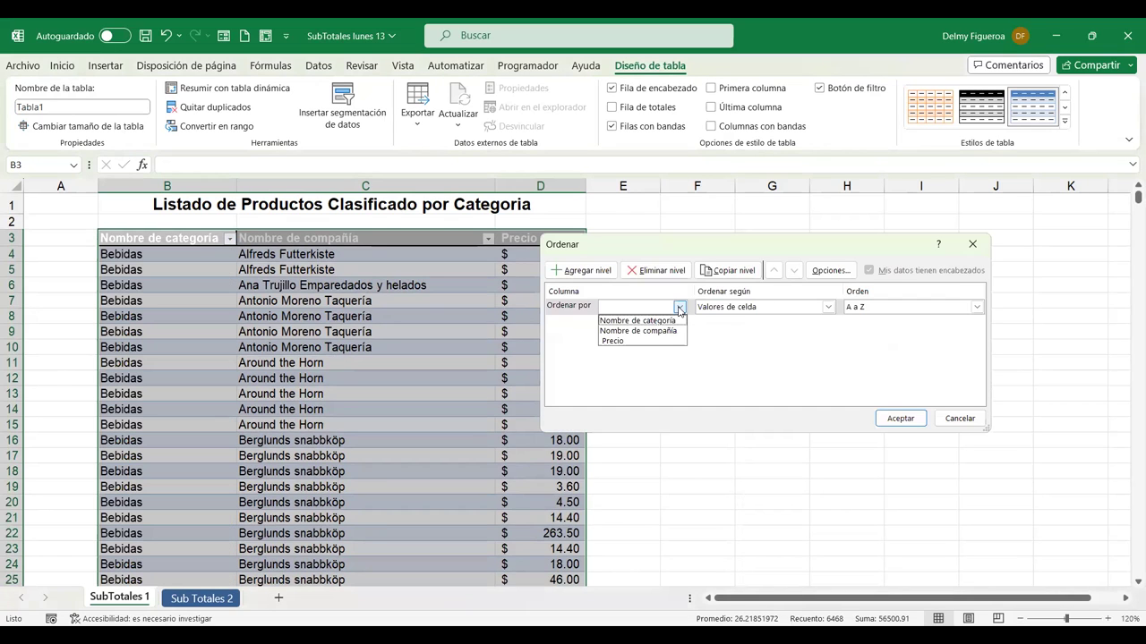
pyautogui.click(663, 321)
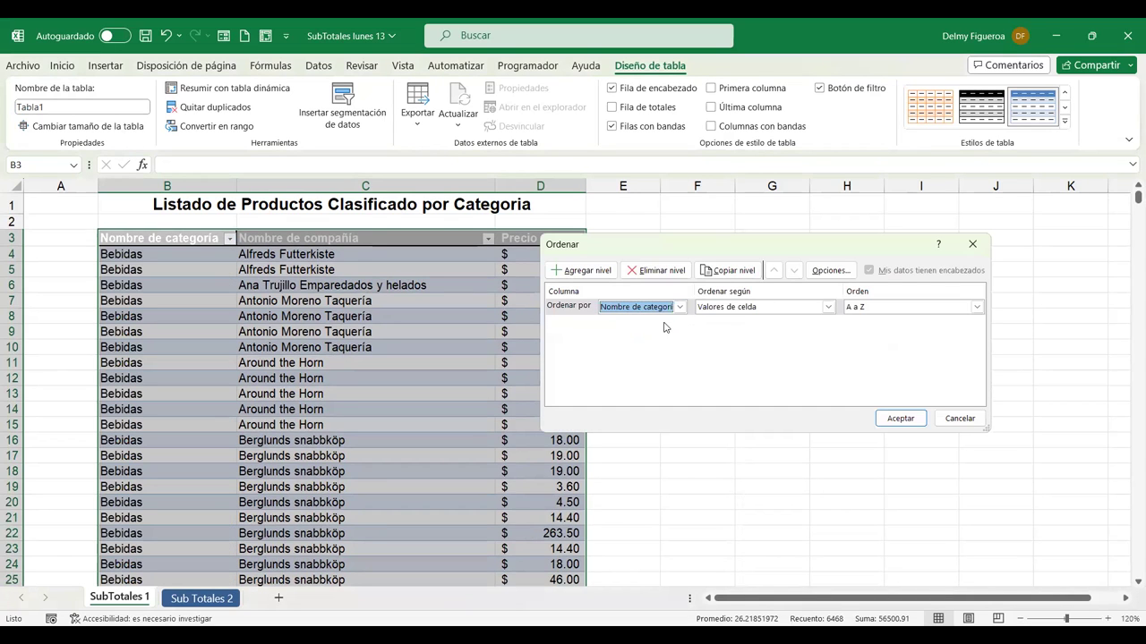
pyautogui.click(571, 272)
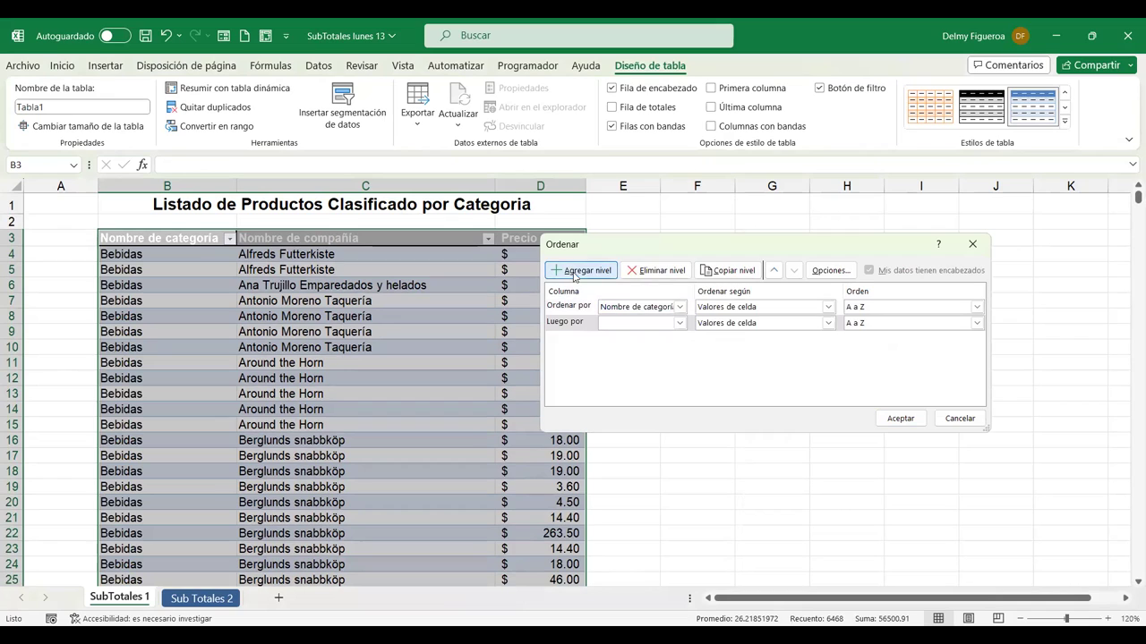
pyautogui.click(680, 324)
pyautogui.click(659, 347)
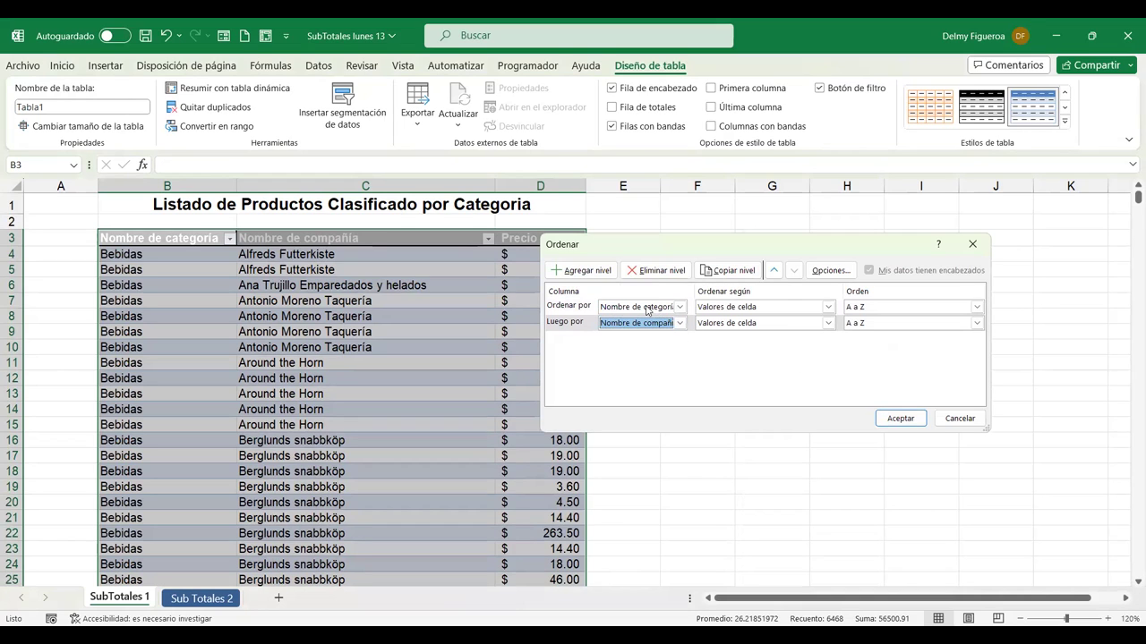
pyautogui.click(895, 419)
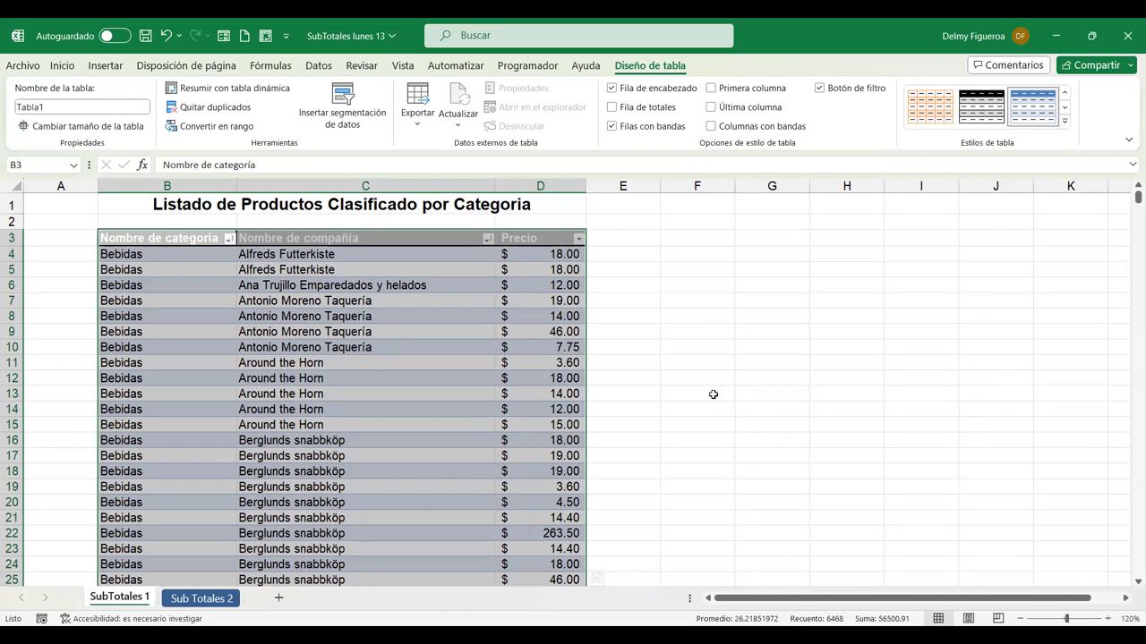
# Convert the product table to a normal range, keeping its sorted data and banded rows.
pyautogui.click(330, 315)
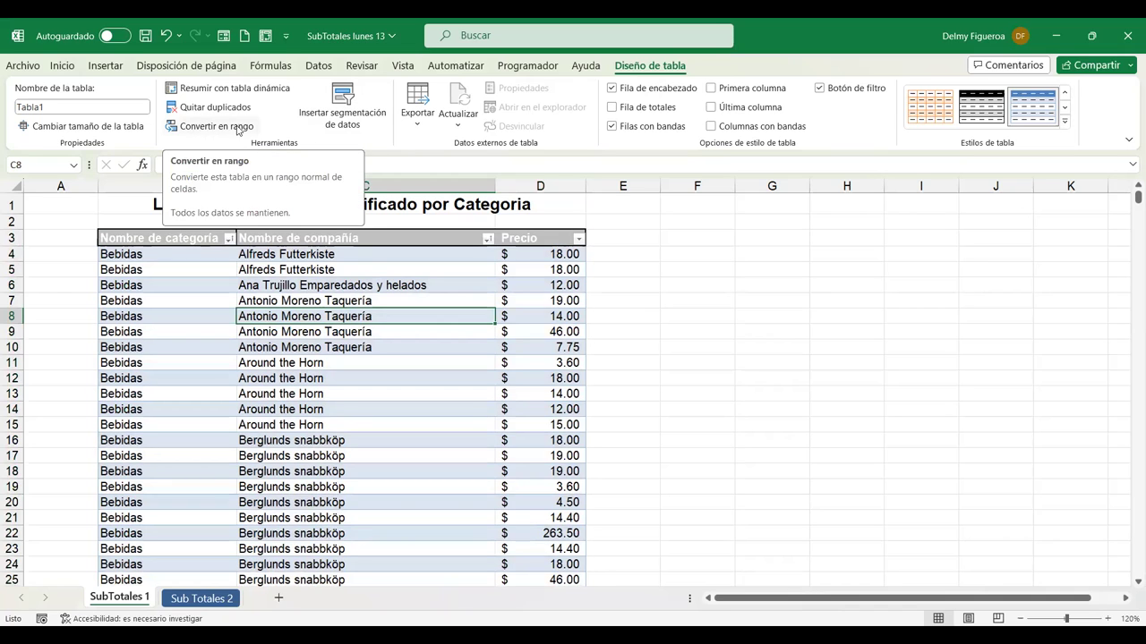
pyautogui.click(239, 127)
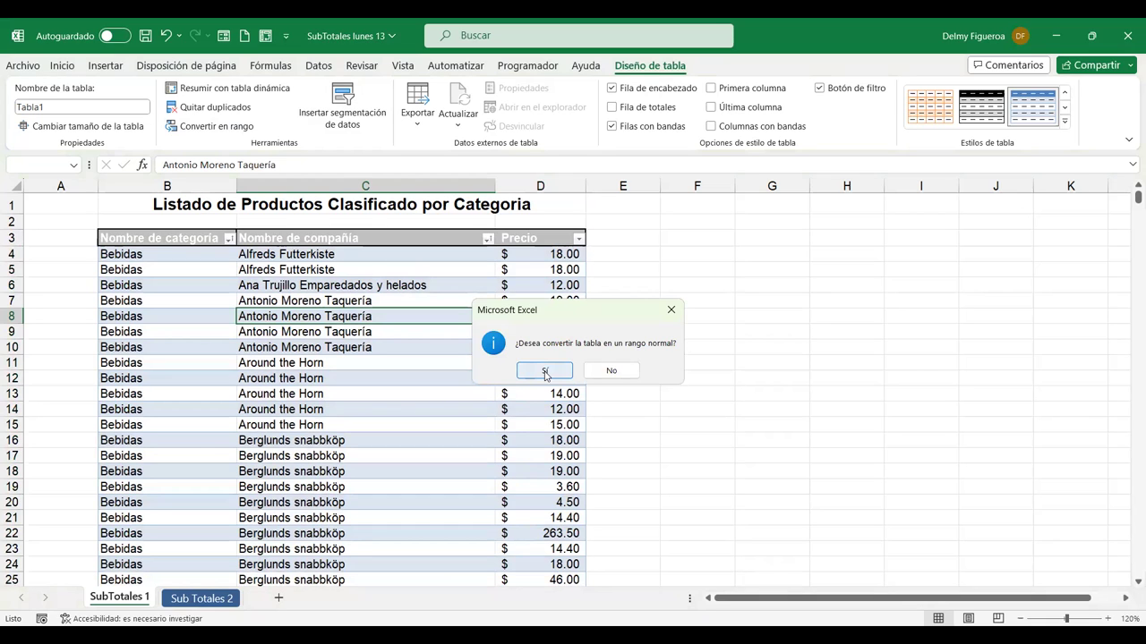
pyautogui.click(544, 373)
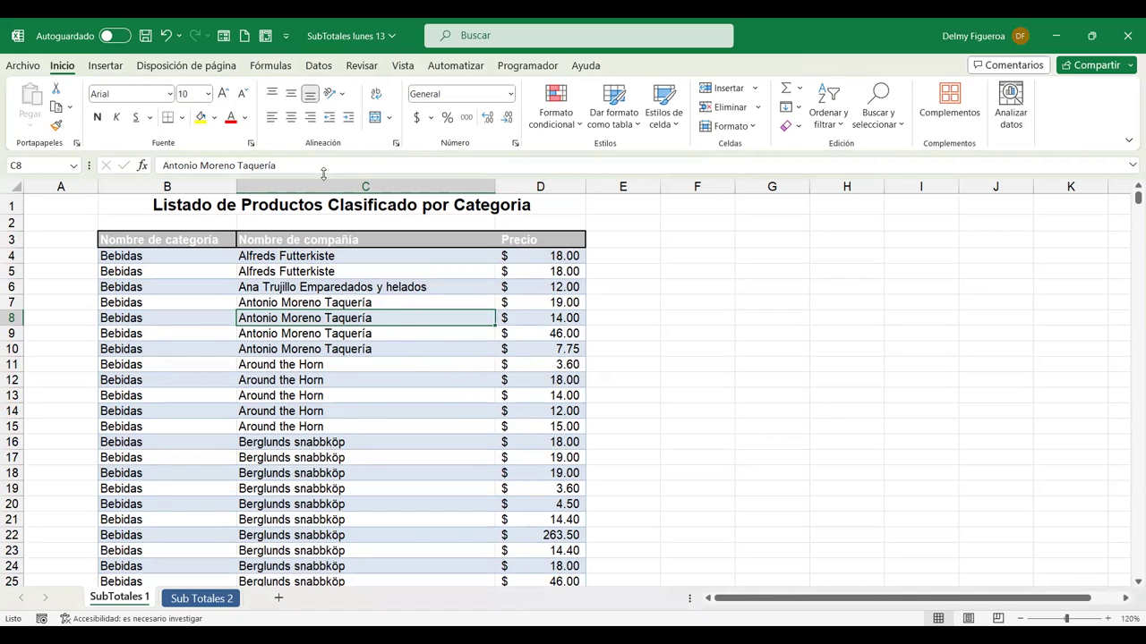
# Apply Subtotal with Suma of Precio at each change in Nombre de categoría.
pyautogui.click(312, 62)
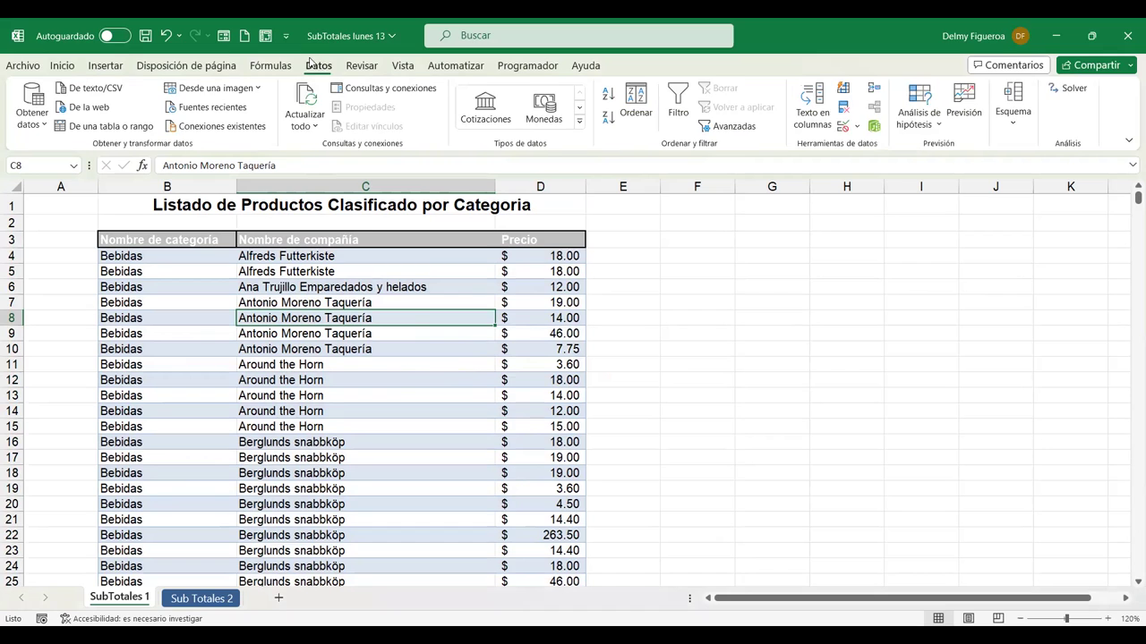
pyautogui.click(1014, 129)
pyautogui.click(1045, 184)
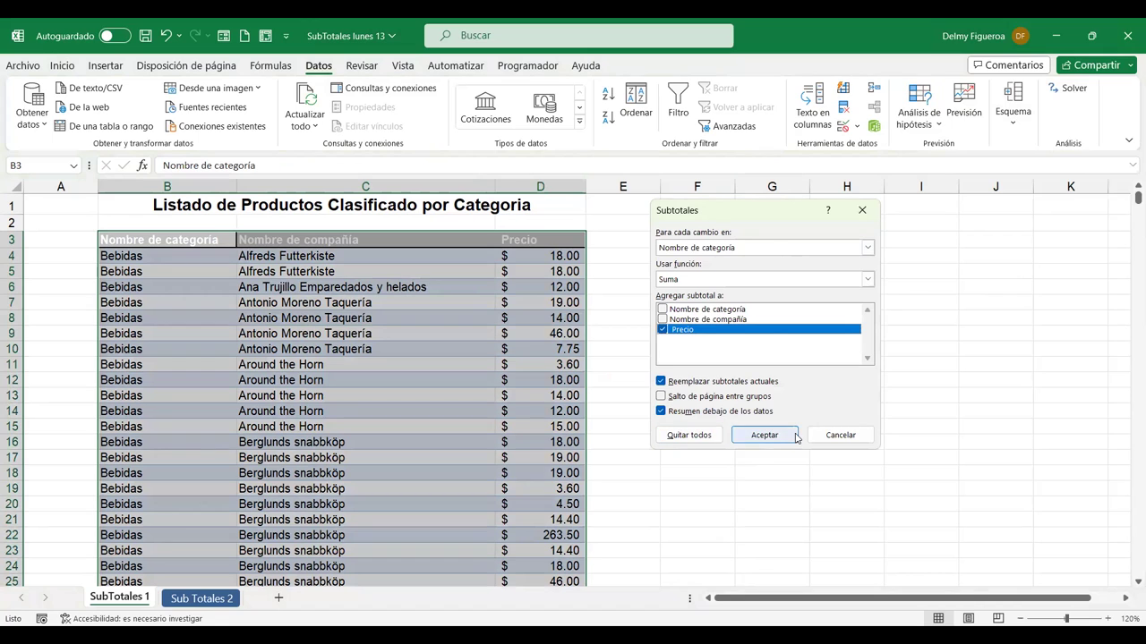
pyautogui.click(765, 435)
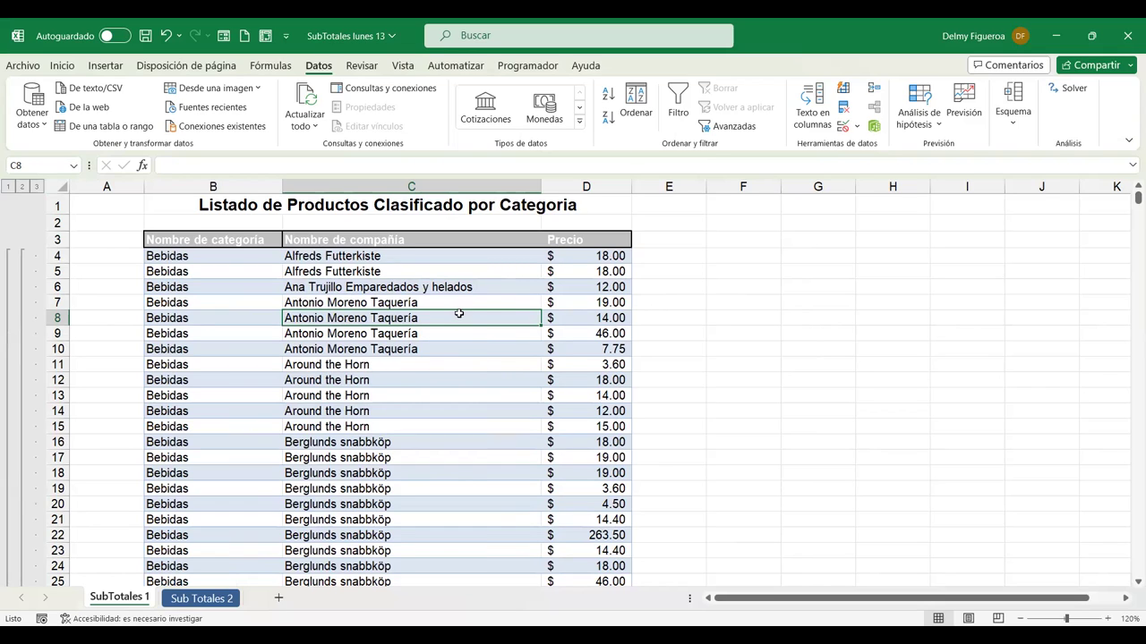
pyautogui.click(1016, 125)
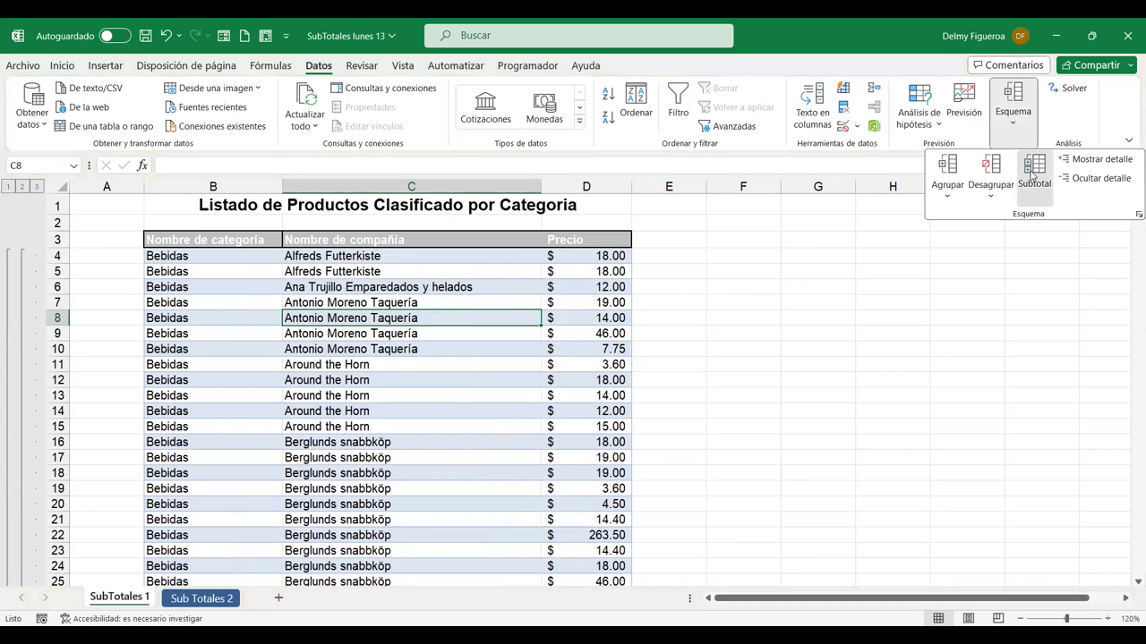
# Re-run Subtotal at each change in Nombre de compañía, summing Precio and replacing current subtotals.
pyautogui.click(1034, 173)
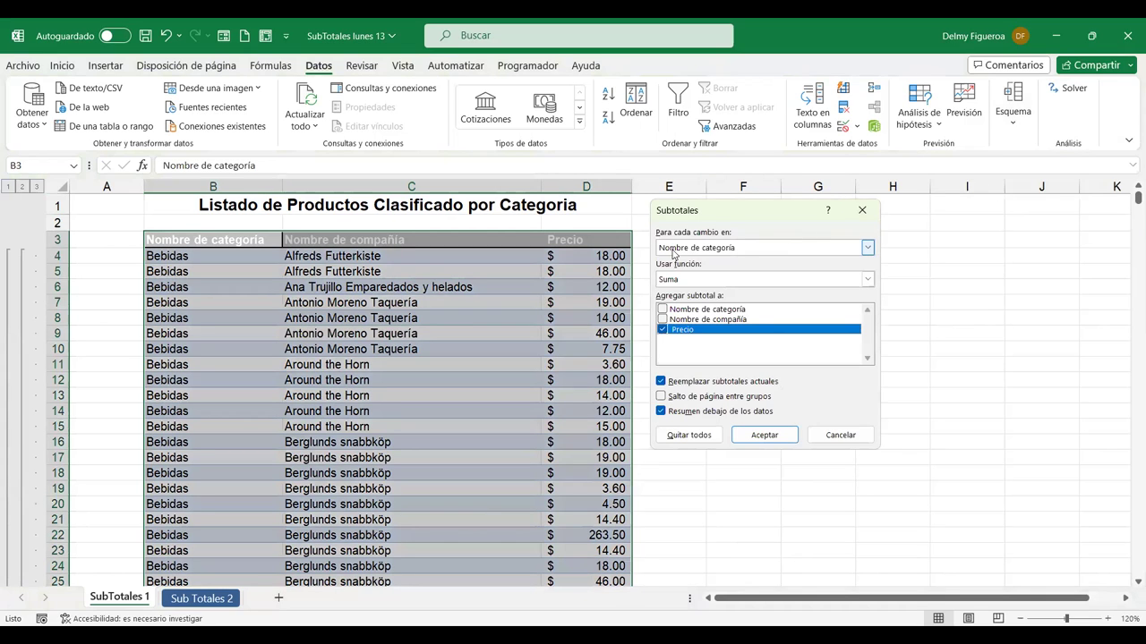
pyautogui.click(778, 250)
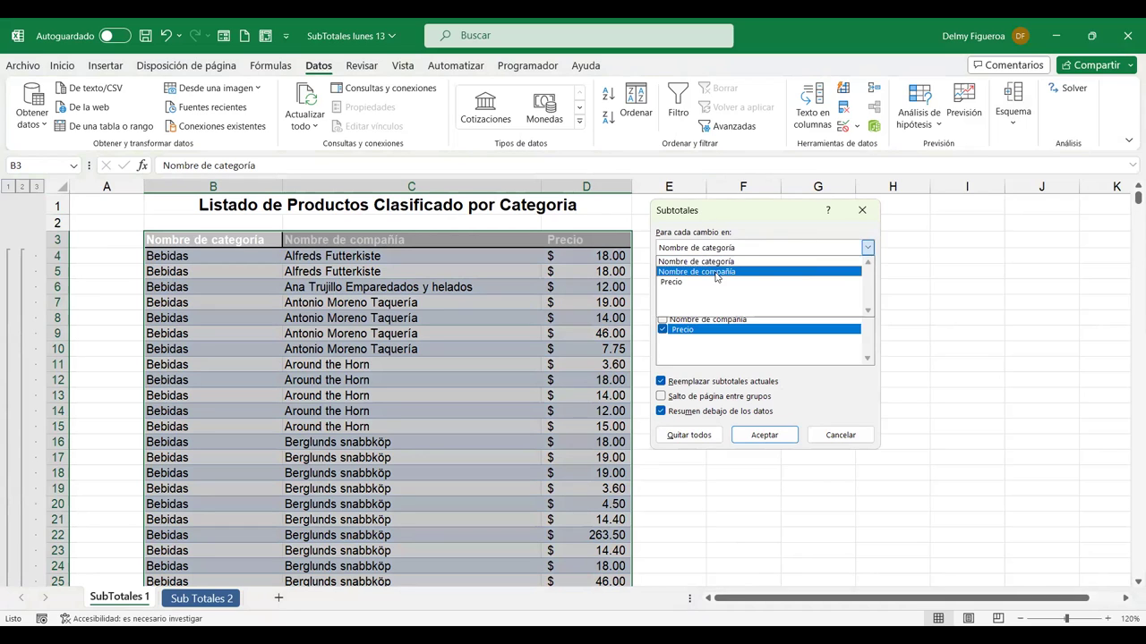
pyautogui.click(716, 272)
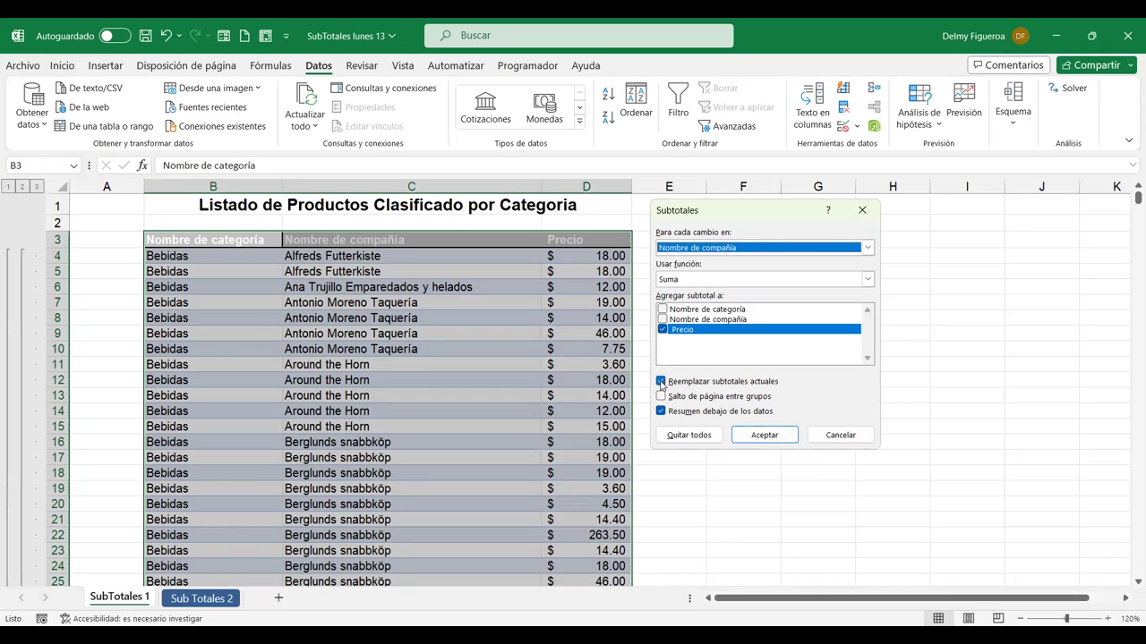
pyautogui.click(662, 382)
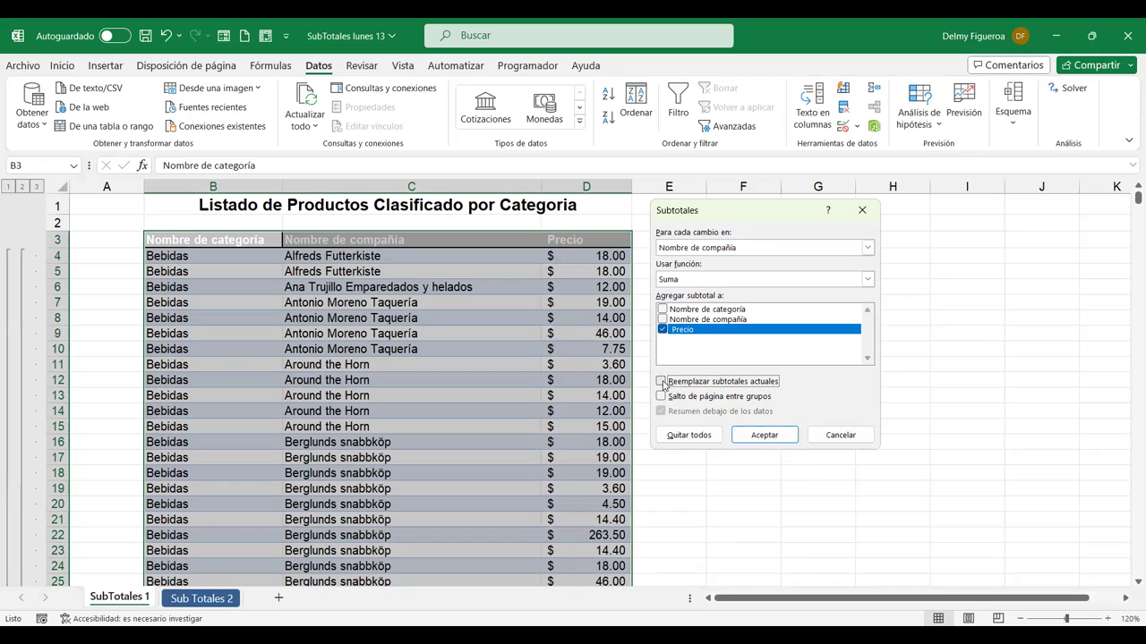
pyautogui.click(662, 382)
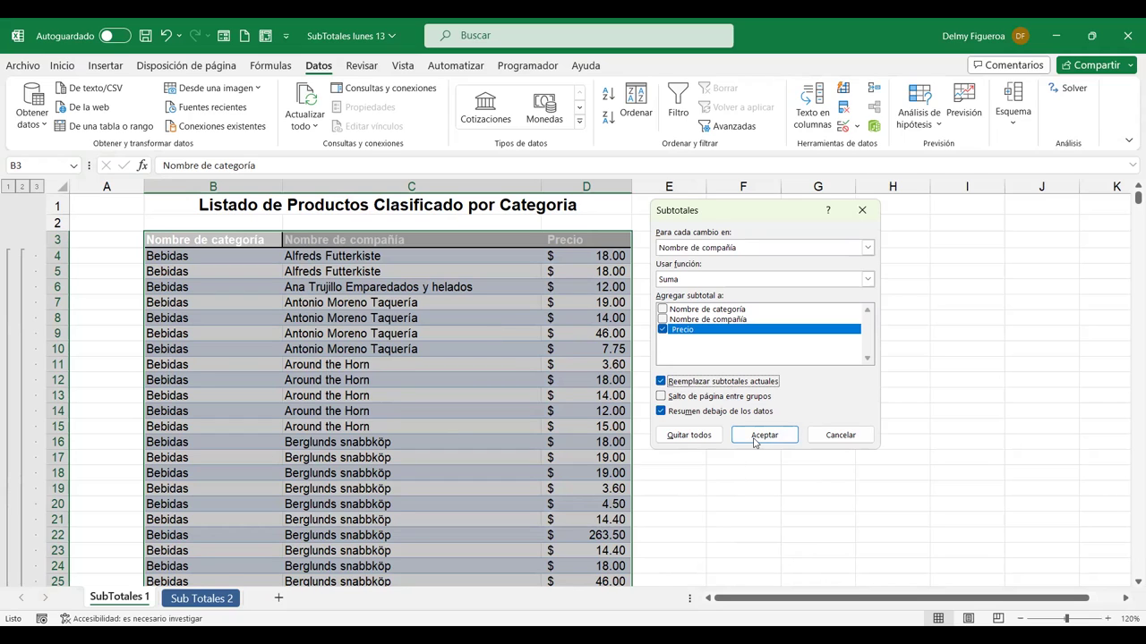
pyautogui.click(755, 439)
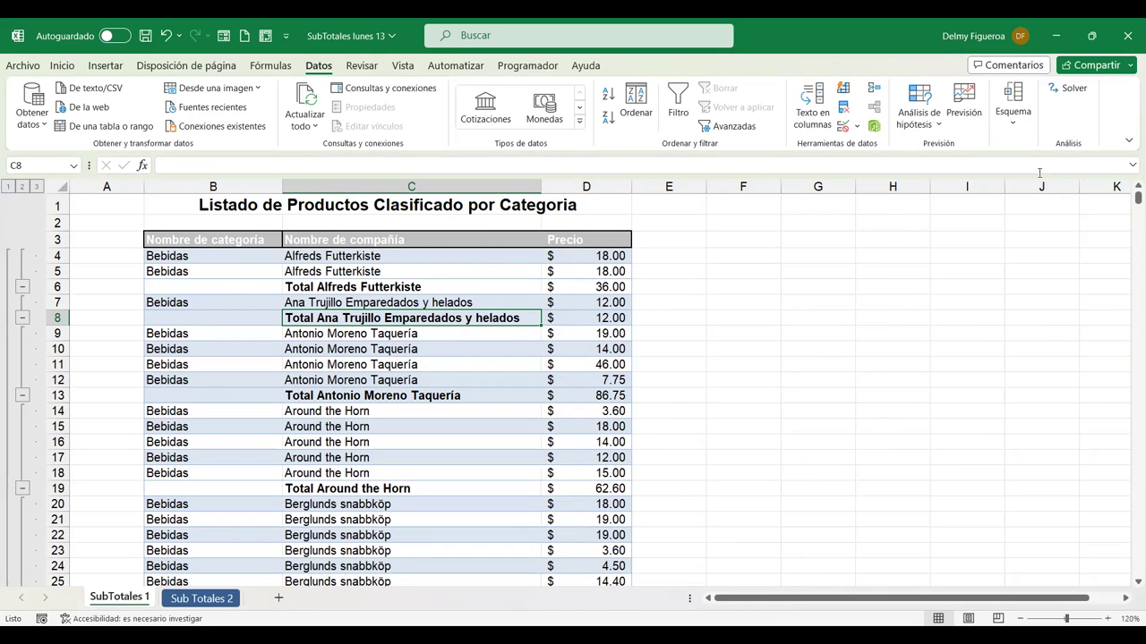
# Add Precio sums per Nombre de categoría with Replace current subtotals unchecked.
pyautogui.click(1019, 128)
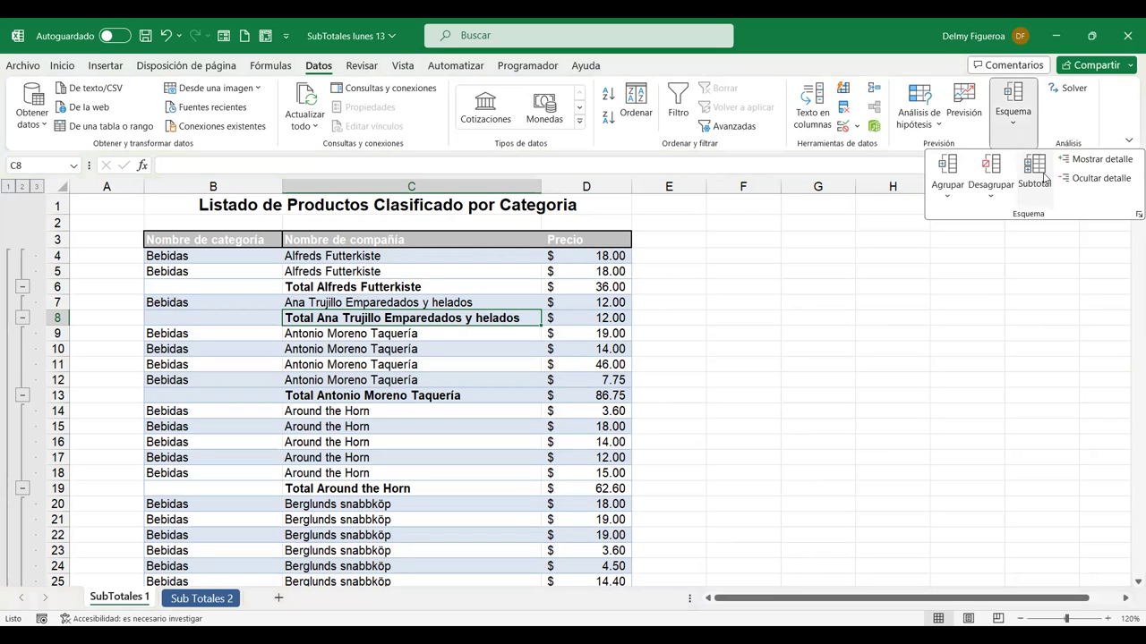
pyautogui.click(1044, 179)
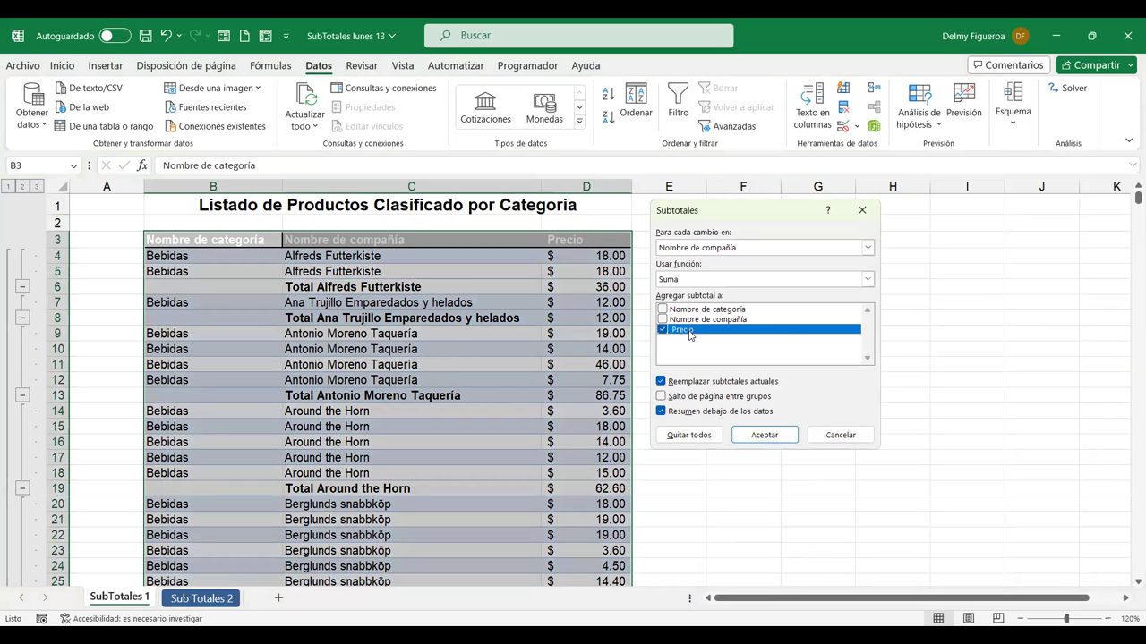
pyautogui.click(717, 248)
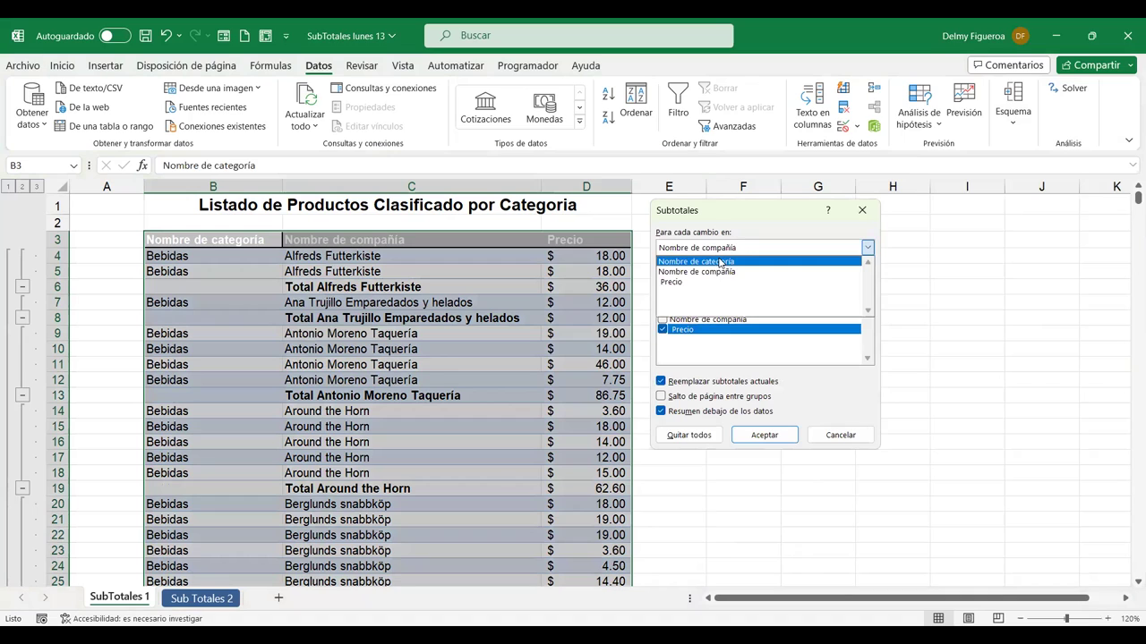
pyautogui.click(721, 262)
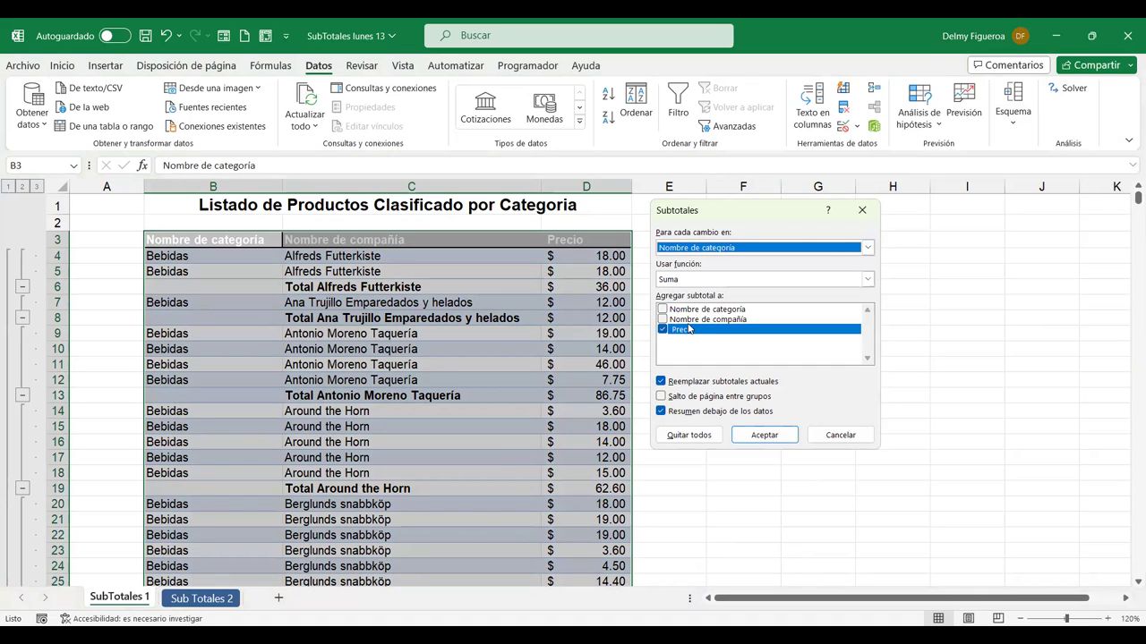
pyautogui.click(661, 382)
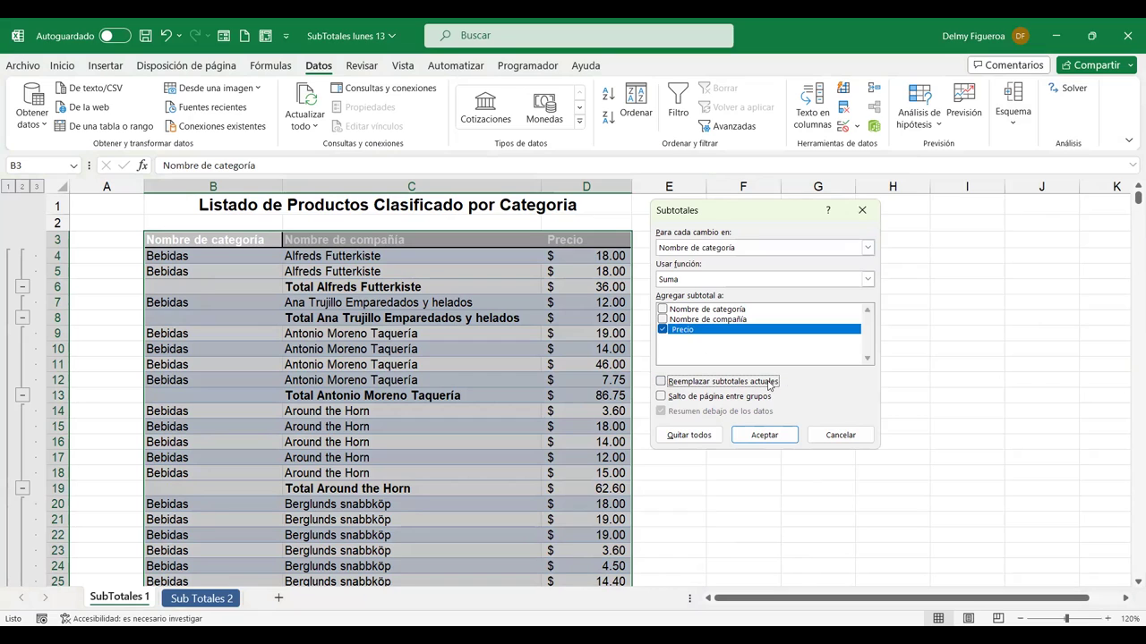
pyautogui.click(765, 435)
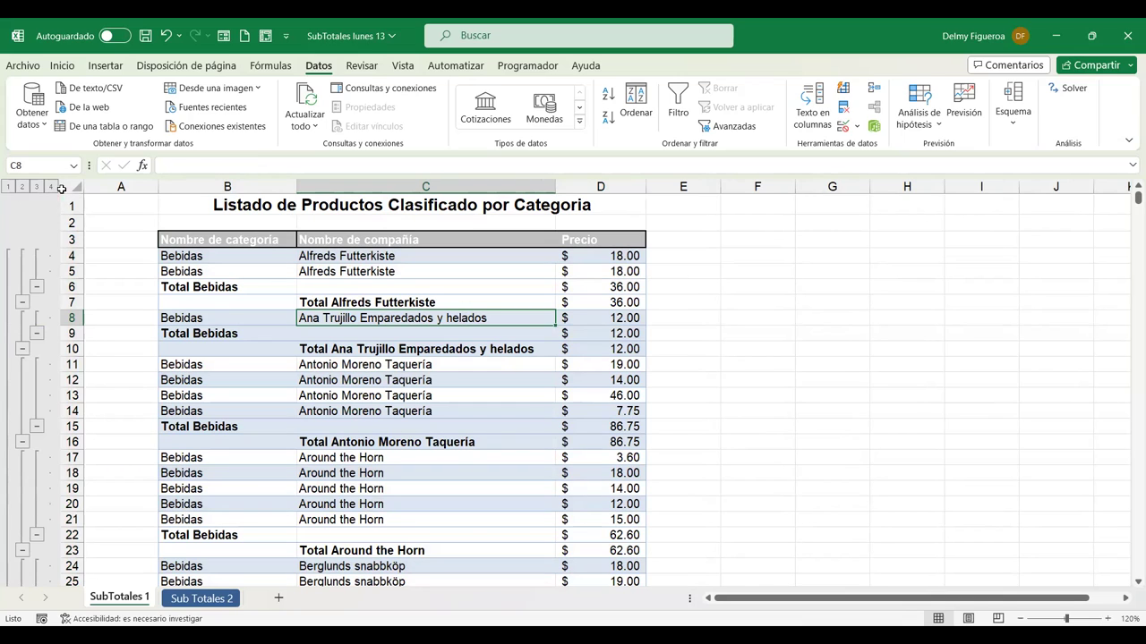
pyautogui.click(9, 190)
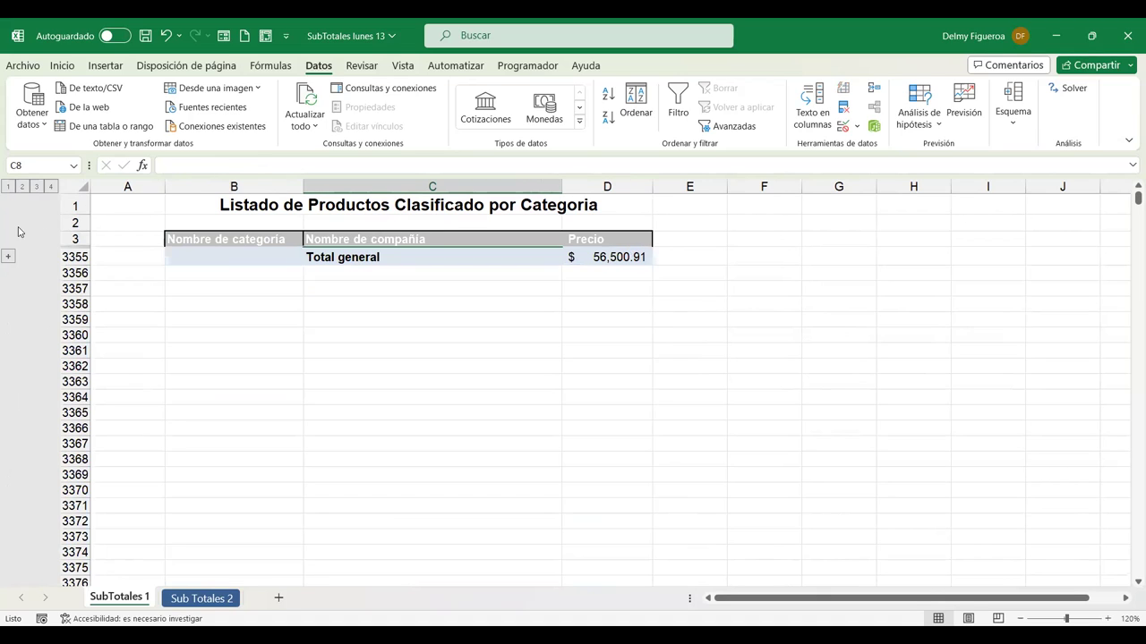
pyautogui.click(22, 187)
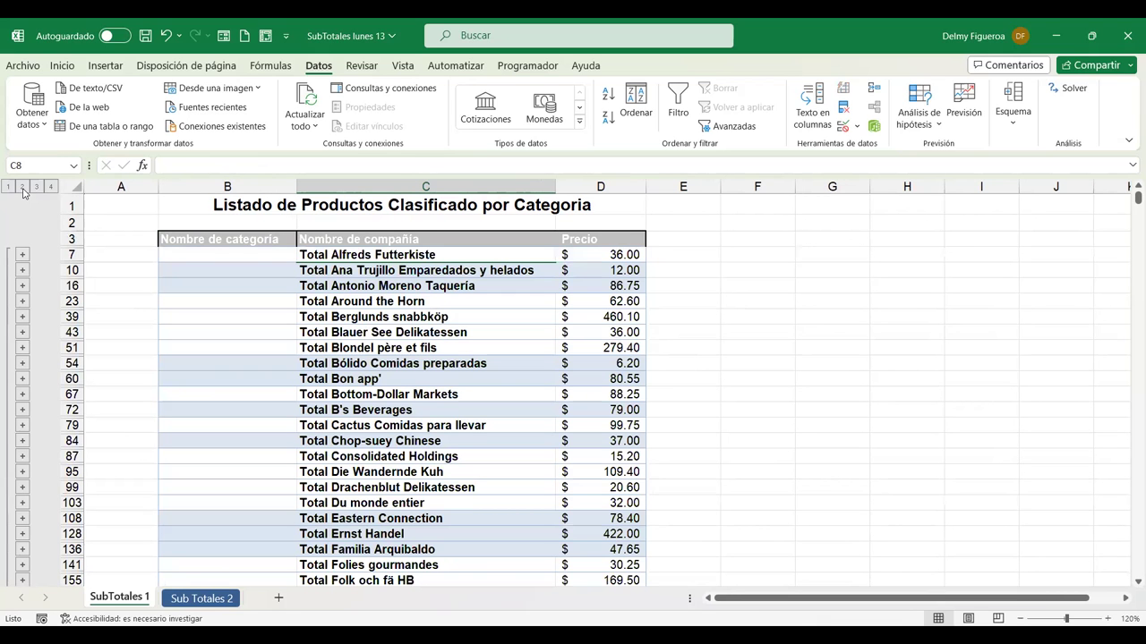
pyautogui.scroll(-2, 472, 333)
pyautogui.scroll(-5, 472, 333)
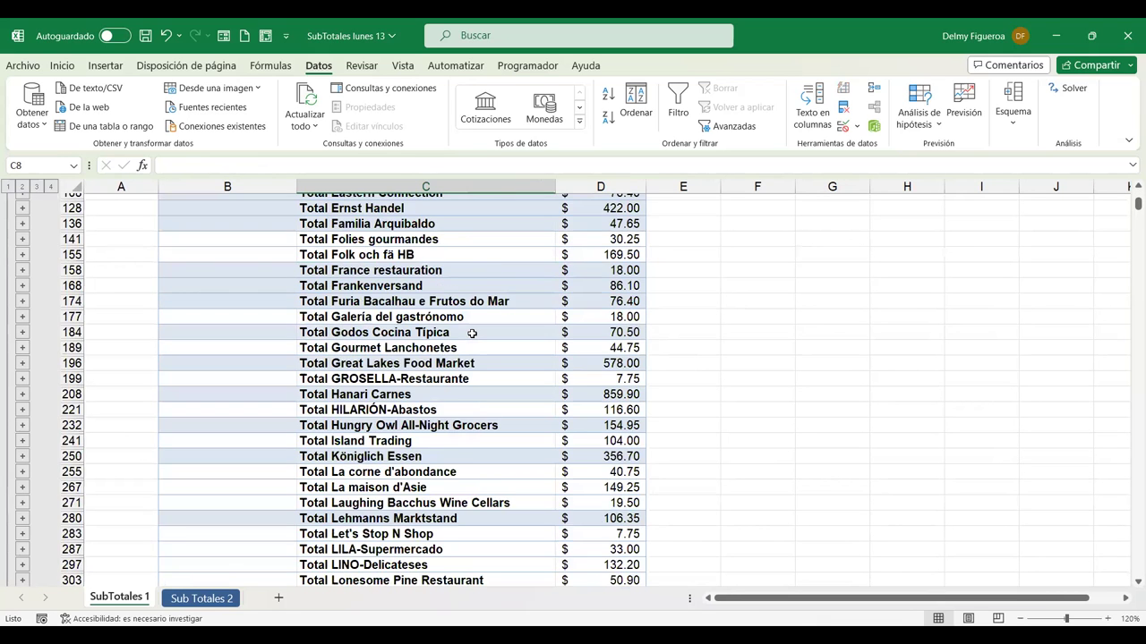
pyautogui.scroll(-6, 472, 333)
pyautogui.scroll(-2, 471, 333)
pyautogui.scroll(-8, 472, 333)
pyautogui.scroll(-8, 472, 333)
pyautogui.scroll(7, 472, 333)
pyautogui.scroll(8, 472, 333)
pyautogui.scroll(10, 471, 333)
pyautogui.scroll(5, 471, 333)
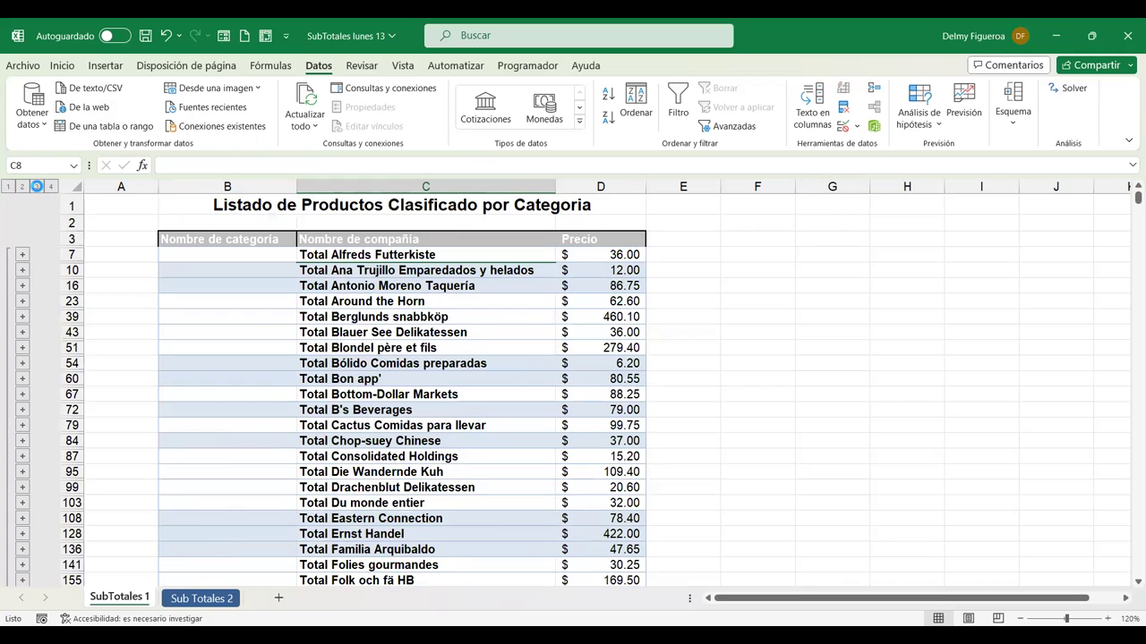
pyautogui.click(37, 186)
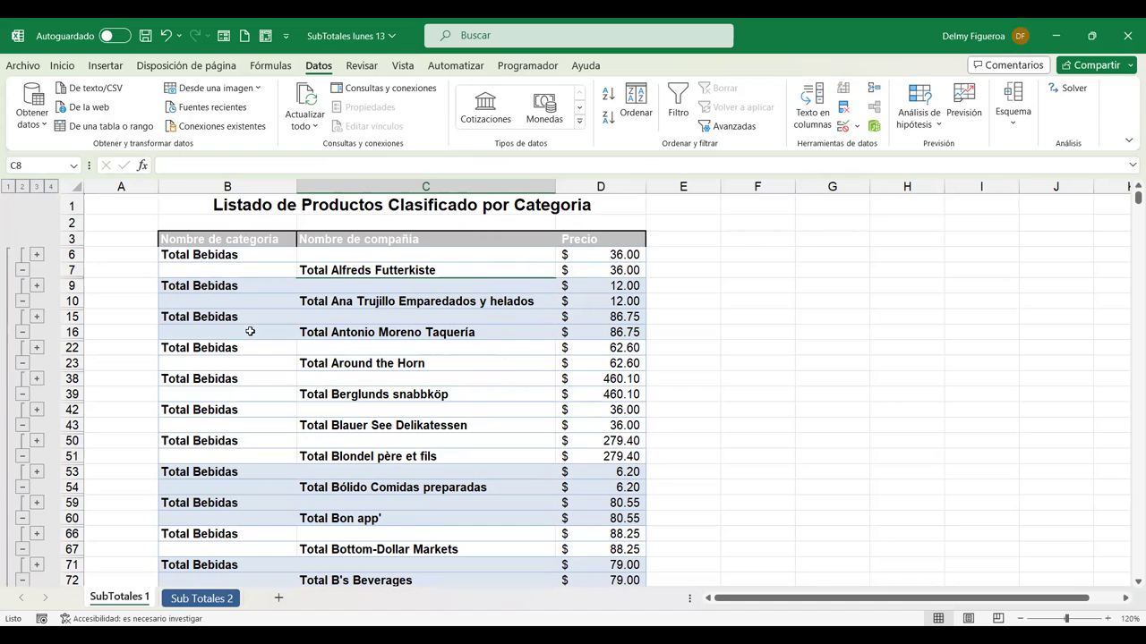
pyautogui.click(50, 186)
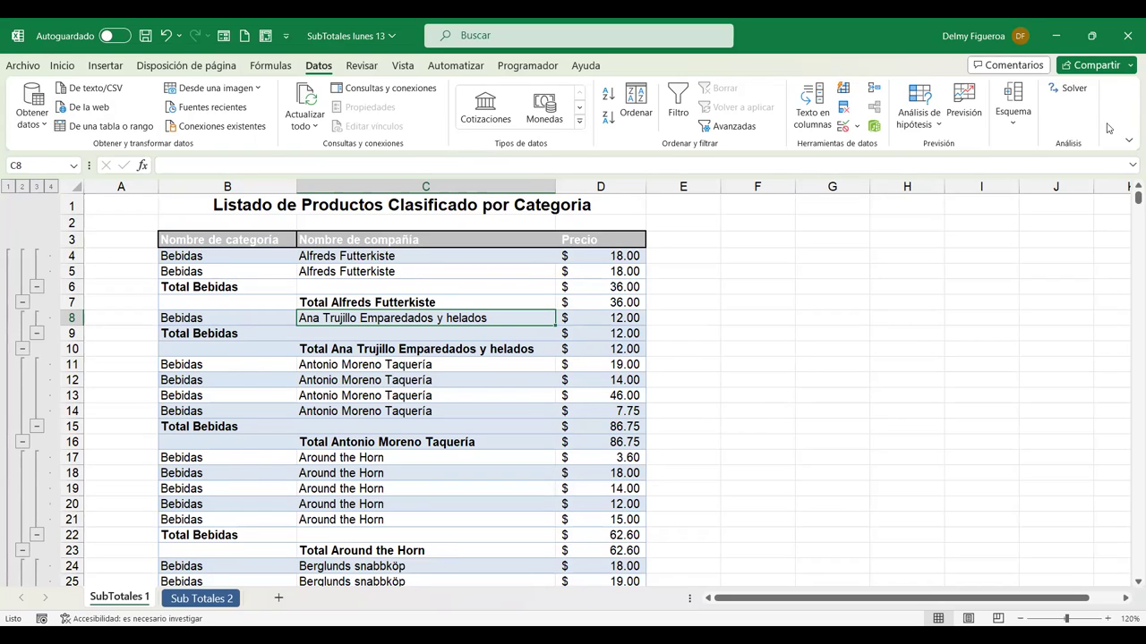
# Collapse the Ana Trujillo group with Hide Detail, then expand it again with the + beside row 9.
pyautogui.click(1016, 131)
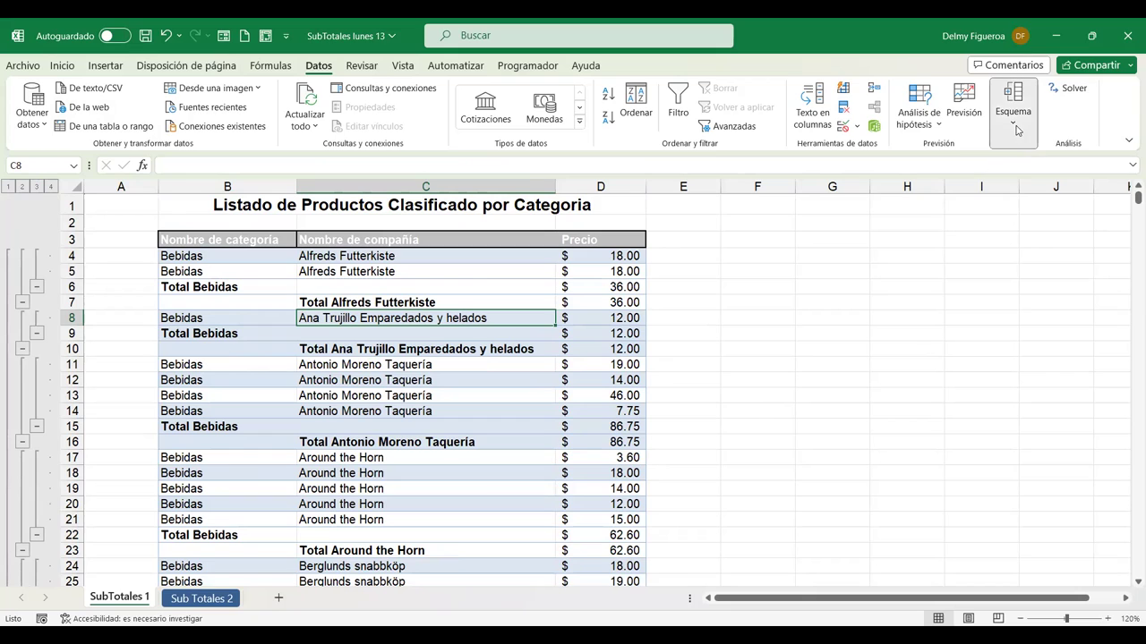
pyautogui.click(1019, 131)
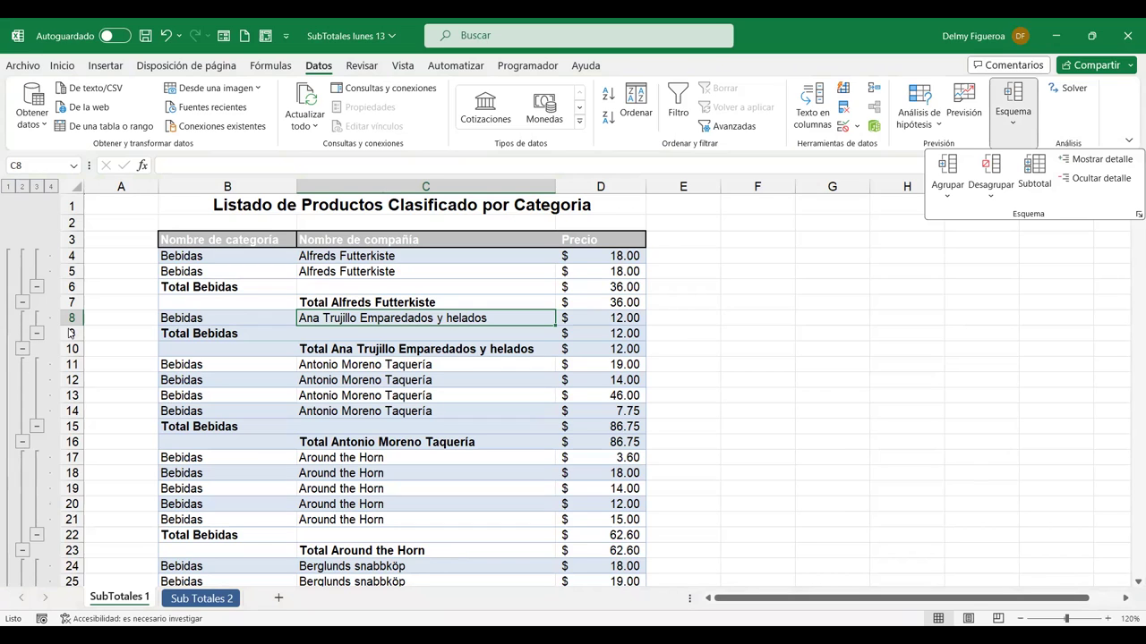
pyautogui.click(1100, 182)
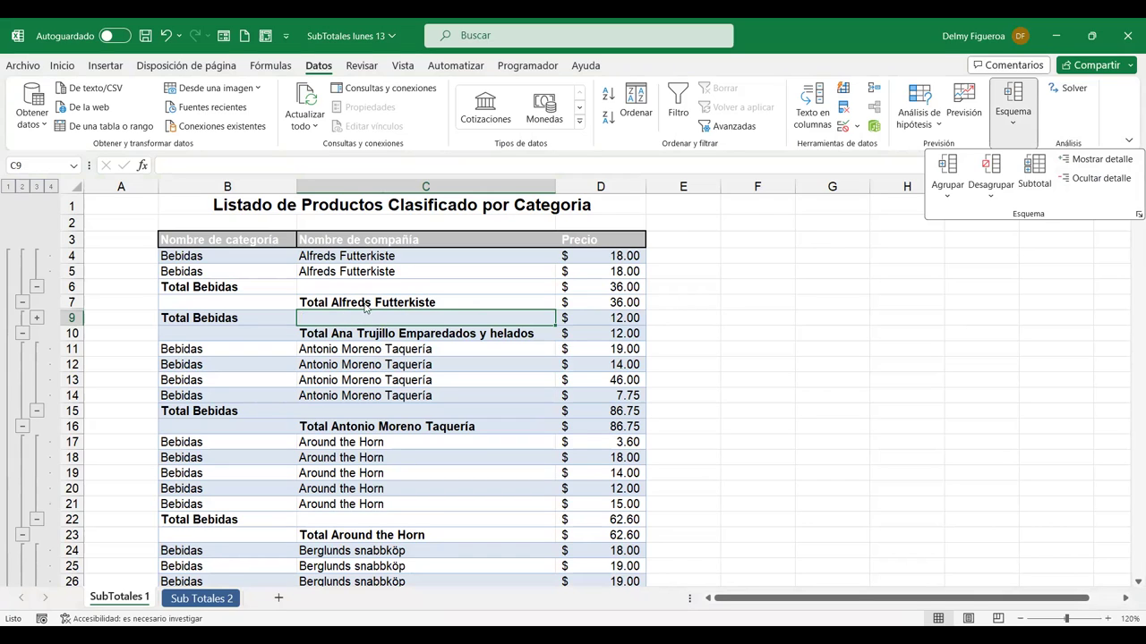
pyautogui.click(37, 321)
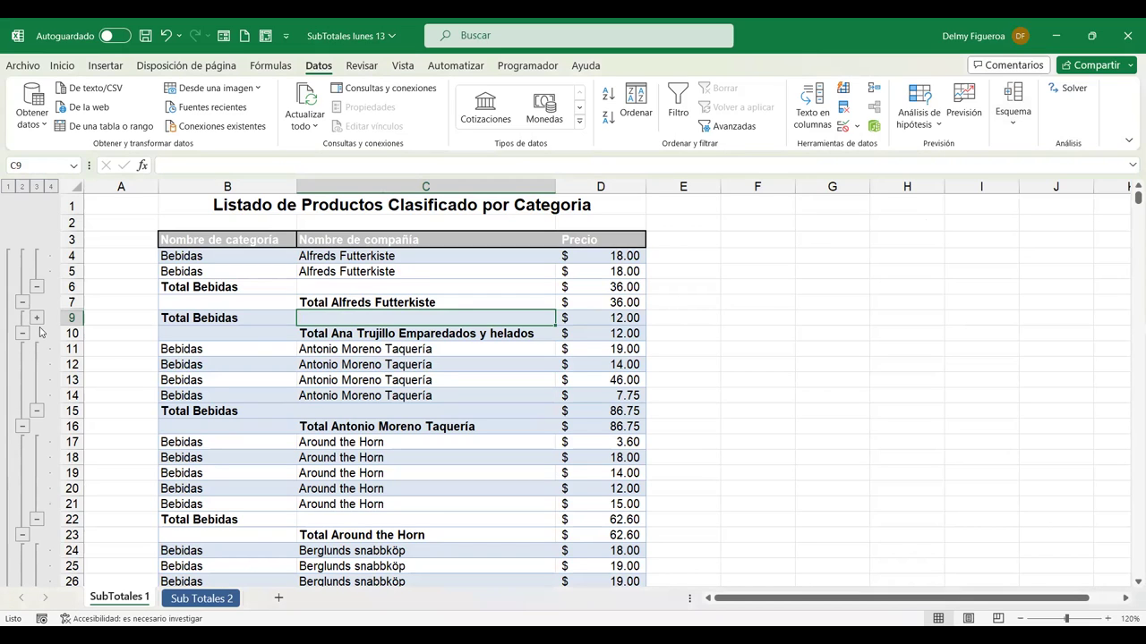
pyautogui.click(37, 320)
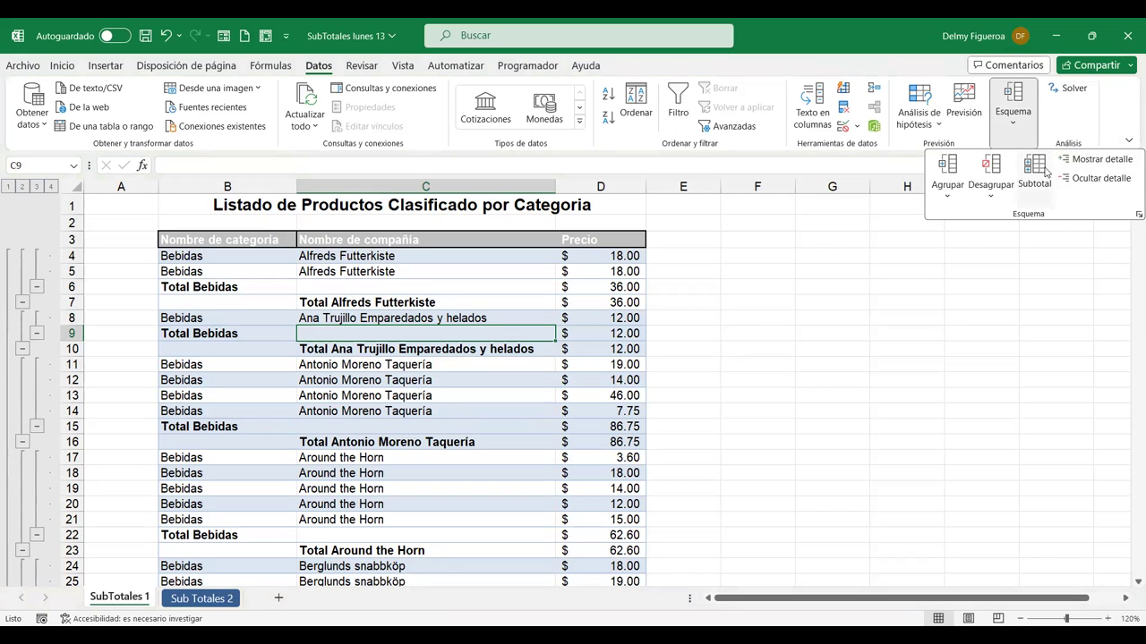
# Use Remove All in the Subtotal dialog to clear every subtotal and outline level.
pyautogui.click(1032, 192)
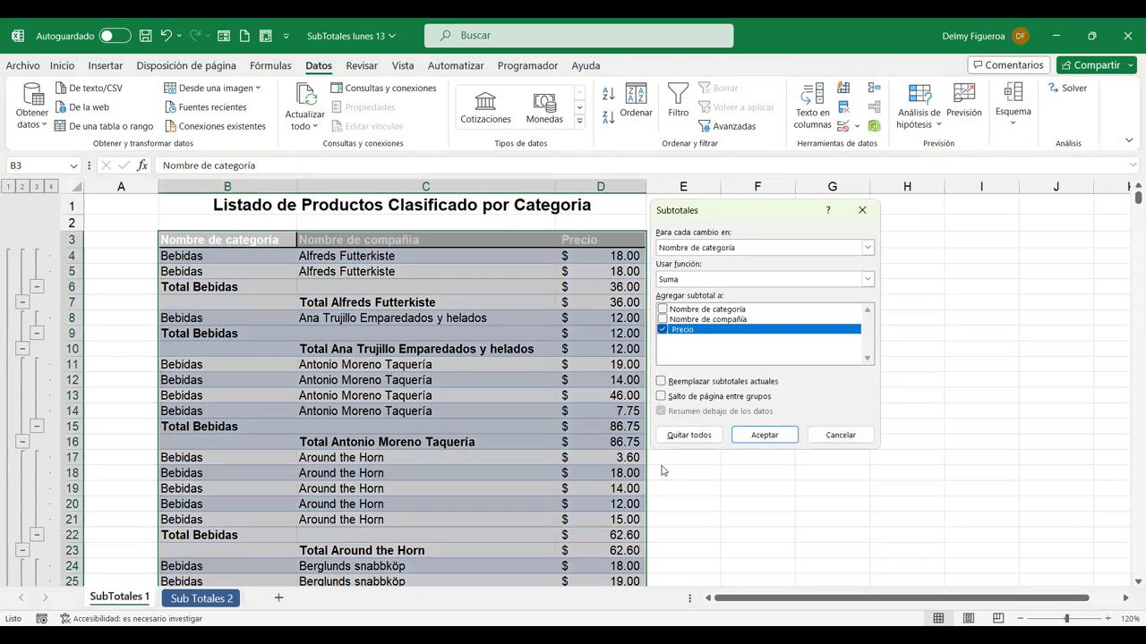
pyautogui.click(703, 440)
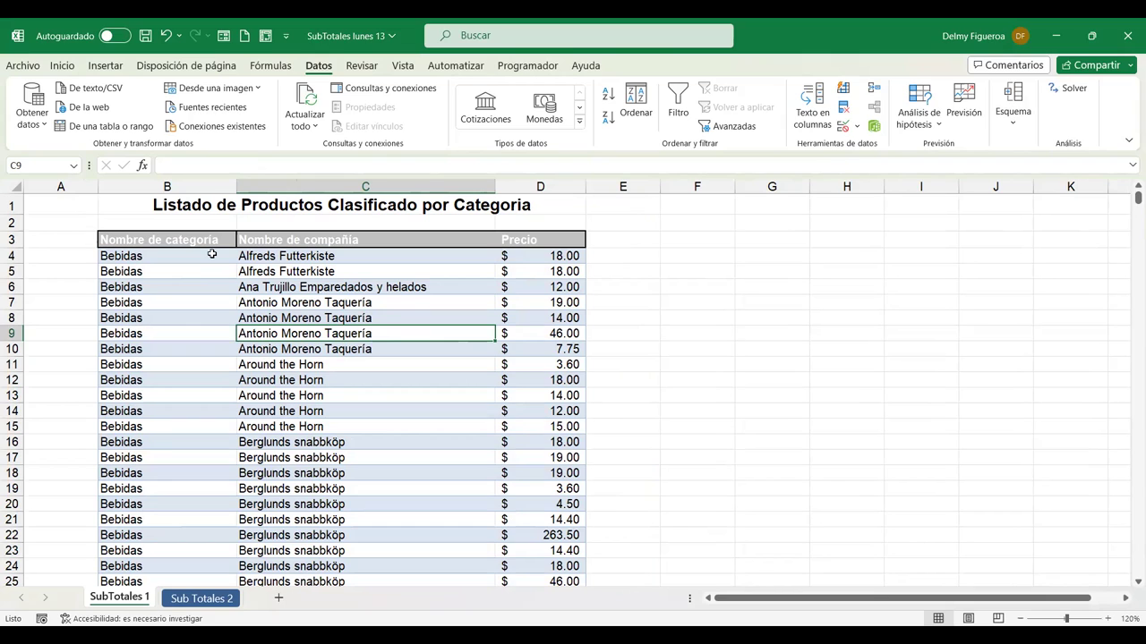
pyautogui.click(1014, 128)
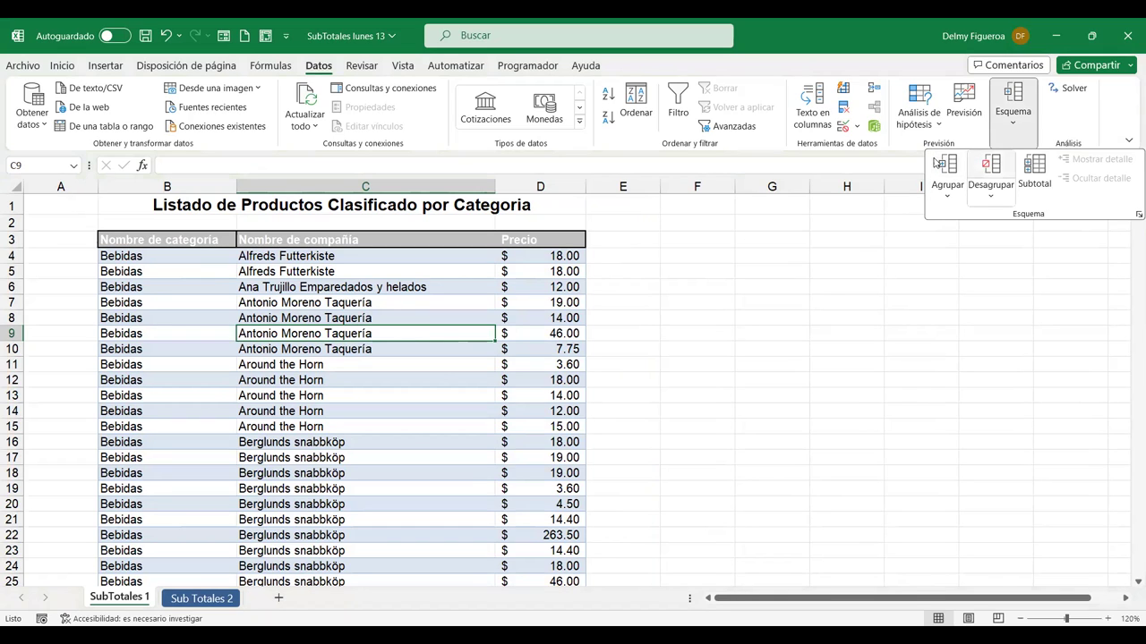
pyautogui.click(951, 202)
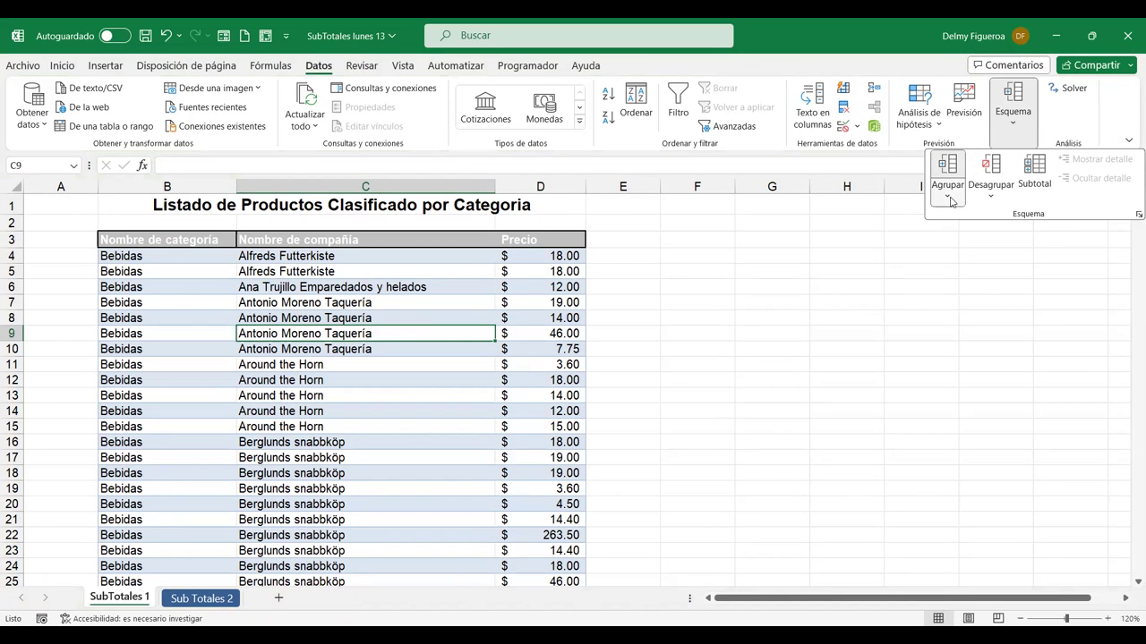
pyautogui.click(952, 203)
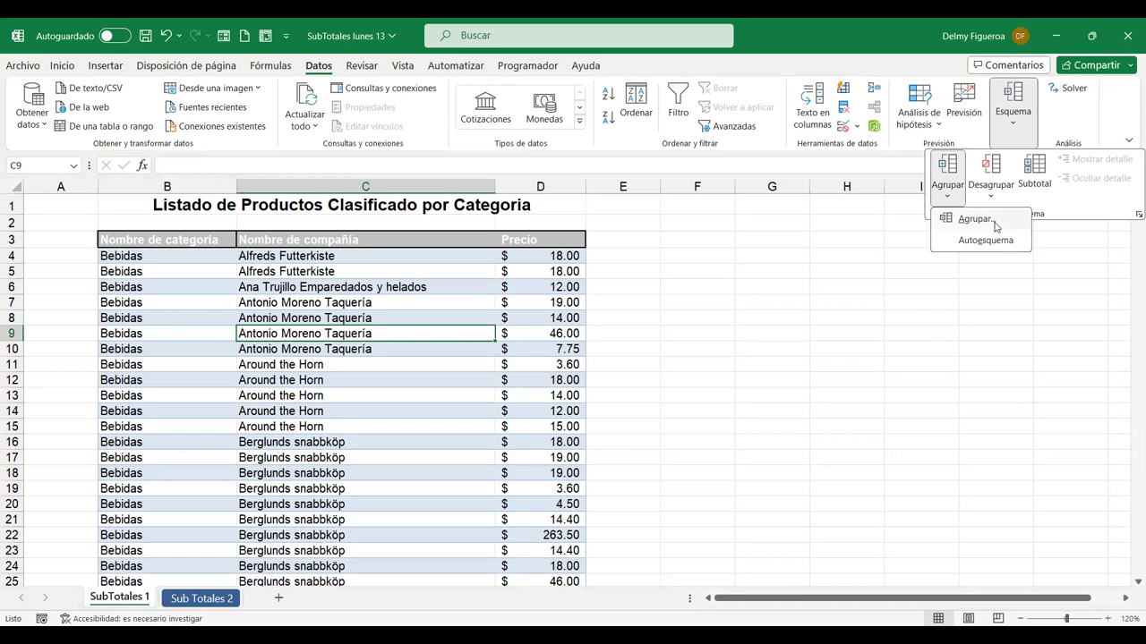
pyautogui.click(996, 228)
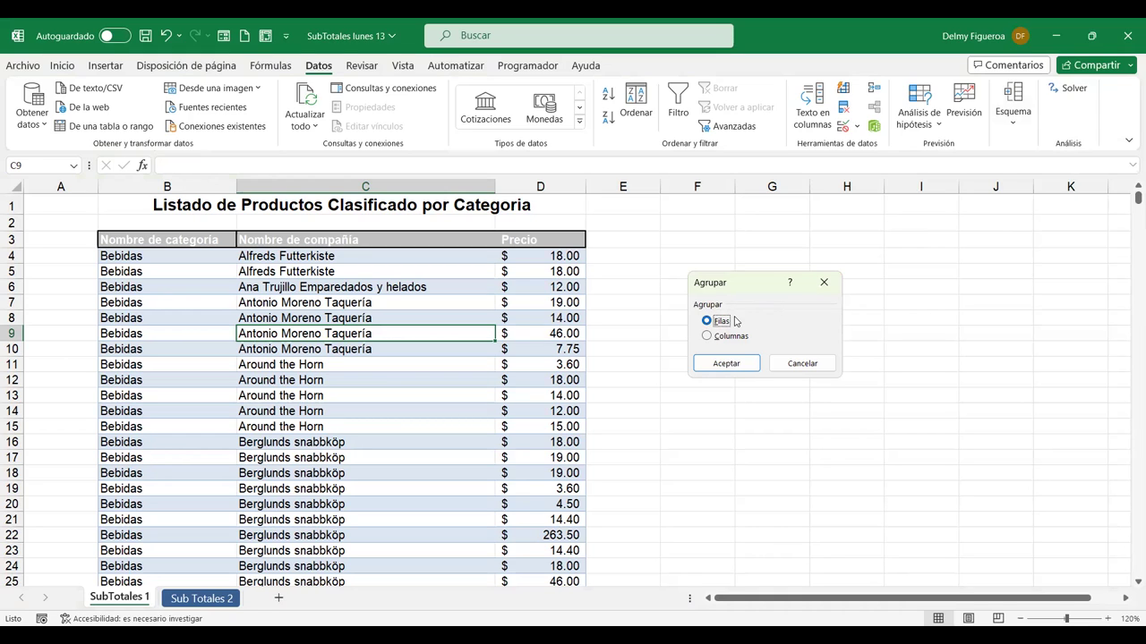
pyautogui.click(726, 364)
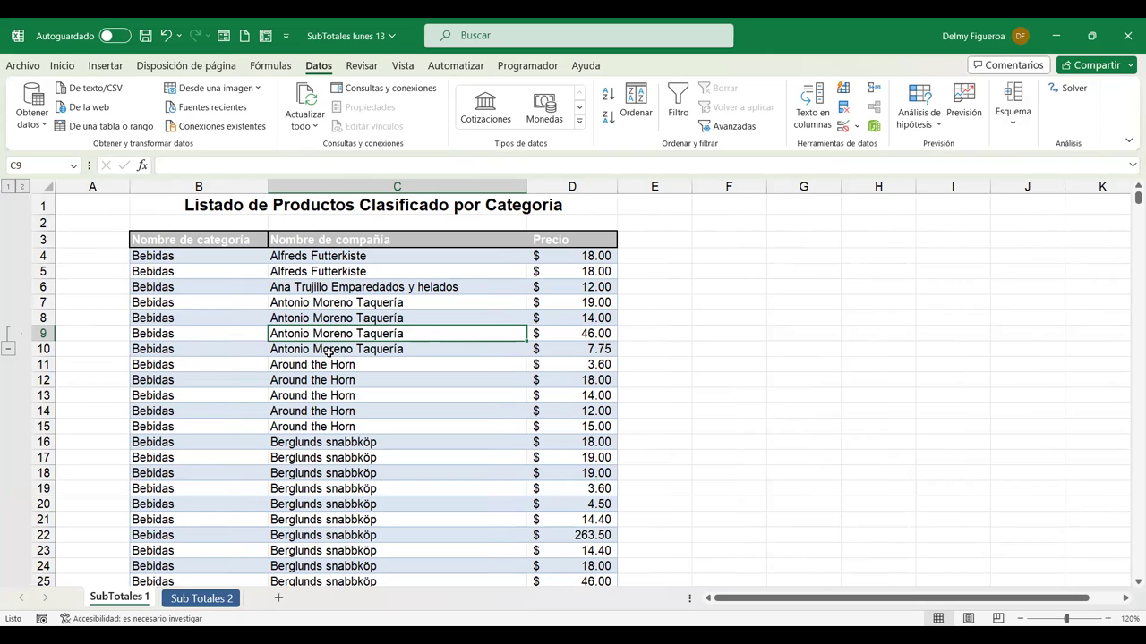
pyautogui.hotkey('ctrl', 'z')
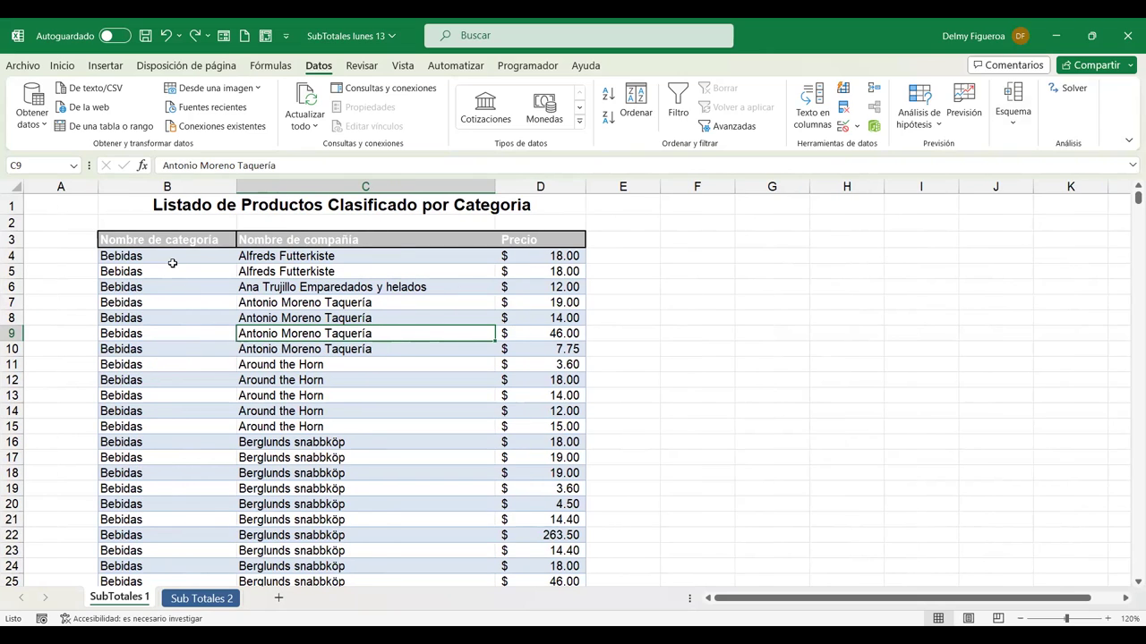
# Select the Bebidas rows from B4 down to D407.
pyautogui.moveTo(174, 257); pyautogui.dragTo(295, 272)
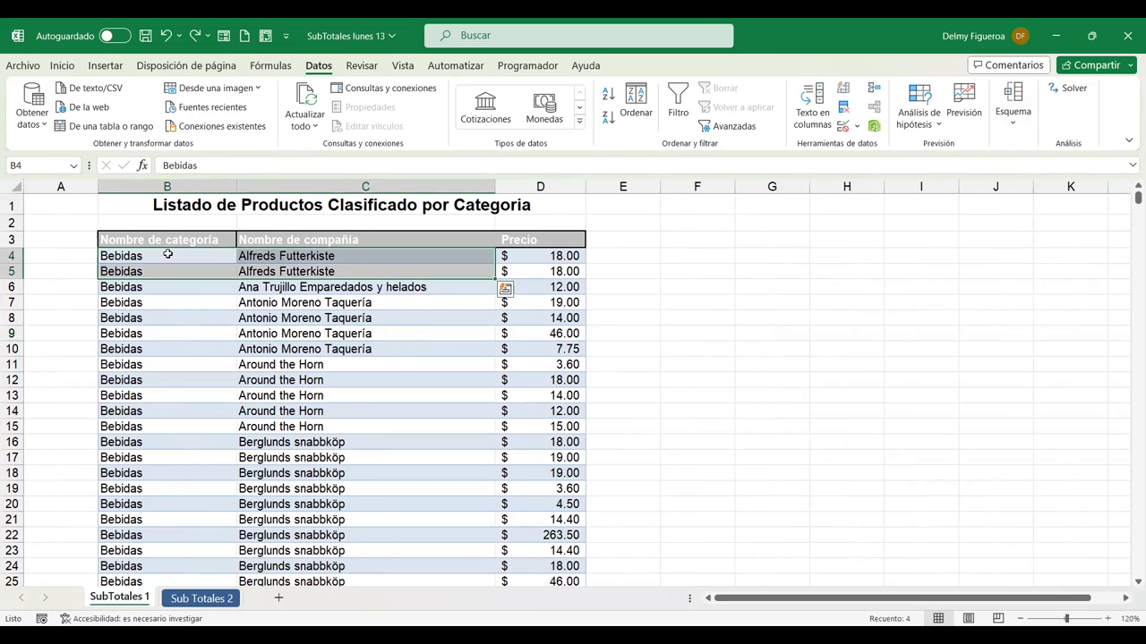
pyautogui.moveTo(168, 255); pyautogui.dragTo(532, 332)
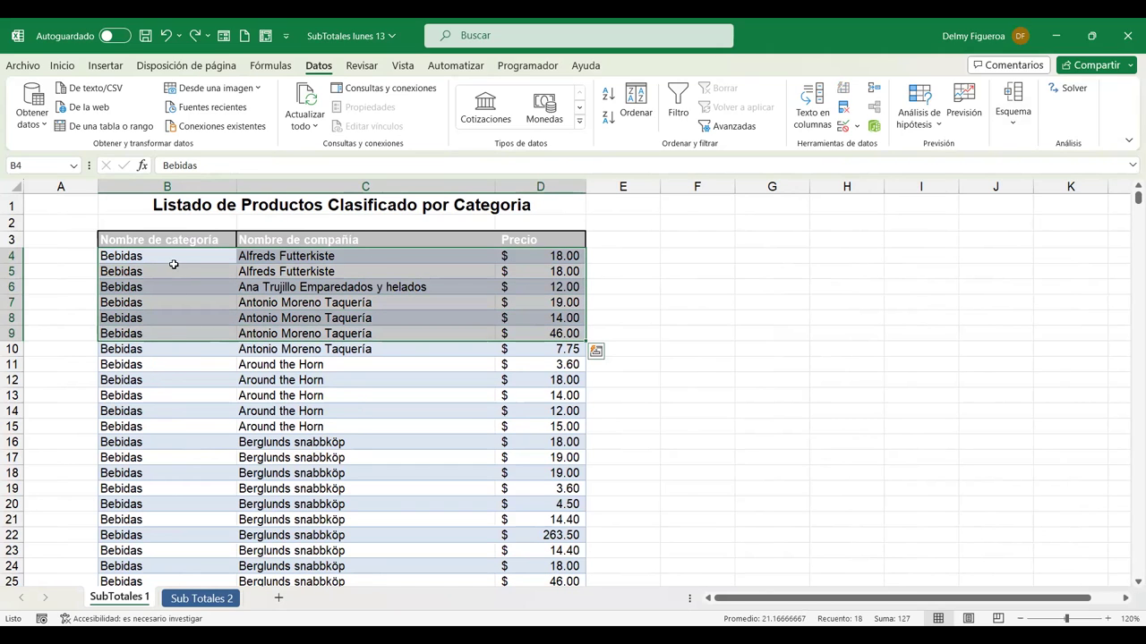
pyautogui.scroll(-12, 170, 299)
pyautogui.scroll(-8, 170, 299)
pyautogui.scroll(-2, 170, 299)
pyautogui.scroll(-6, 170, 303)
pyautogui.scroll(-6, 170, 303)
pyautogui.scroll(-1, 170, 302)
pyautogui.scroll(-7, 170, 303)
pyautogui.scroll(-4, 170, 302)
pyautogui.scroll(-13, 170, 303)
pyautogui.scroll(-3, 170, 303)
pyautogui.scroll(-10, 171, 303)
pyautogui.scroll(-7, 167, 312)
pyautogui.scroll(-2, 167, 312)
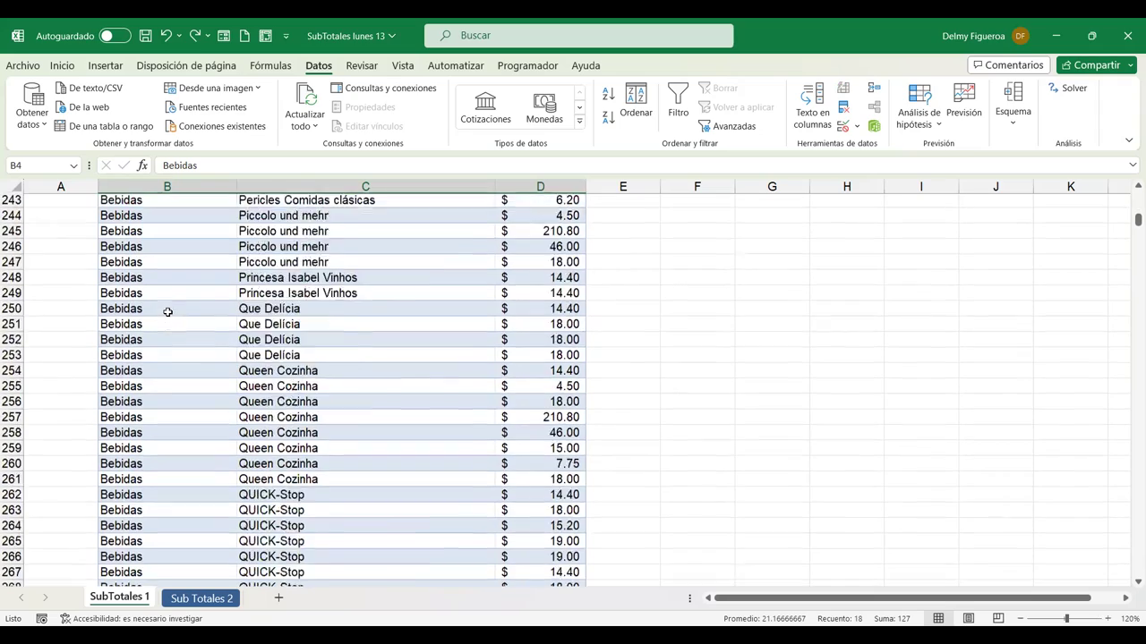
pyautogui.scroll(-15, 167, 312)
pyautogui.scroll(-6, 168, 312)
pyautogui.scroll(-10, 167, 312)
pyautogui.scroll(-16, 167, 313)
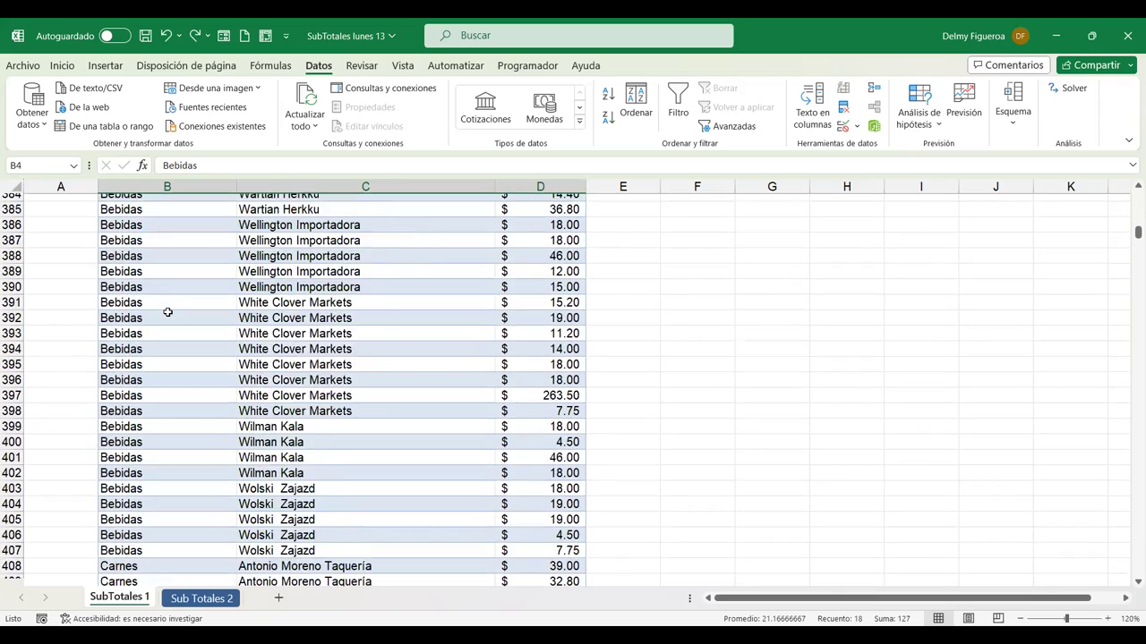
pyautogui.scroll(-11, 168, 313)
pyautogui.scroll(4, 167, 312)
pyautogui.scroll(3, 167, 313)
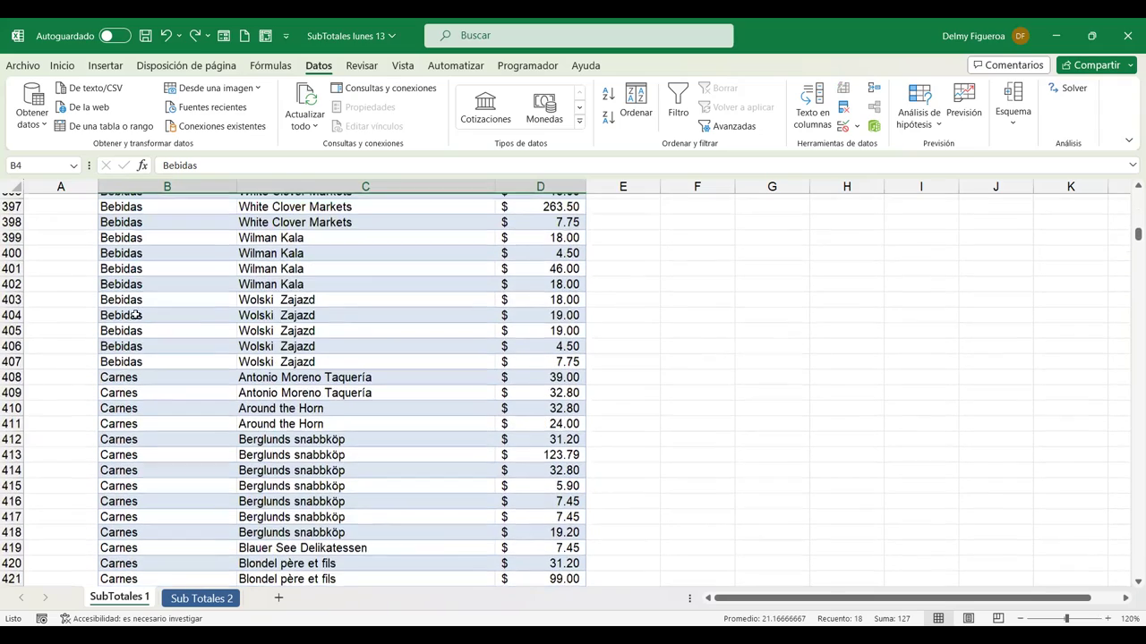
pyautogui.keyDown('shift'); pyautogui.click(550, 364); pyautogui.keyUp('shift')
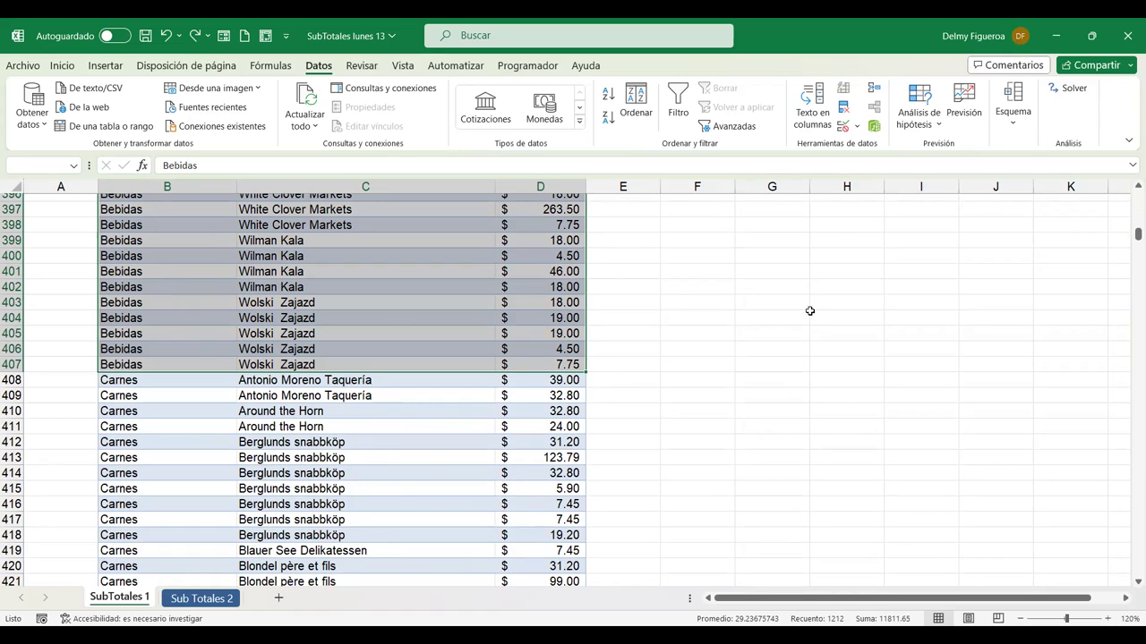
# Group the selected Bebidas rows by Filas with Agrupar.
pyautogui.click(1018, 128)
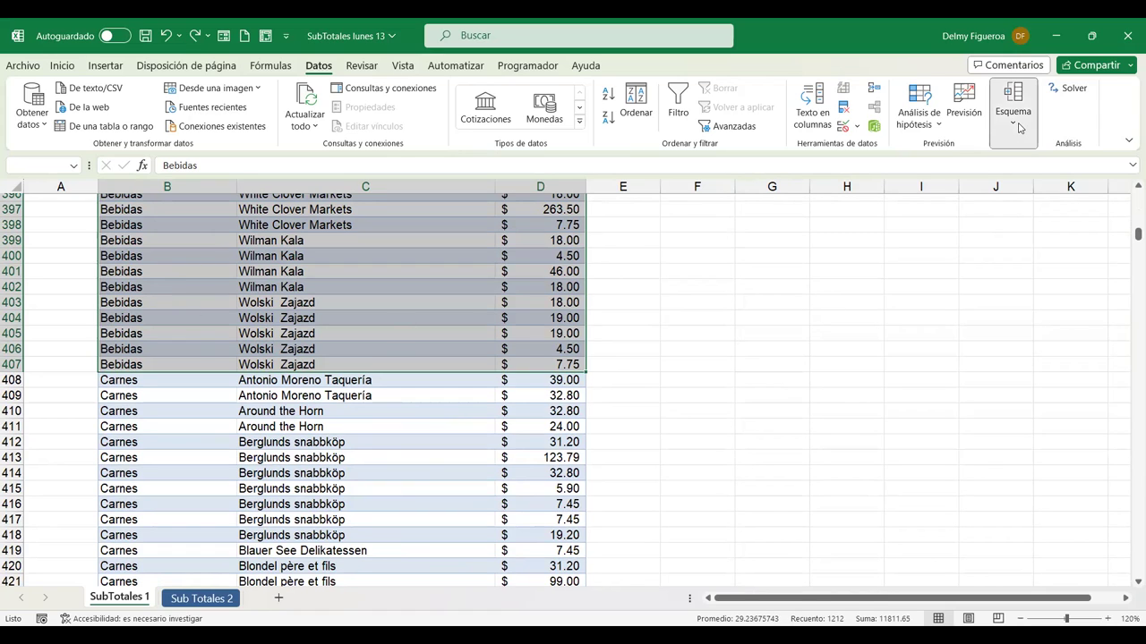
pyautogui.click(1018, 128)
pyautogui.click(943, 171)
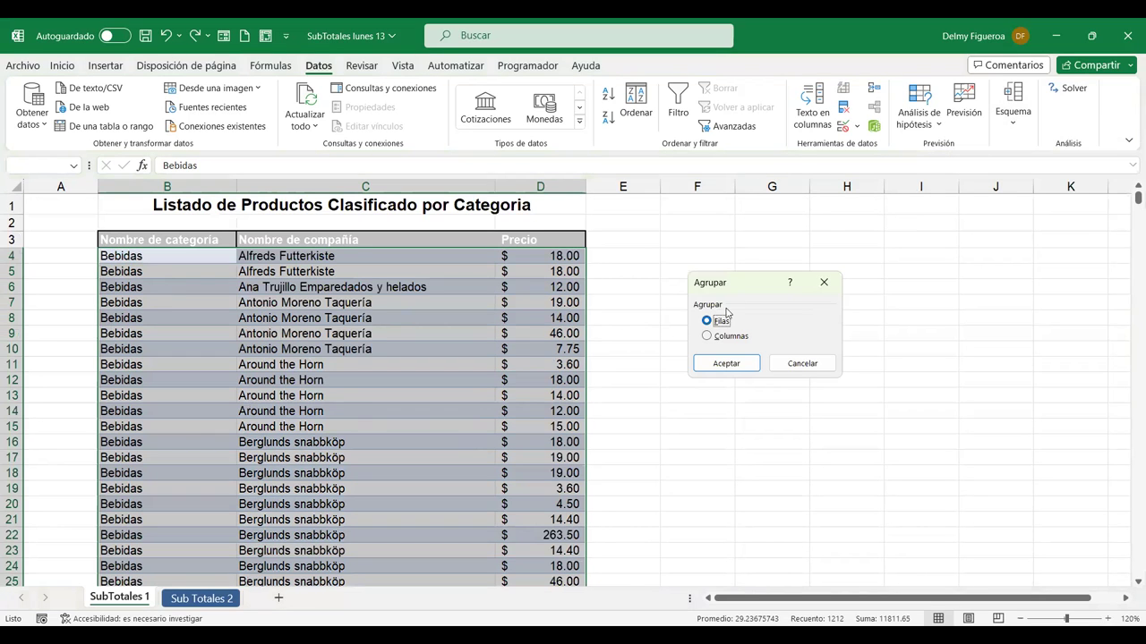
pyautogui.click(740, 368)
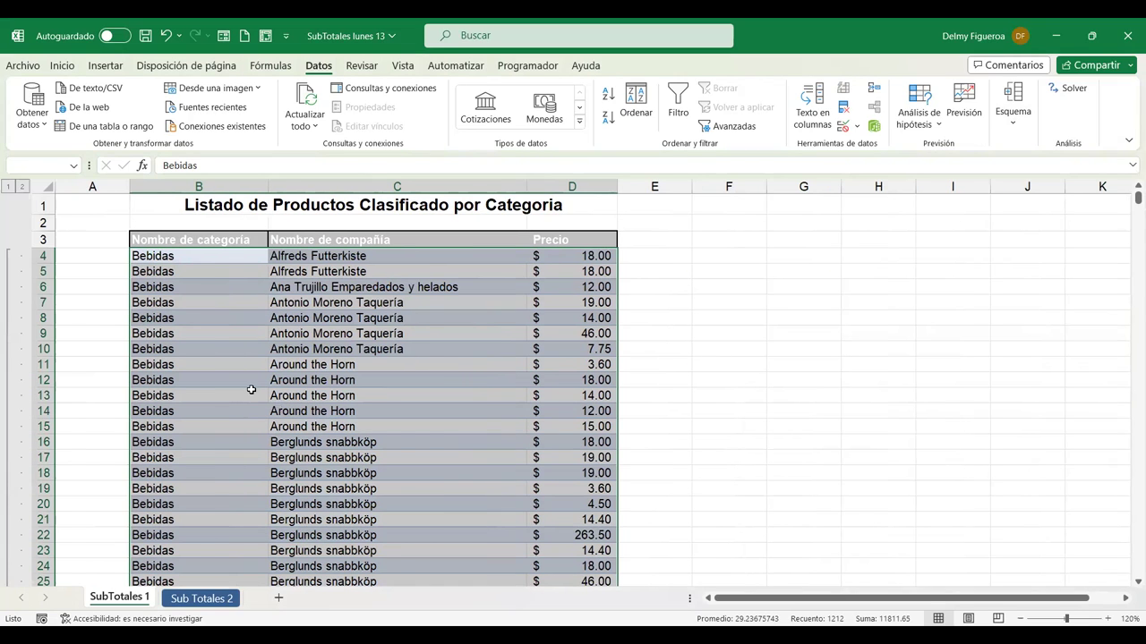
# Collapse the Bebidas group with the level 1 outline button, hiding rows 4 to 407.
pyautogui.scroll(-12, 251, 389)
pyautogui.scroll(-4, 250, 388)
pyautogui.scroll(-15, 218, 388)
pyautogui.scroll(-2, 148, 452)
pyautogui.scroll(-9, 355, 442)
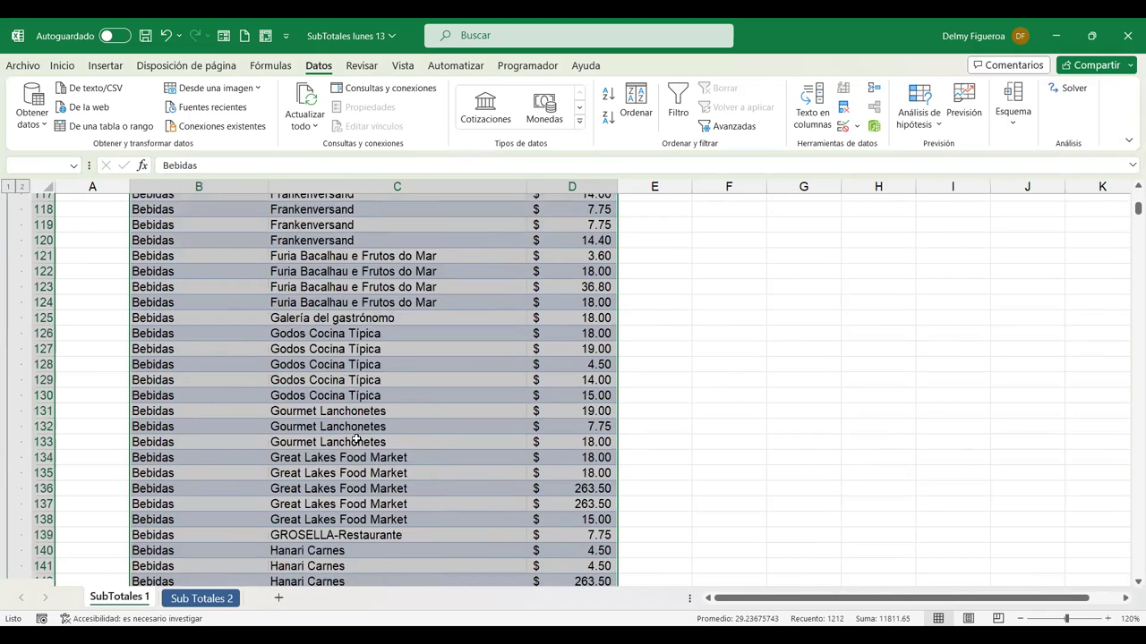
pyautogui.scroll(-11, 355, 442)
pyautogui.scroll(-7, 355, 439)
pyautogui.scroll(-6, 355, 439)
pyautogui.scroll(-7, 9, 458)
pyautogui.scroll(-15, 9, 457)
pyautogui.scroll(-10, 9, 458)
pyautogui.scroll(-7, 9, 457)
pyautogui.scroll(-6, 98, 435)
pyautogui.scroll(-7, 388, 430)
pyautogui.scroll(-7, 19, 488)
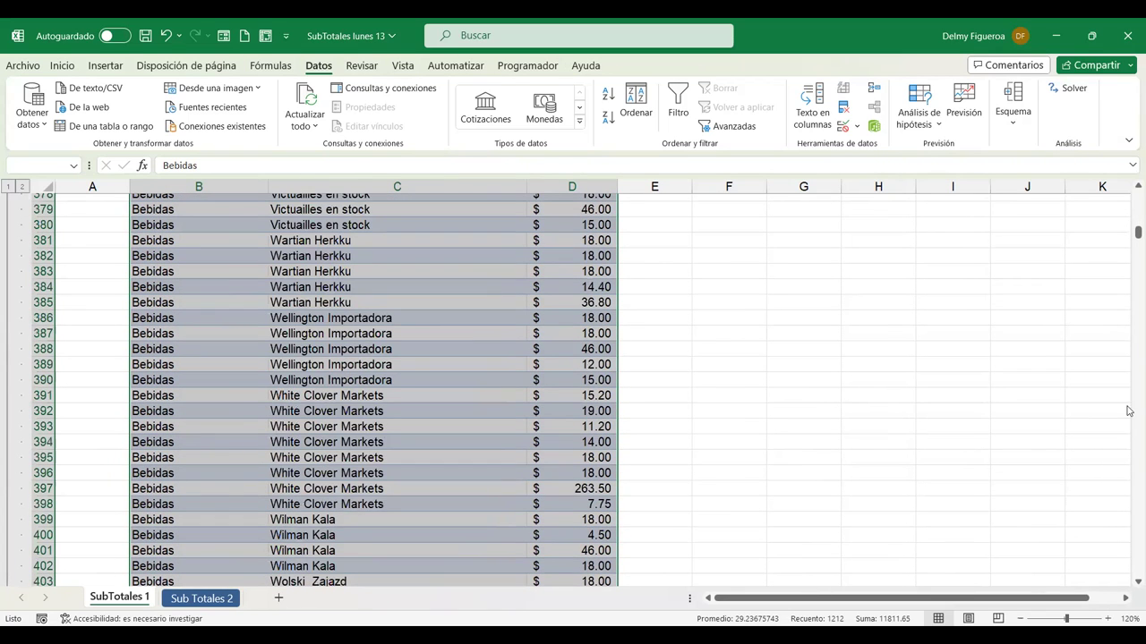
pyautogui.moveTo(1129, 238)
pyautogui.mouseDown()
pyautogui.moveTo(1129, 253)
pyautogui.moveTo(1129, 134)
pyautogui.mouseUp()
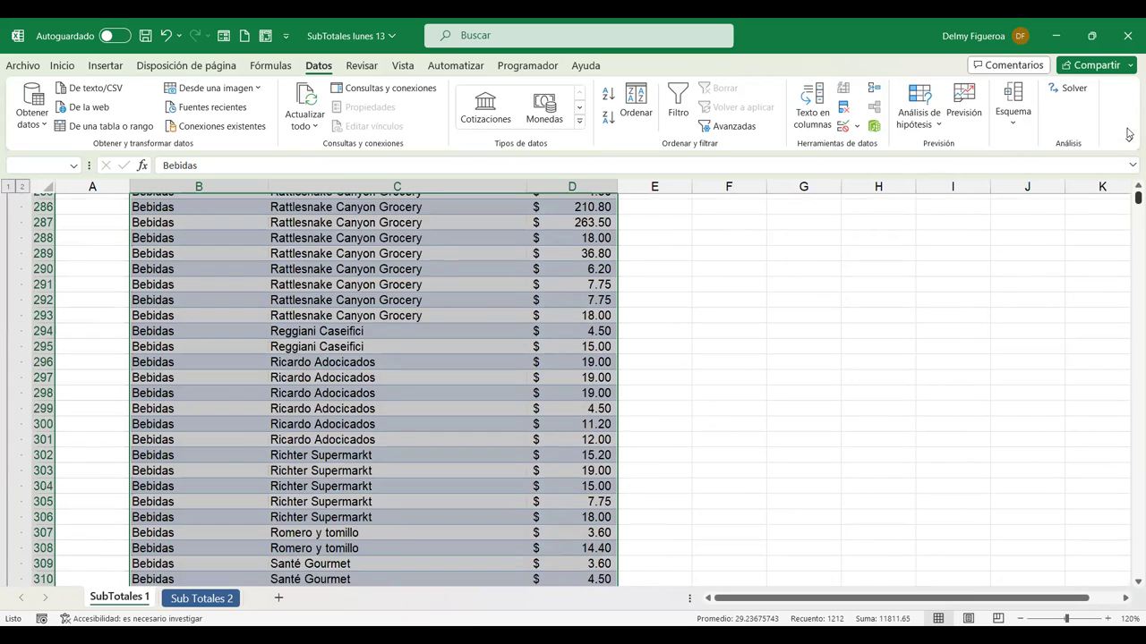
pyautogui.click(23, 187)
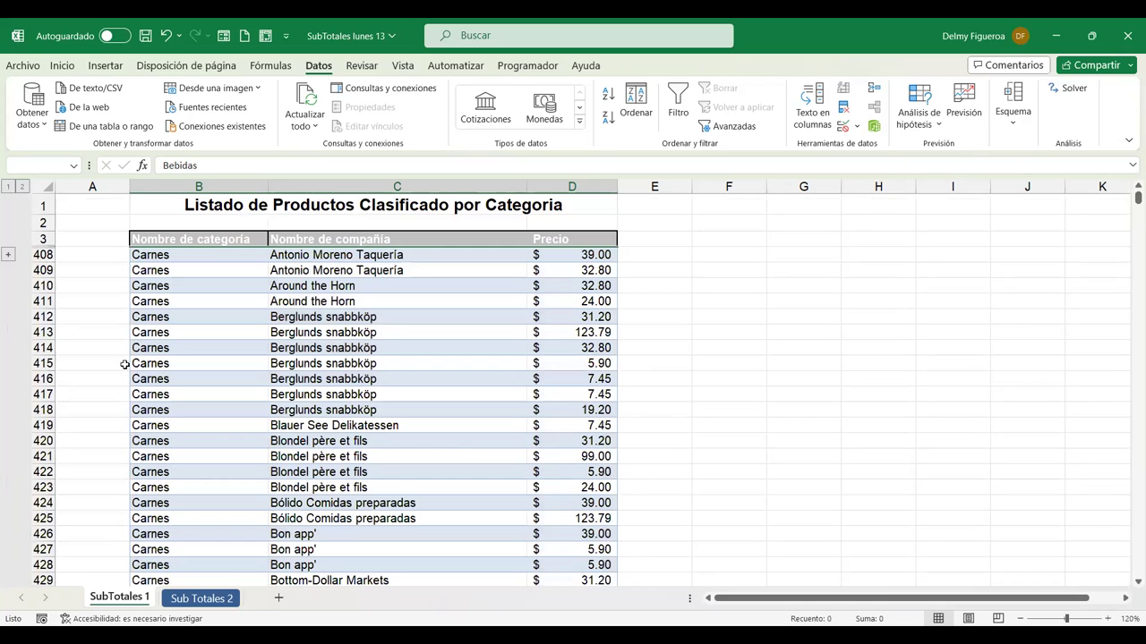
# Select the Frutas/Verduras rows B797:D932.
pyautogui.click(207, 255)
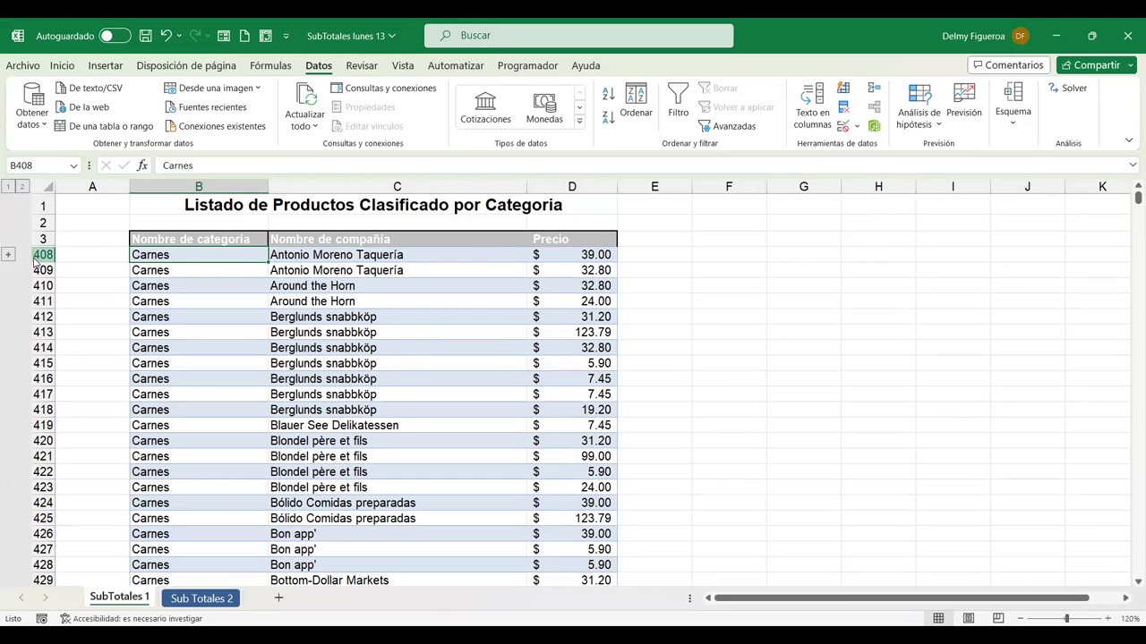
pyautogui.scroll(-2, 309, 349)
pyautogui.scroll(-6, 318, 350)
pyautogui.scroll(-6, 327, 351)
pyautogui.scroll(-20, 327, 351)
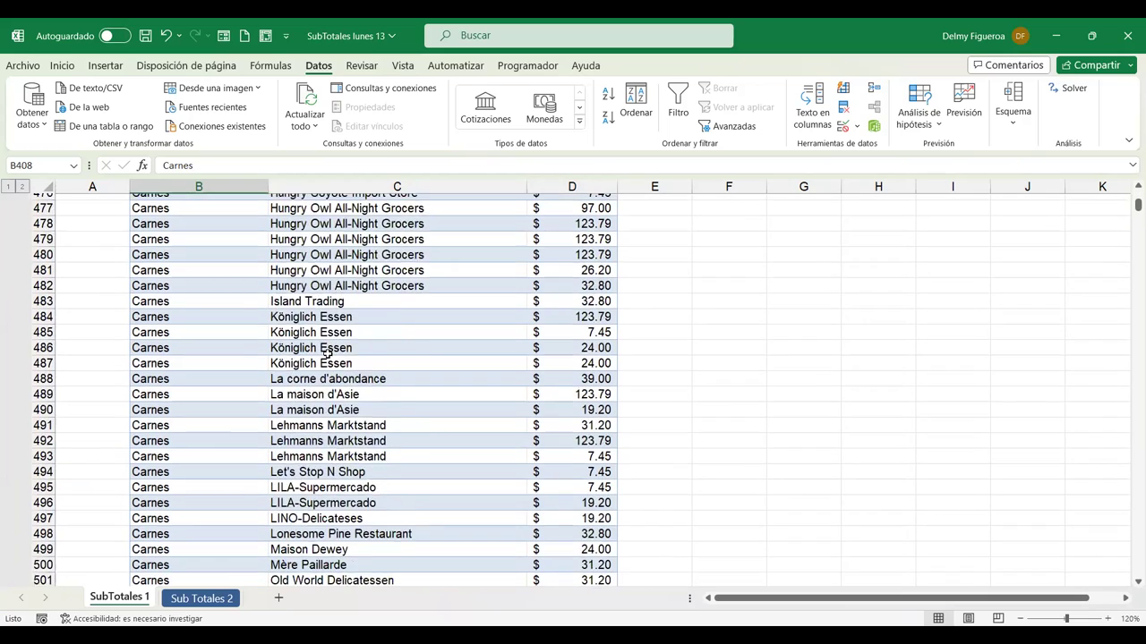
pyautogui.scroll(20, 844, 341)
pyautogui.scroll(-13, 354, 357)
pyautogui.scroll(-5, 355, 357)
pyautogui.scroll(-10, 354, 357)
pyautogui.scroll(-8, 354, 357)
pyautogui.scroll(-15, 354, 356)
pyautogui.scroll(-9, 219, 341)
pyautogui.click(217, 341)
pyautogui.scroll(-3, 218, 341)
pyautogui.scroll(-11, 218, 345)
pyautogui.scroll(-13, 217, 344)
pyautogui.scroll(-16, 217, 347)
pyautogui.scroll(-2, 217, 348)
pyautogui.scroll(-14, 217, 347)
pyautogui.scroll(3, 219, 349)
pyautogui.scroll(1, 218, 374)
pyautogui.moveTo(189, 378); pyautogui.dragTo(581, 418)
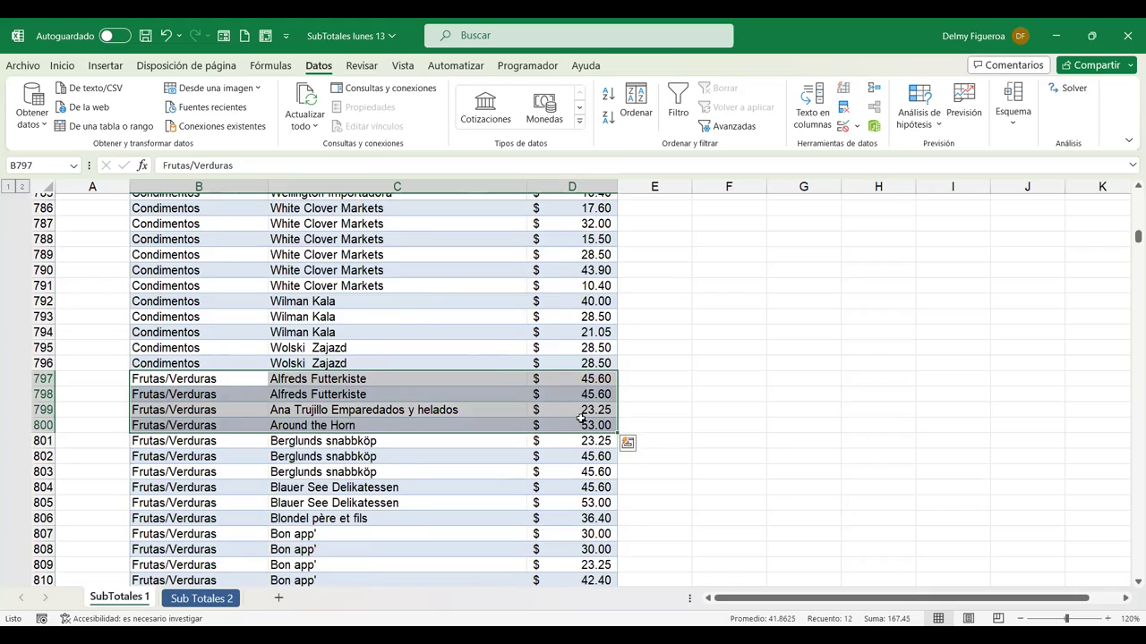
pyautogui.scroll(-8, 581, 418)
pyautogui.scroll(-8, 581, 417)
pyautogui.scroll(-12, 581, 417)
pyautogui.scroll(-15, 581, 415)
pyautogui.scroll(-8, 581, 414)
pyautogui.scroll(5, 568, 404)
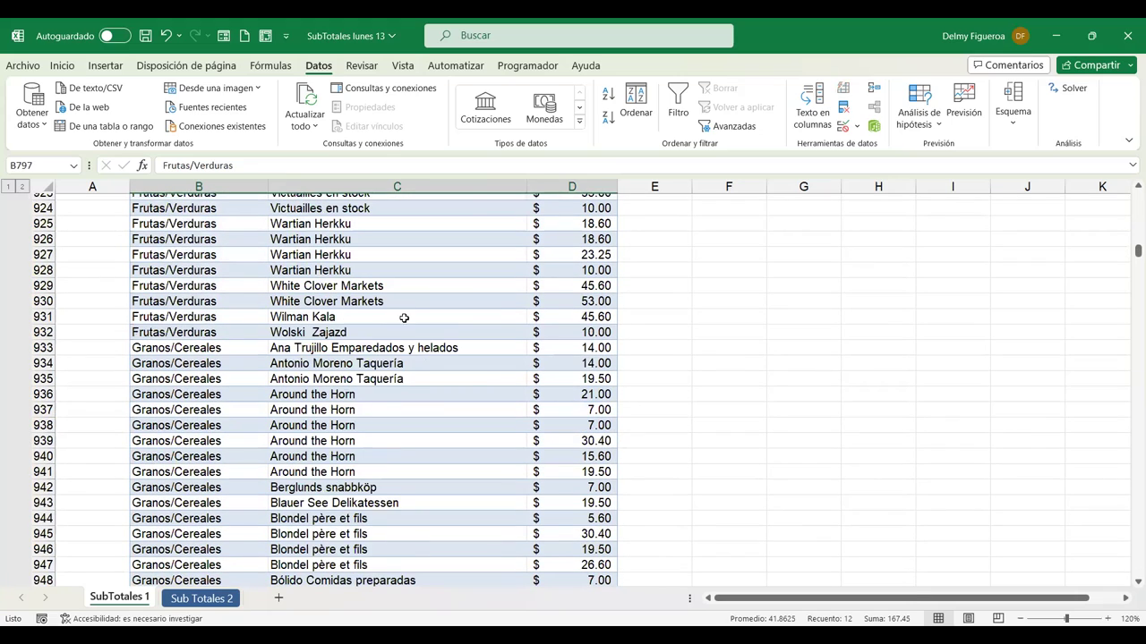
pyautogui.keyDown('shift'); pyautogui.click(577, 331); pyautogui.keyUp('shift')
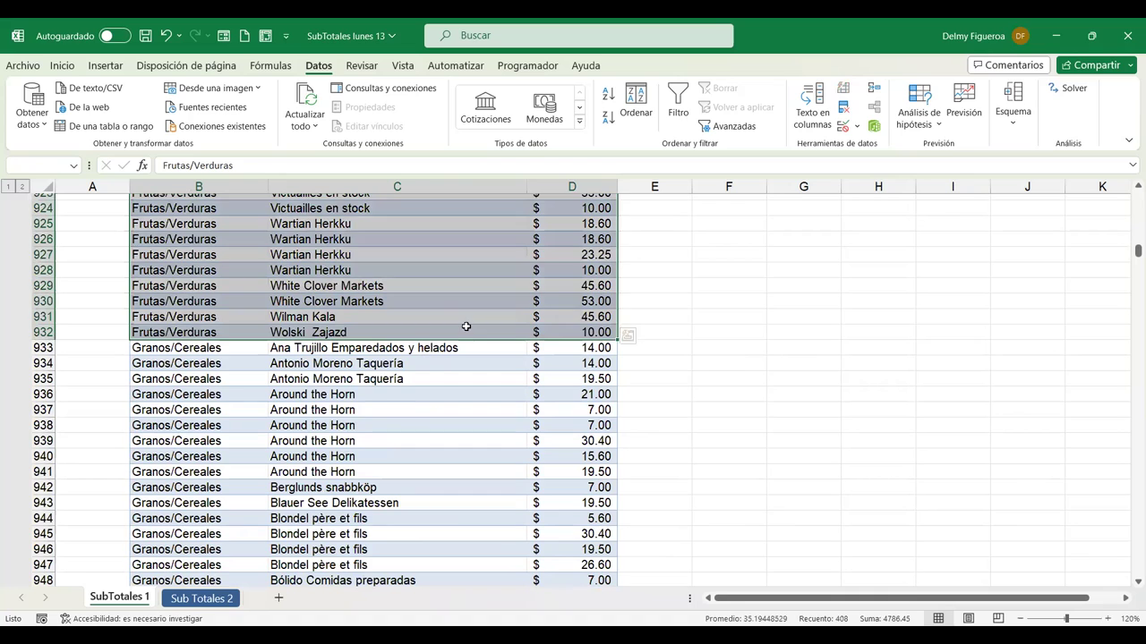
# Group the selected Frutas/Verduras rows 797–932 by Filas.
pyautogui.click(1014, 125)
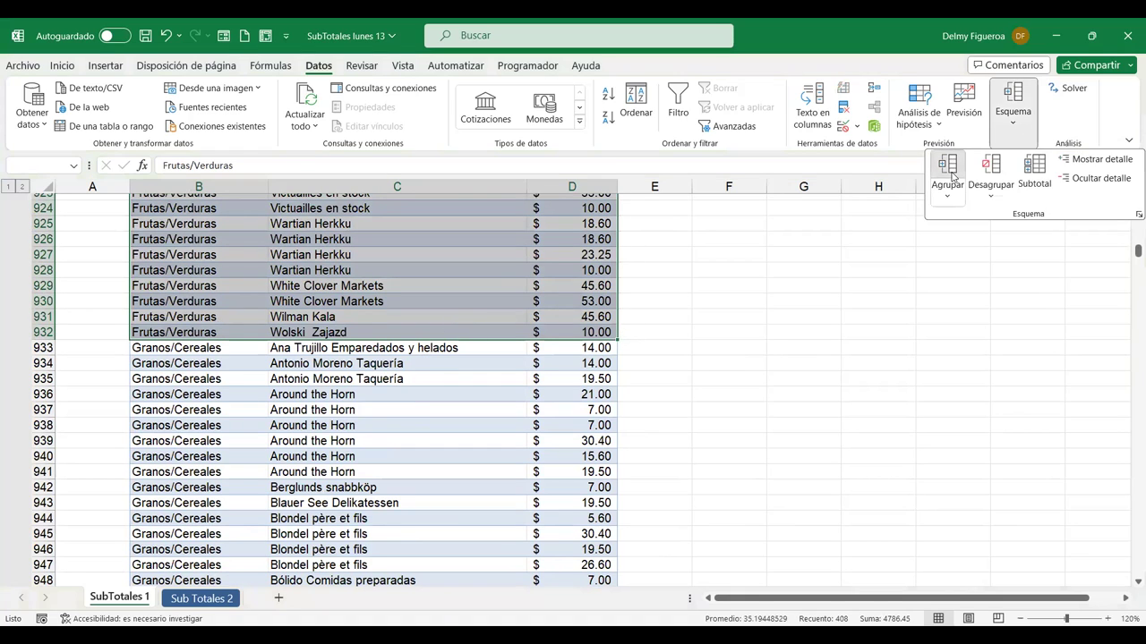
pyautogui.click(947, 170)
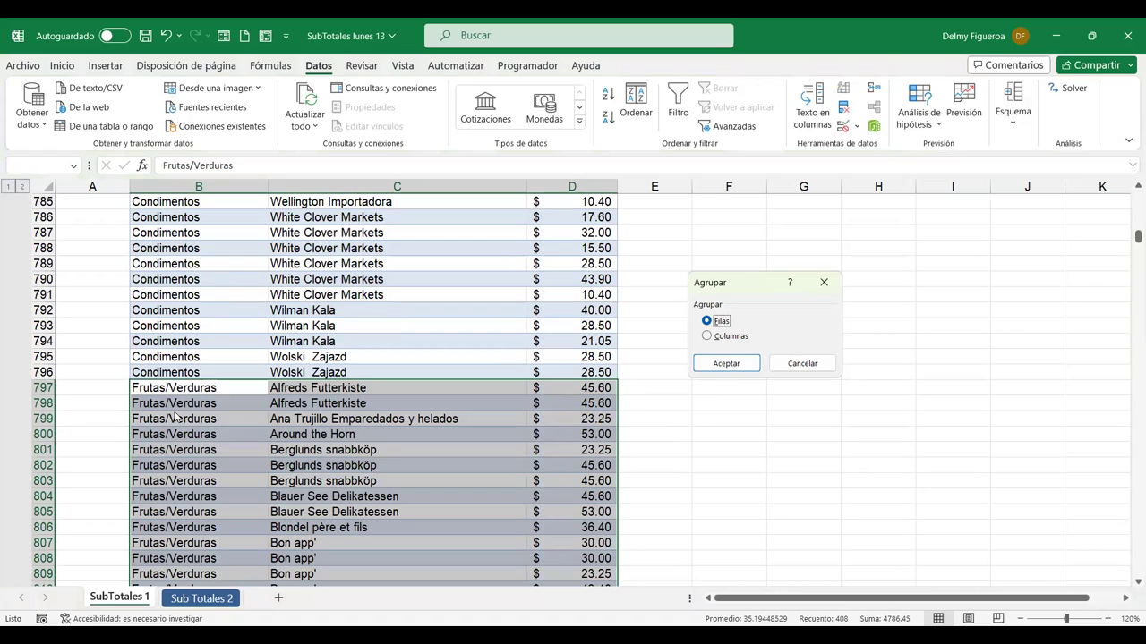
pyautogui.click(727, 366)
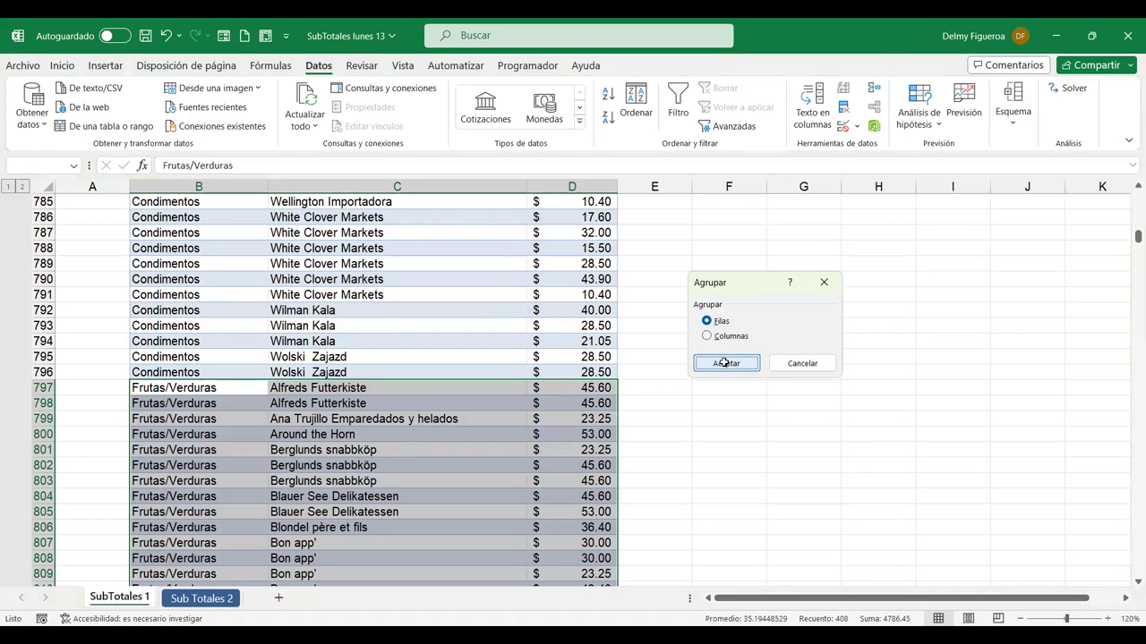
pyautogui.click(725, 362)
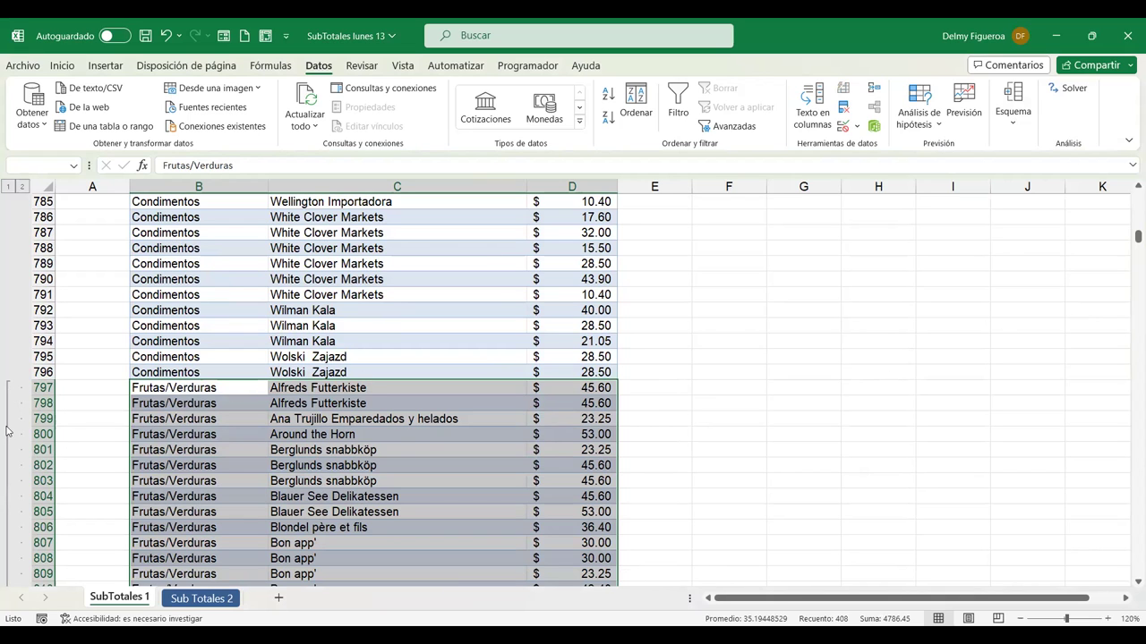
# Collapse the Frutas/Verduras group with Ocultar detalle so Granos/Cereales follows Condimentos.
pyautogui.scroll(-9, 23, 411)
pyautogui.scroll(-8, 23, 411)
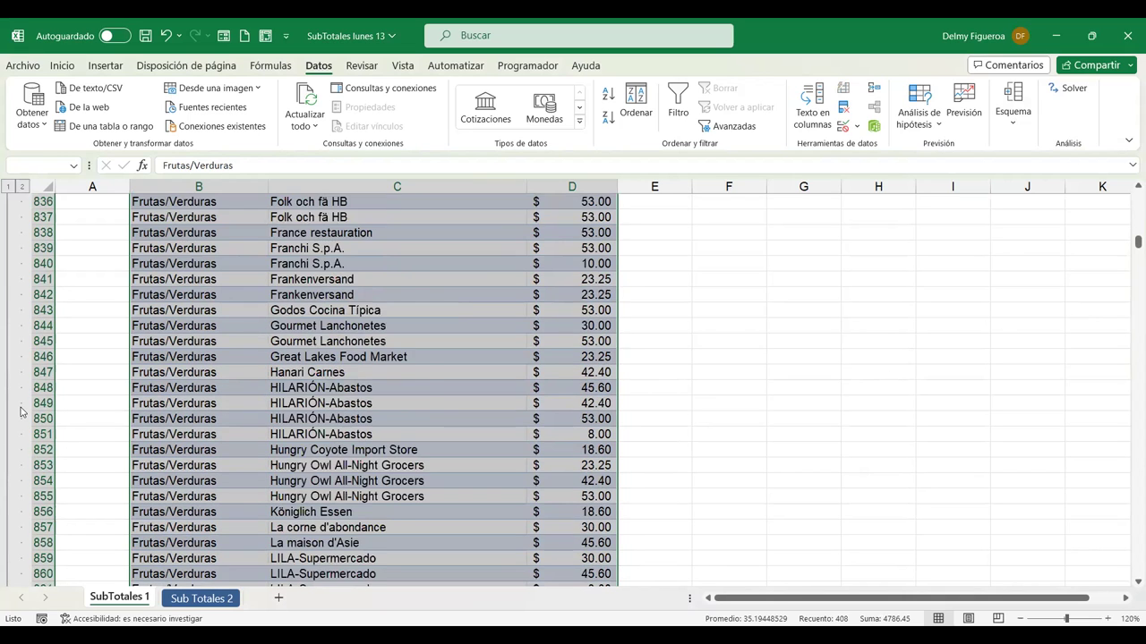
pyautogui.scroll(-15, 23, 412)
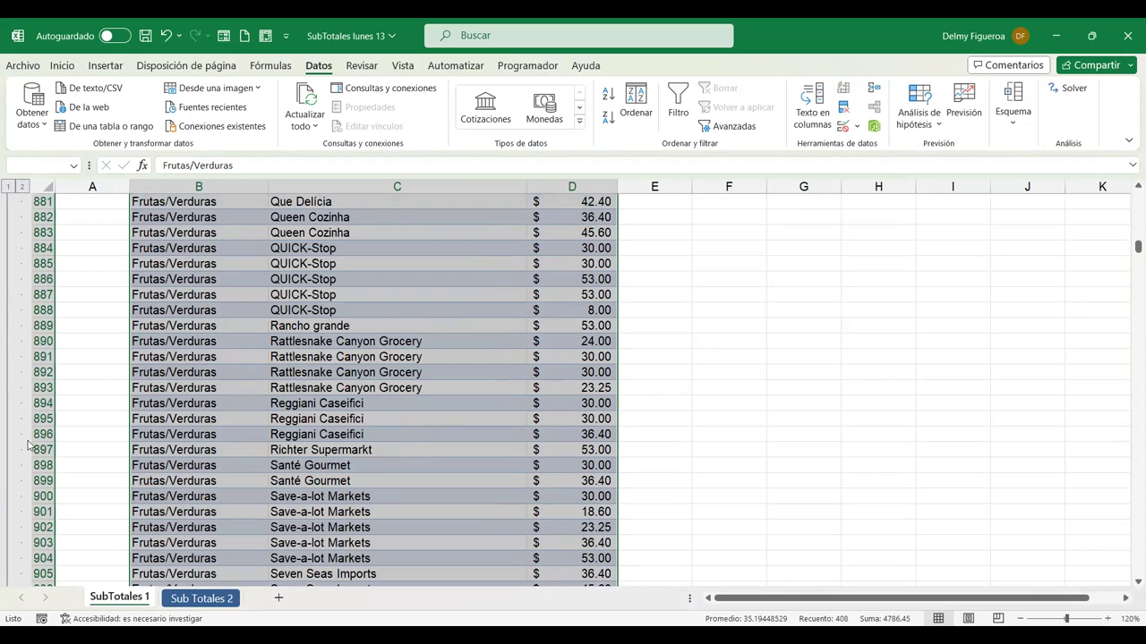
pyautogui.click(1016, 130)
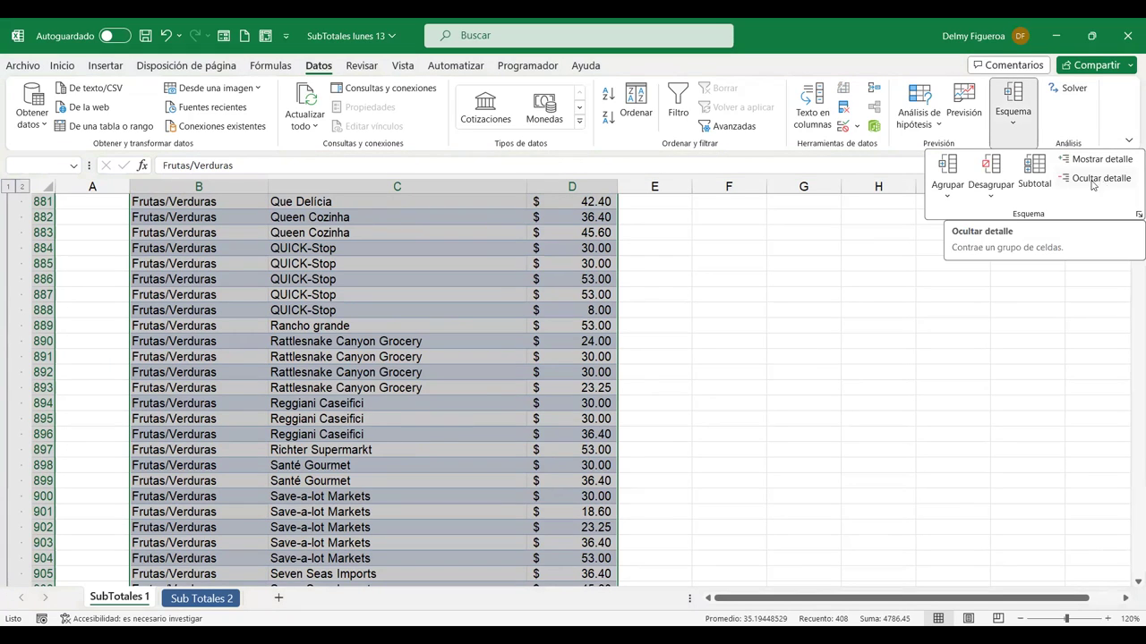
pyautogui.click(1100, 181)
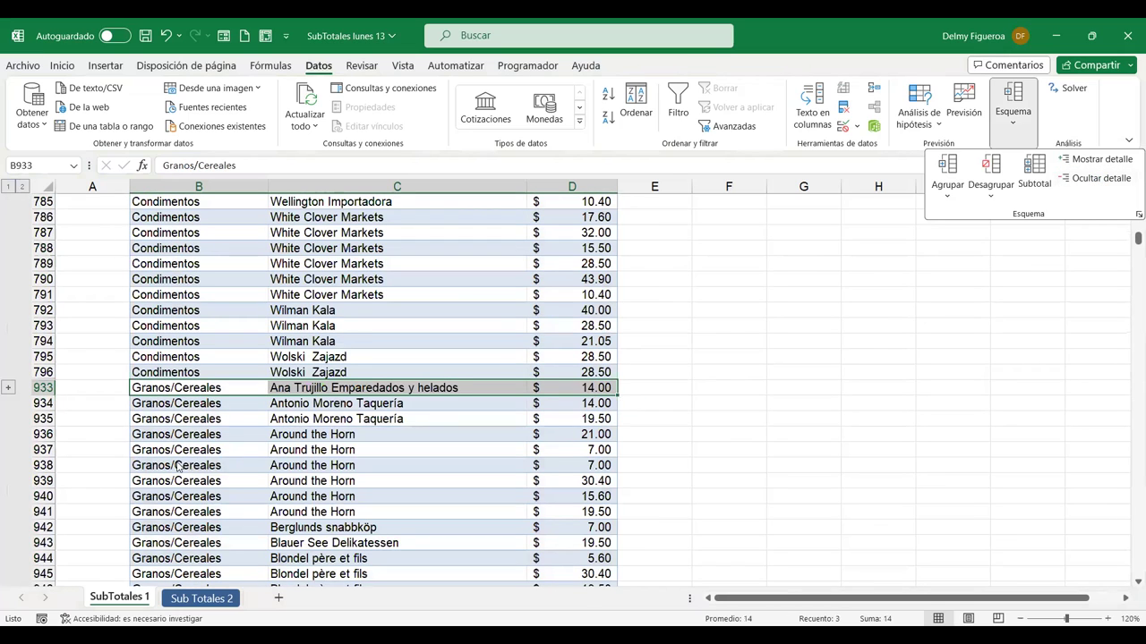
# Close the outline options list and return to the top of the sheet.
pyautogui.scroll(5, 900, 380)
pyautogui.click(900, 376)
pyautogui.hotkey('ctrl', 'Home')
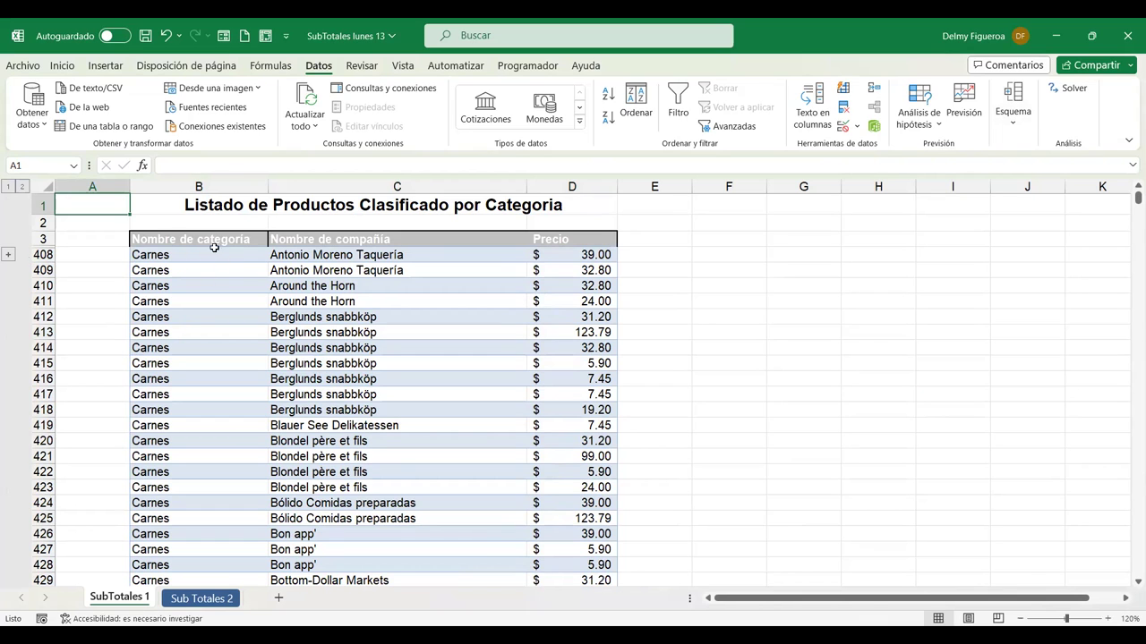
# Scroll down to the Granos/Cereales rows and select the Du monde entier cell C974.
pyautogui.scroll(-2, 179, 367)
pyautogui.scroll(-12, 36, 367)
pyautogui.scroll(-13, 35, 376)
pyautogui.scroll(-13, 32, 395)
pyautogui.scroll(-17, 32, 395)
pyautogui.scroll(-16, 31, 395)
pyautogui.scroll(-9, 30, 394)
pyautogui.scroll(-13, 29, 395)
pyautogui.scroll(-11, 29, 395)
pyautogui.scroll(-9, 29, 395)
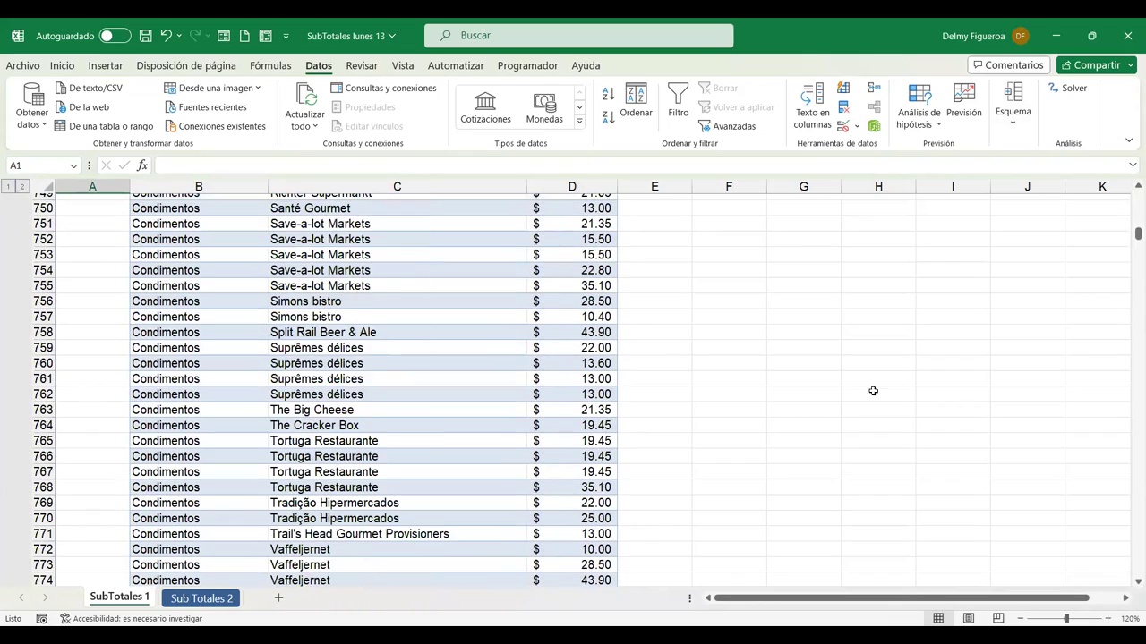
pyautogui.scroll(-10, 690, 403)
pyautogui.scroll(-15, 685, 397)
pyautogui.scroll(-1, 683, 391)
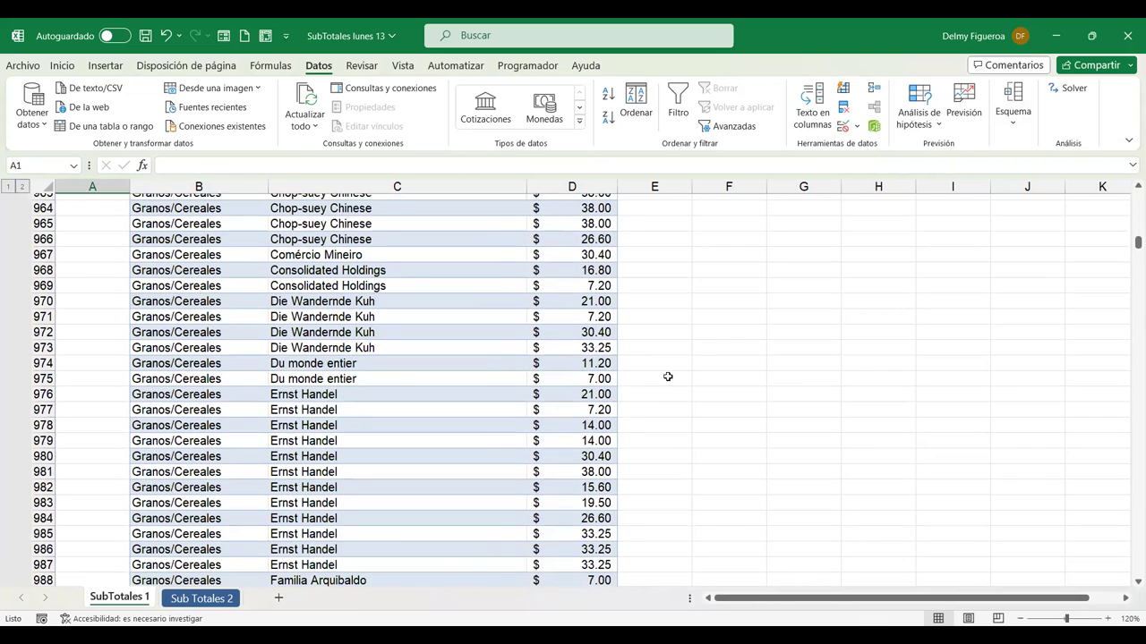
pyautogui.click(668, 377)
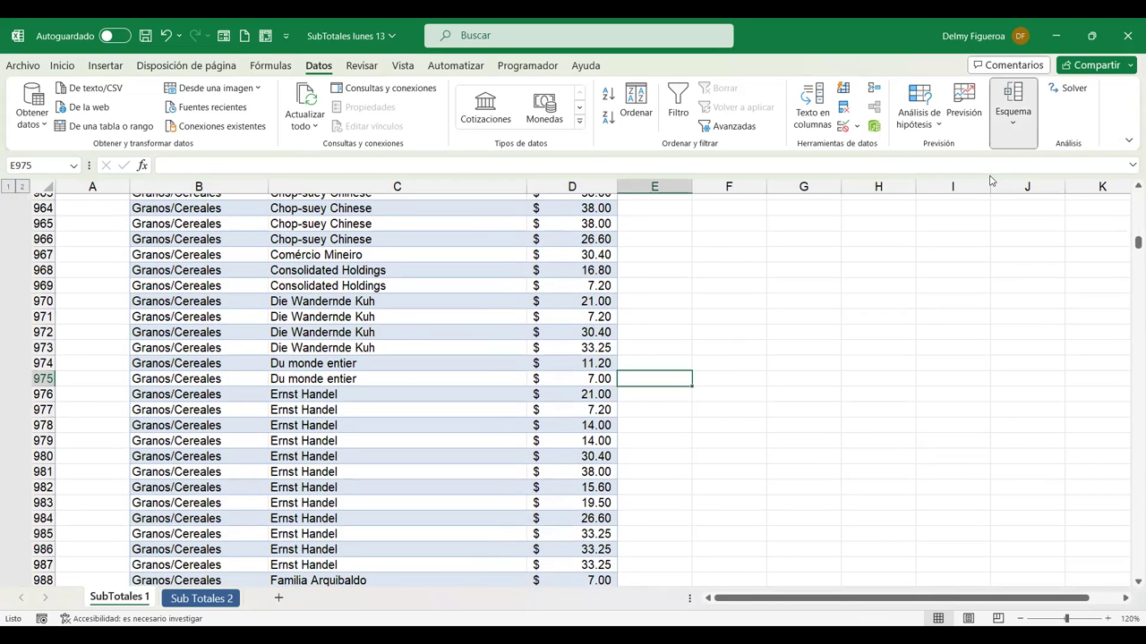
pyautogui.click(726, 363)
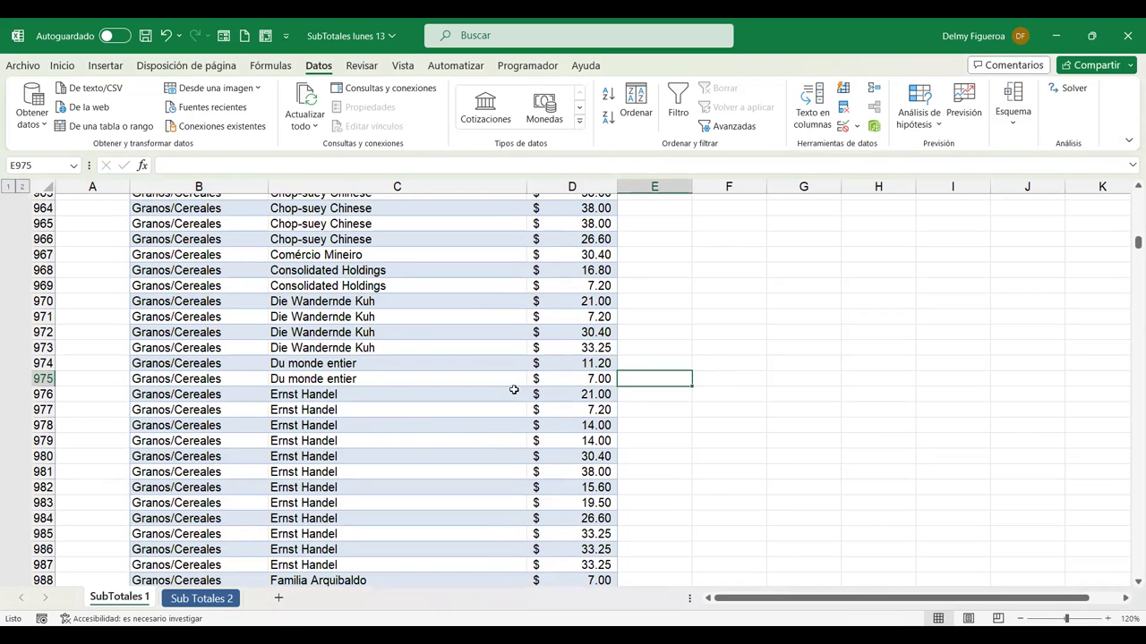
pyautogui.click(274, 363)
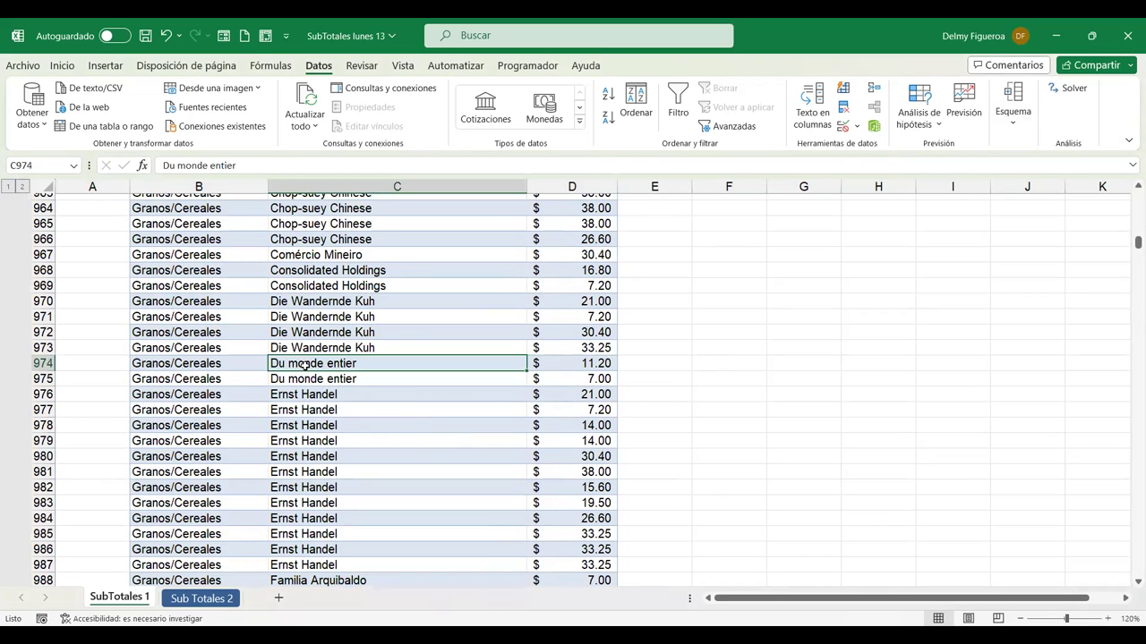
# Ungroup the selected rows with Esquema > Desagrupar > Filas, then cancel the stray copy.
pyautogui.click(1009, 127)
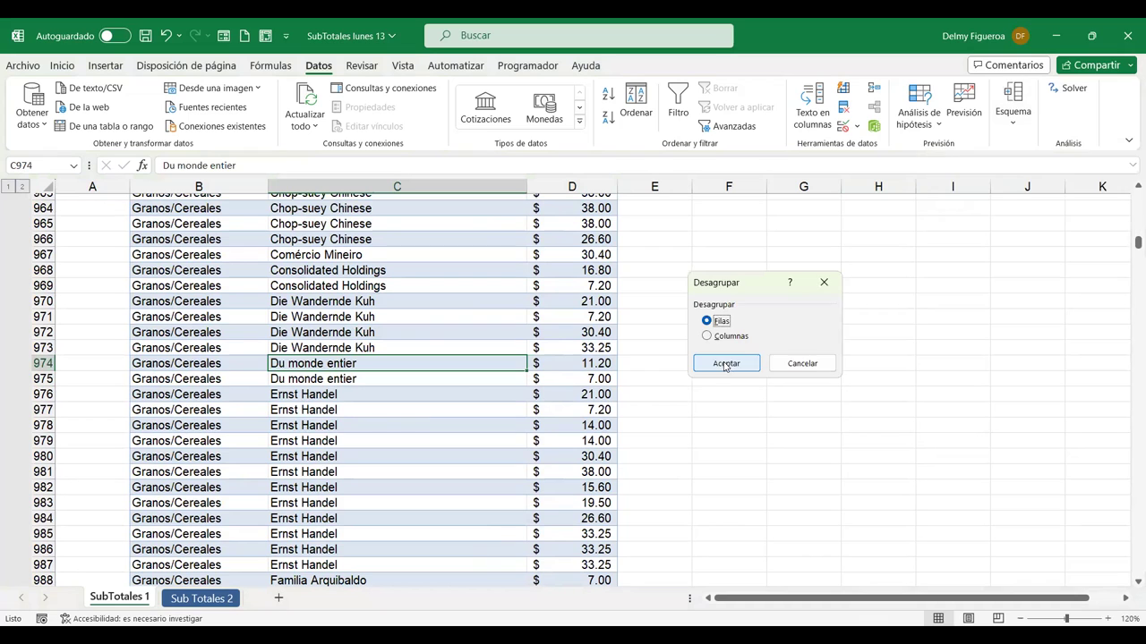
pyautogui.click(723, 362)
pyautogui.scroll(7, 27, 361)
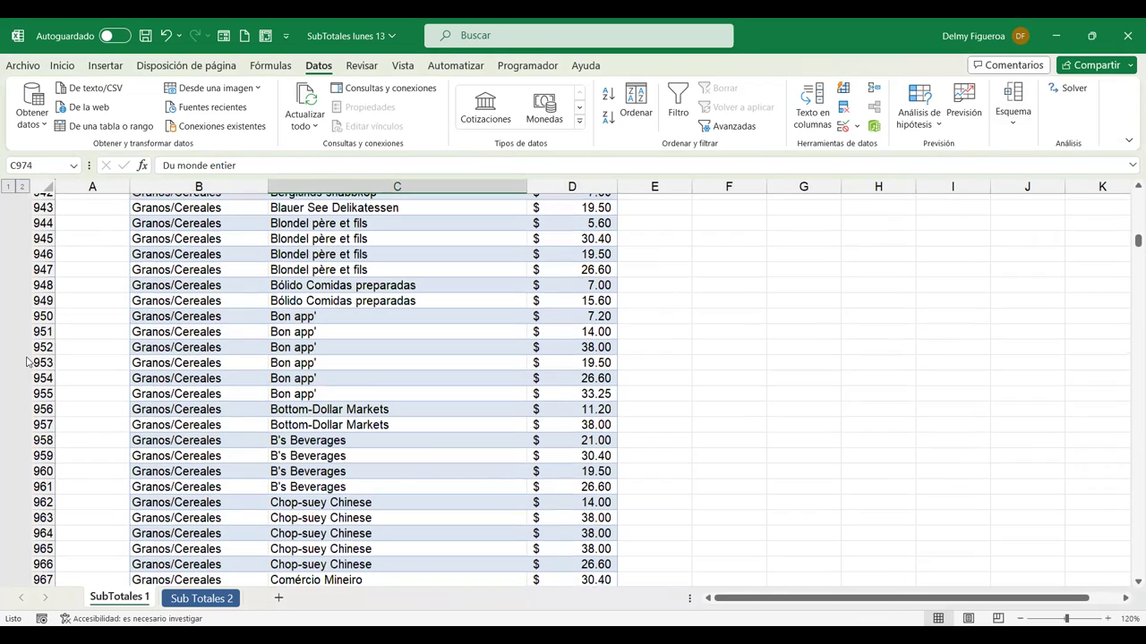
pyautogui.hotkey('ctrl', 'c')
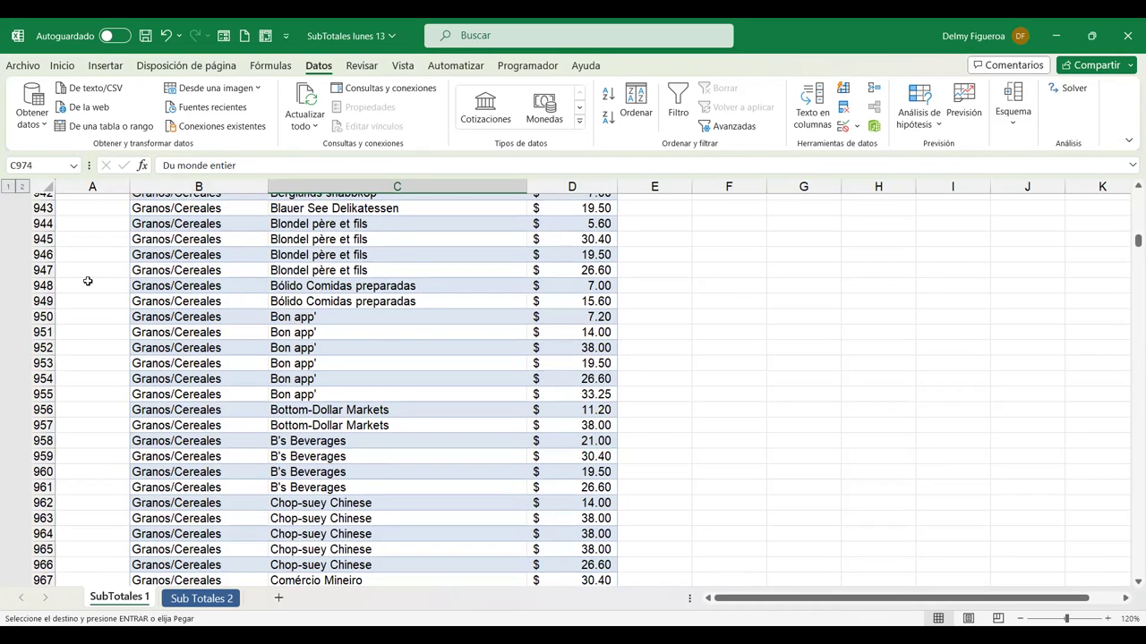
pyautogui.scroll(-5, 87, 283)
pyautogui.scroll(-1, 87, 284)
pyautogui.press('Escape')
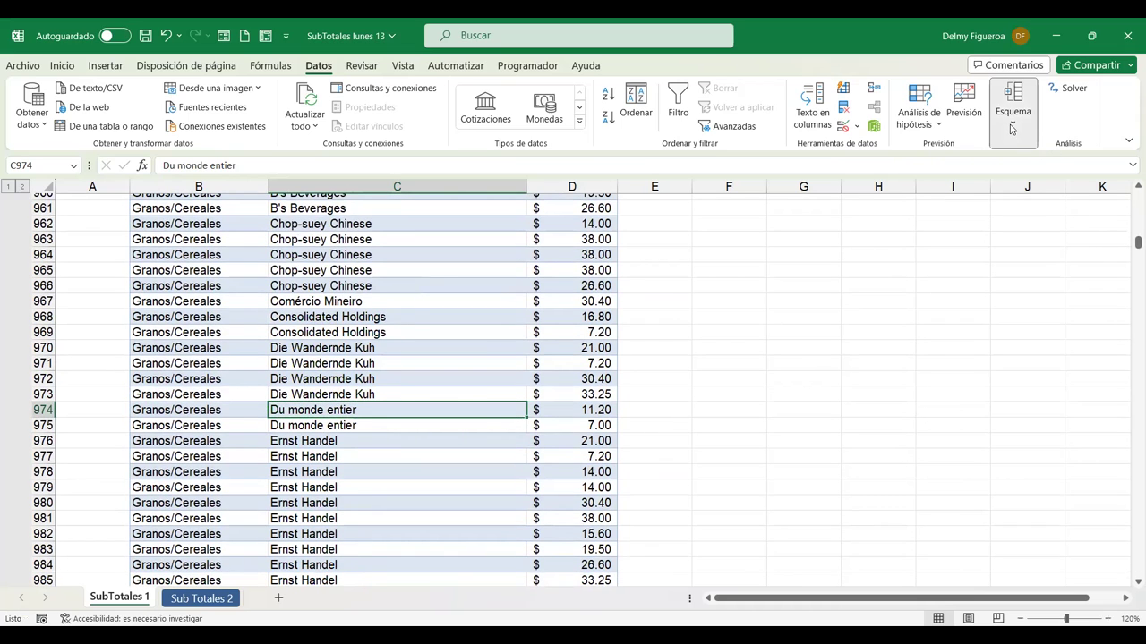
# Reopen the outline grouping options and scroll through the list to check the remaining groups.
pyautogui.click(1011, 129)
pyautogui.scroll(-11, 224, 376)
pyautogui.scroll(-9, 26, 438)
pyautogui.scroll(-12, 26, 437)
pyautogui.scroll(-13, 16, 455)
pyautogui.scroll(-6, 16, 456)
pyautogui.scroll(-6, 16, 456)
pyautogui.scroll(-14, 16, 455)
pyautogui.scroll(-8, 15, 457)
pyautogui.scroll(2, 430, 314)
pyautogui.scroll(2, 429, 317)
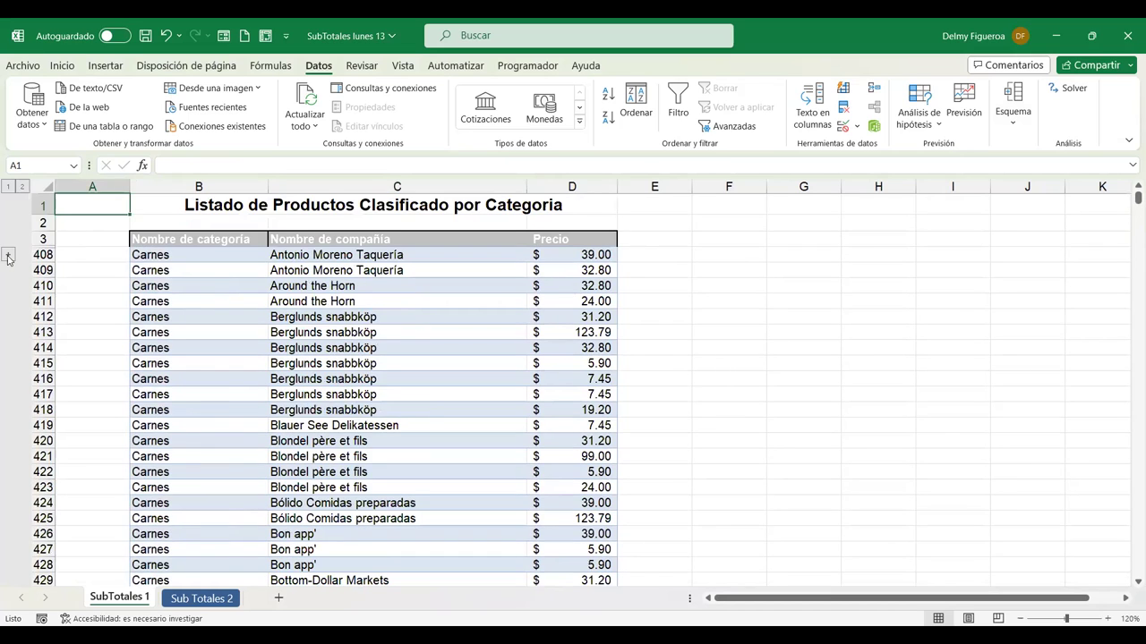
# Expand the collapsed Bebidas rows 4–407 beside row 408, then try Datos > Esquema > Subtotal.
pyautogui.click(9, 255)
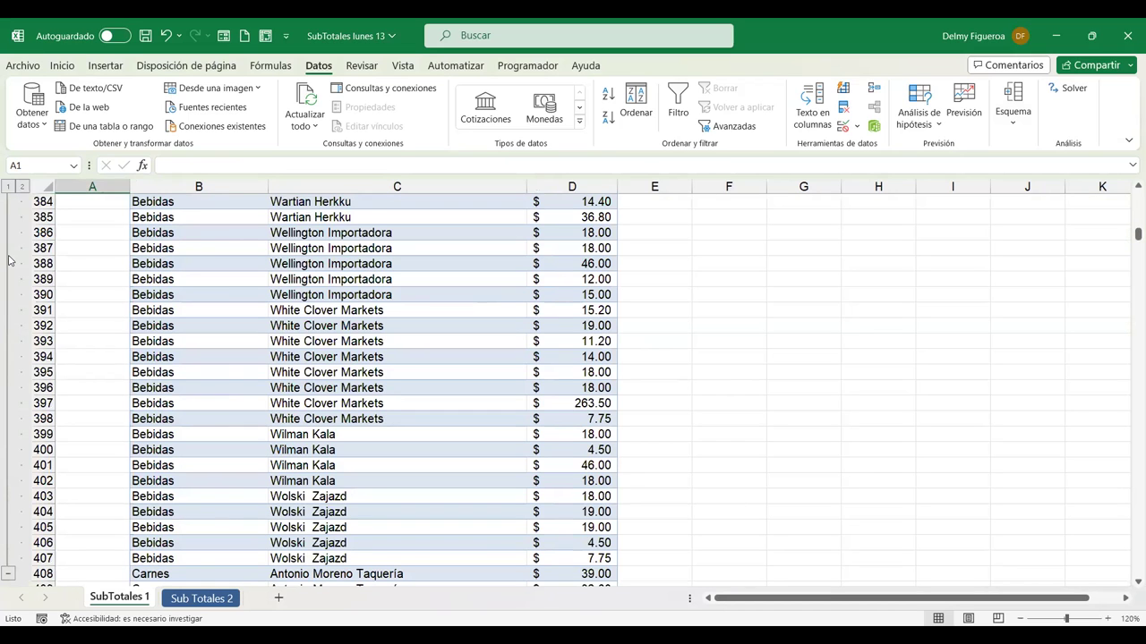
pyautogui.scroll(3, 585, 290)
pyautogui.scroll(10, 585, 290)
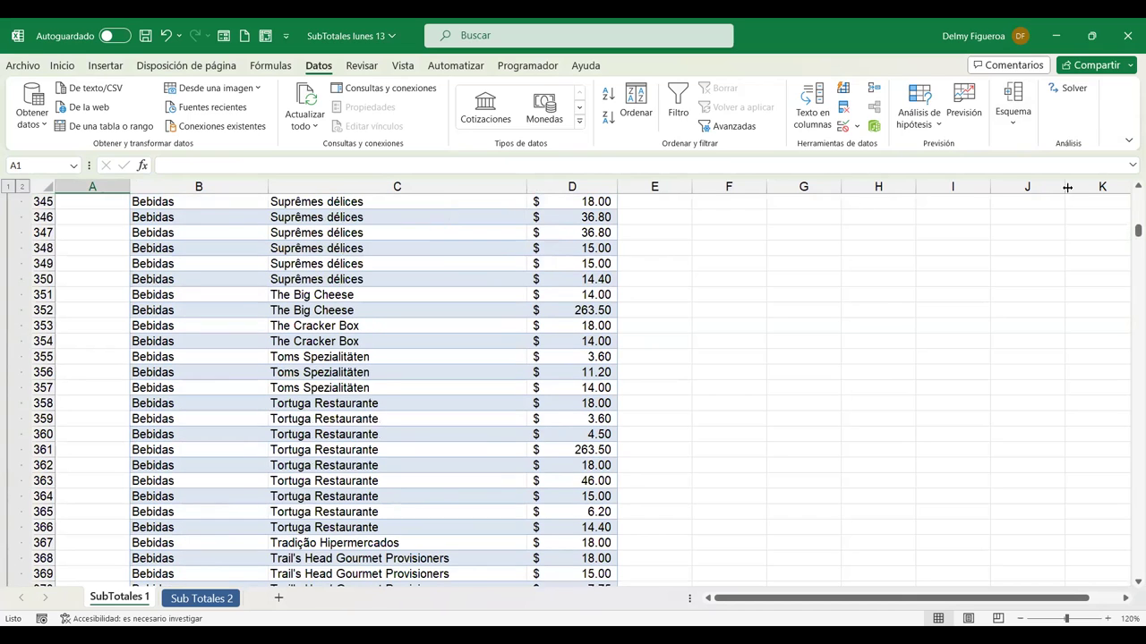
pyautogui.click(1012, 112)
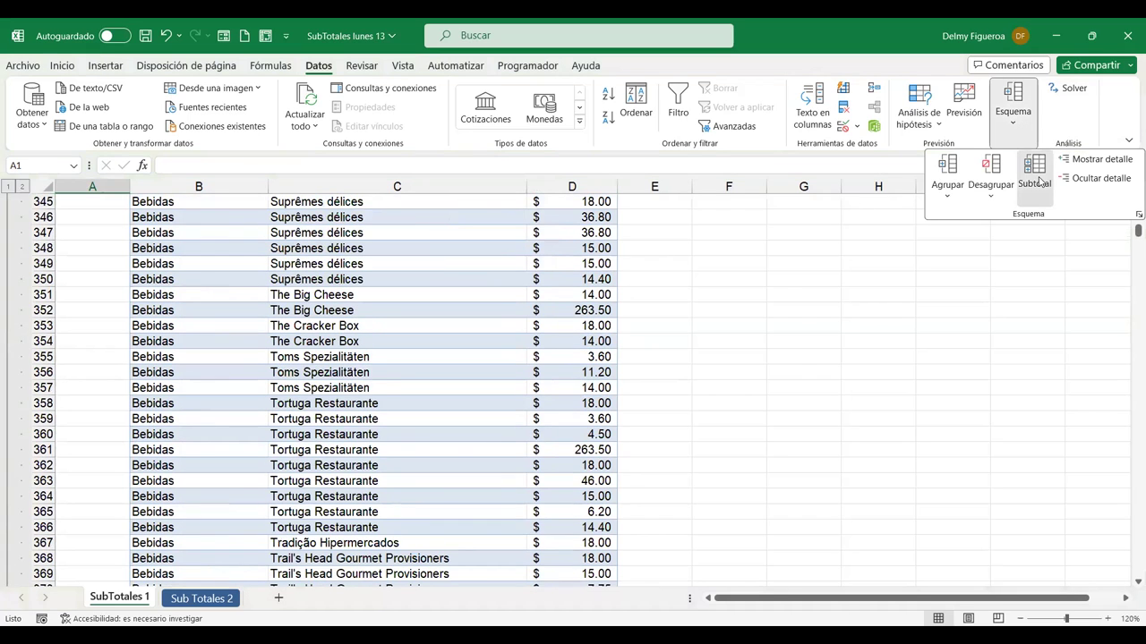
pyautogui.click(1034, 172)
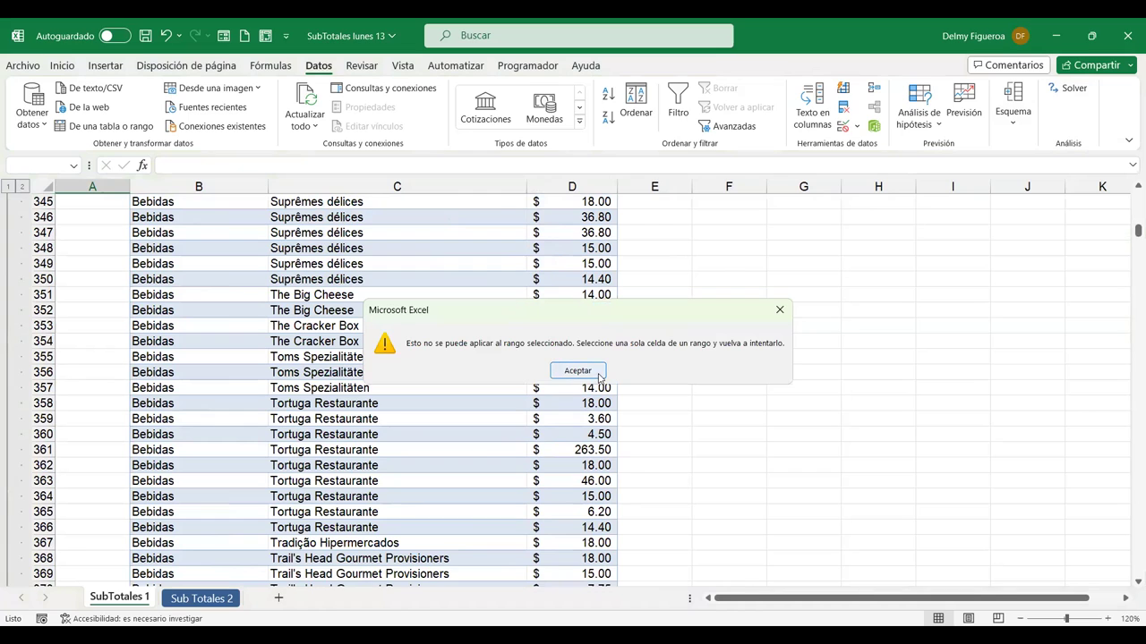
# Dismiss the range error, select the whole table and remove all subtotals with Quitar todos.
pyautogui.click(579, 370)
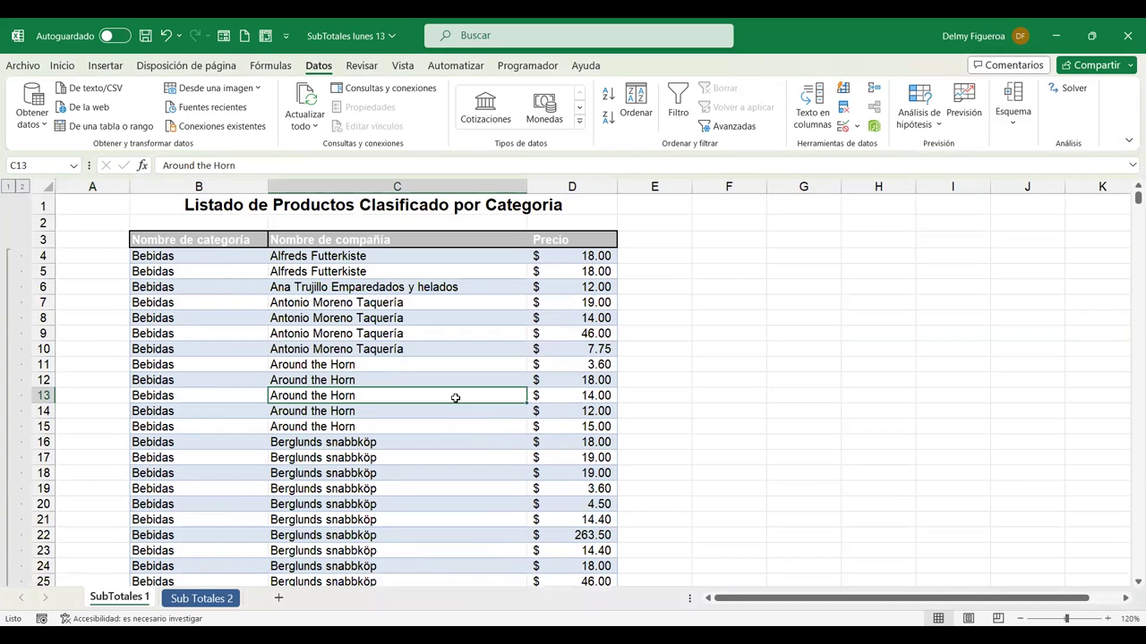
pyautogui.hotkey('ctrl', 'a')
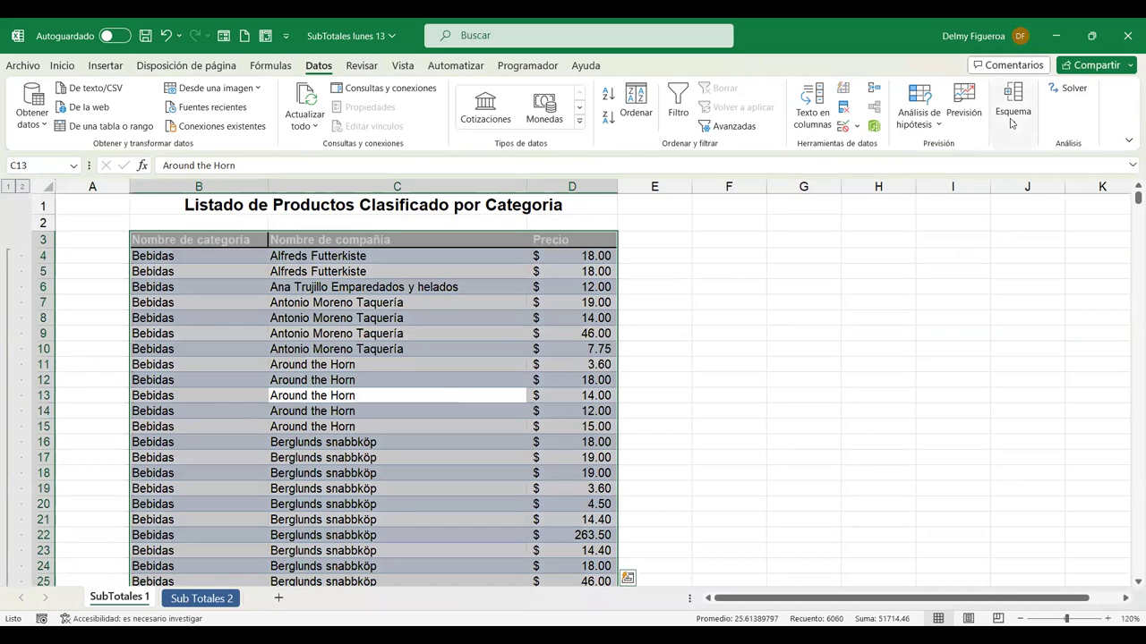
pyautogui.click(1012, 105)
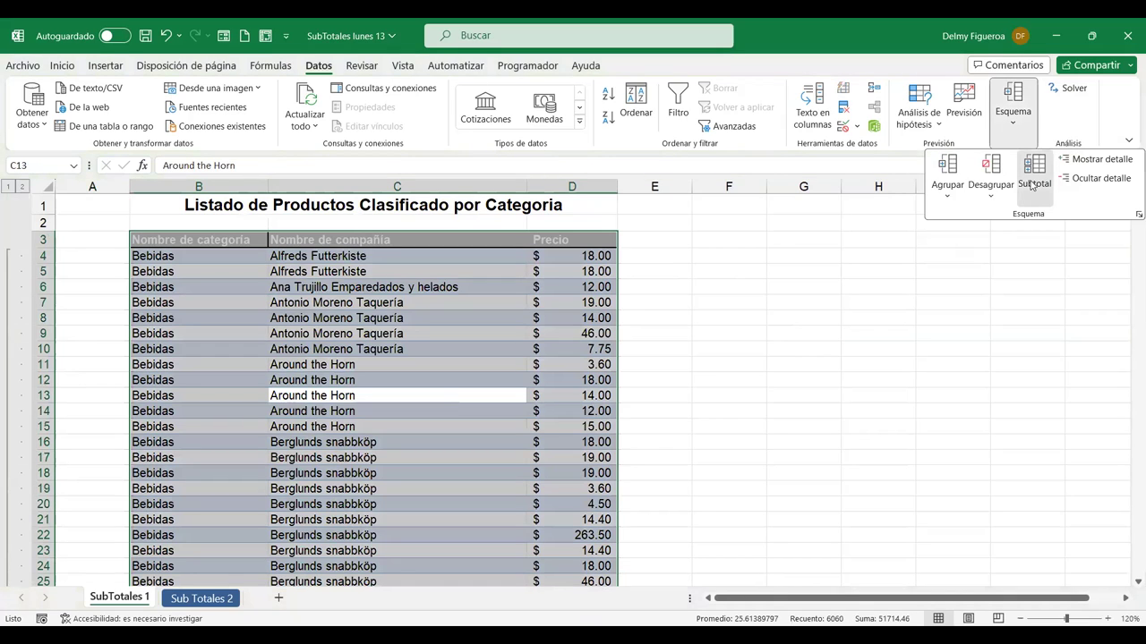
pyautogui.click(1034, 176)
pyautogui.click(705, 435)
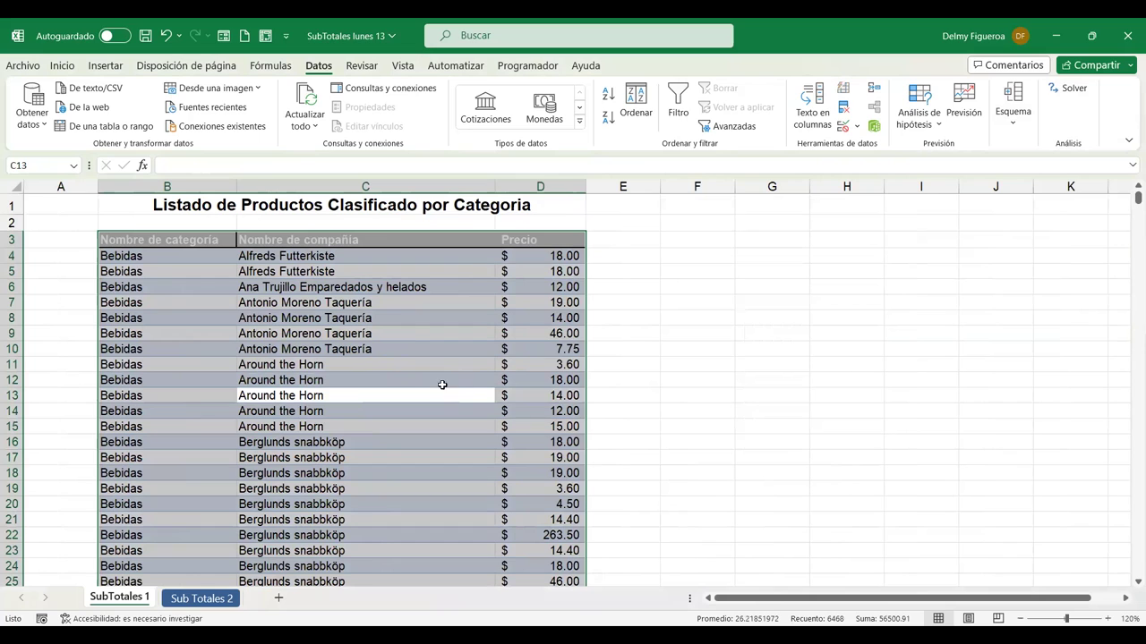
# Select single cell C8 inside the data and reopen the outline grouping options.
pyautogui.click(364, 305)
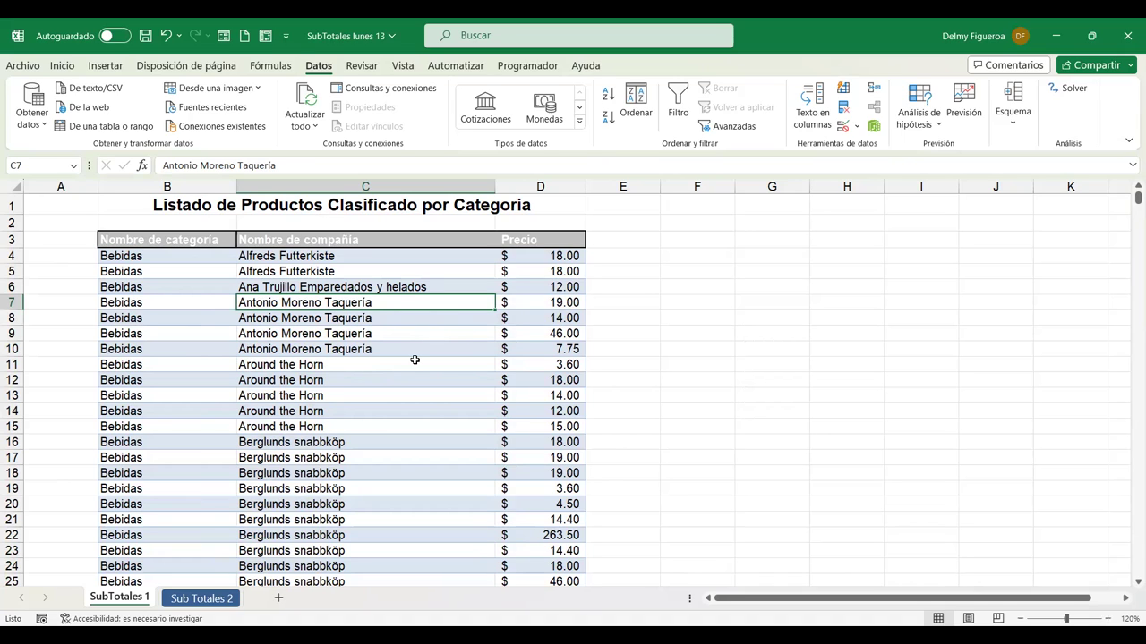
pyautogui.click(376, 320)
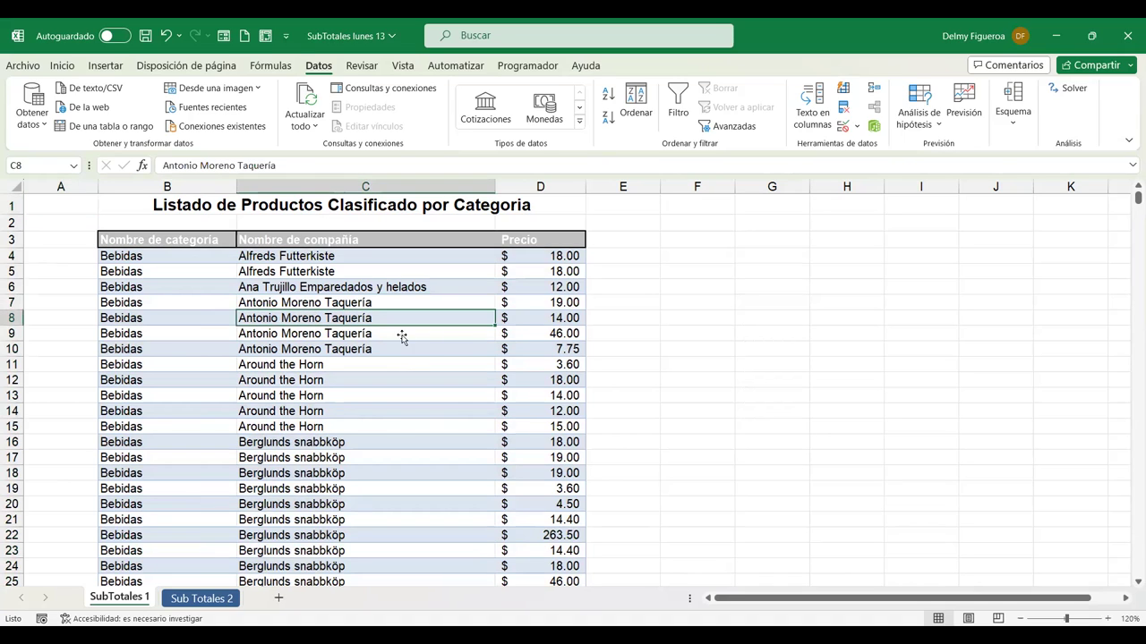
pyautogui.click(1026, 125)
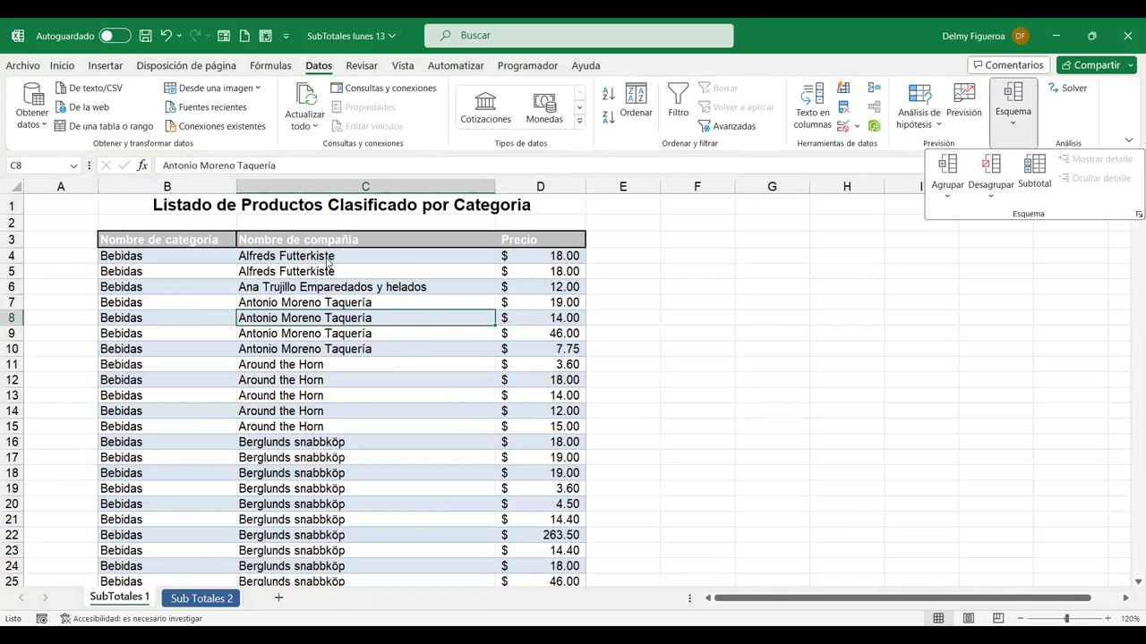
pyautogui.click(59, 66)
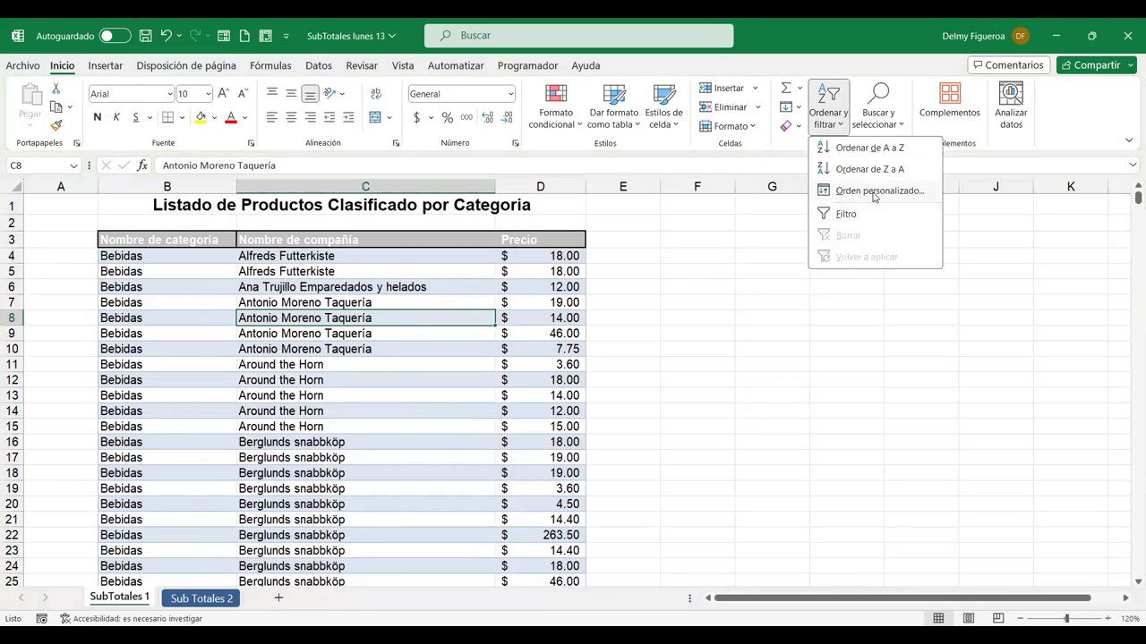
pyautogui.press('u')
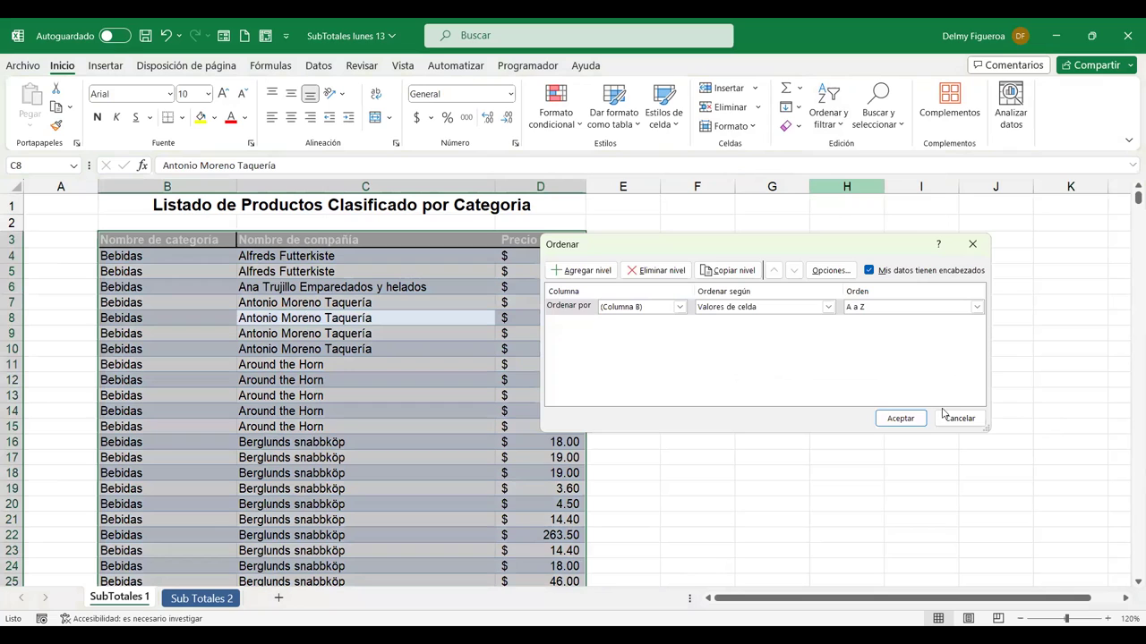
pyautogui.click(959, 419)
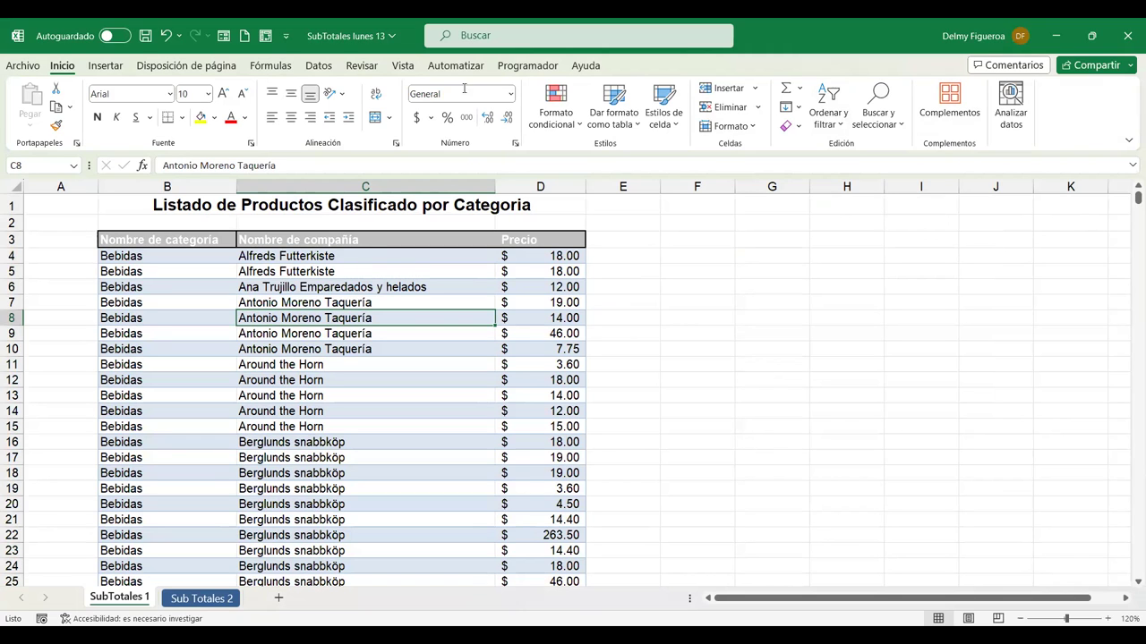
# Open the Subtotales dialog from Datos > Esquema, summing Precio per change in Nombre de categoría.
pyautogui.click(319, 65)
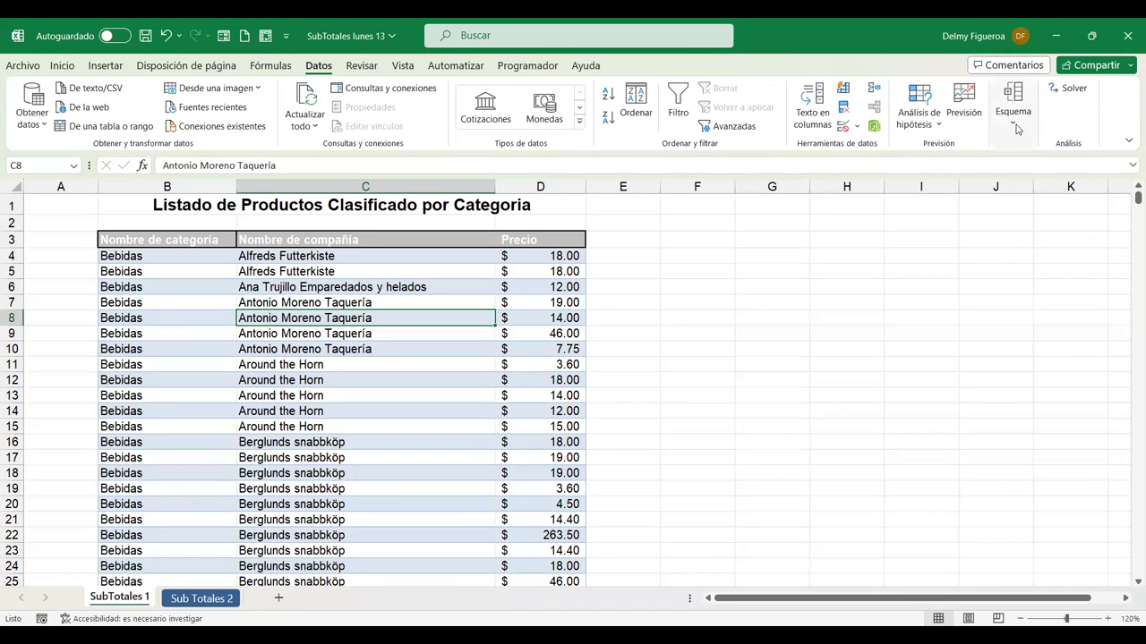
pyautogui.click(1016, 124)
pyautogui.click(1041, 184)
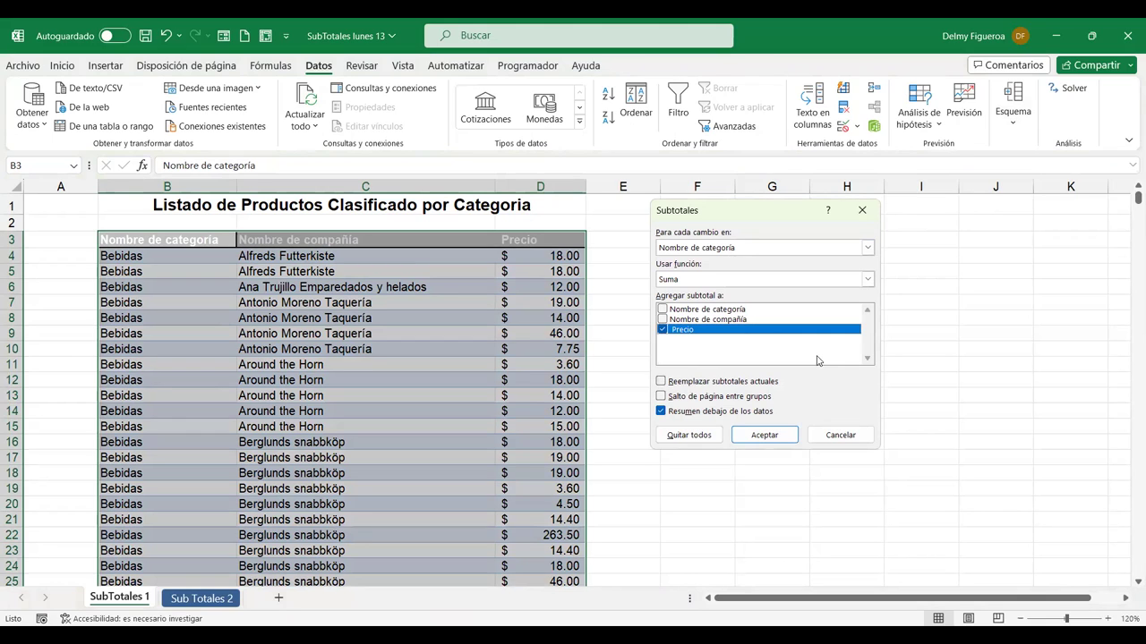
# Add a page break between category groups, place totals above the data, and apply the Suma subtotals.
pyautogui.click(662, 398)
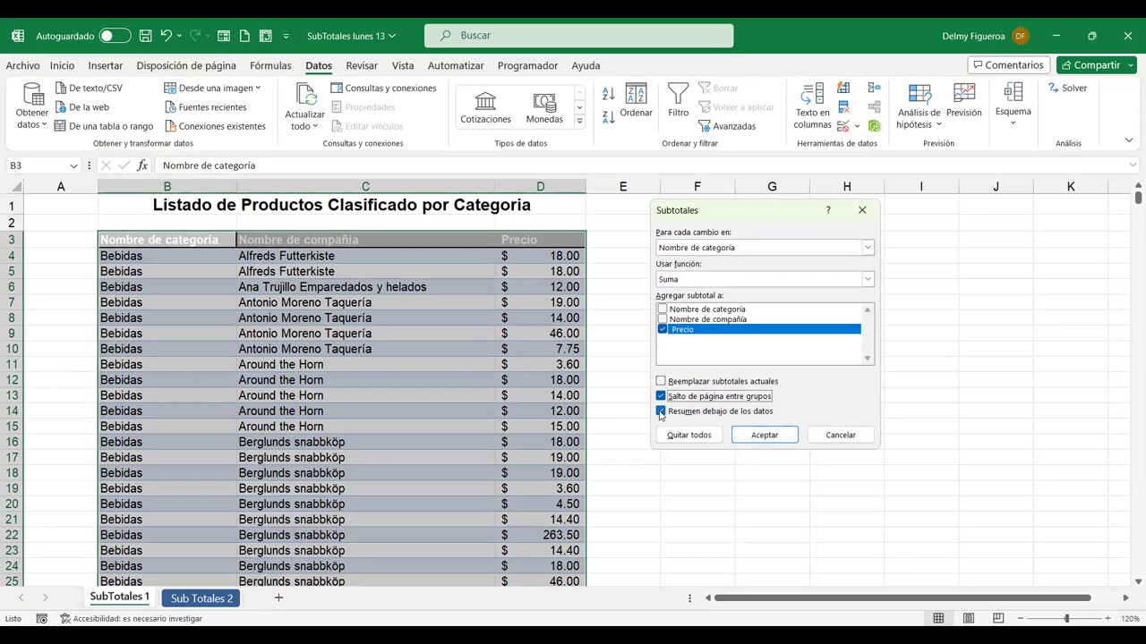
pyautogui.click(661, 413)
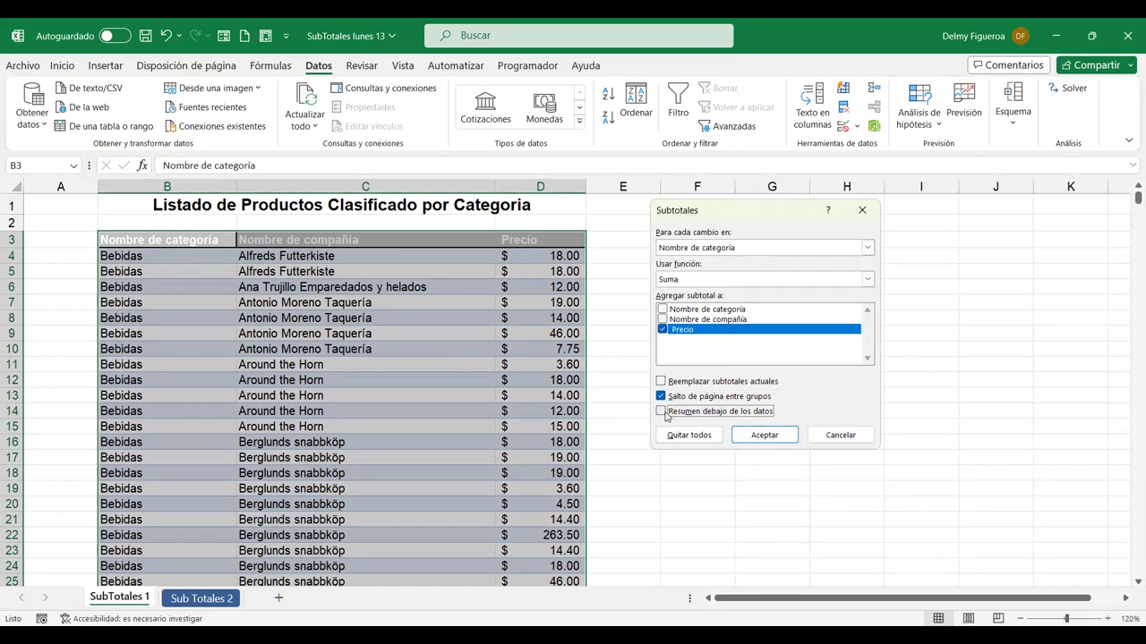
pyautogui.click(770, 438)
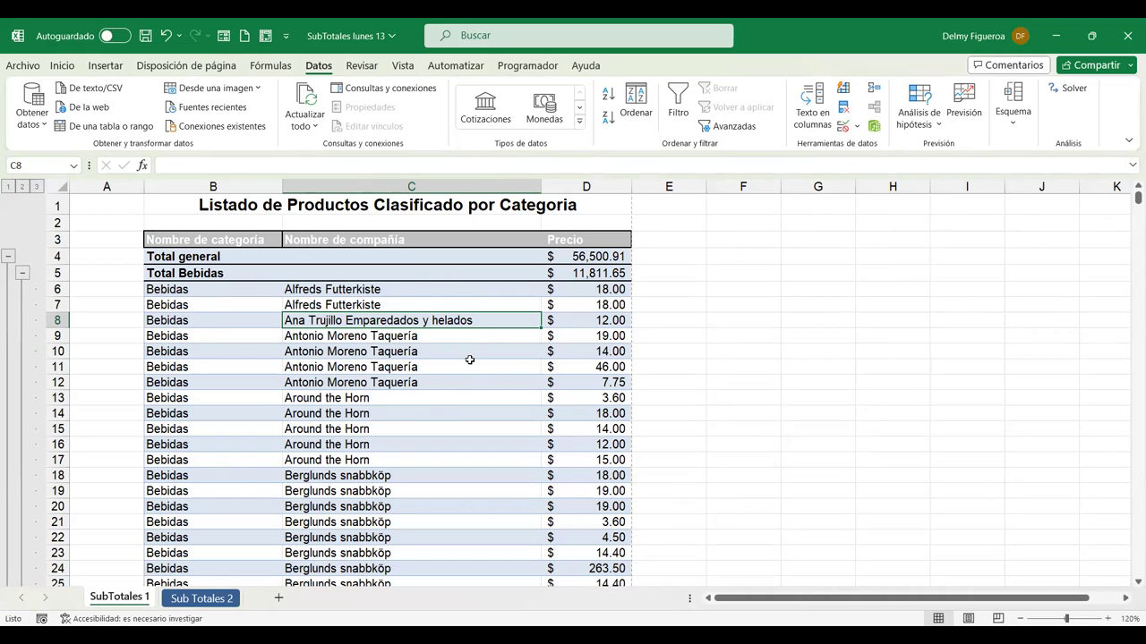
# Scroll down the subtotalled list to inspect the page breaks and Total Bebidas 11,811.65, then bring up the Vista tab.
pyautogui.scroll(-5, 469, 360)
pyautogui.scroll(-6, 469, 360)
pyautogui.scroll(-4, 469, 360)
pyautogui.scroll(-4, 469, 360)
pyautogui.scroll(-7, 471, 360)
pyautogui.scroll(-7, 471, 361)
pyautogui.scroll(-1, 471, 361)
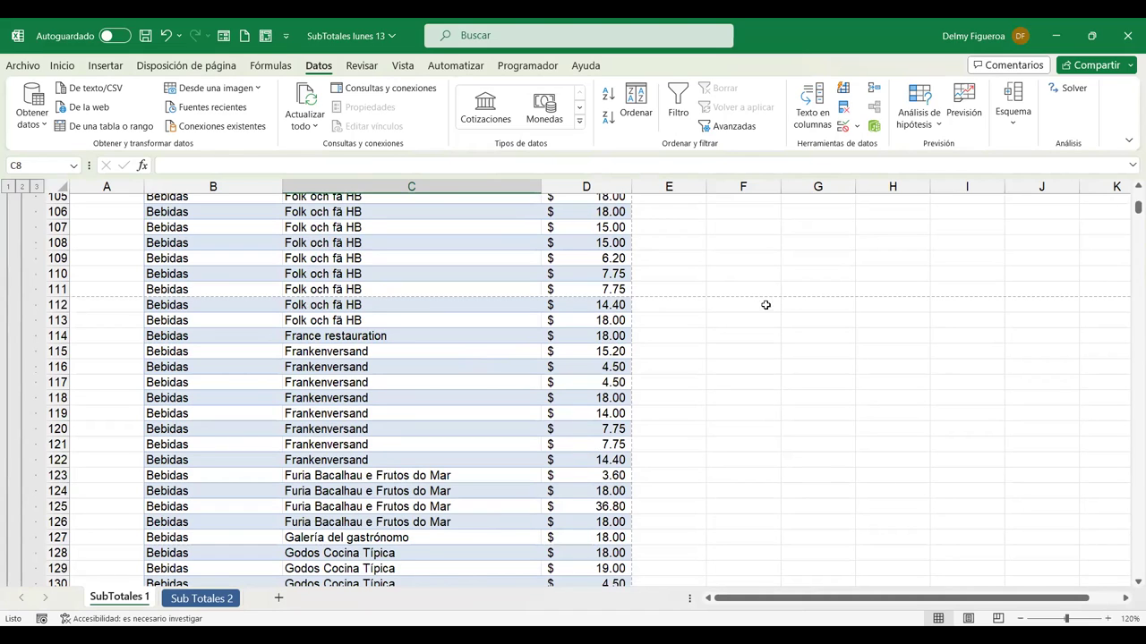
pyautogui.click(404, 68)
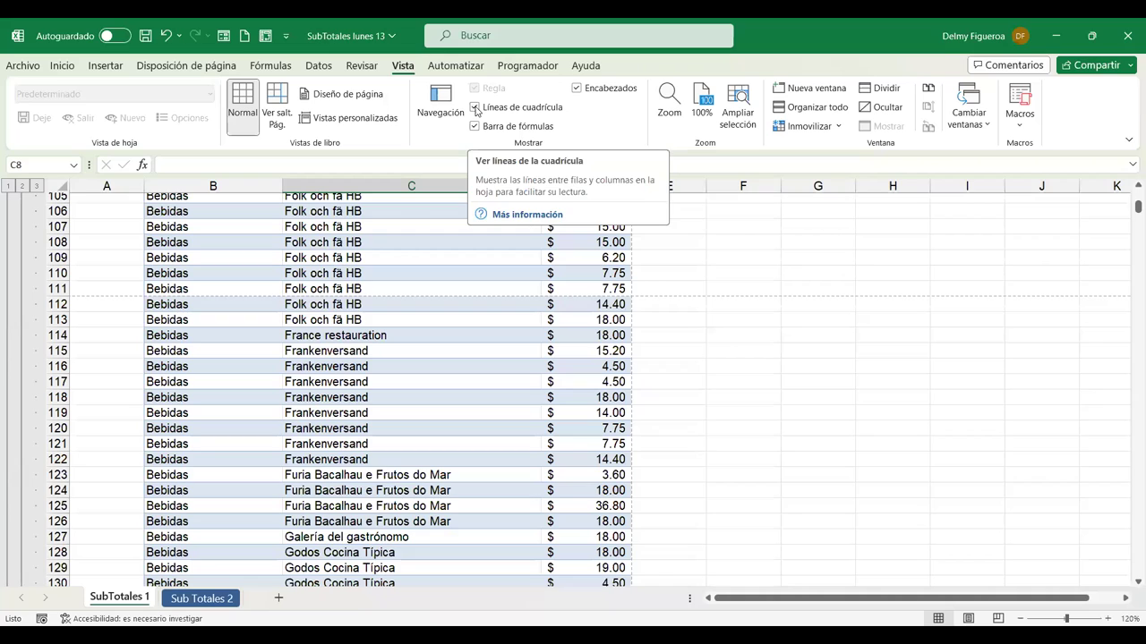
# Hide the sheet's gridlines and open the print preview with Ctrl+P.
pyautogui.click(476, 108)
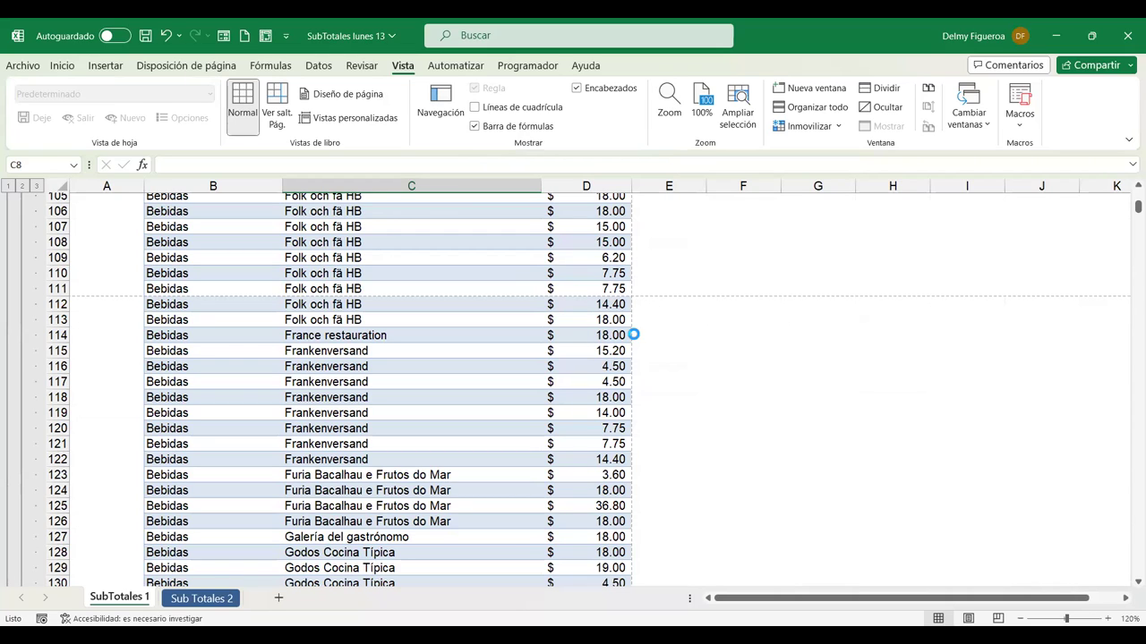
pyautogui.hotkey('ctrl', 'p')
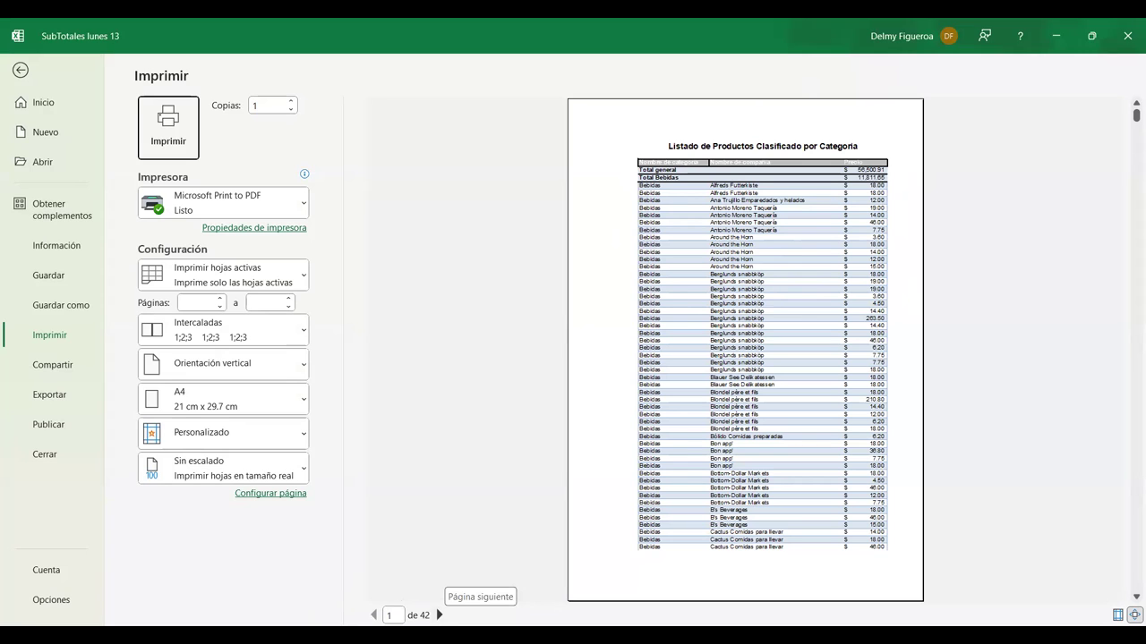
# Page through the preview to page 11, where Carnes begins, then return to the sheet.
pyautogui.click(440, 616)
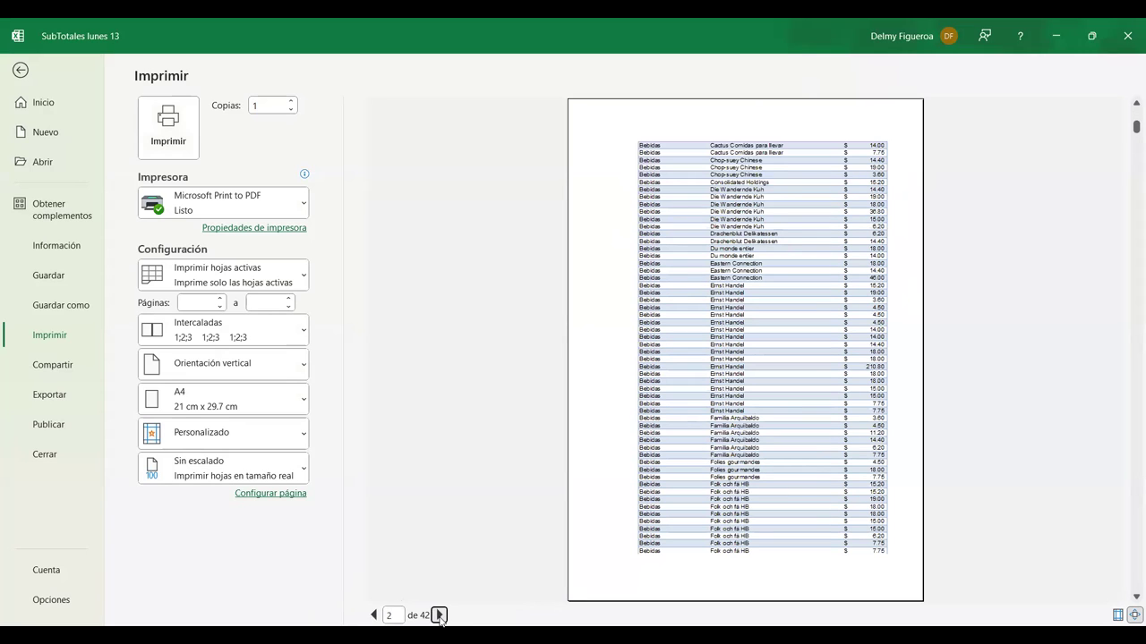
pyautogui.click(440, 616)
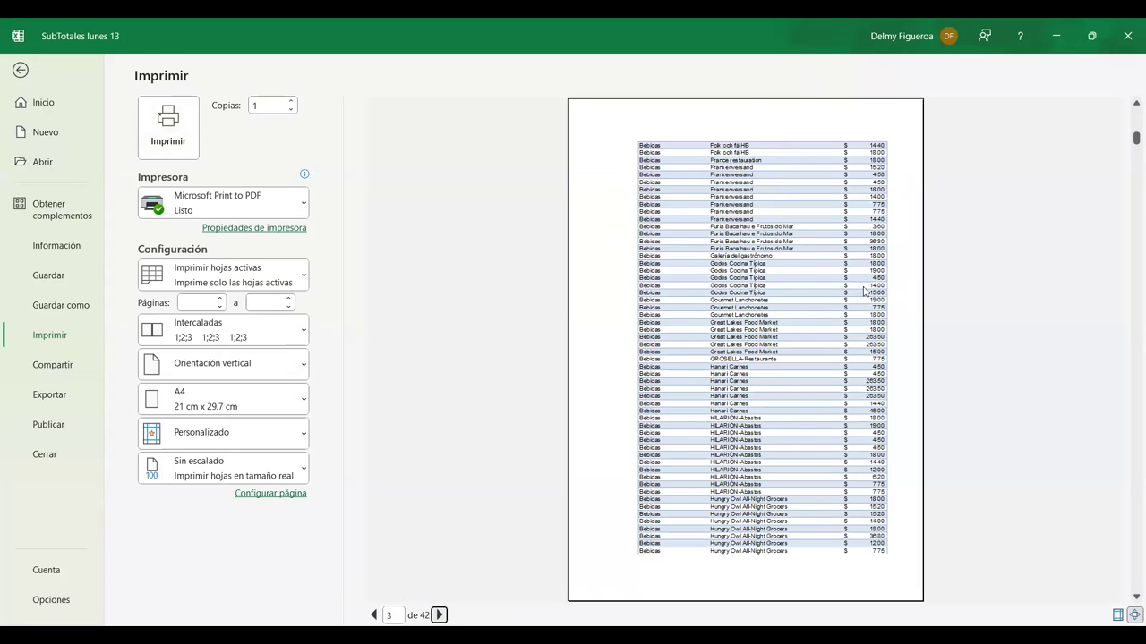
pyautogui.click(439, 616)
pyautogui.click(439, 616)
pyautogui.click(439, 616)
pyautogui.click(440, 616)
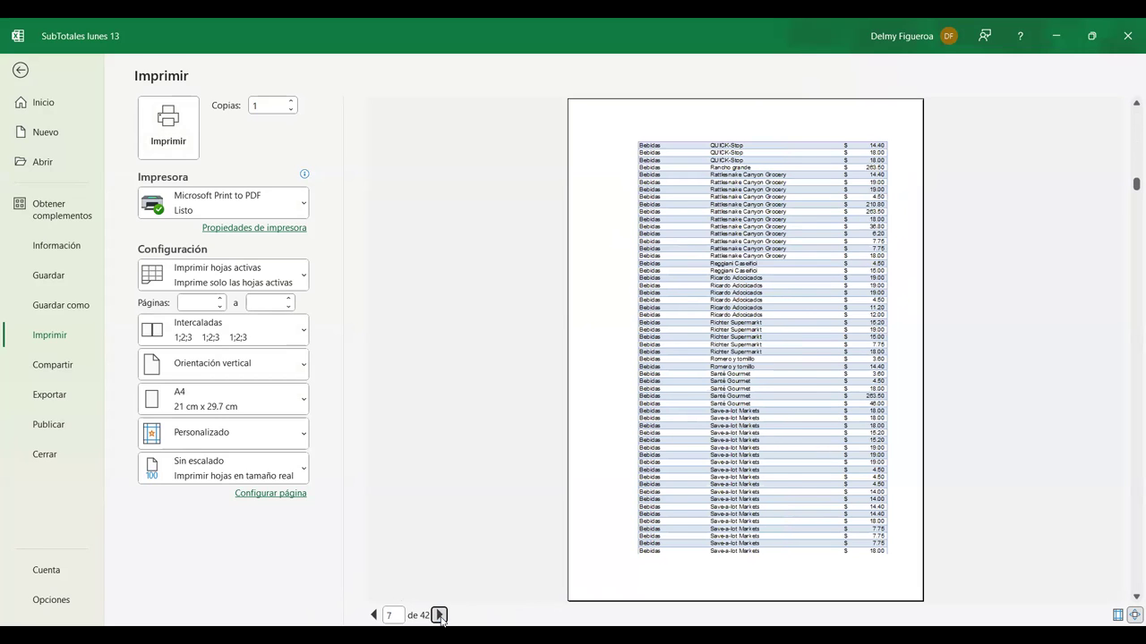
pyautogui.click(440, 616)
pyautogui.click(440, 616)
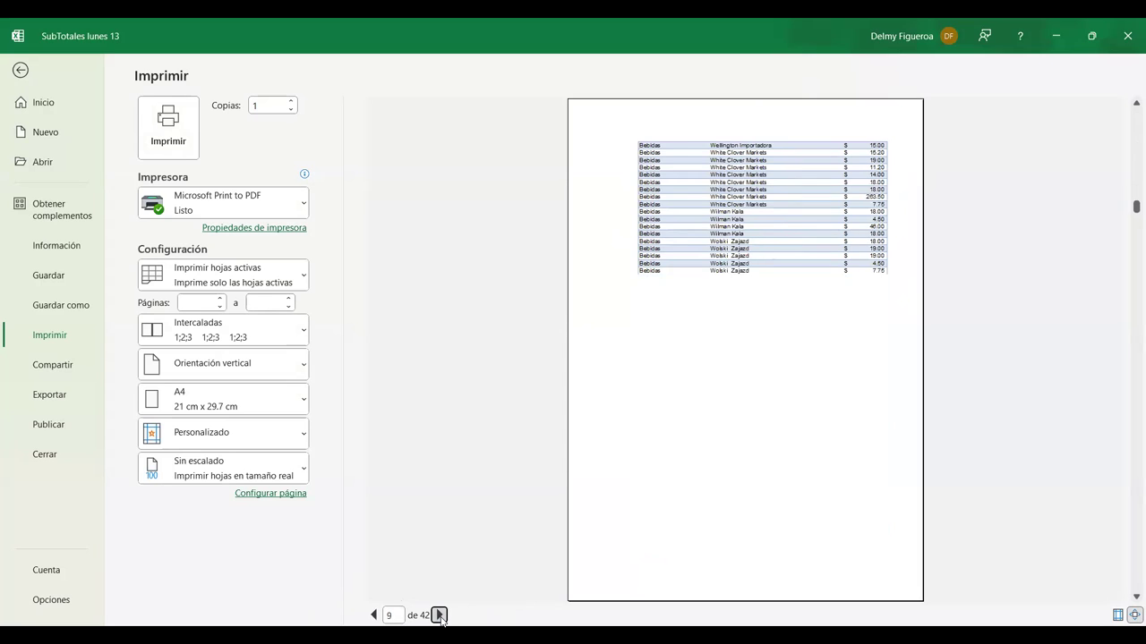
pyautogui.click(440, 616)
pyautogui.click(439, 616)
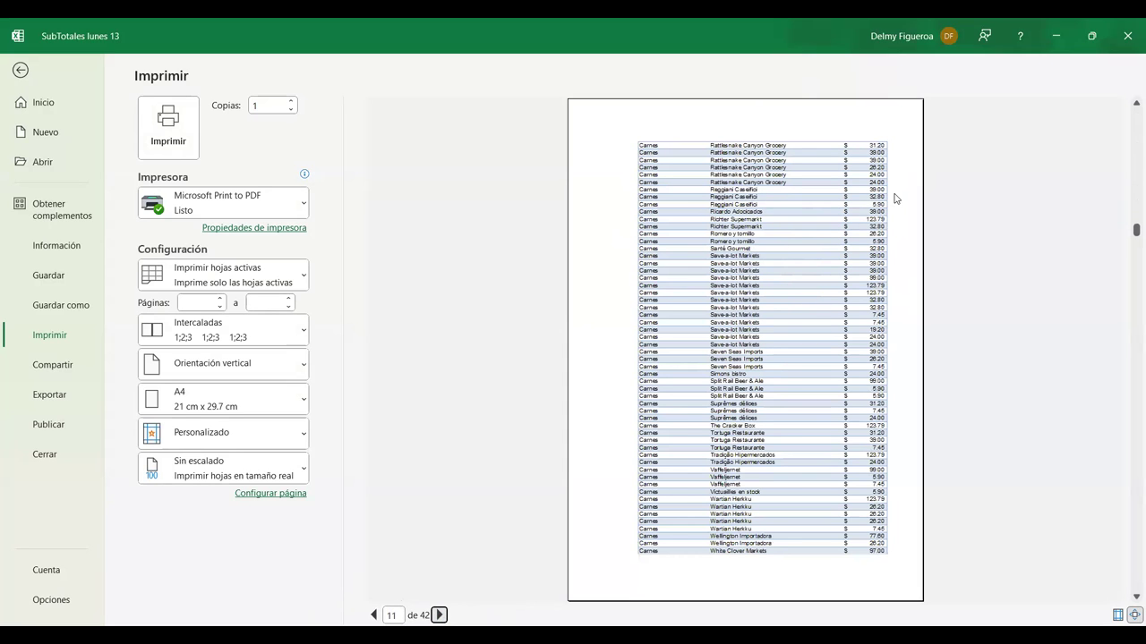
pyautogui.press('Escape')
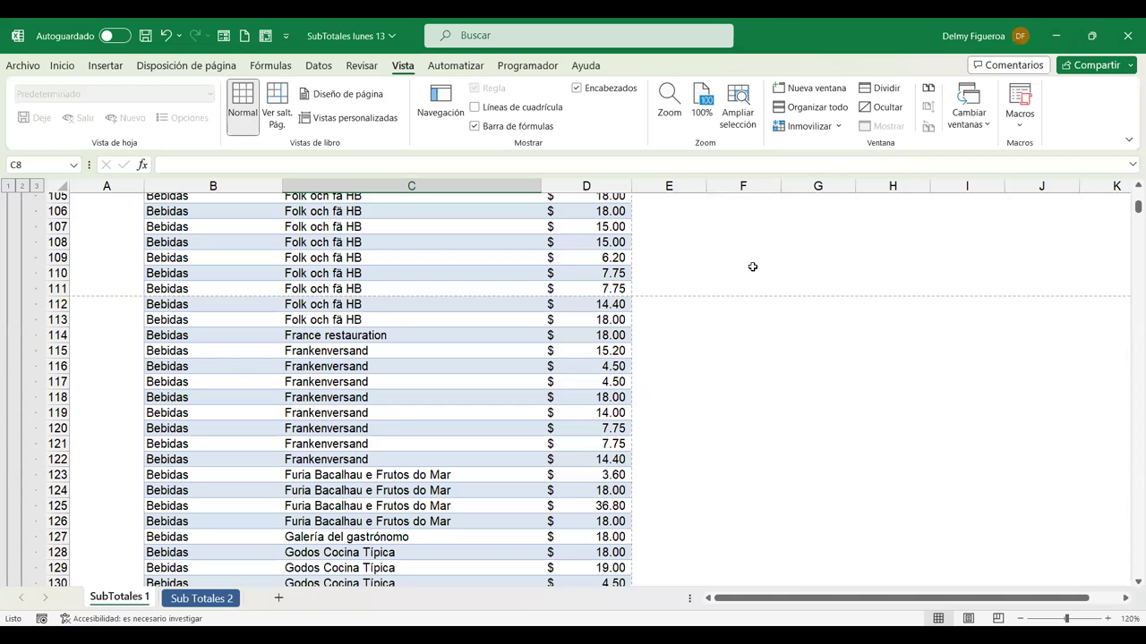
pyautogui.scroll(-7, 658, 385)
pyautogui.scroll(-3, 659, 385)
pyautogui.scroll(-6, 659, 383)
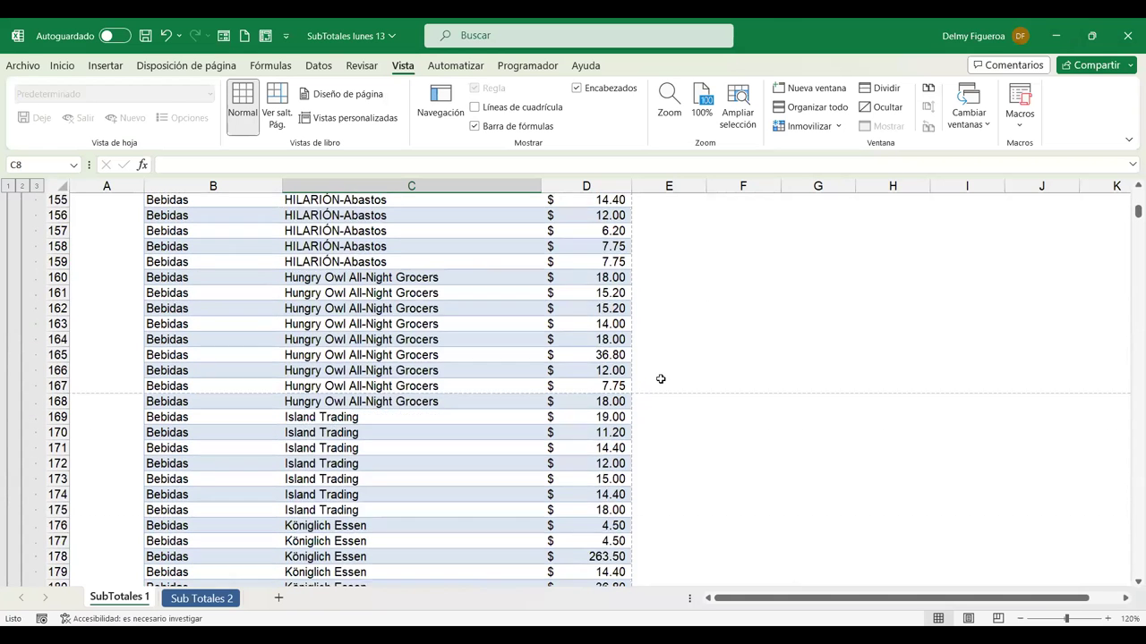
pyautogui.scroll(-3, 659, 380)
pyautogui.scroll(-6, 658, 376)
pyautogui.scroll(-1, 658, 375)
pyautogui.scroll(-8, 659, 374)
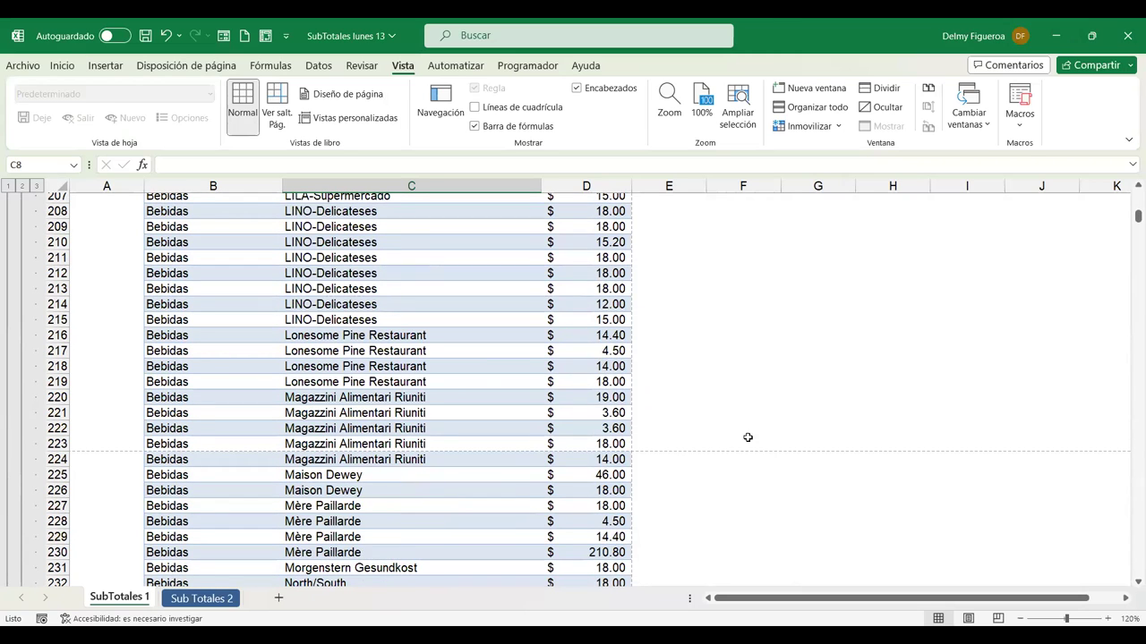
pyautogui.scroll(-3, 787, 414)
pyautogui.scroll(-2, 779, 412)
pyautogui.scroll(-5, 712, 394)
pyautogui.scroll(-5, 711, 394)
pyautogui.scroll(-2, 711, 395)
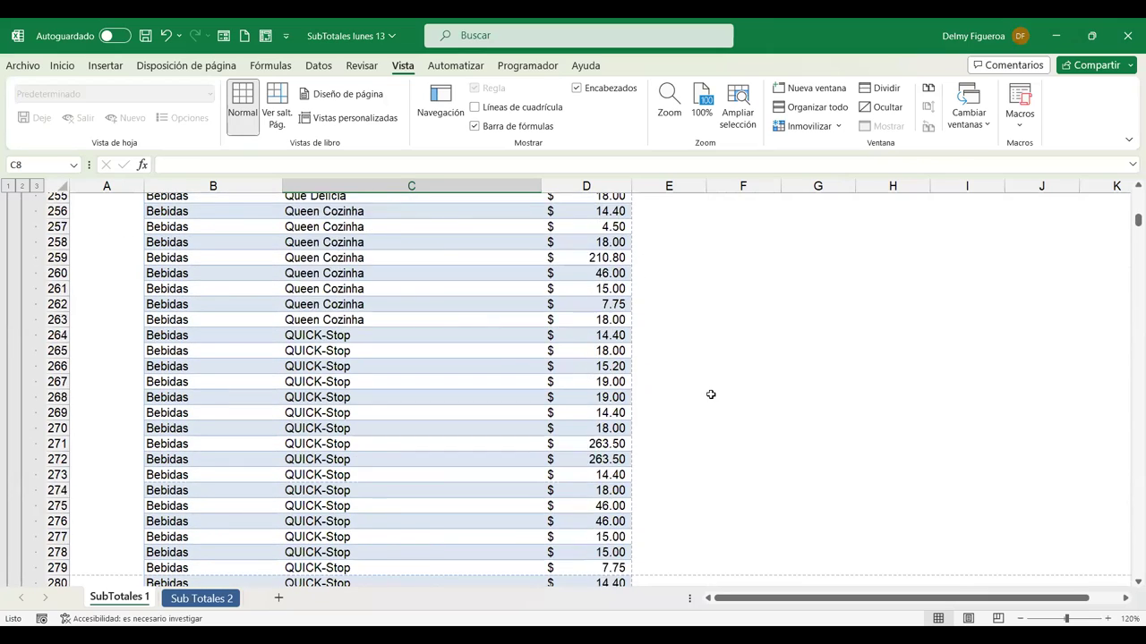
pyautogui.scroll(-5, 711, 395)
pyautogui.scroll(-7, 612, 357)
pyautogui.scroll(-2, 492, 376)
pyautogui.scroll(-2, 358, 394)
pyautogui.scroll(-6, 242, 411)
pyautogui.scroll(-13, 241, 411)
pyautogui.scroll(-2, 241, 411)
pyautogui.scroll(-11, 241, 410)
pyautogui.scroll(-3, 242, 410)
pyautogui.scroll(3, 242, 411)
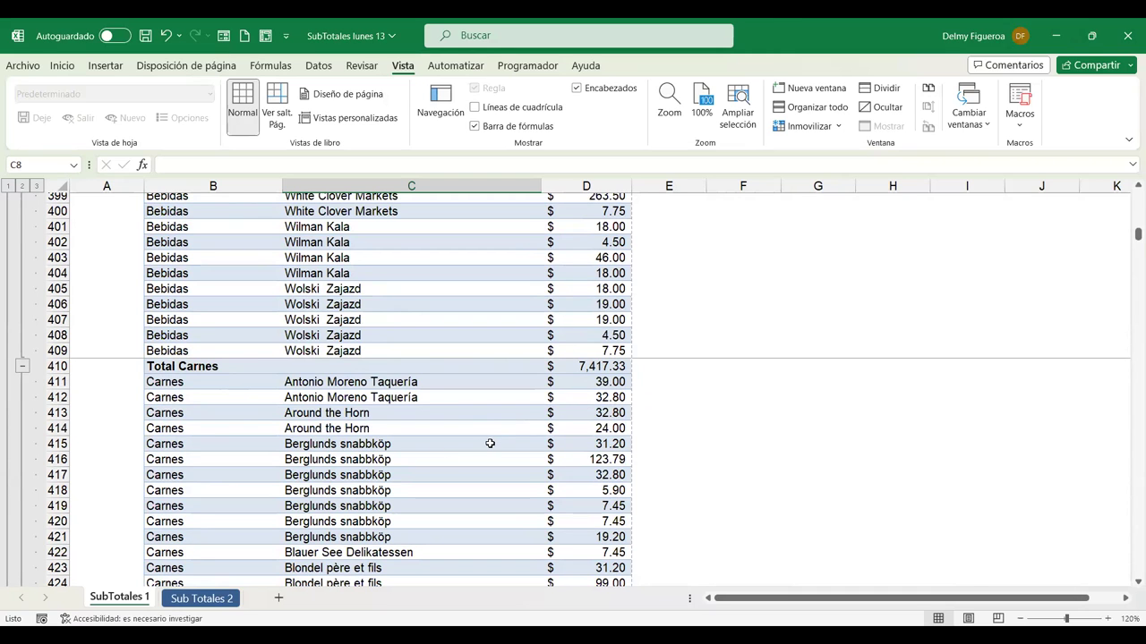
pyautogui.scroll(-8, 656, 409)
pyautogui.scroll(-8, 657, 409)
pyautogui.scroll(-5, 626, 398)
pyautogui.scroll(-7, 605, 384)
pyautogui.scroll(-10, 605, 385)
pyautogui.scroll(-5, 605, 385)
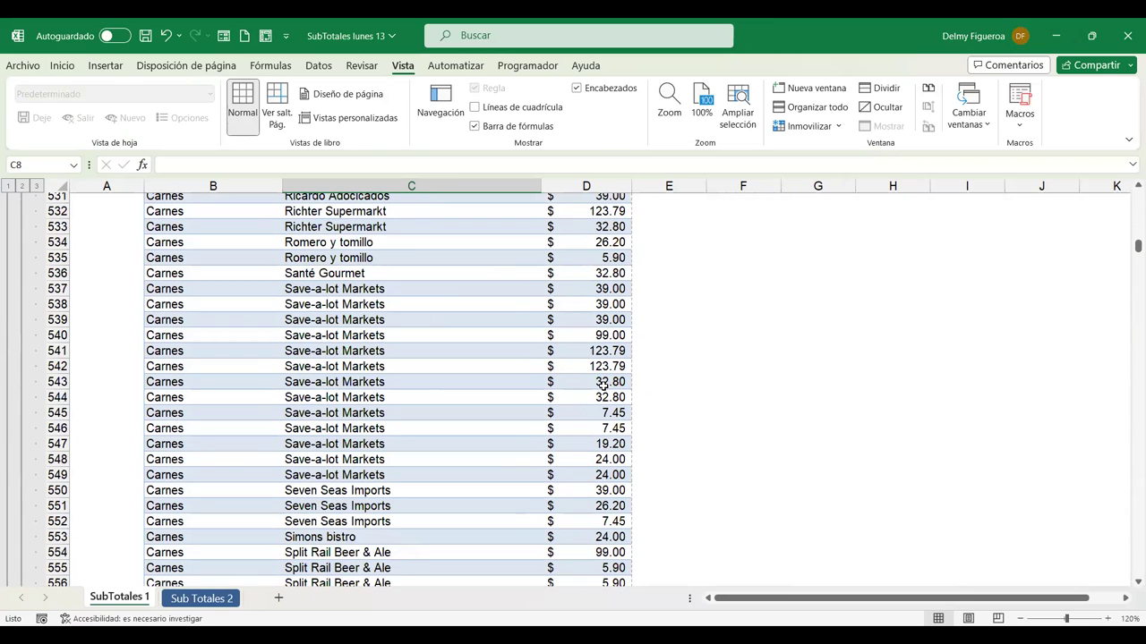
pyautogui.hotkey('ctrl', 'Home')
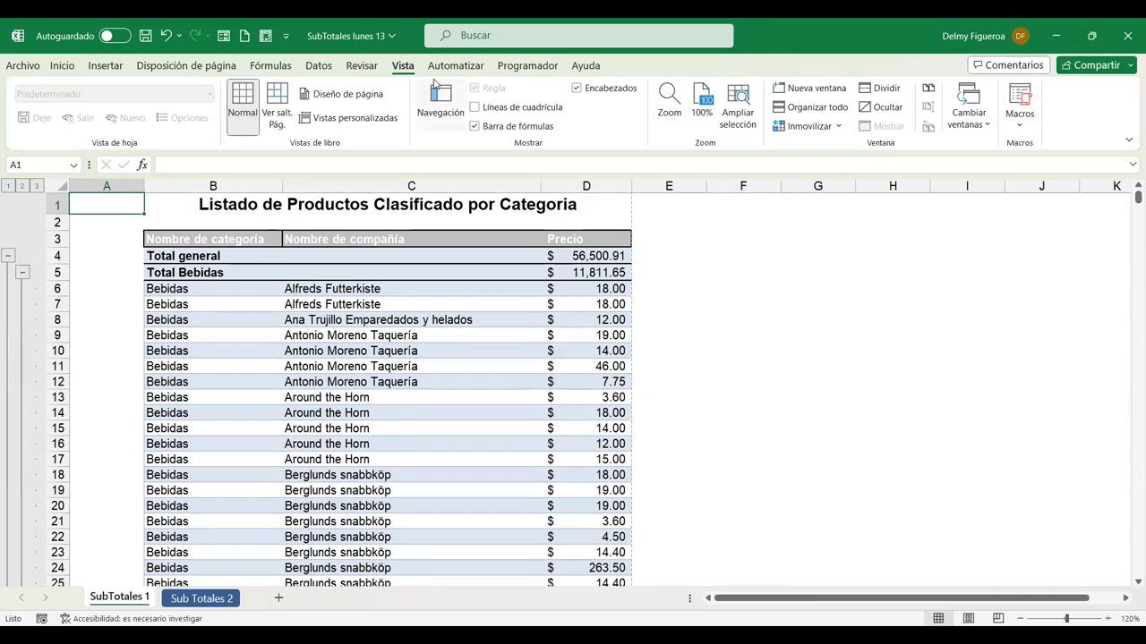
# Dismiss the range warning, select cell C9 in the product list, and reopen the Subtotal settings.
pyautogui.click(318, 68)
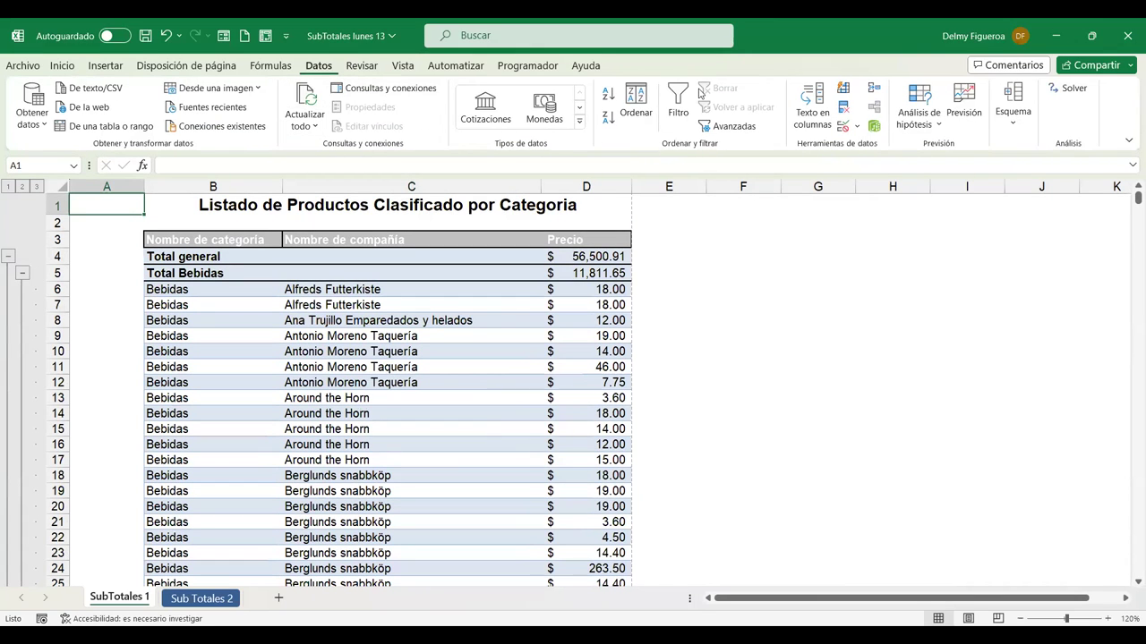
pyautogui.click(1014, 126)
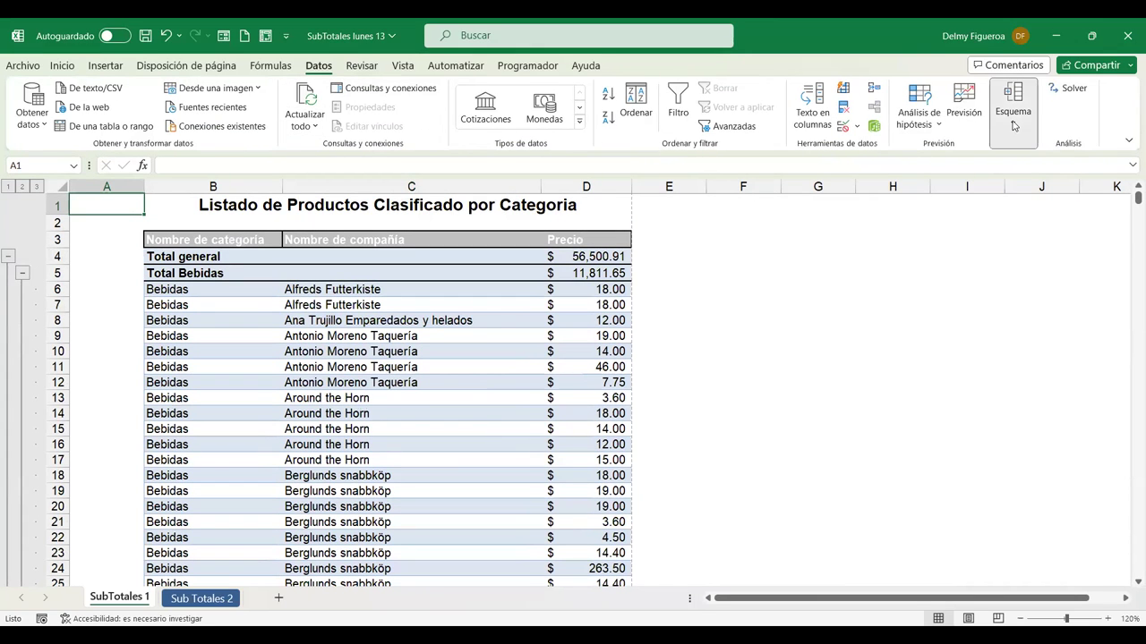
pyautogui.click(1036, 177)
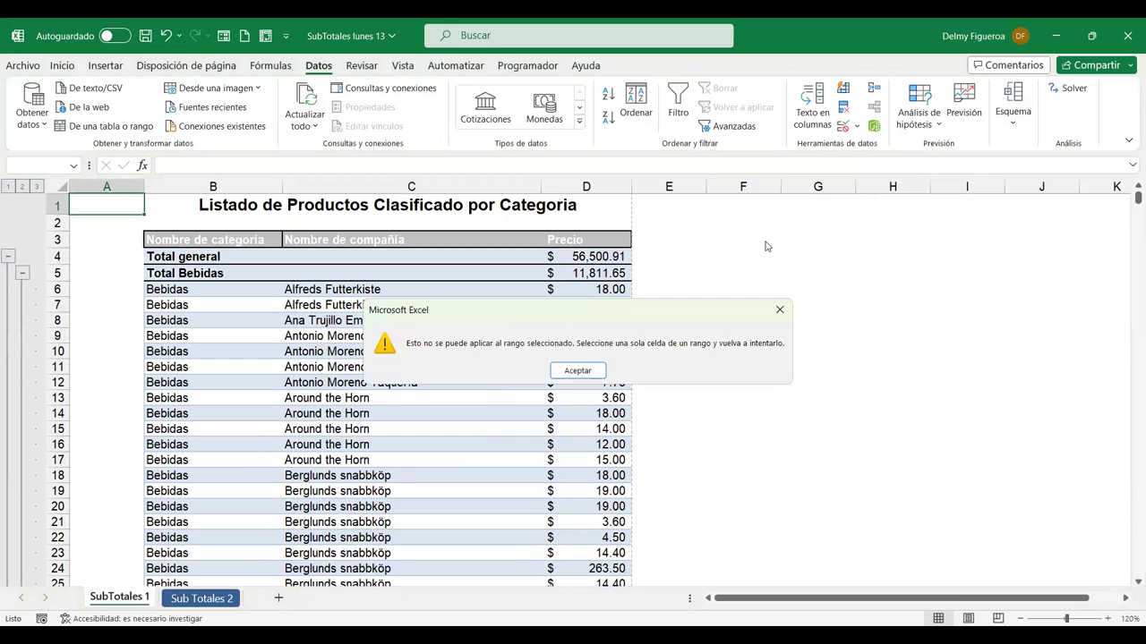
pyautogui.click(574, 374)
pyautogui.click(324, 338)
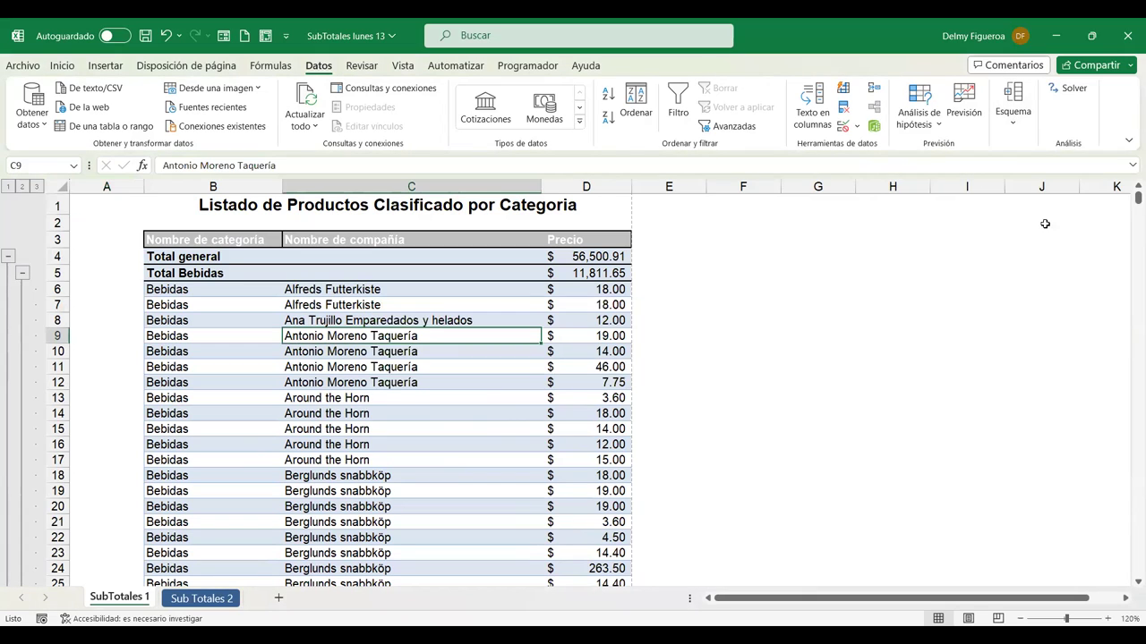
pyautogui.click(1014, 122)
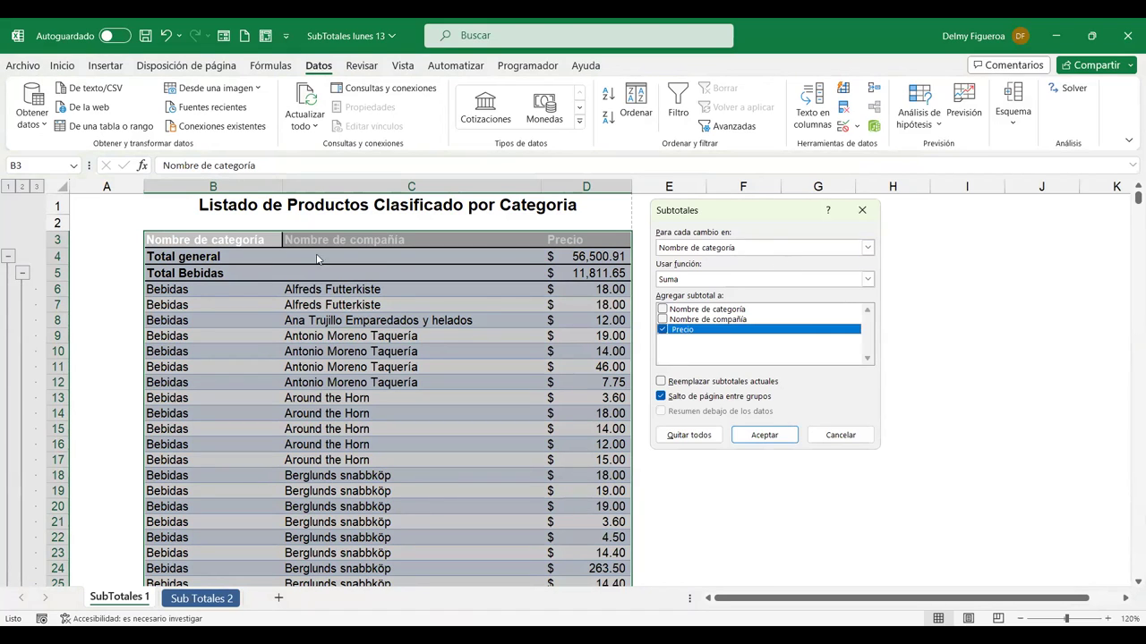
# Add Promedio subtotals per Nombre de compañía without page breaks, keeping the existing category totals.
pyautogui.click(711, 249)
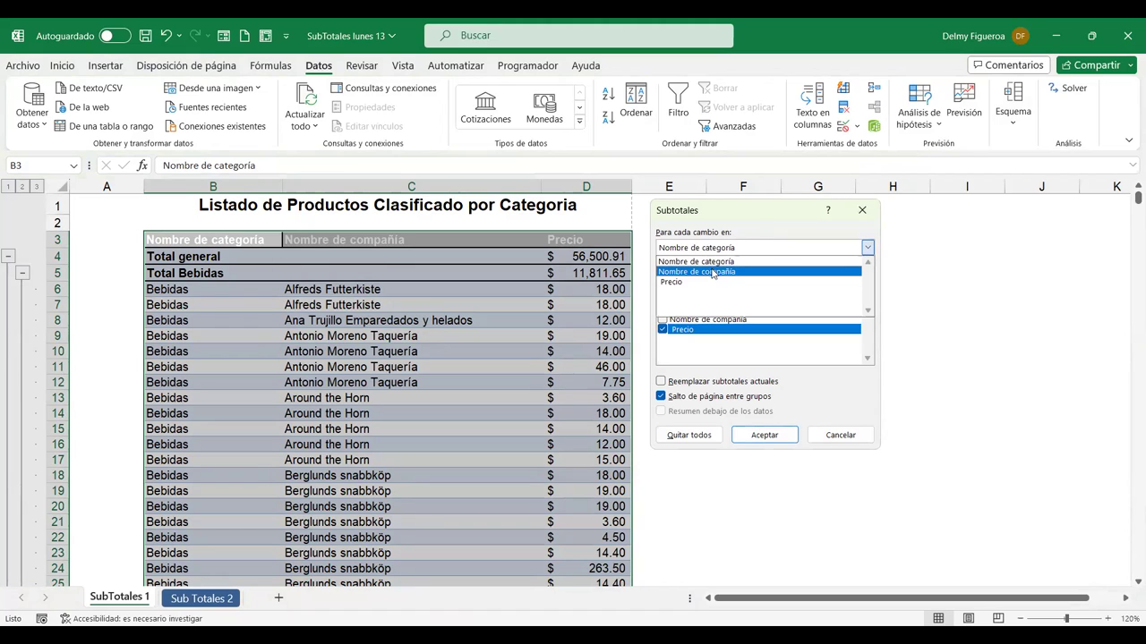
pyautogui.click(714, 272)
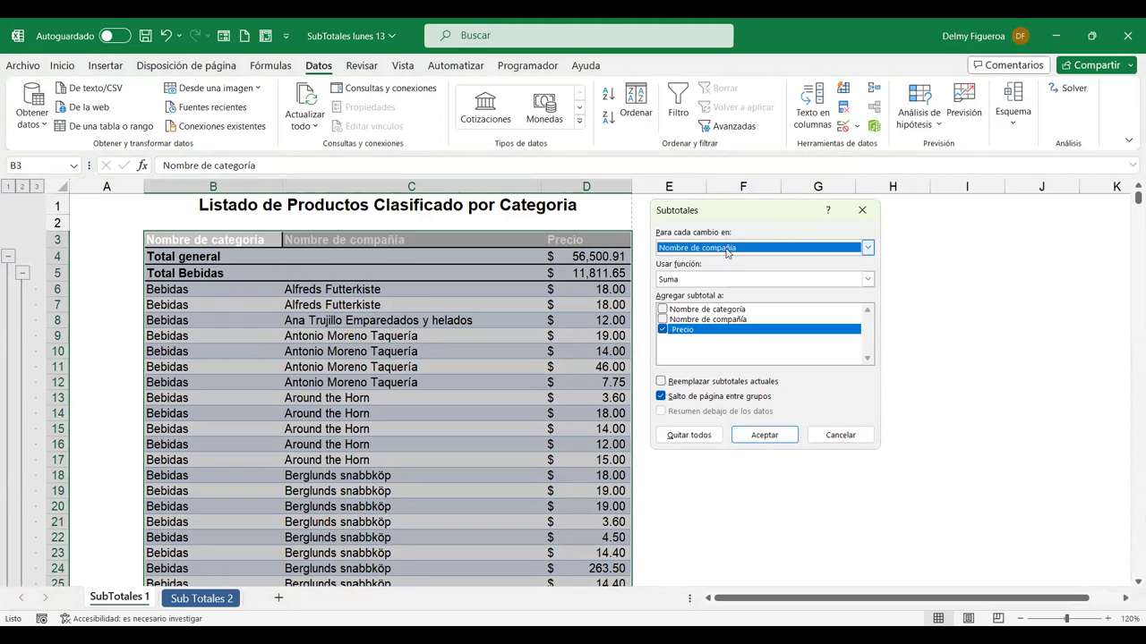
pyautogui.click(688, 280)
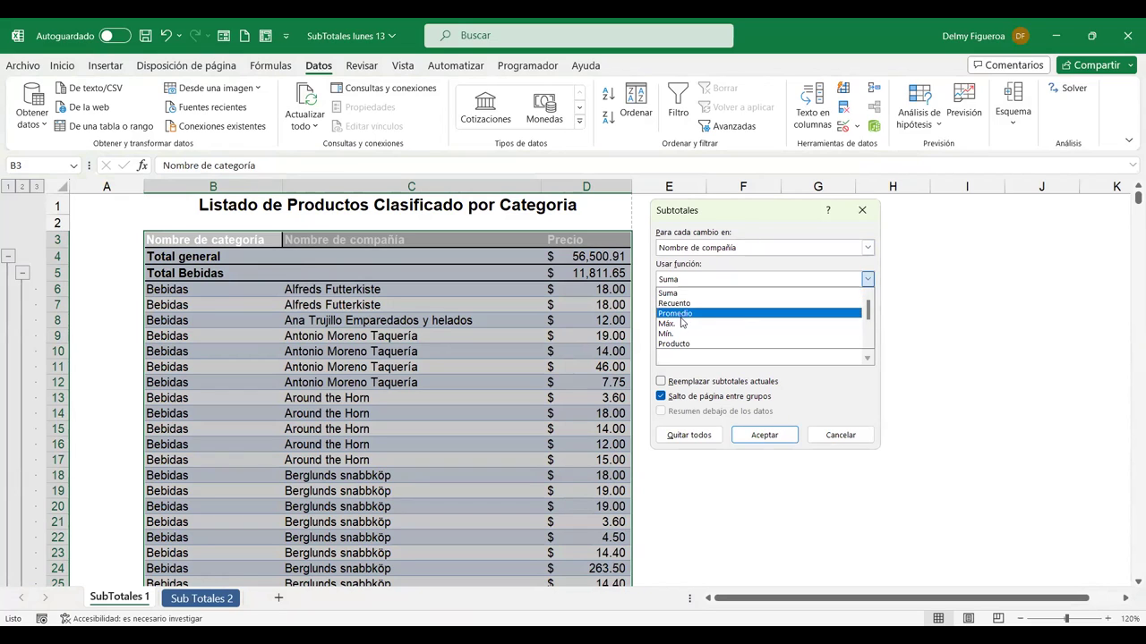
pyautogui.click(681, 314)
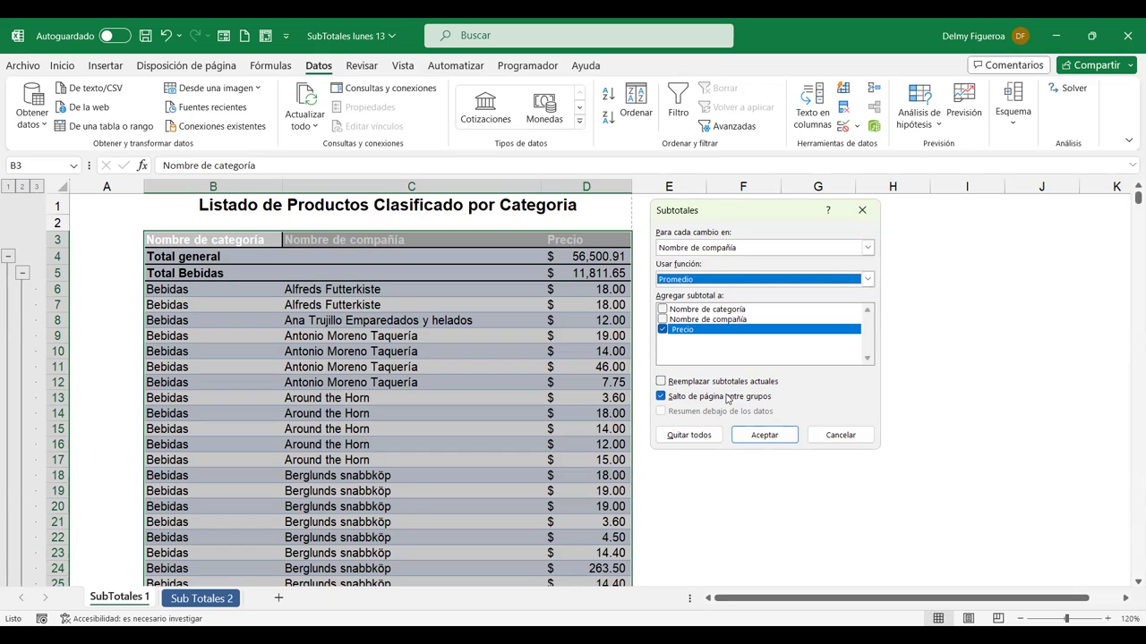
pyautogui.click(662, 398)
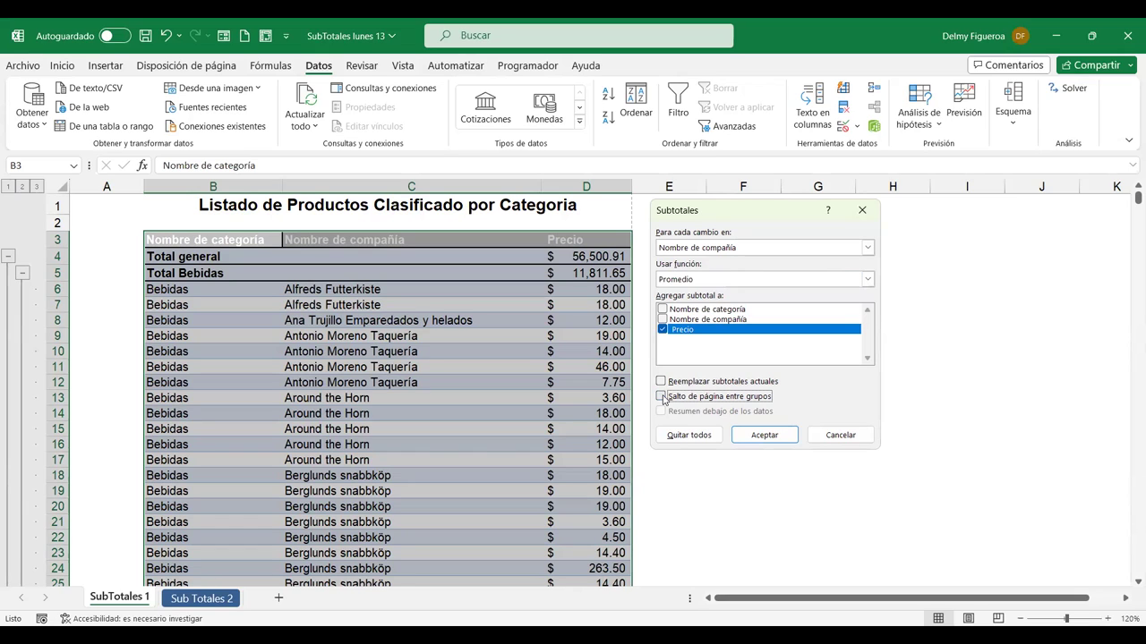
pyautogui.click(662, 382)
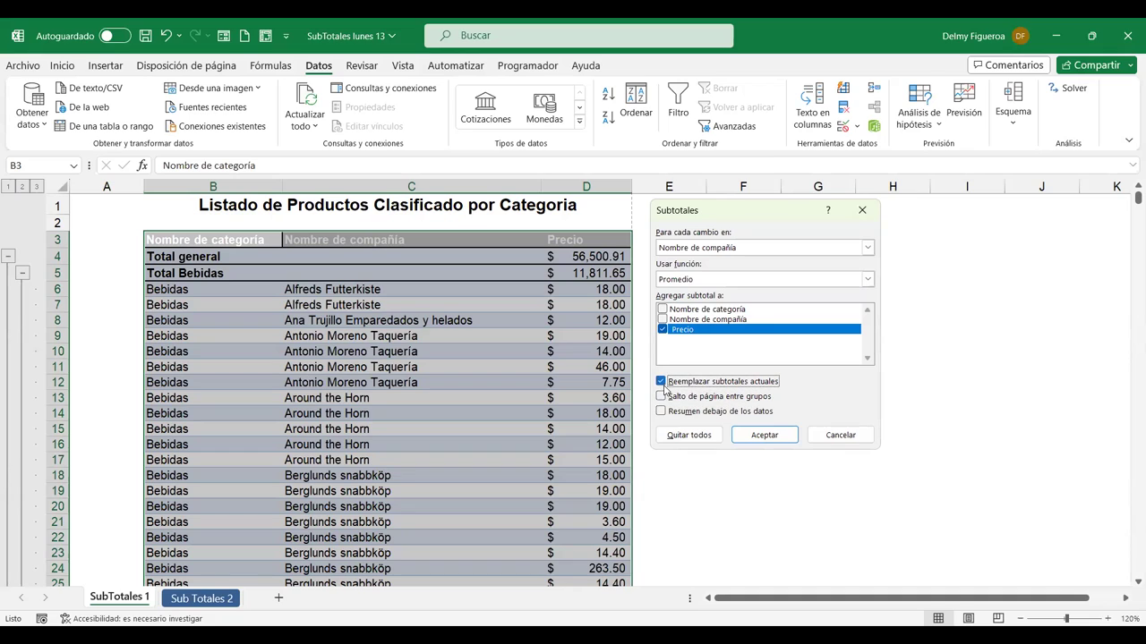
pyautogui.click(662, 383)
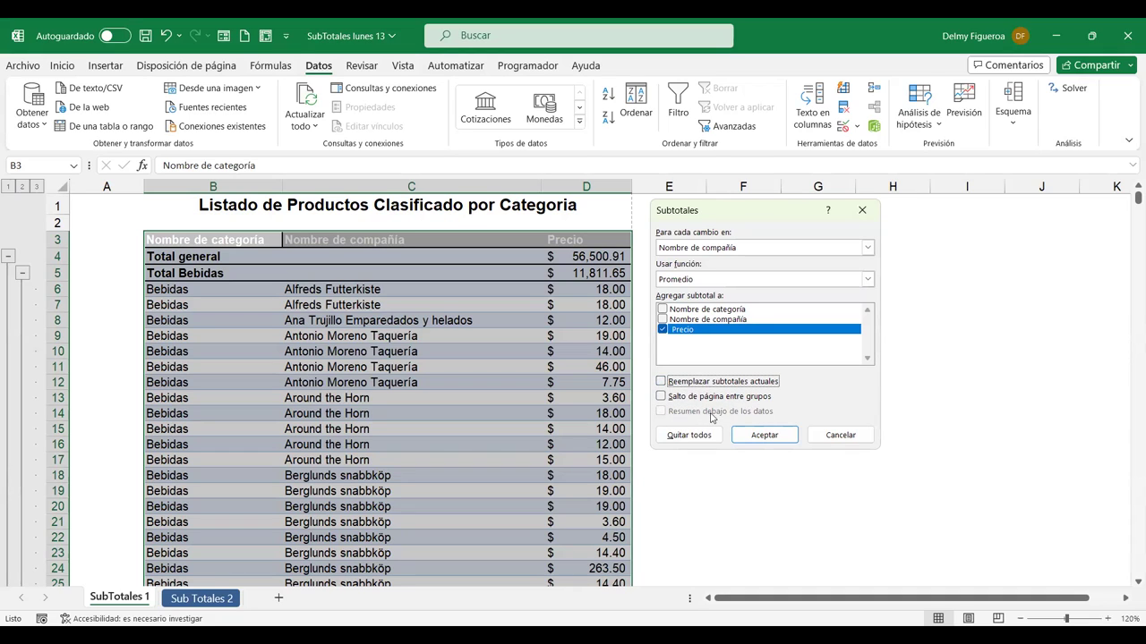
pyautogui.click(675, 384)
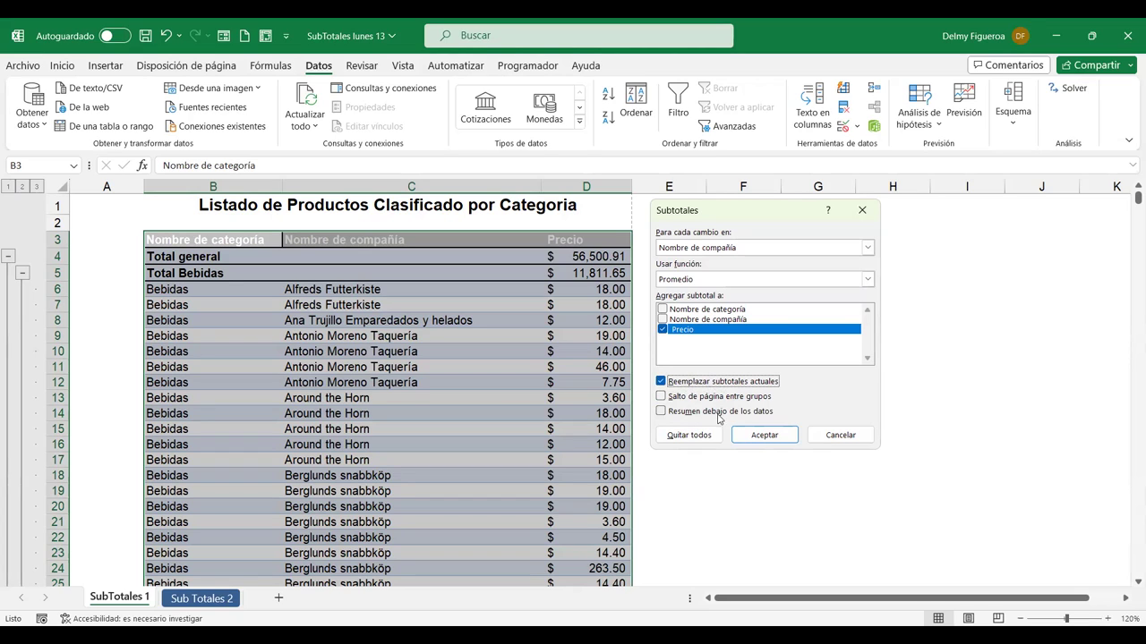
pyautogui.click(667, 384)
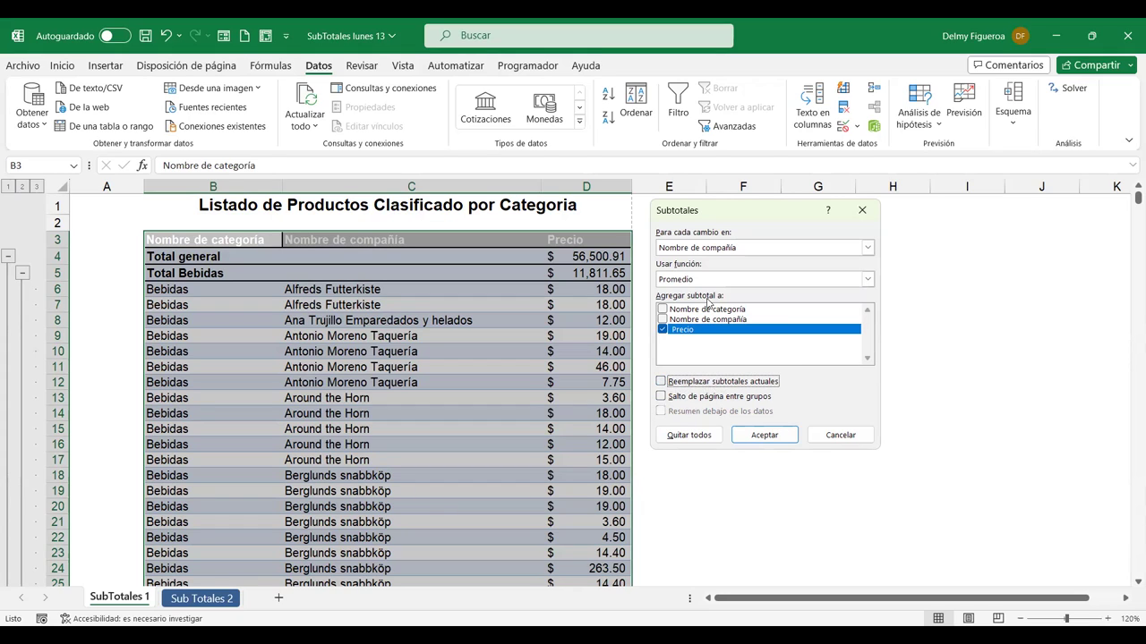
pyautogui.click(781, 436)
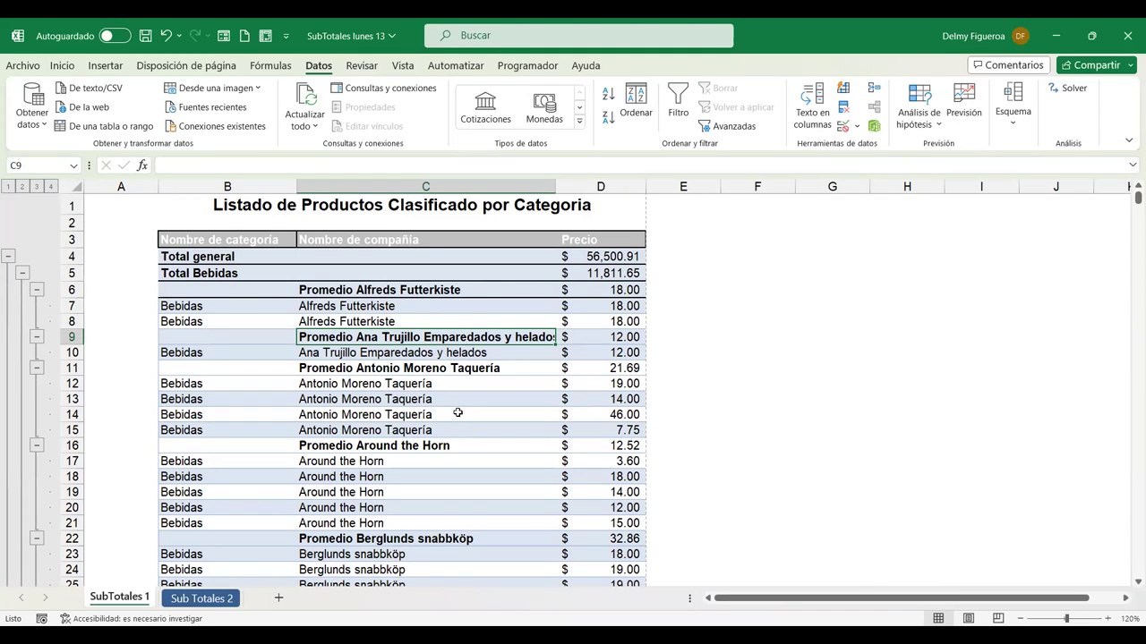
pyautogui.click(37, 185)
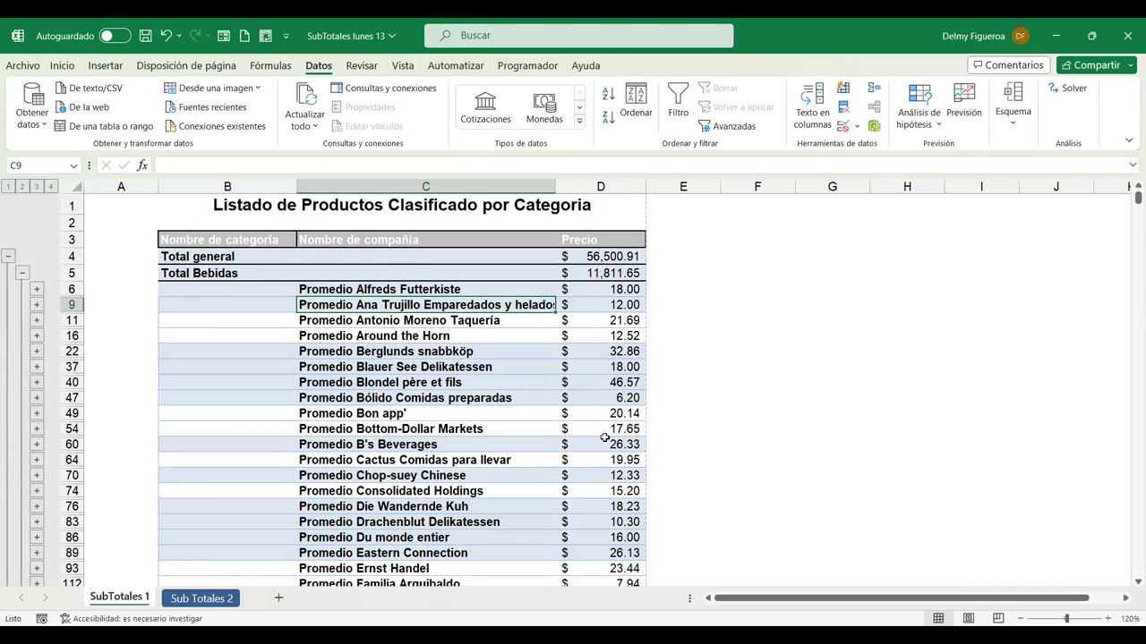
pyautogui.click(21, 187)
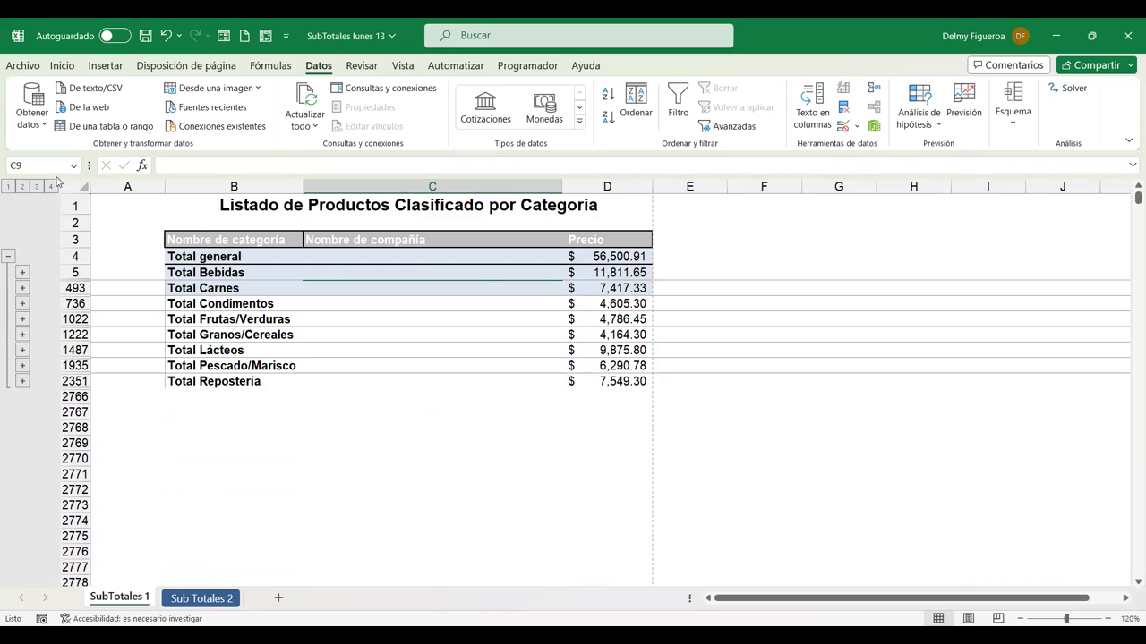
pyautogui.click(8, 186)
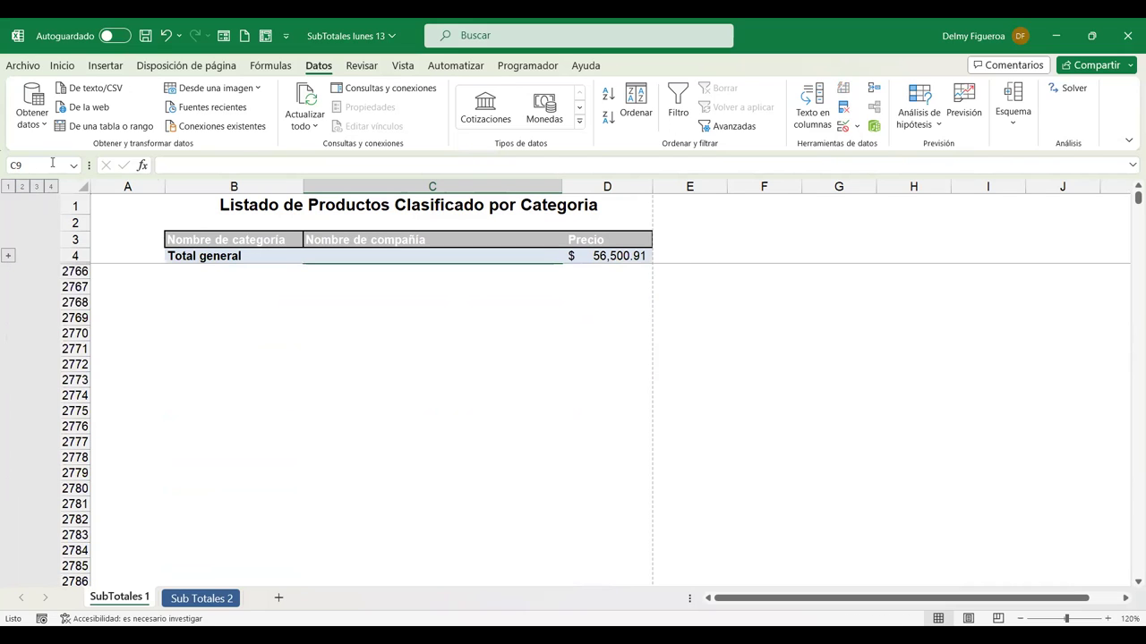
pyautogui.click(23, 186)
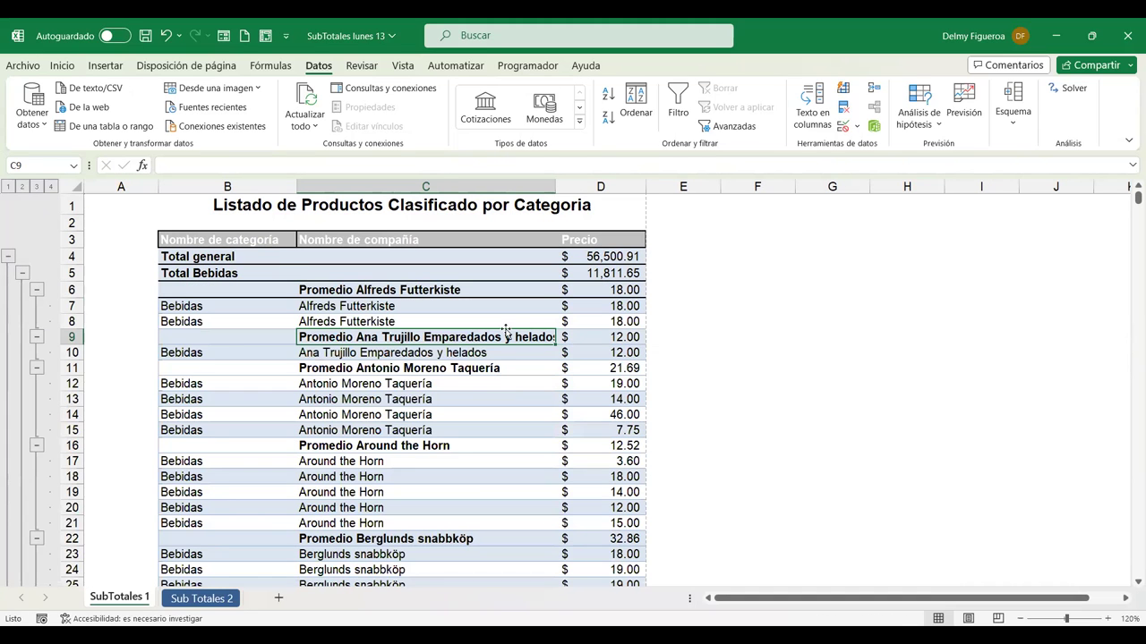
# Clear every subtotal from the product list with Quitar todos.
pyautogui.click(1015, 128)
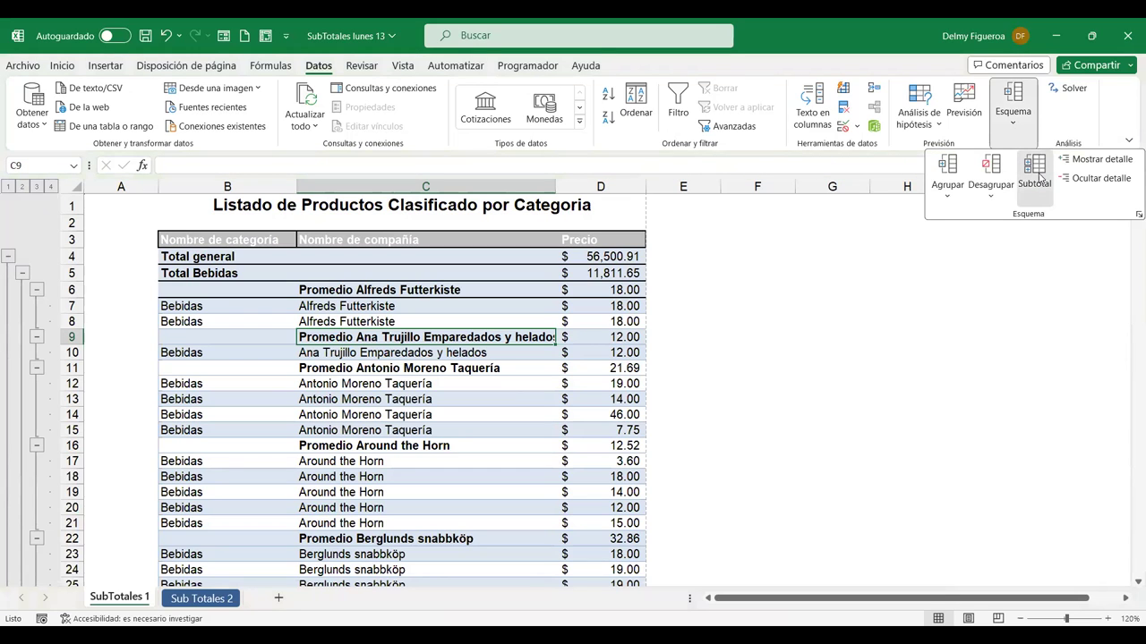
pyautogui.click(1035, 172)
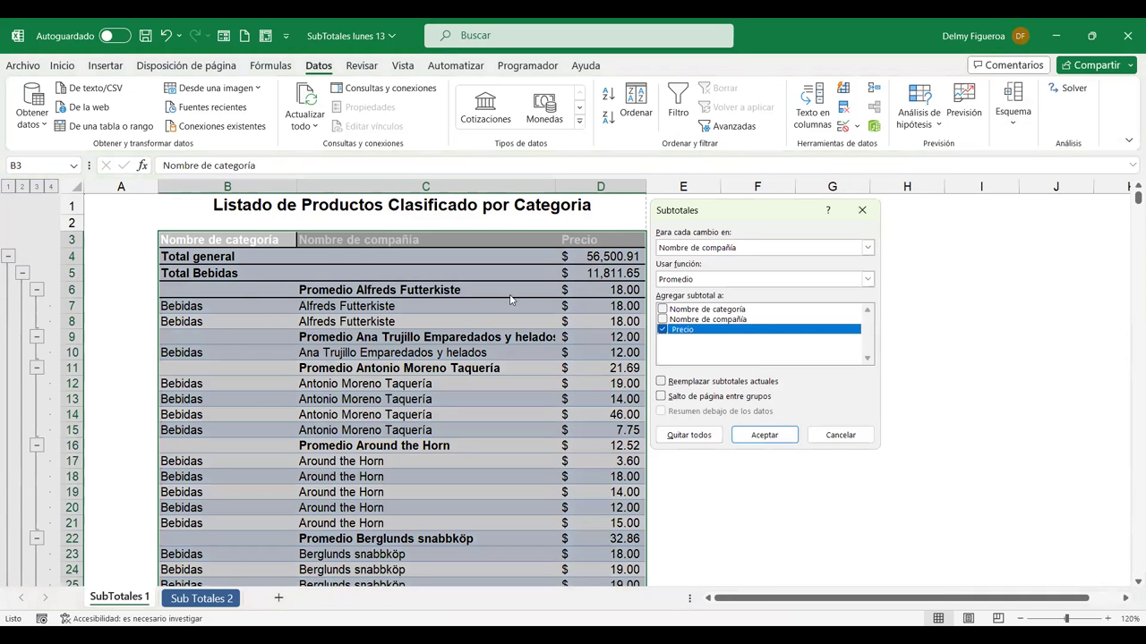
pyautogui.click(706, 439)
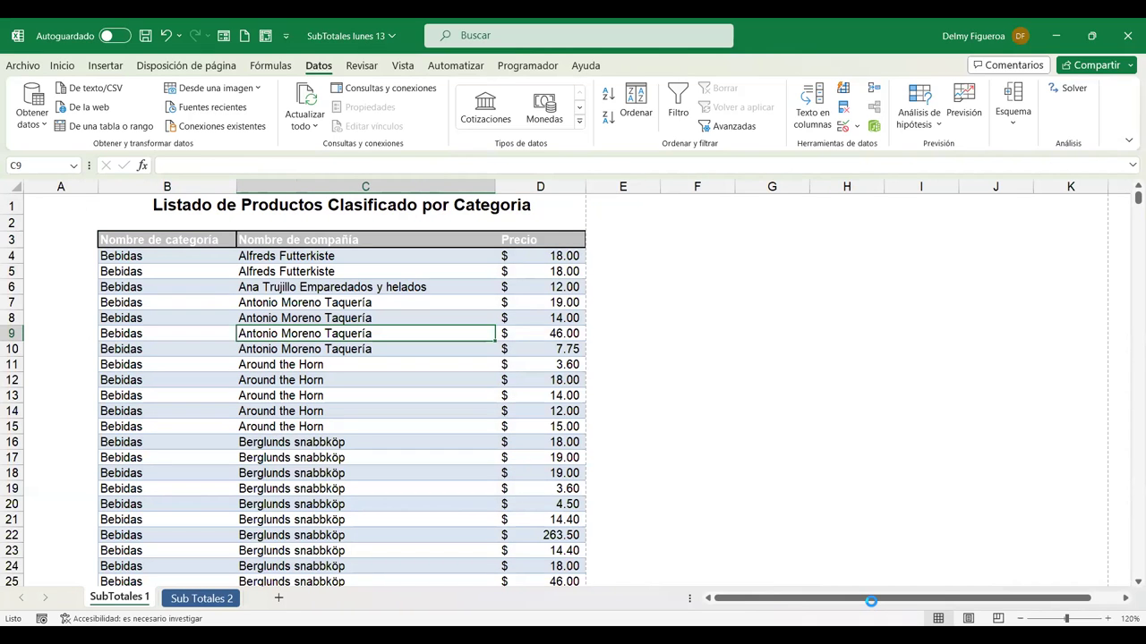
# Switch to the Sub Totales 2 sheet and select cells B2 and C2.
pyautogui.click(212, 603)
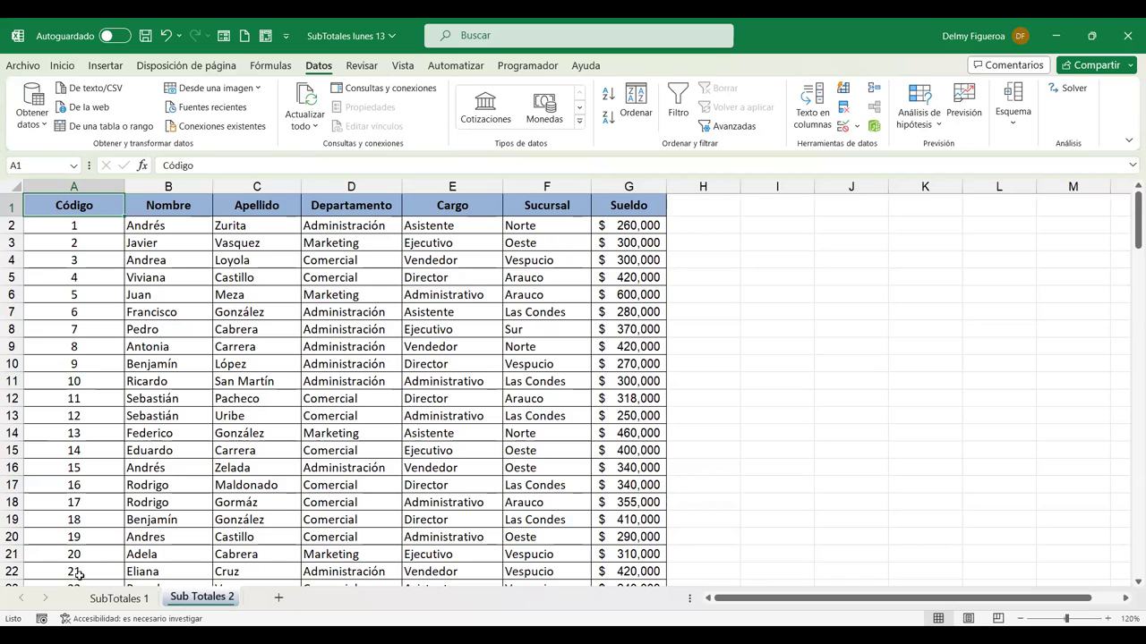
pyautogui.click(179, 223)
pyautogui.click(265, 227)
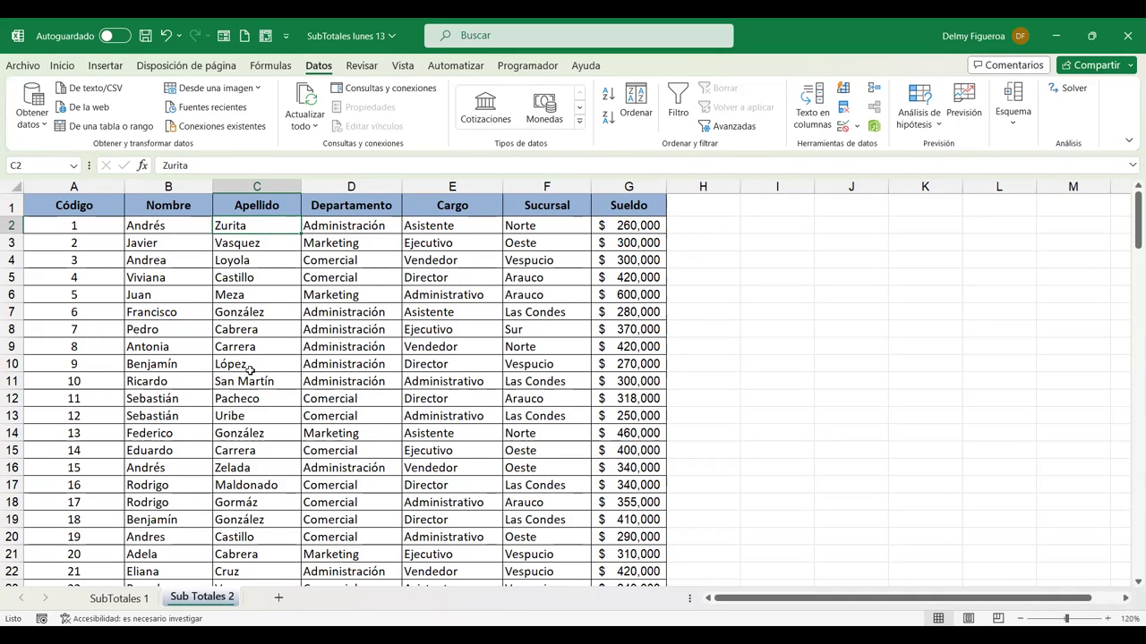
# Check the Departamento, Cargo and Sucursal headers, ending with column D selected.
pyautogui.click(367, 186)
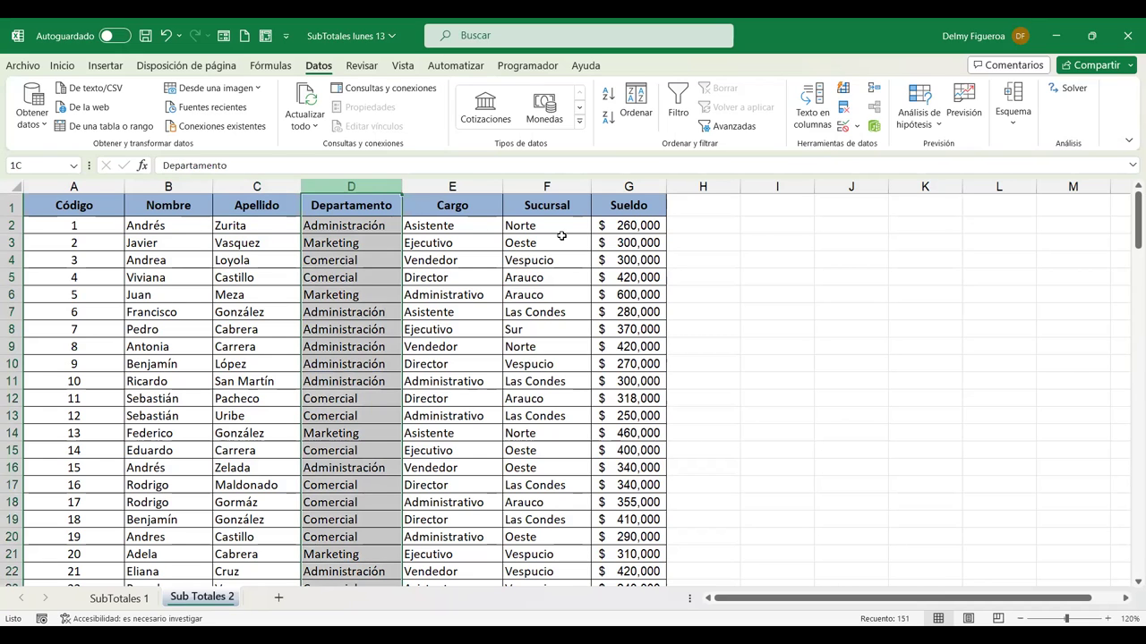
pyautogui.moveTo(502, 195); pyautogui.dragTo(539, 244)
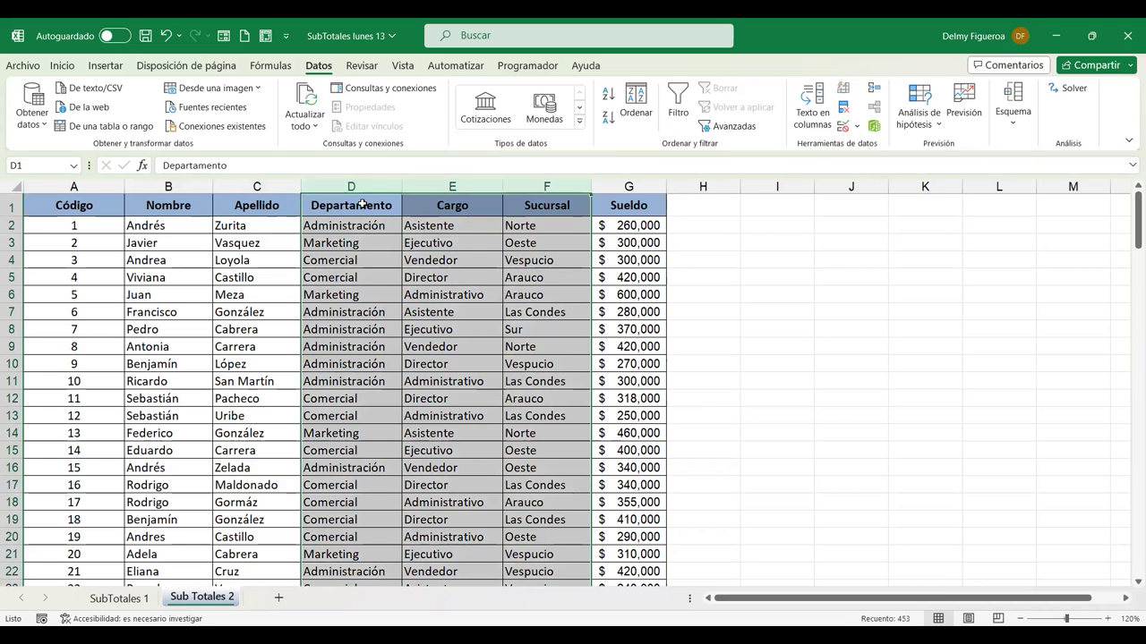
pyautogui.click(361, 205)
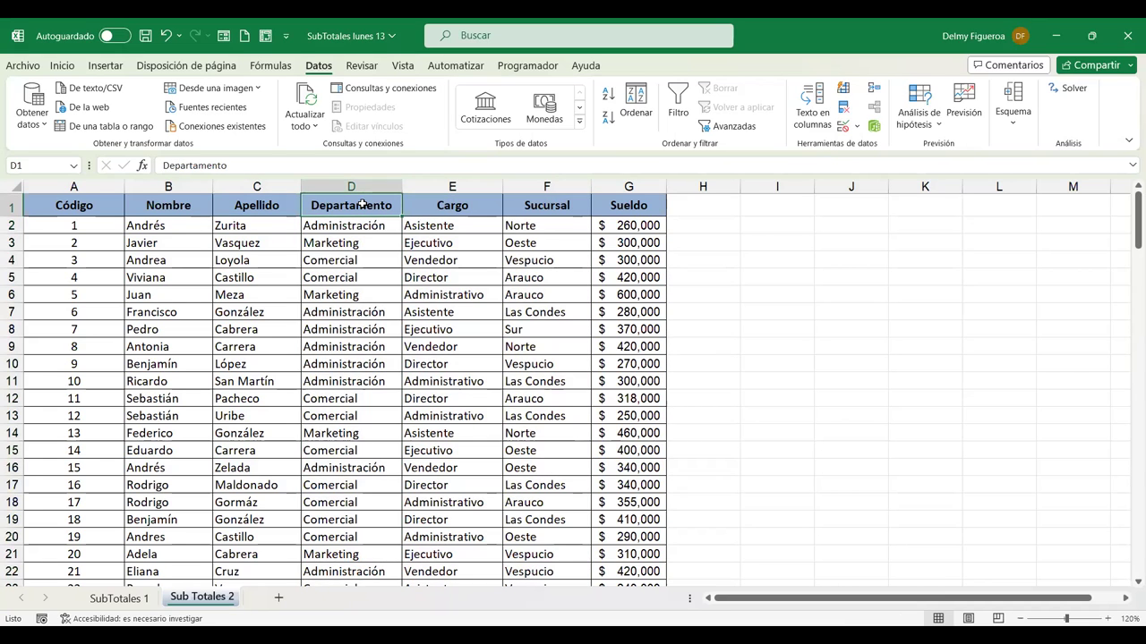
pyautogui.click(491, 205)
pyautogui.click(570, 205)
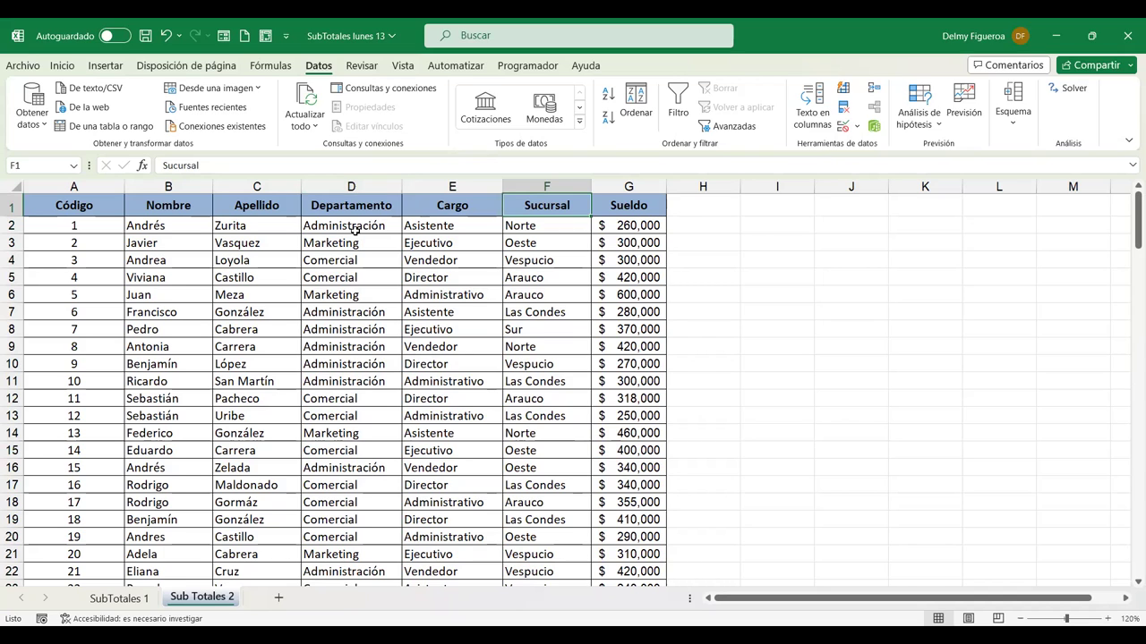
pyautogui.click(363, 186)
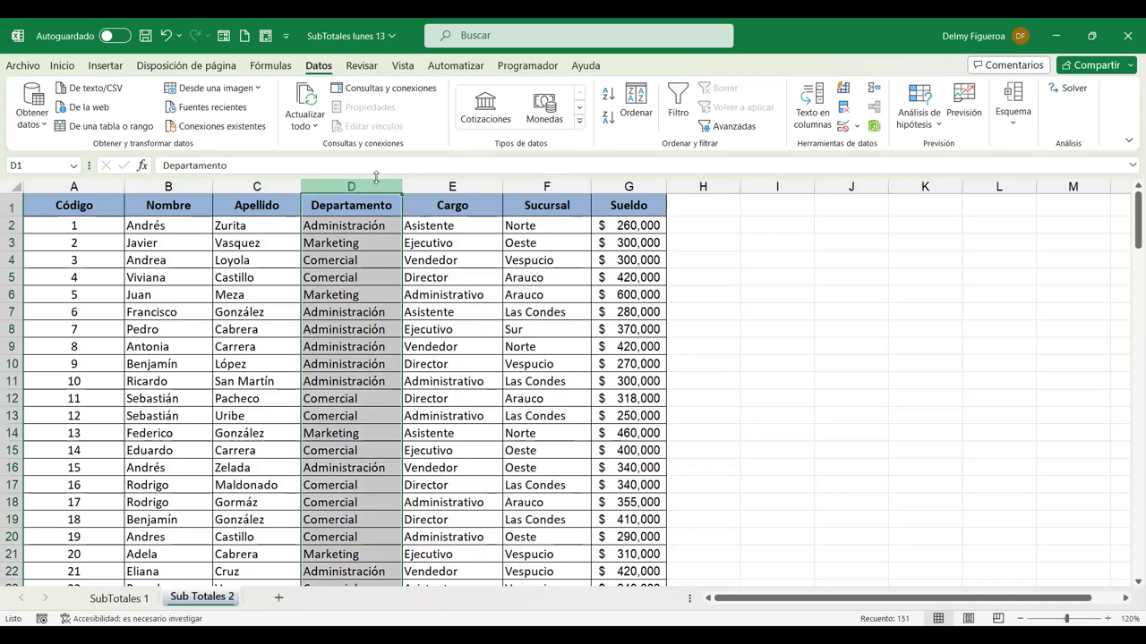
# Sort the expanded employee table by Departamento A to Z.
pyautogui.click(639, 105)
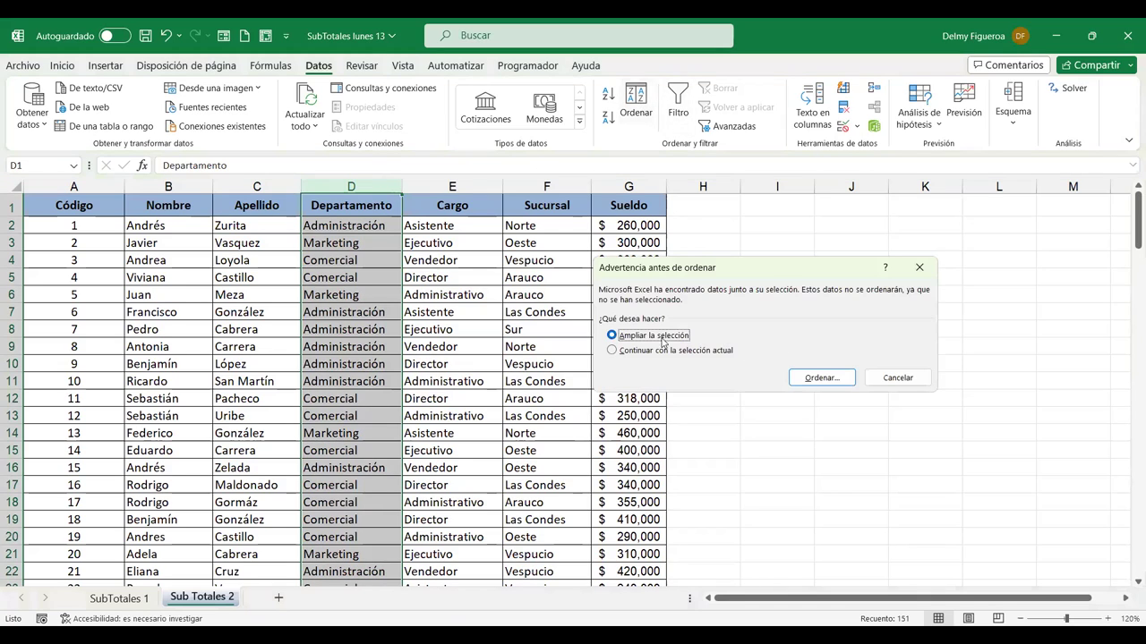
pyautogui.click(827, 382)
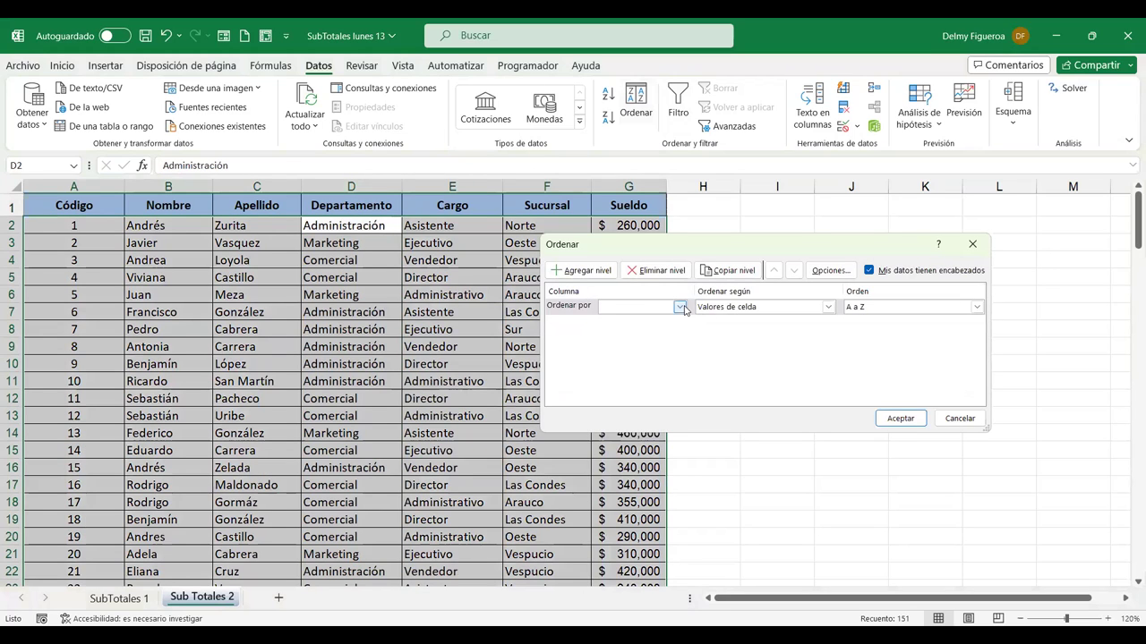
pyautogui.click(680, 307)
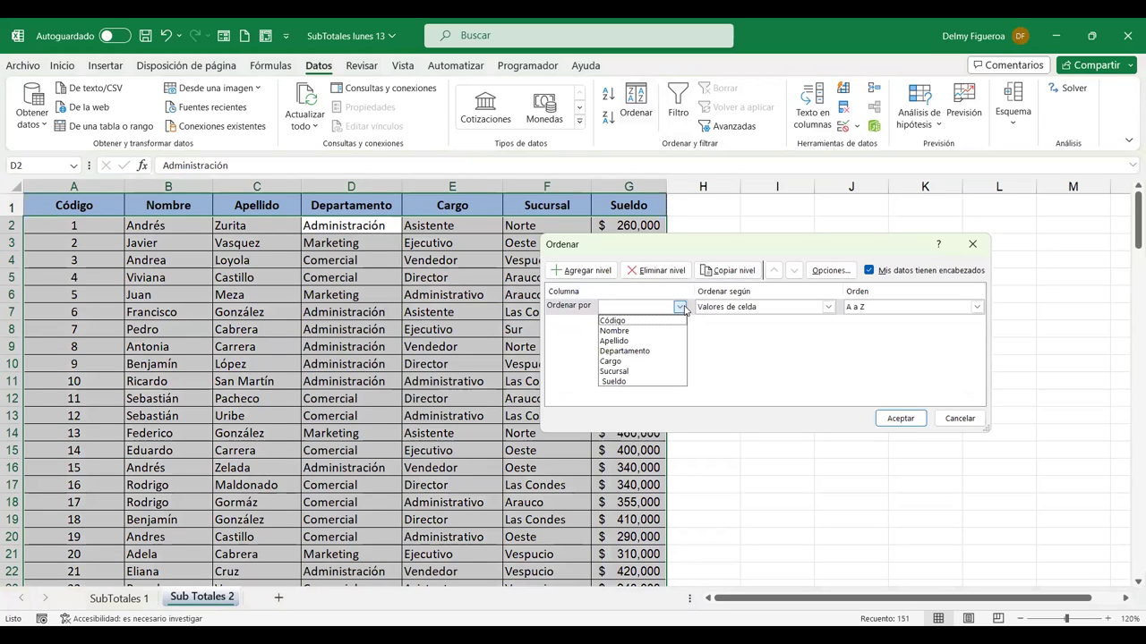
pyautogui.click(633, 353)
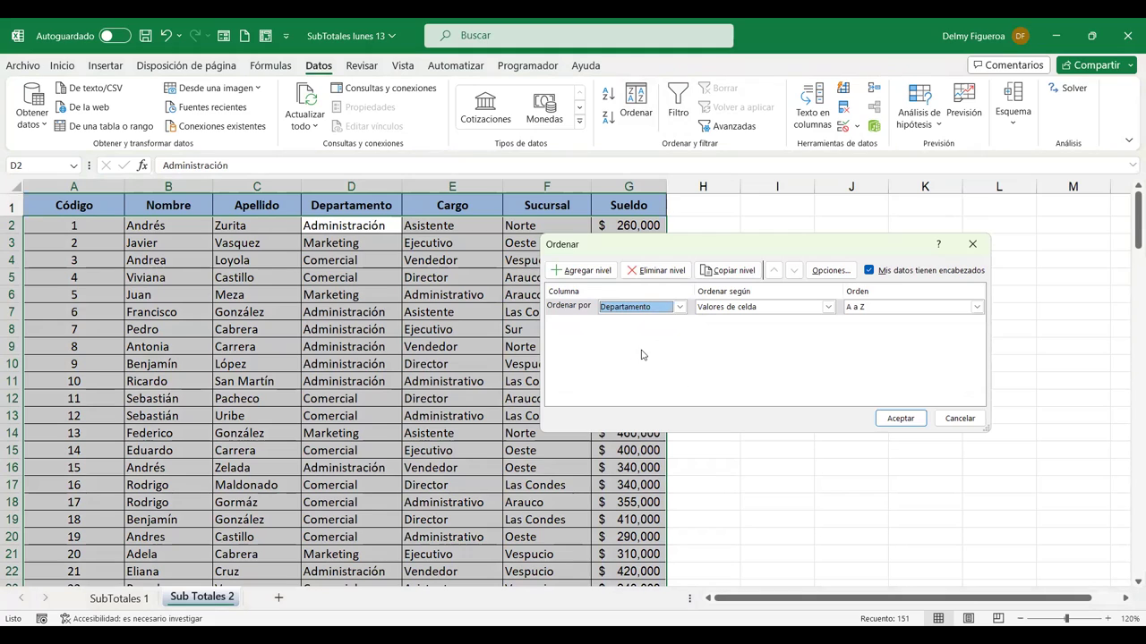
pyautogui.click(896, 419)
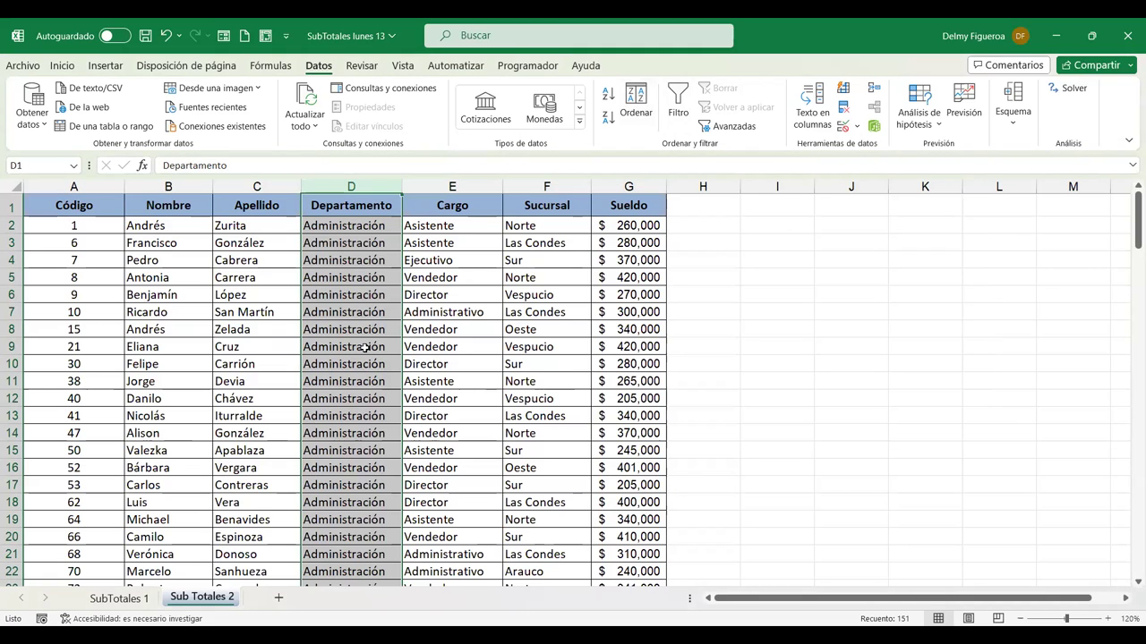
pyautogui.click(421, 260)
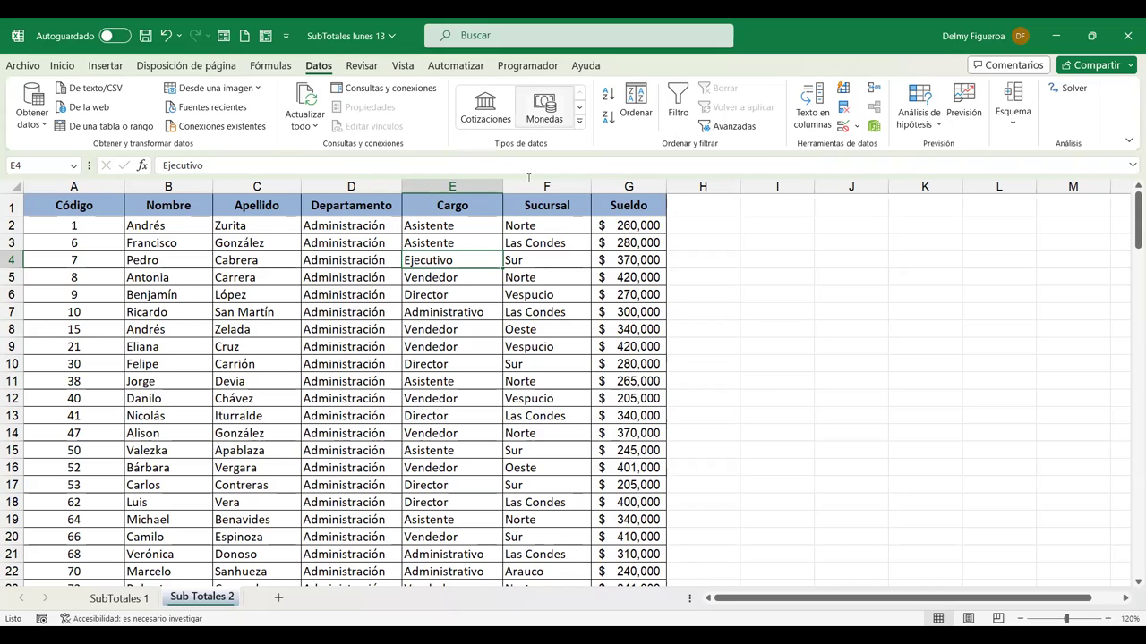
pyautogui.click(1021, 129)
pyautogui.click(1033, 170)
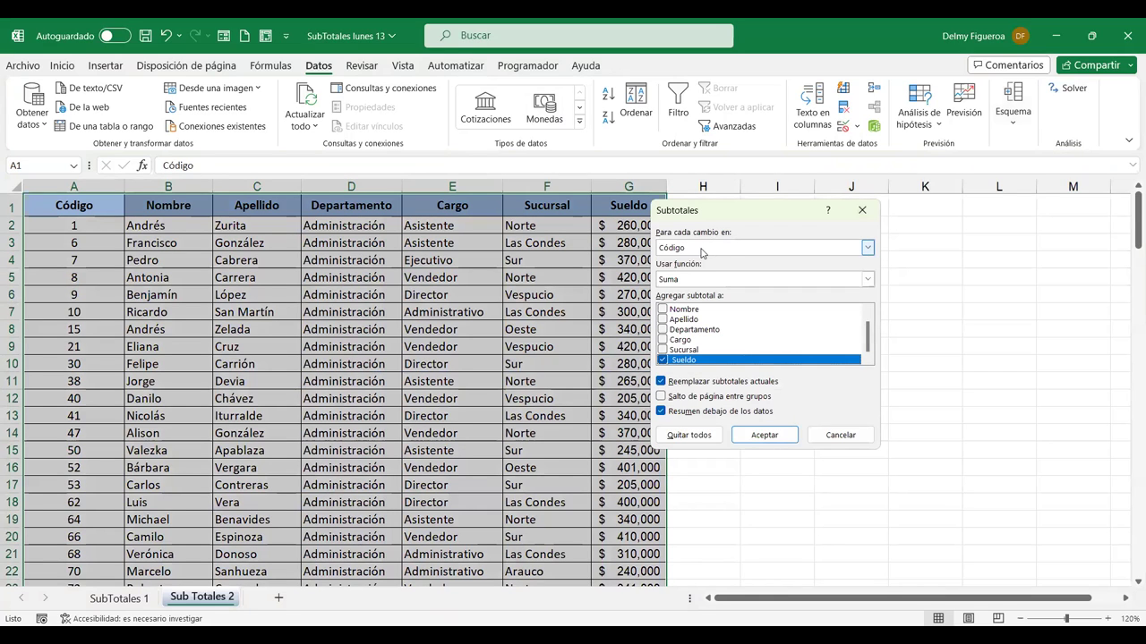
pyautogui.click(702, 251)
pyautogui.click(691, 294)
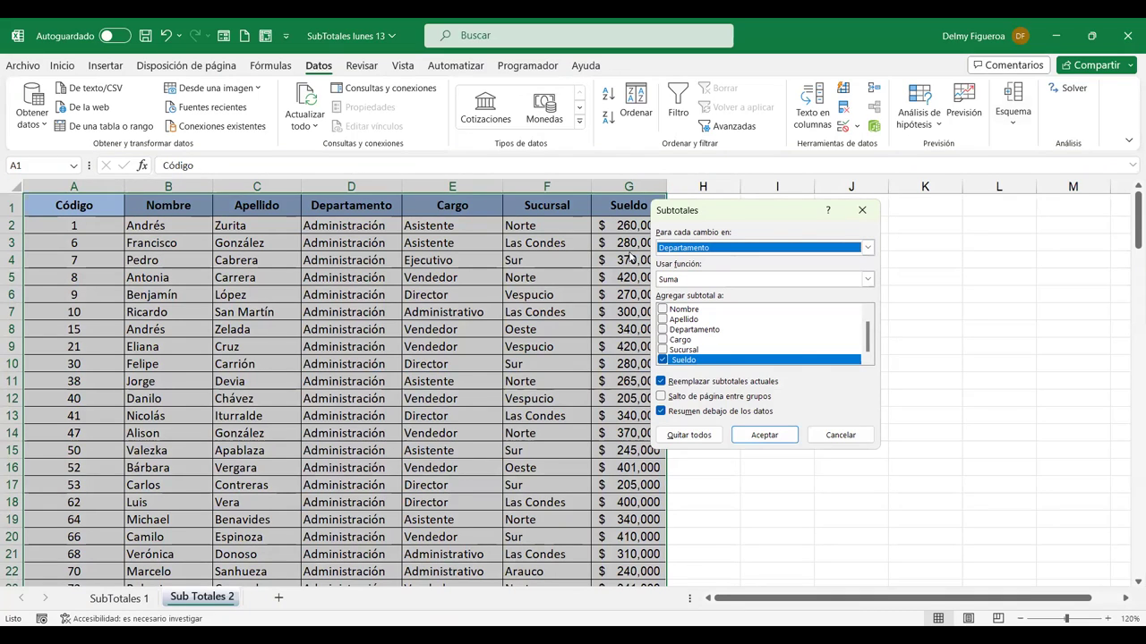
pyautogui.click(763, 435)
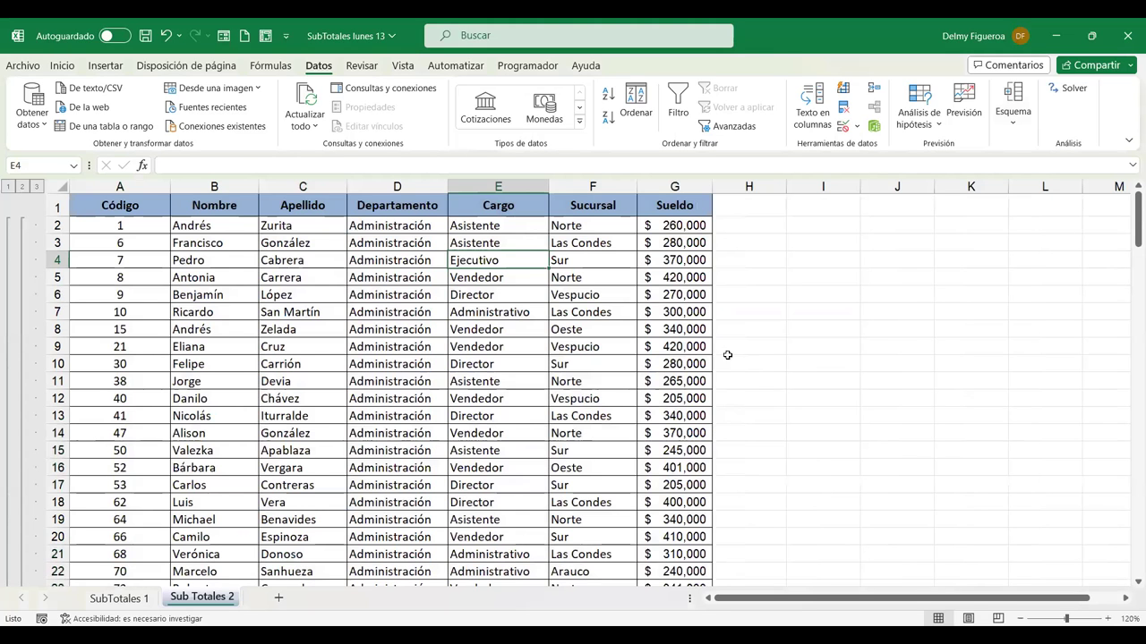
pyautogui.scroll(-5, 727, 355)
pyautogui.scroll(-4, 720, 358)
pyautogui.scroll(-5, 720, 358)
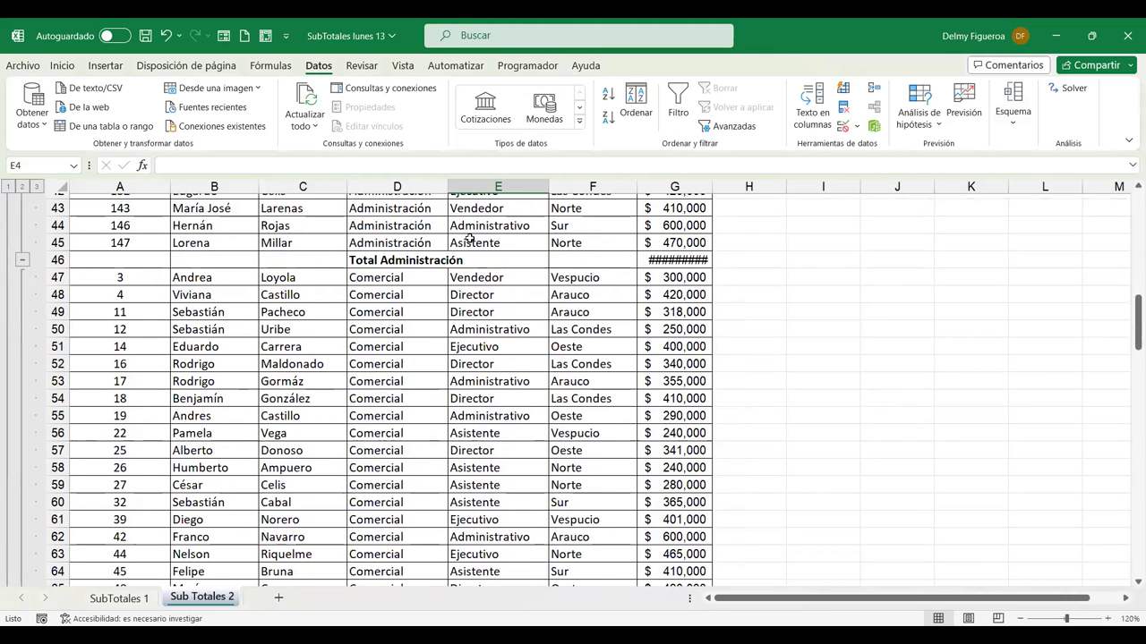
pyautogui.click(734, 258)
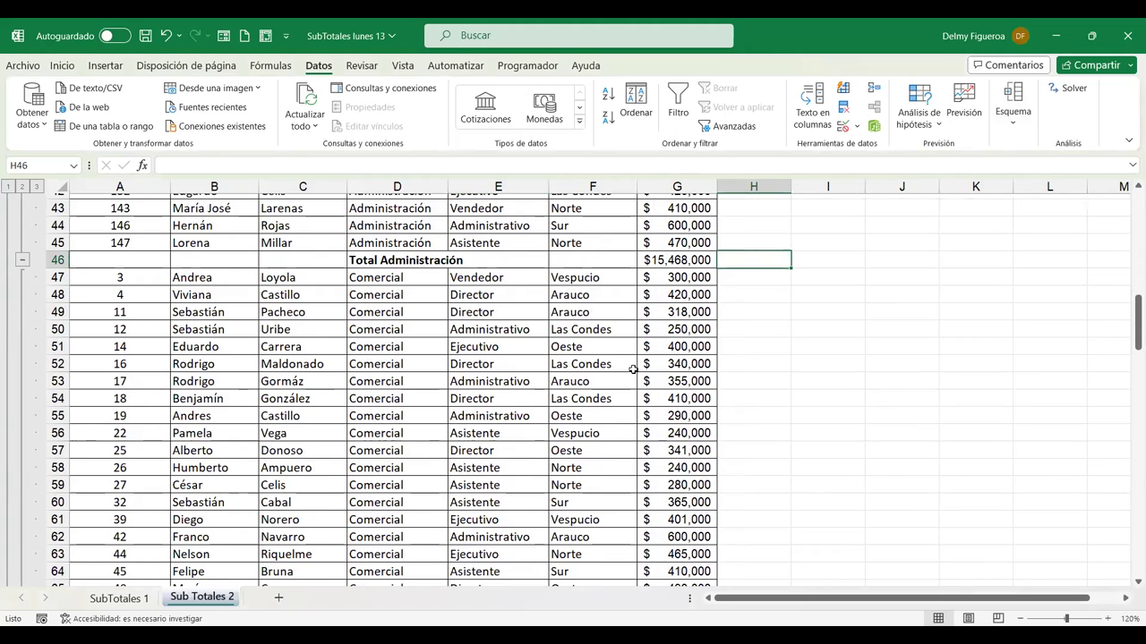
pyautogui.scroll(-6, 632, 373)
pyautogui.scroll(-4, 631, 372)
pyautogui.scroll(-5, 632, 372)
pyautogui.scroll(-7, 632, 372)
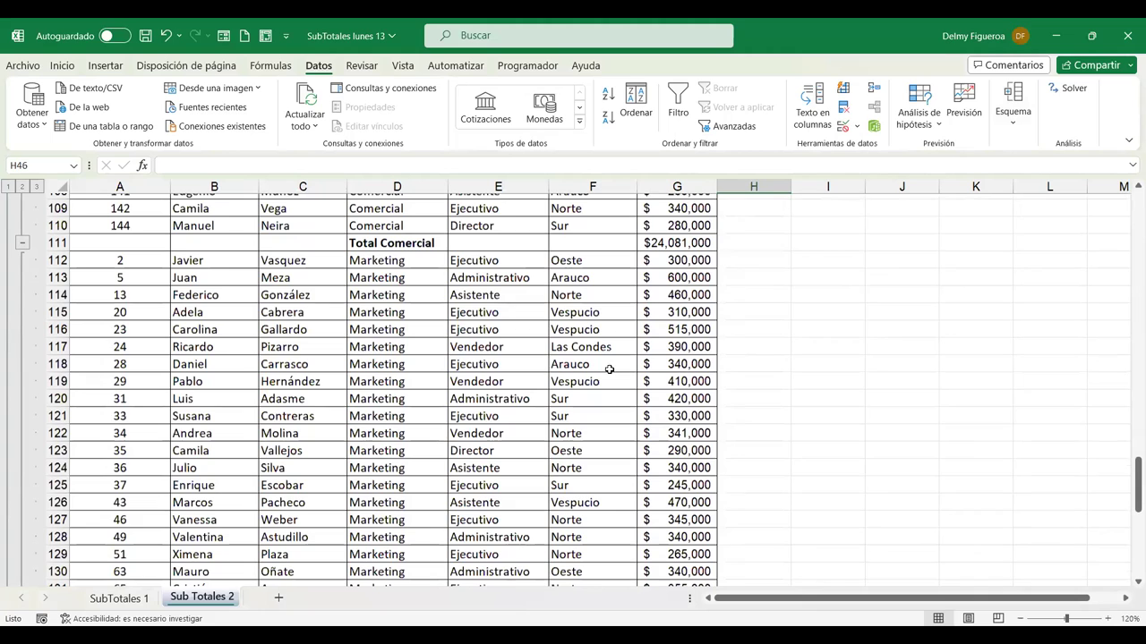
pyautogui.click(677, 243)
pyautogui.scroll(-3, 678, 242)
pyautogui.scroll(-6, 678, 242)
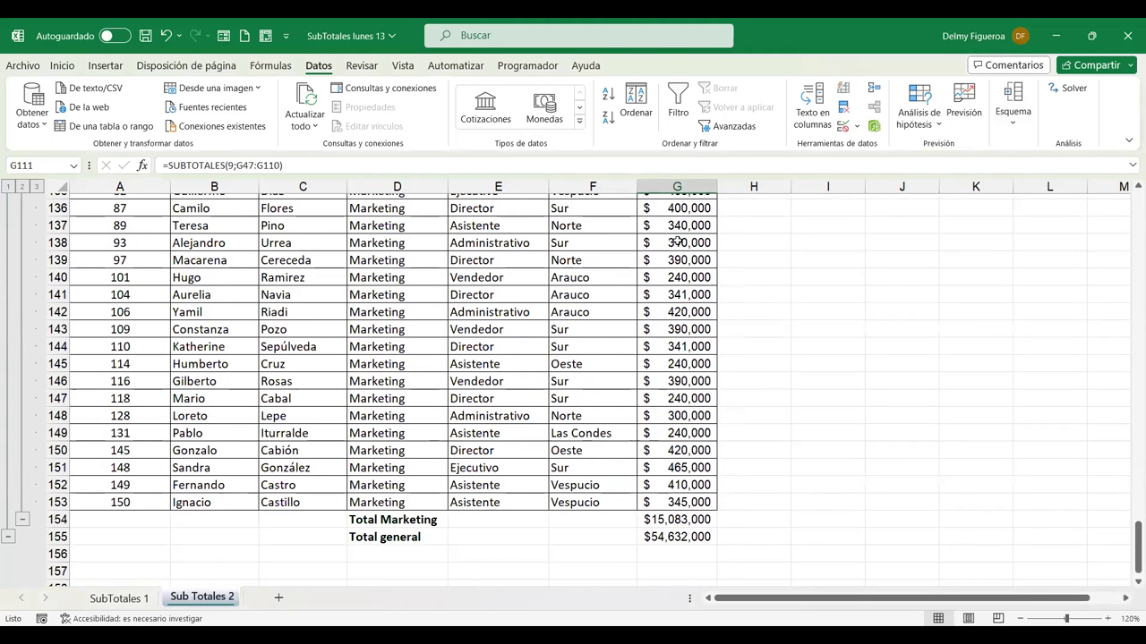
pyautogui.click(694, 514)
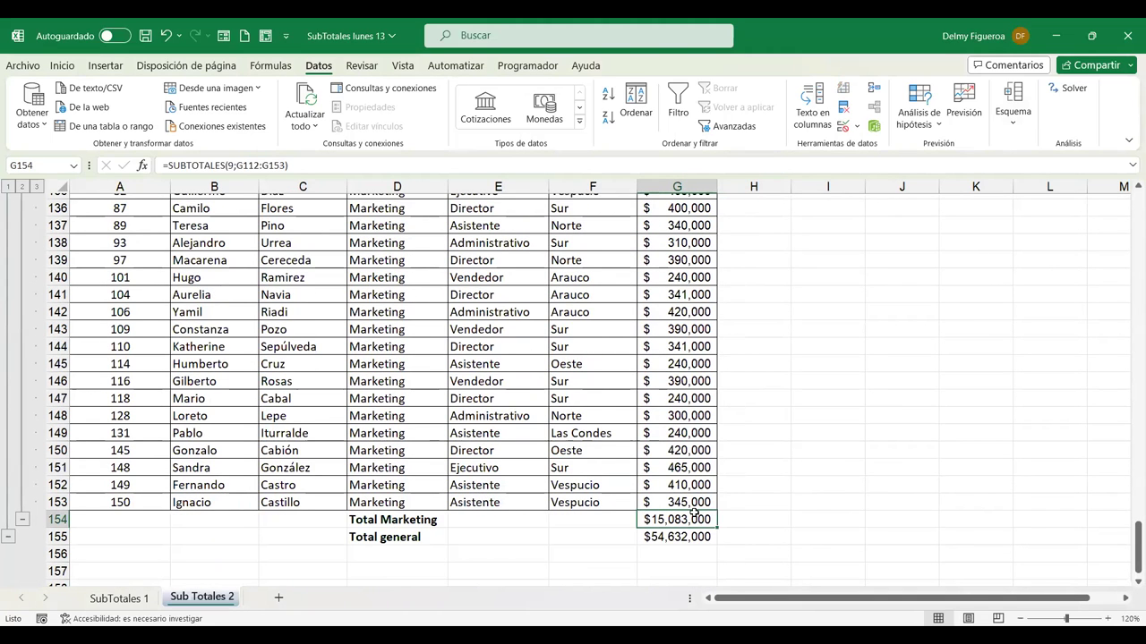
pyautogui.scroll(8, 695, 512)
pyautogui.scroll(8, 694, 512)
pyautogui.scroll(7, 694, 512)
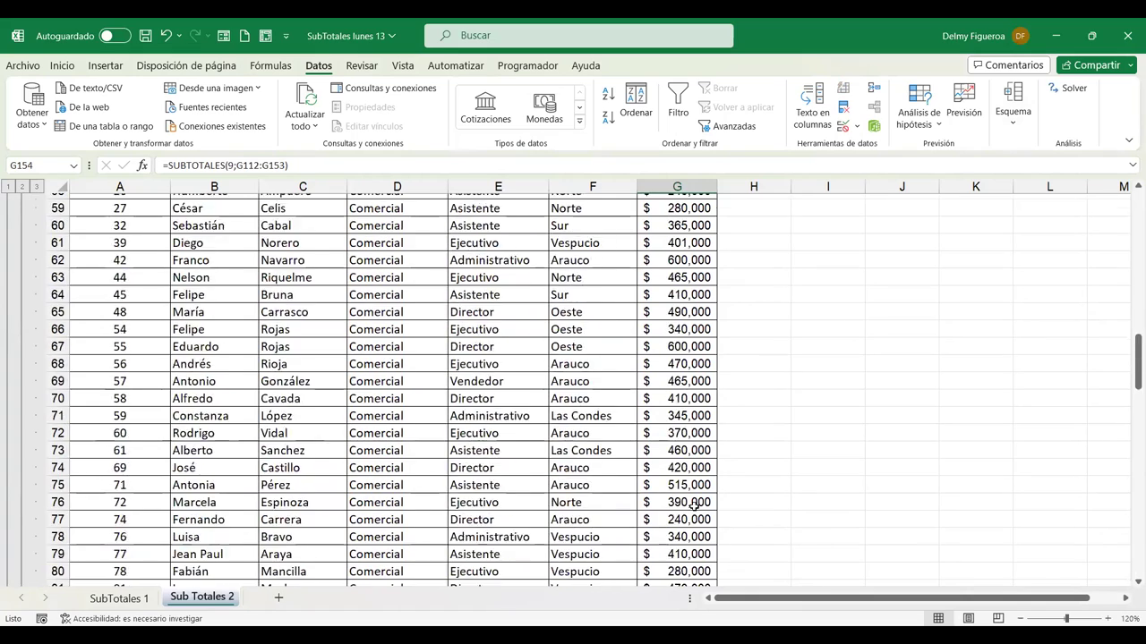
pyautogui.scroll(15, 694, 508)
pyautogui.scroll(7, 694, 506)
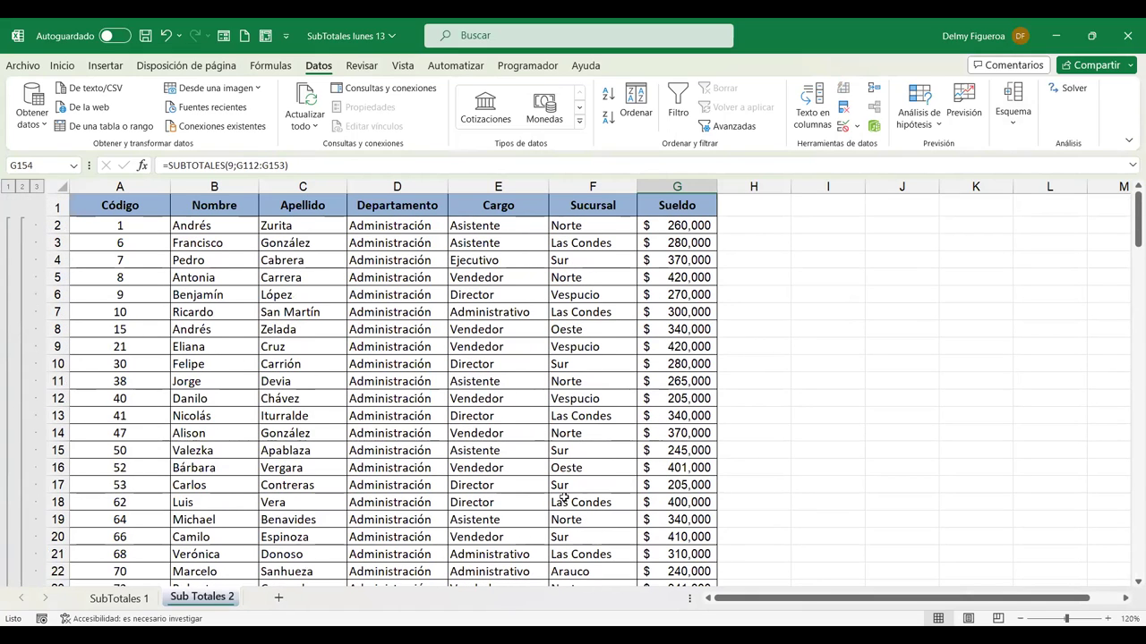
# Add Máx. subtotals of Sueldo per Departamento without replacing the existing totals.
pyautogui.click(1013, 124)
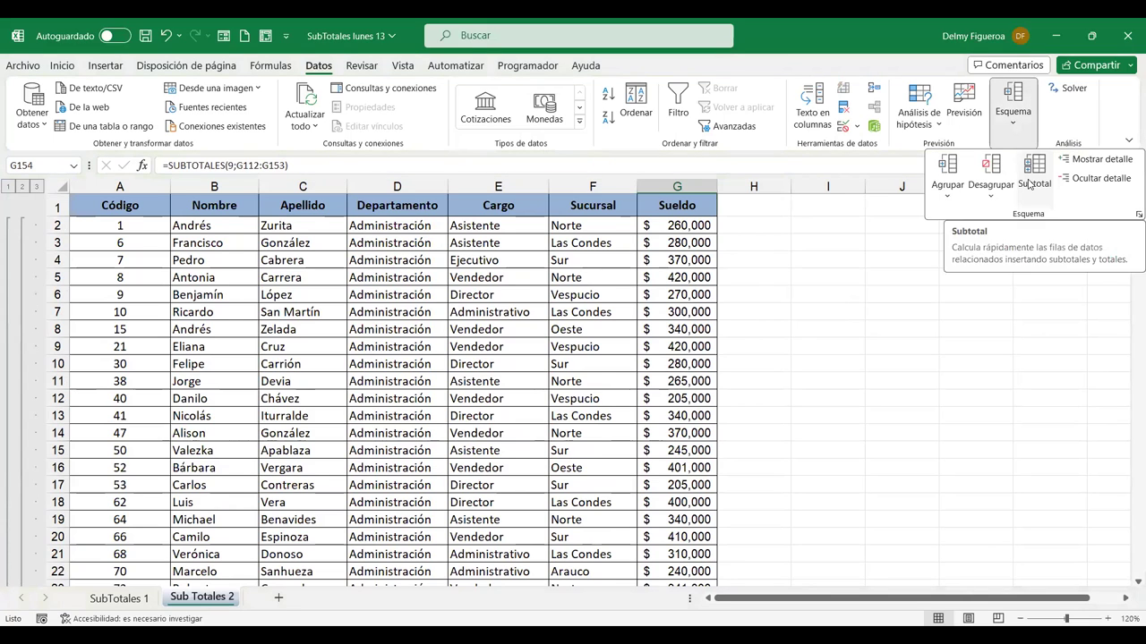
pyautogui.click(1030, 184)
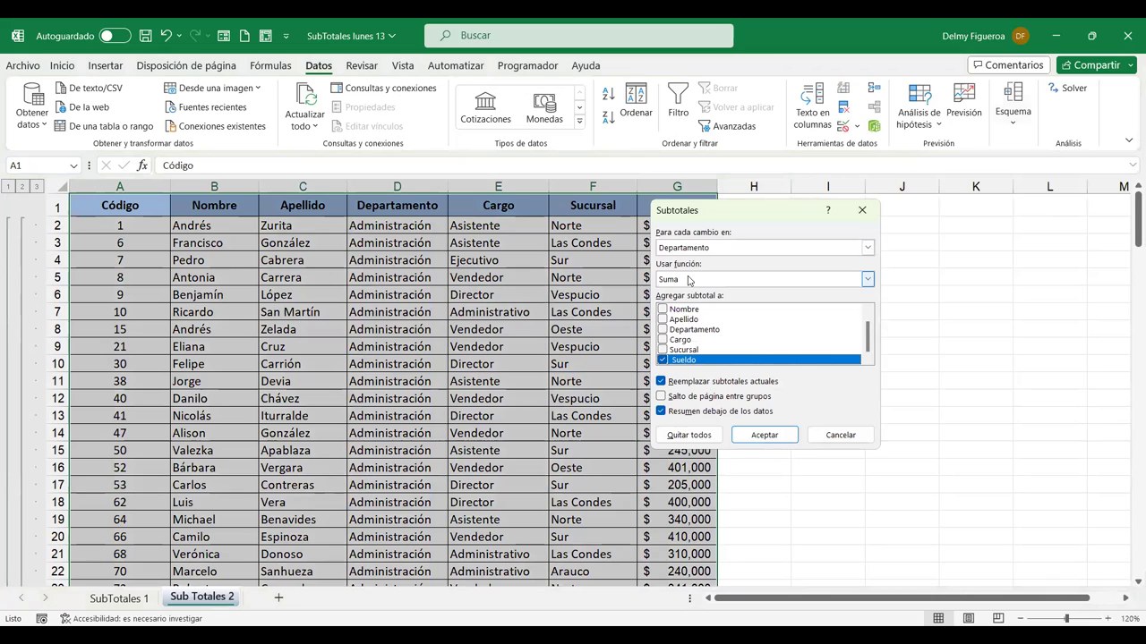
pyautogui.click(688, 280)
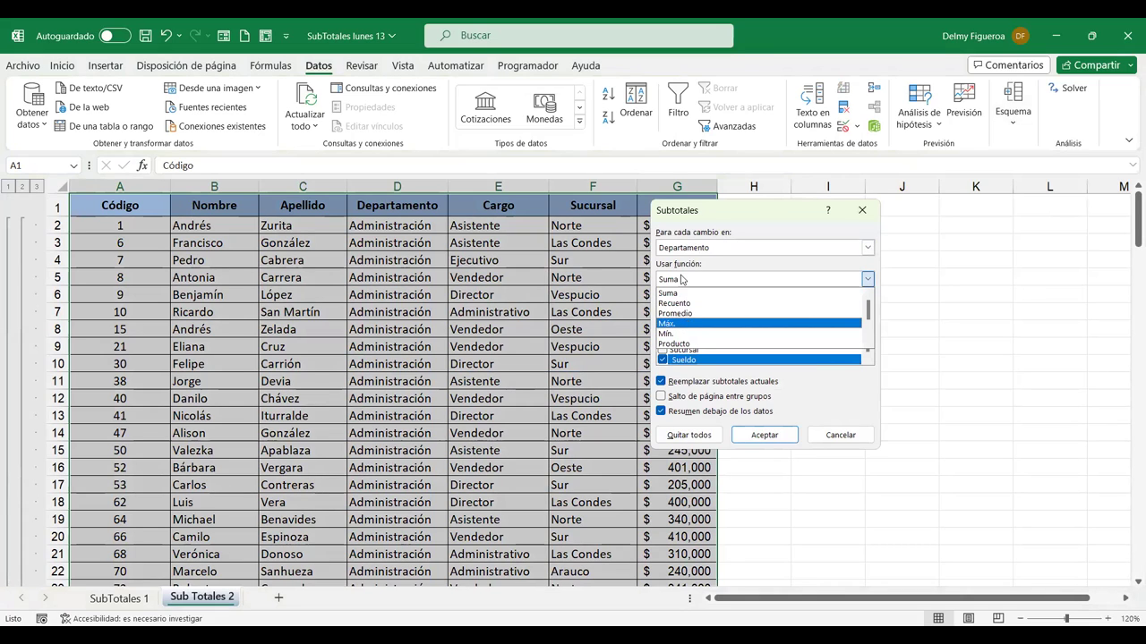
pyautogui.click(681, 279)
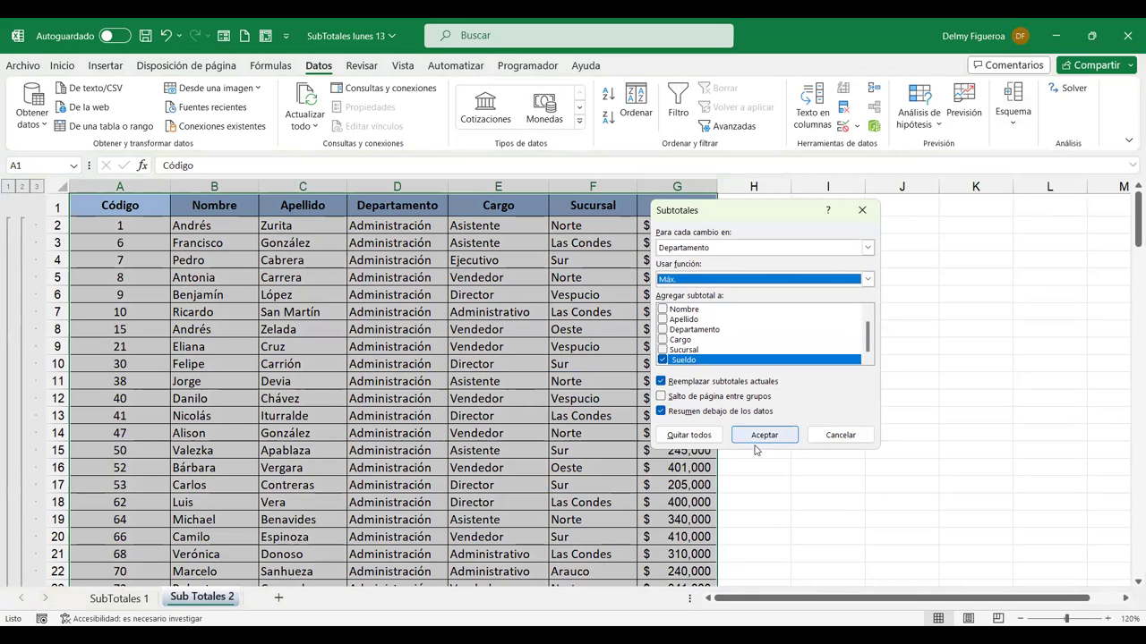
pyautogui.click(662, 383)
pyautogui.click(662, 383)
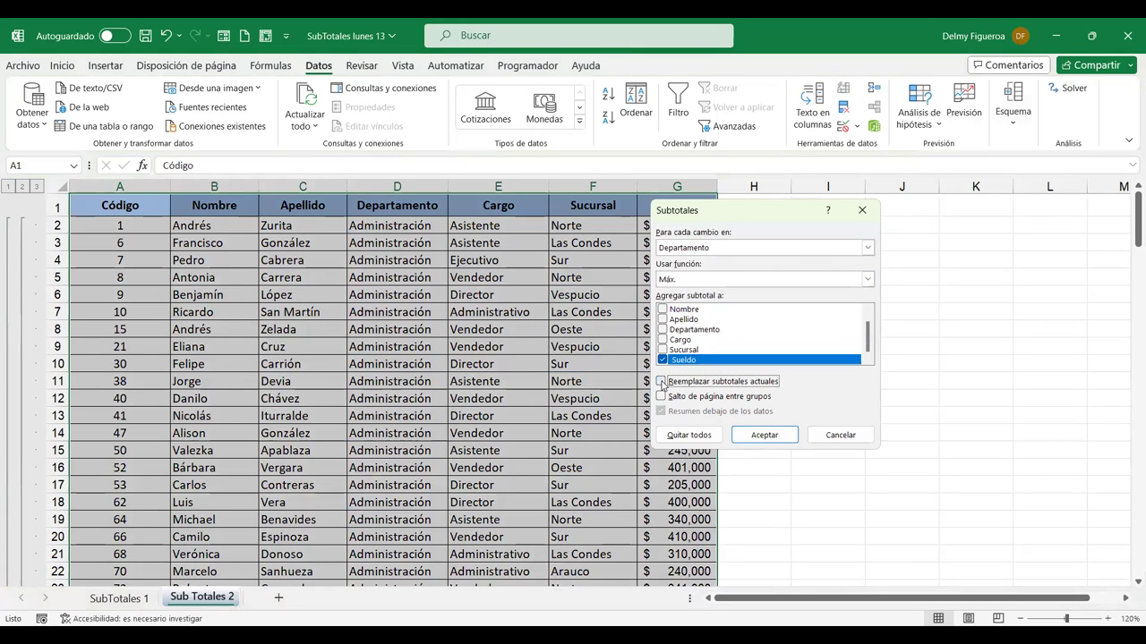
pyautogui.click(780, 437)
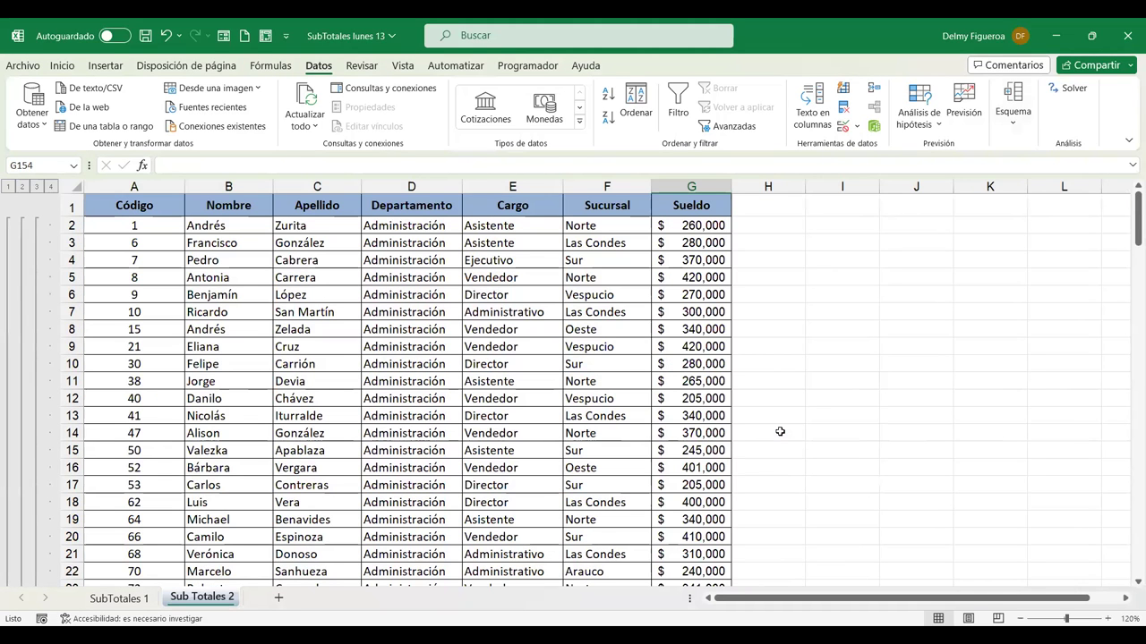
# Scroll through the table to check the Máx. rows, such as Máx. Marketing $600,000.
pyautogui.scroll(-11, 776, 346)
pyautogui.scroll(-3, 773, 354)
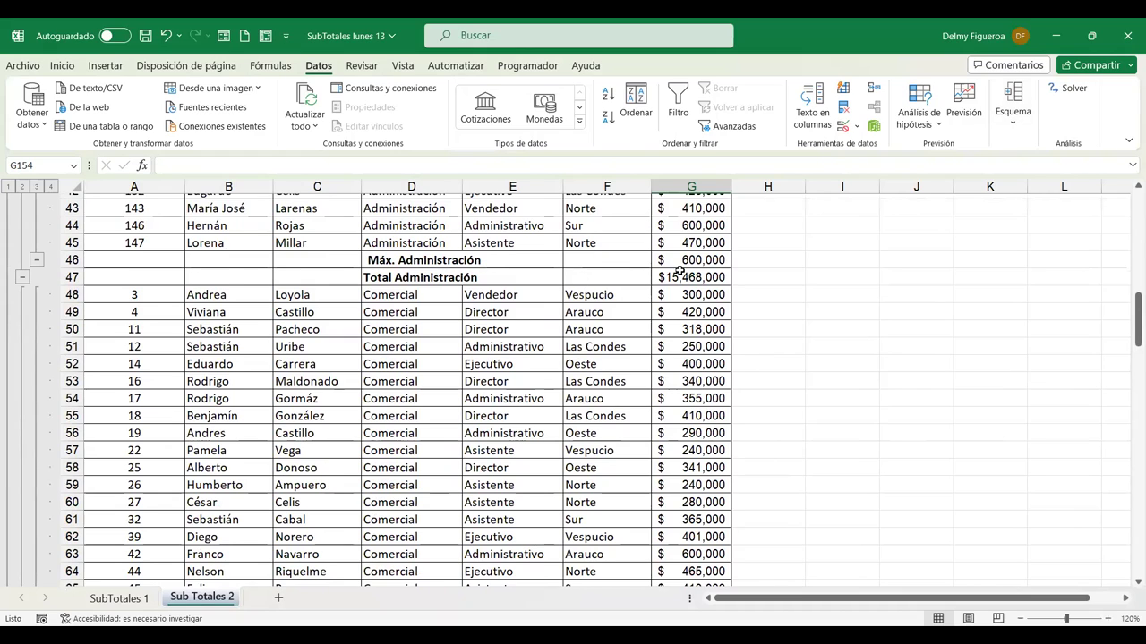
pyautogui.scroll(-3, 738, 359)
pyautogui.scroll(-10, 725, 362)
pyautogui.scroll(-12, 707, 367)
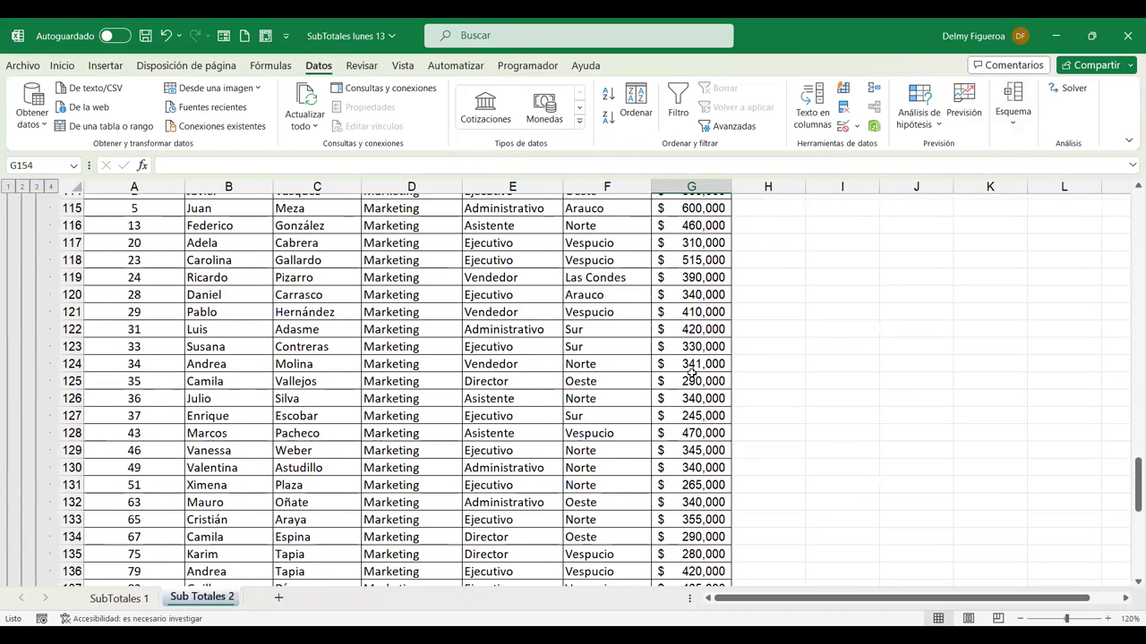
pyautogui.scroll(-7, 691, 373)
pyautogui.scroll(-5, 691, 373)
pyautogui.scroll(3, 614, 376)
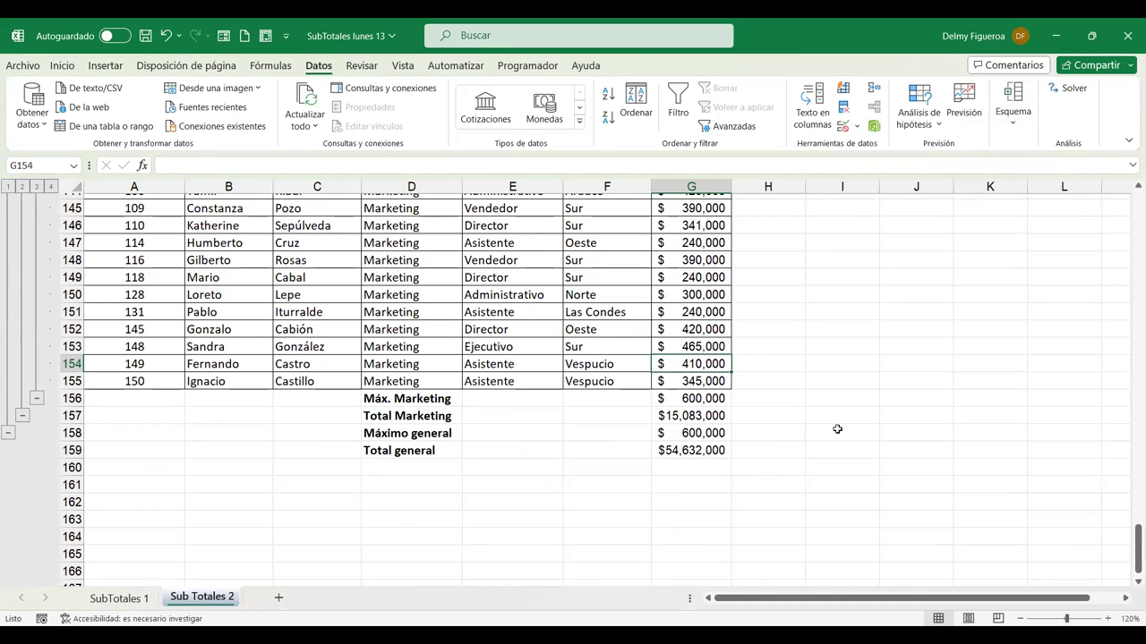
pyautogui.scroll(15, 835, 413)
pyautogui.scroll(9, 834, 411)
pyautogui.scroll(12, 835, 411)
pyautogui.scroll(12, 834, 410)
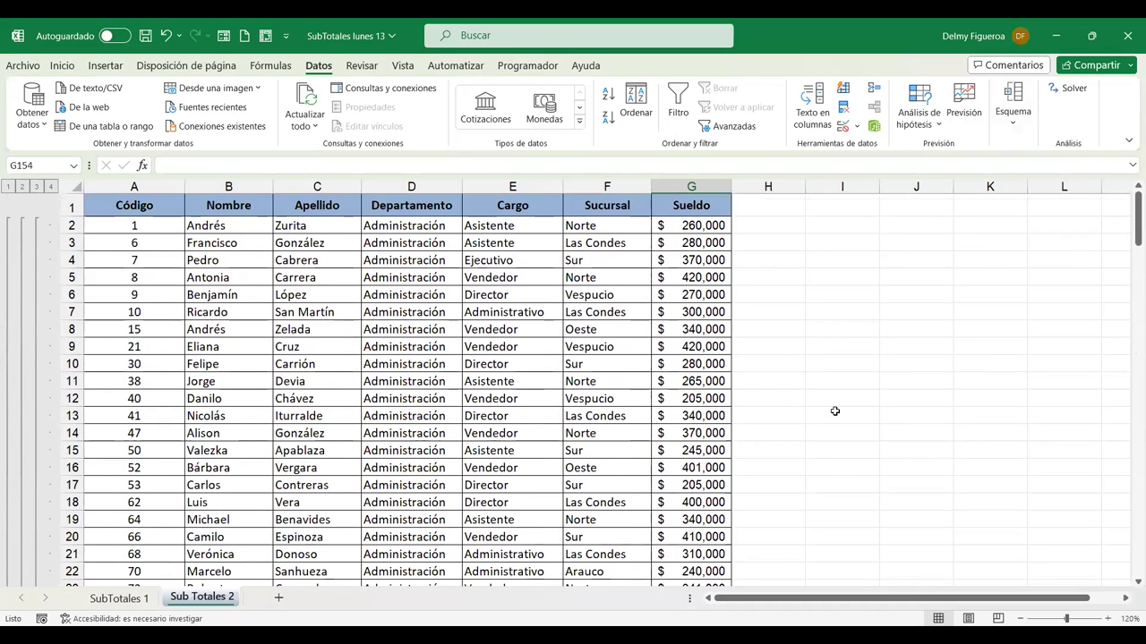
pyautogui.click(535, 243)
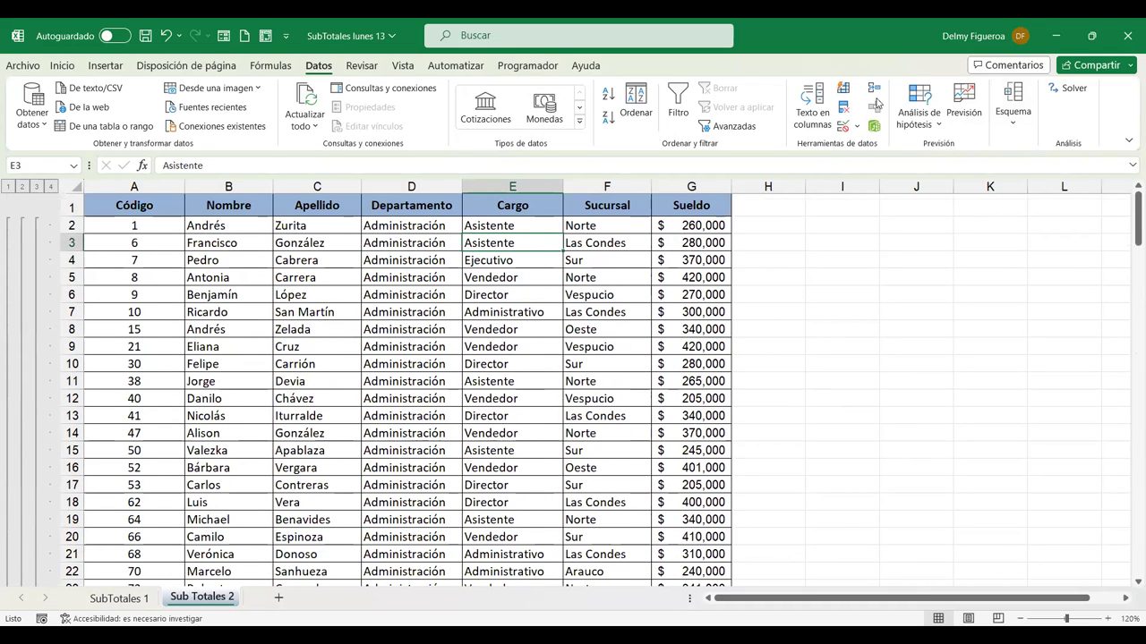
# Remove all existing subtotals and select the whole employee table.
pyautogui.click(1013, 105)
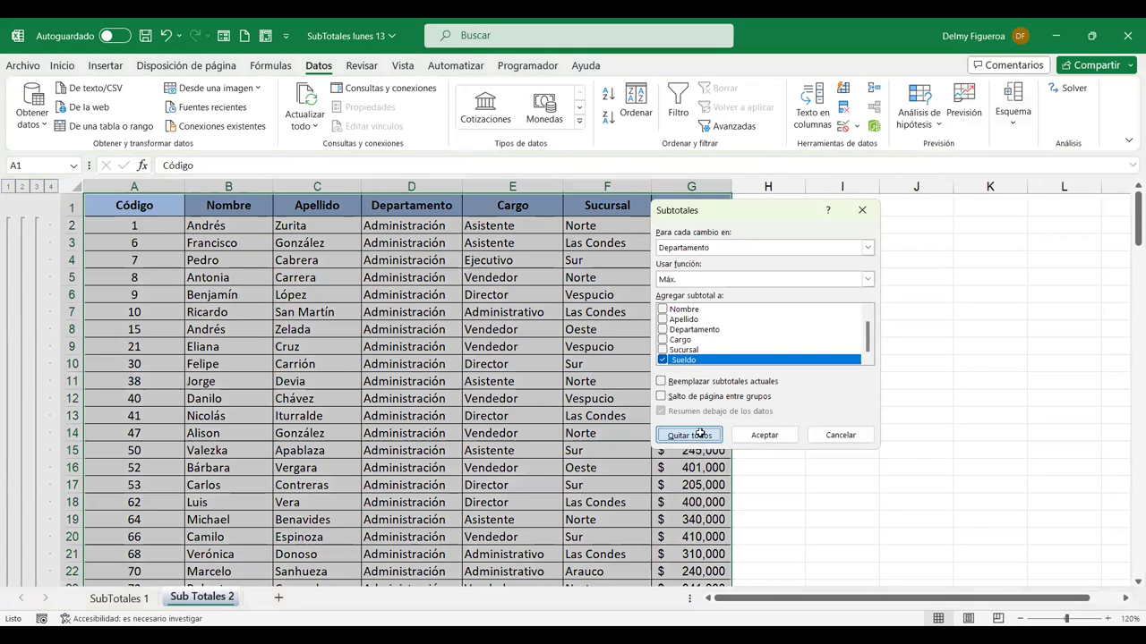
pyautogui.click(700, 435)
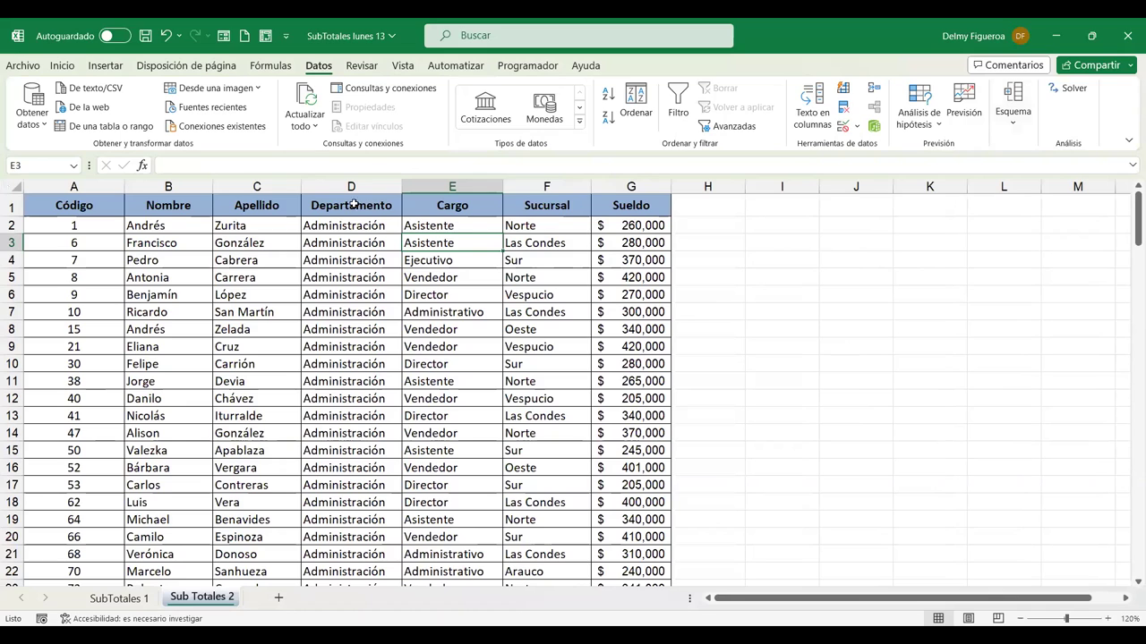
pyautogui.click(87, 184)
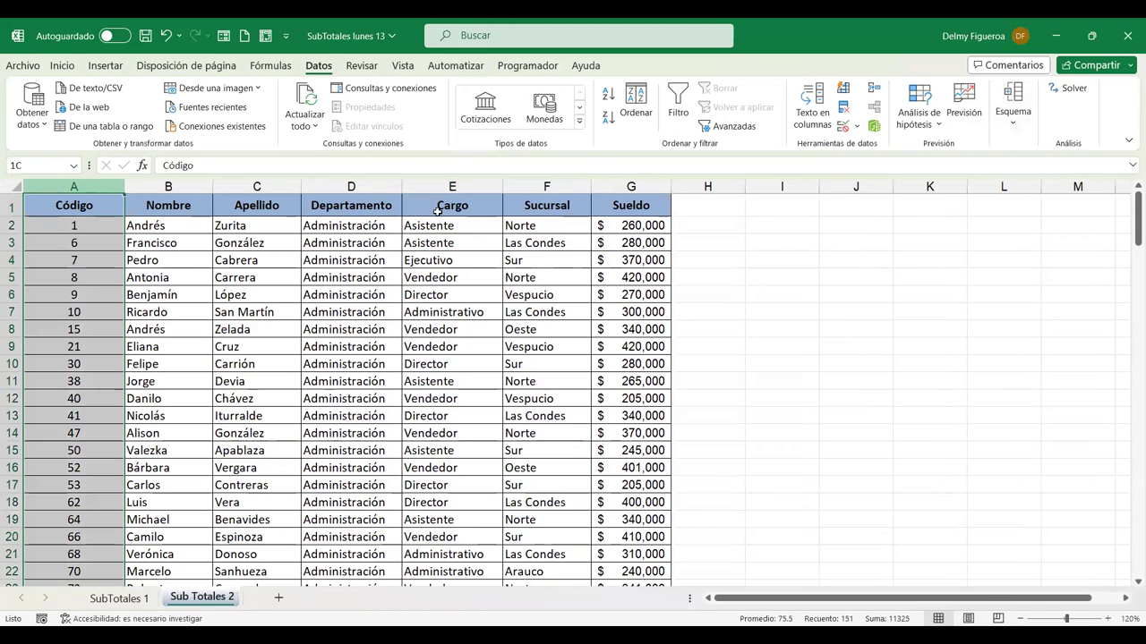
pyautogui.hotkey('ctrl', 'a')
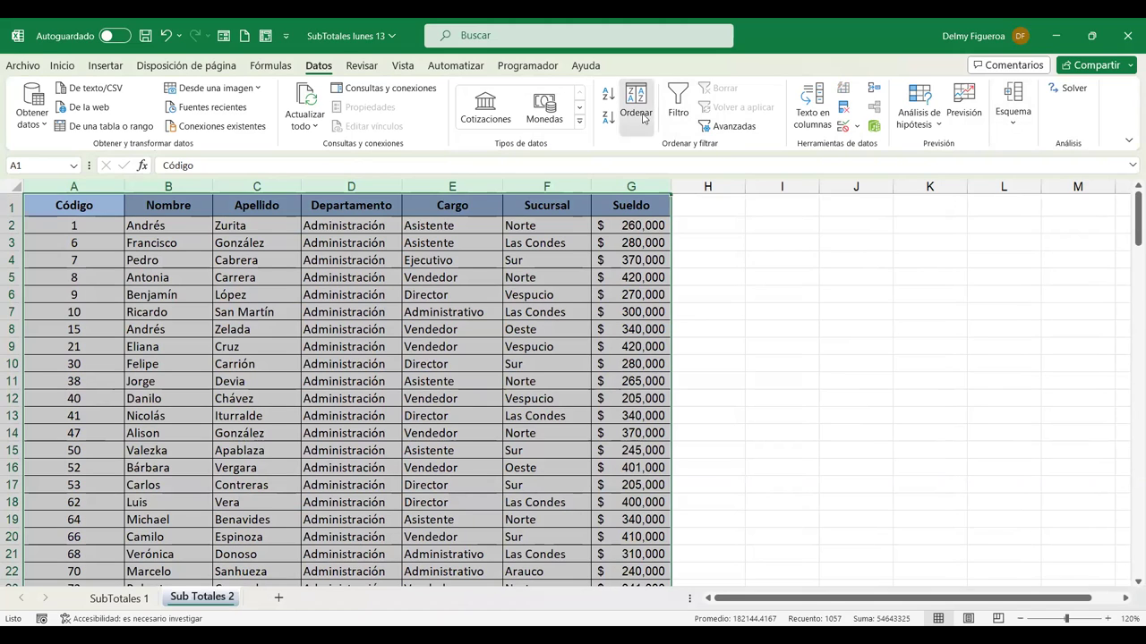
# Sort the table by Departamento, then by Cargo.
pyautogui.click(637, 112)
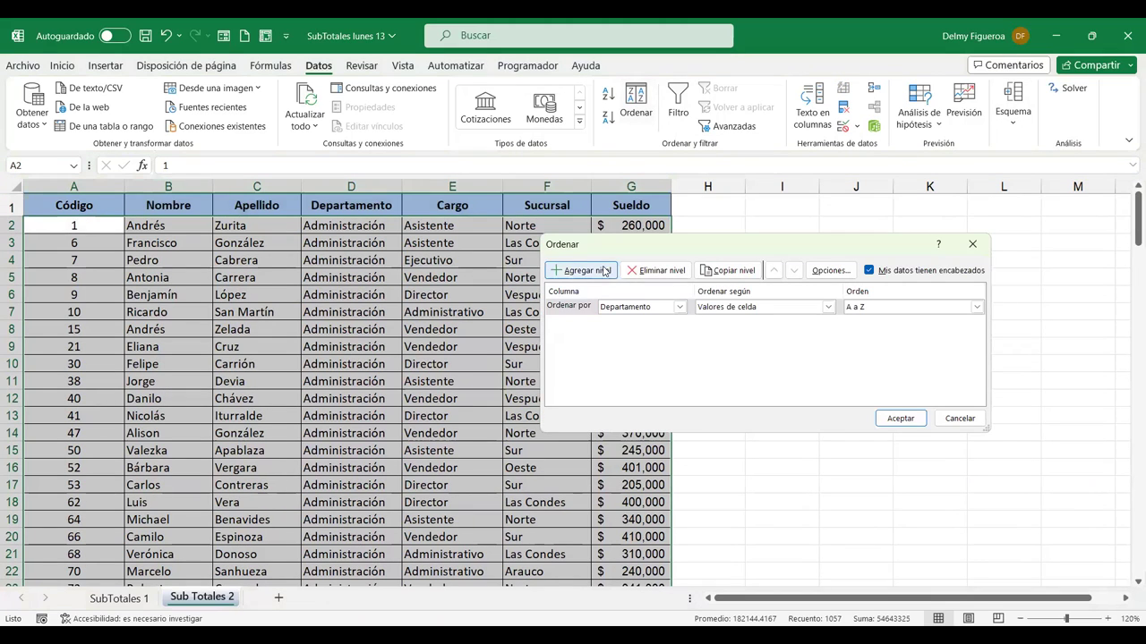
pyautogui.click(605, 271)
pyautogui.click(679, 323)
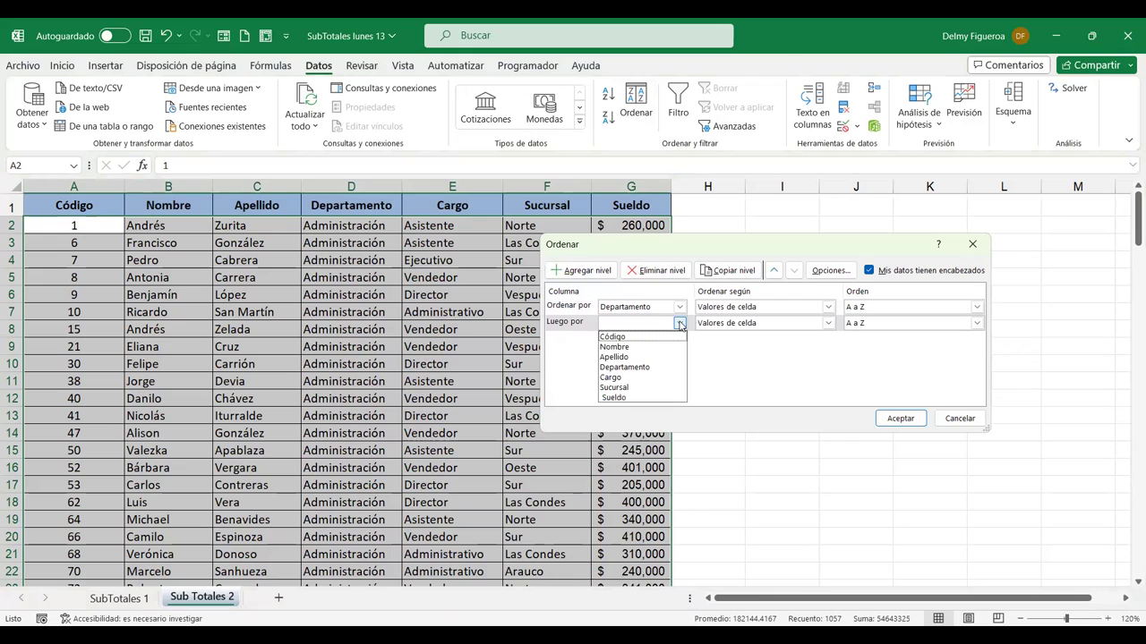
pyautogui.click(665, 377)
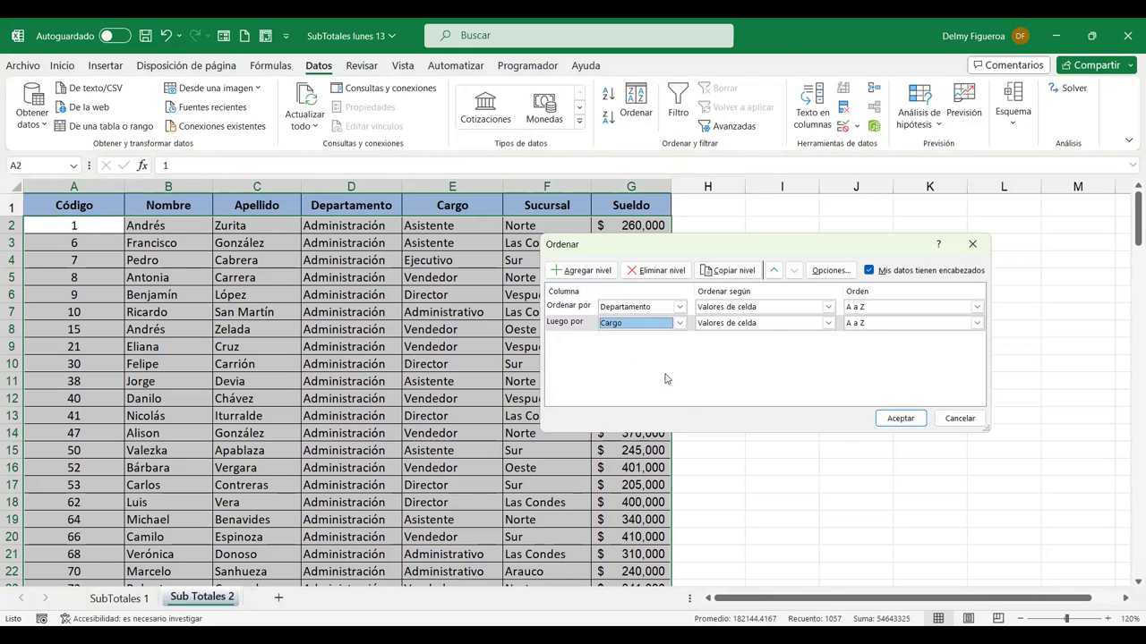
pyautogui.click(899, 420)
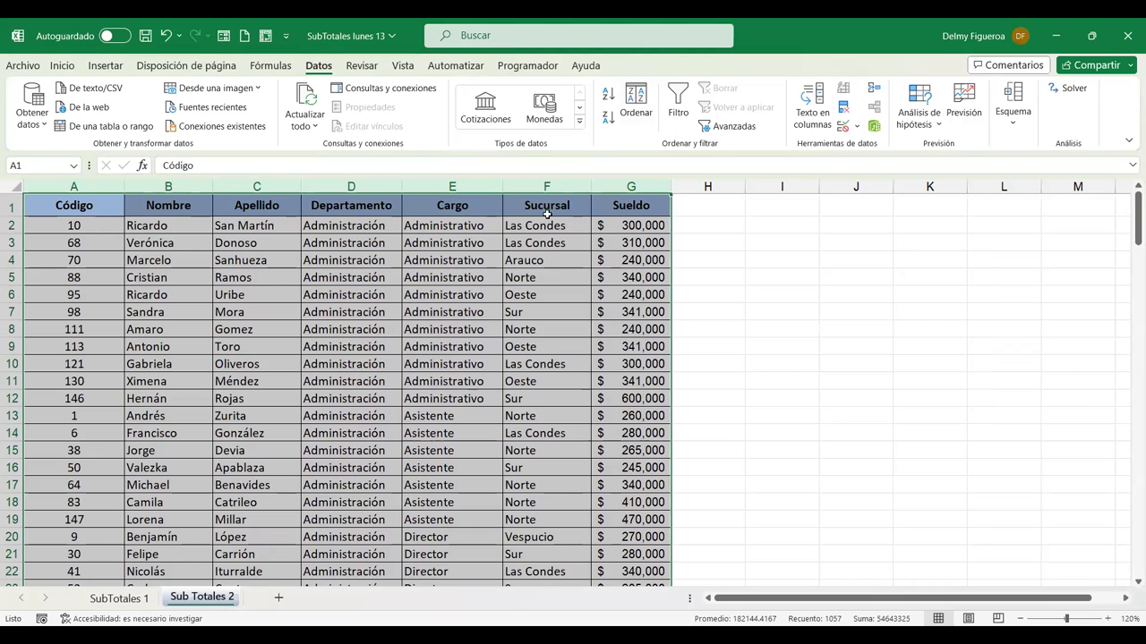
# Add a third sort level by Sucursal, keeping Cargo second, and apply the sort.
pyautogui.click(636, 112)
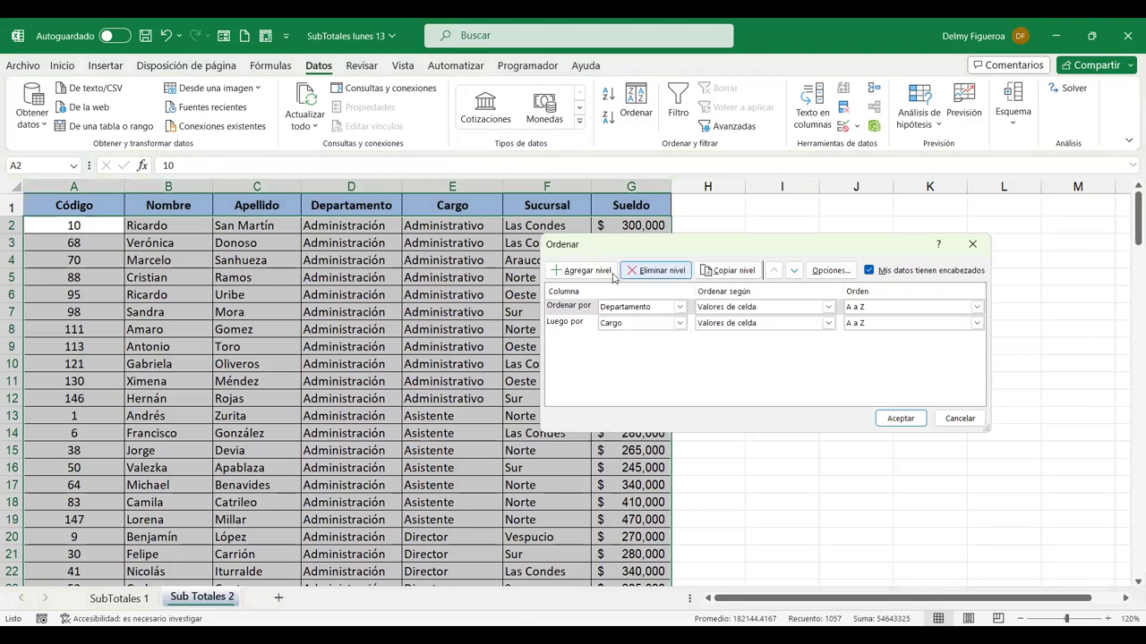
pyautogui.click(582, 270)
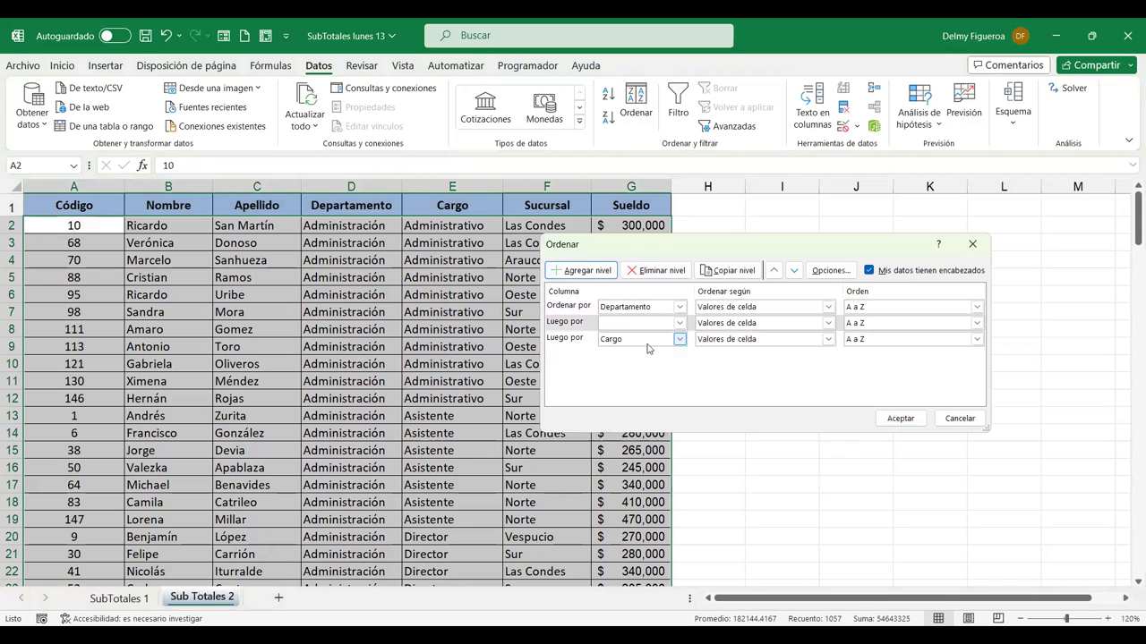
pyautogui.click(573, 340)
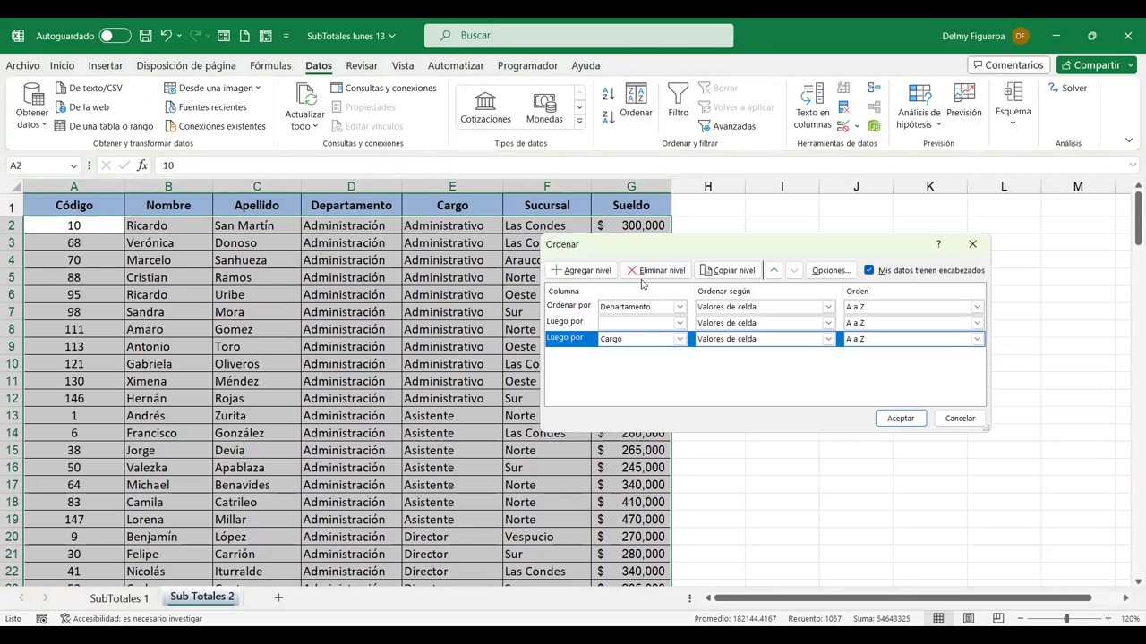
pyautogui.click(776, 271)
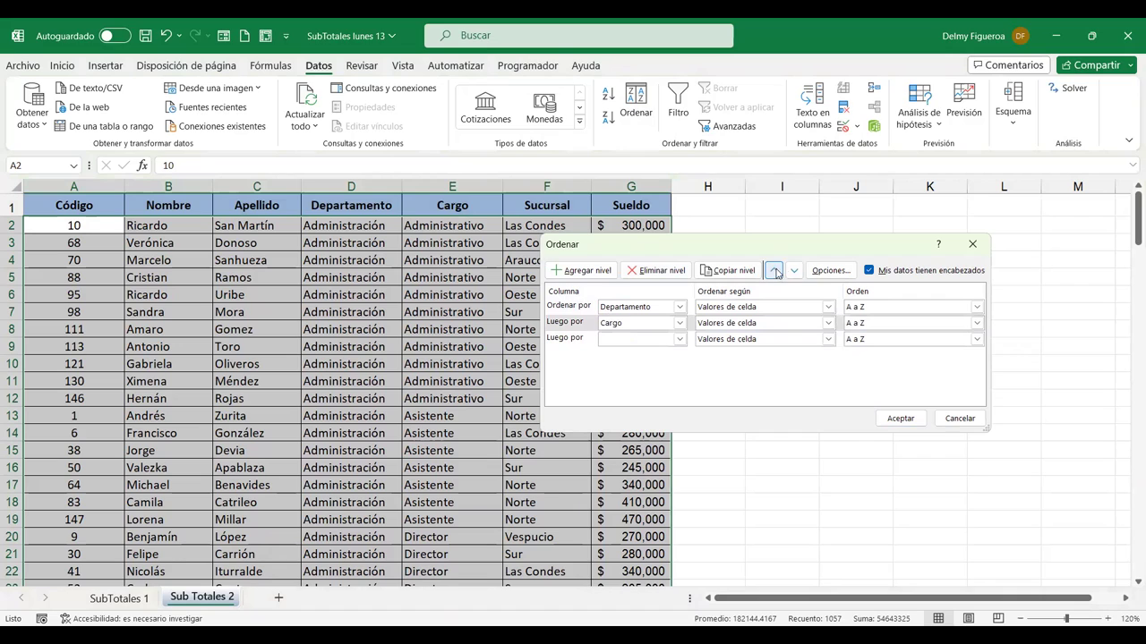
pyautogui.click(794, 273)
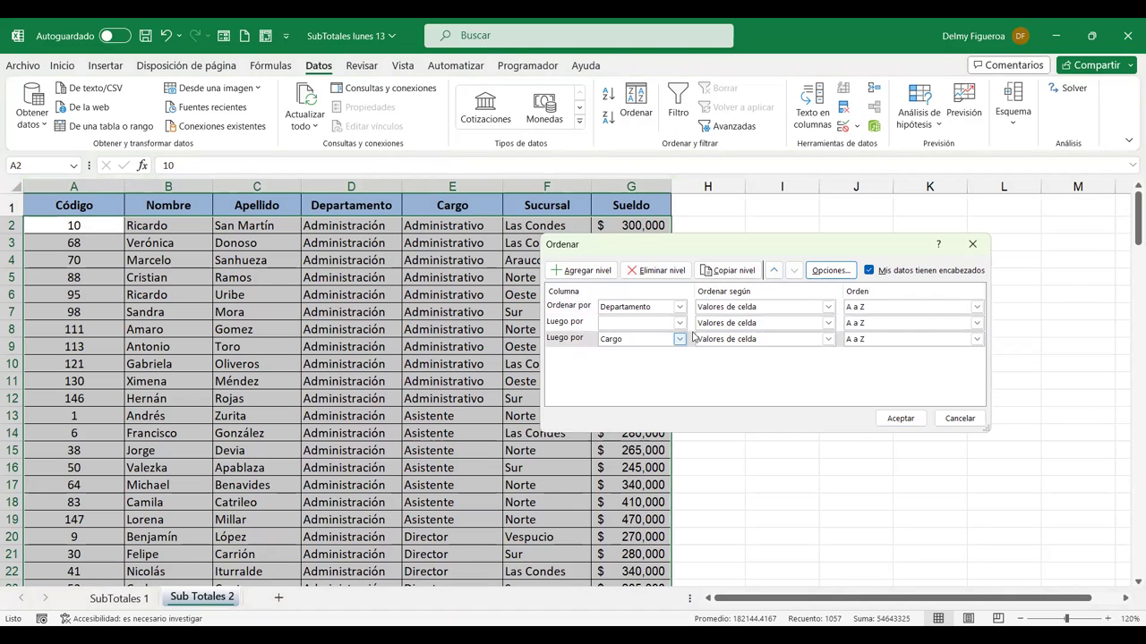
pyautogui.click(775, 270)
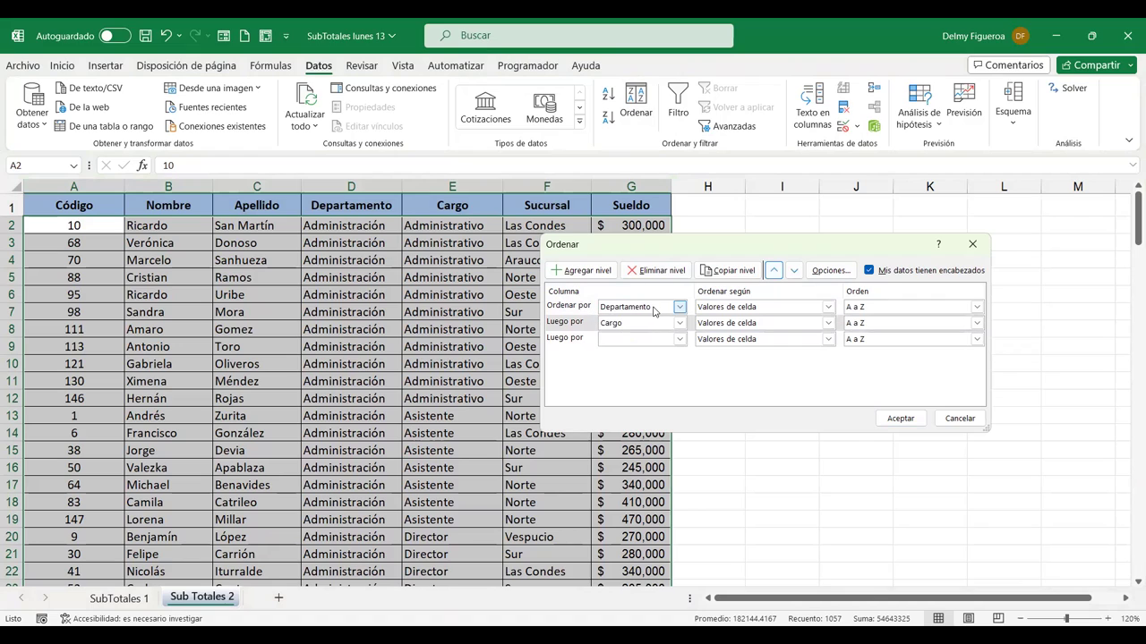
pyautogui.click(679, 340)
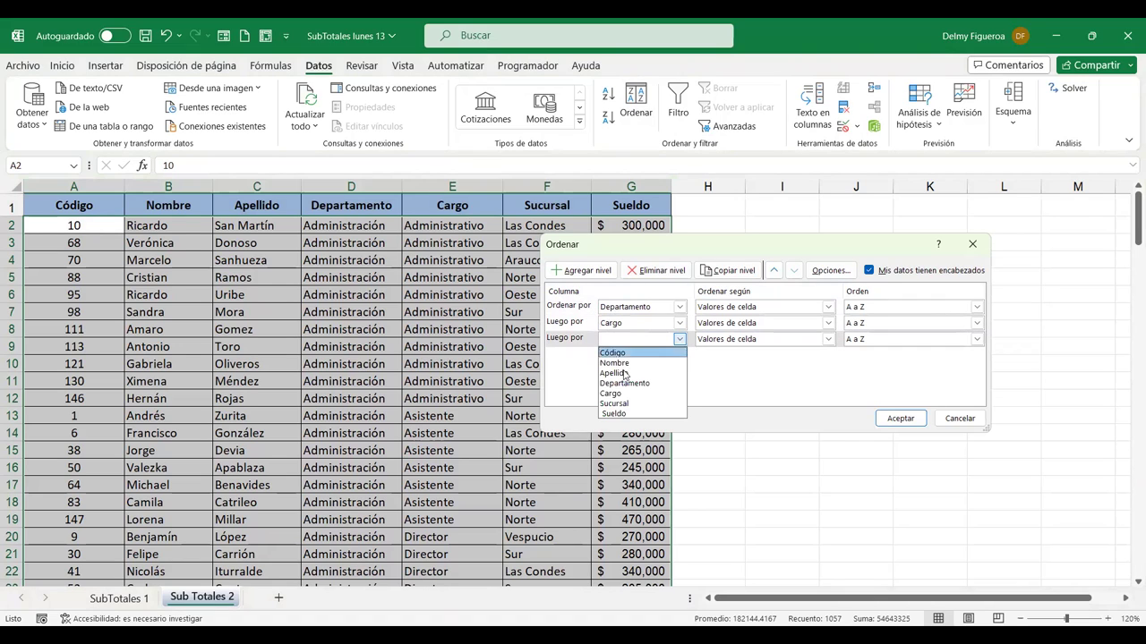
pyautogui.click(626, 404)
pyautogui.click(903, 419)
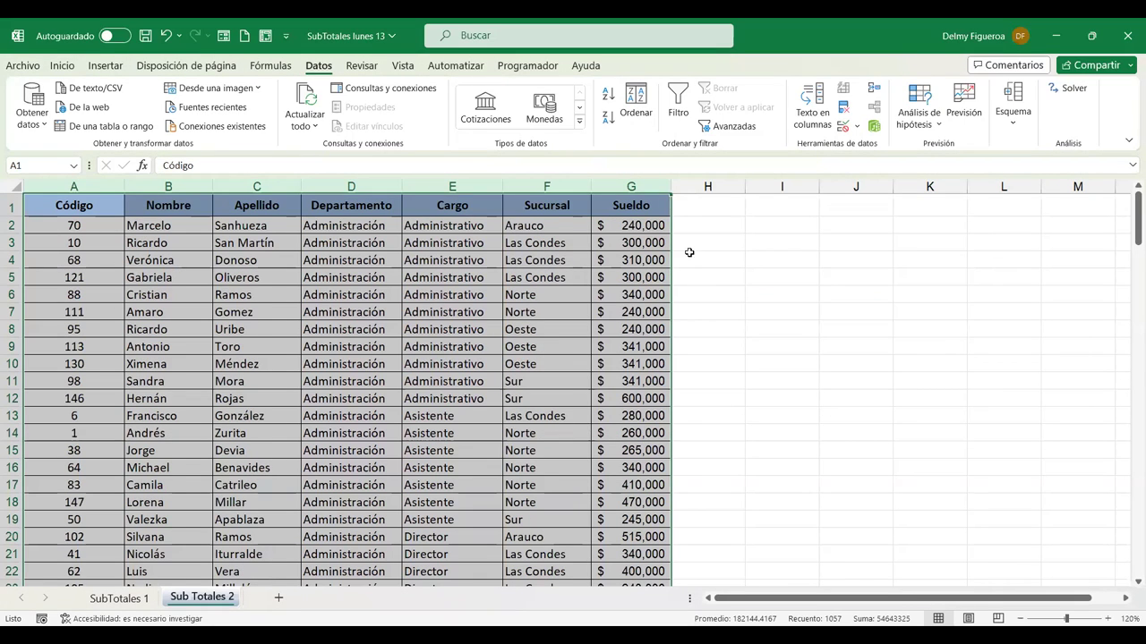
# Add a Máx. subtotal of Sueldo for each Departamento.
pyautogui.click(1012, 106)
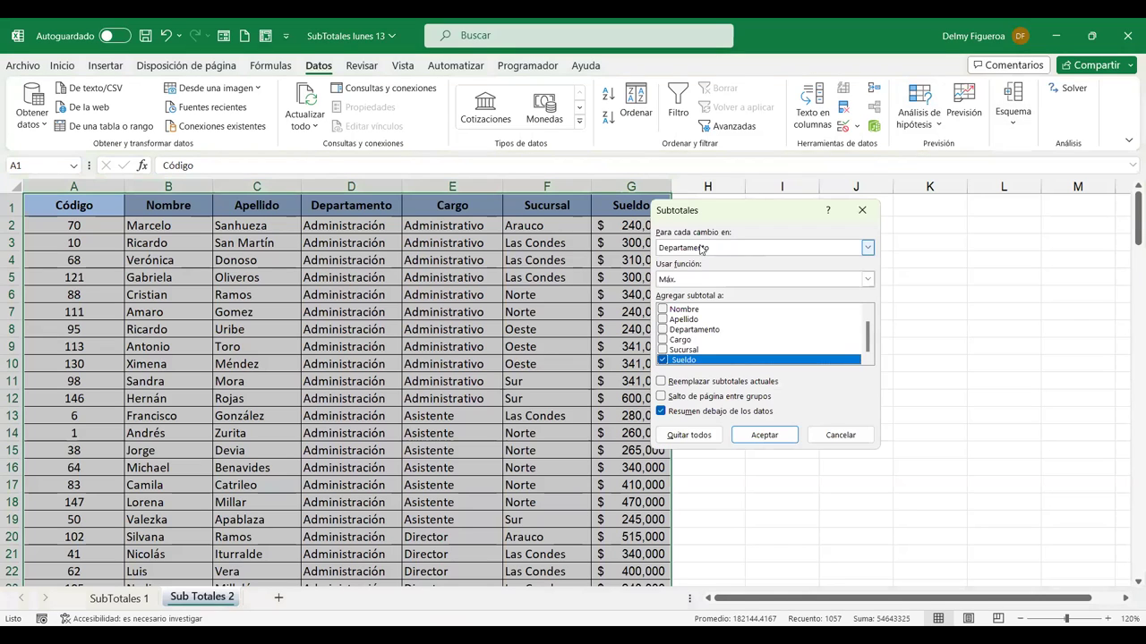
pyautogui.click(686, 283)
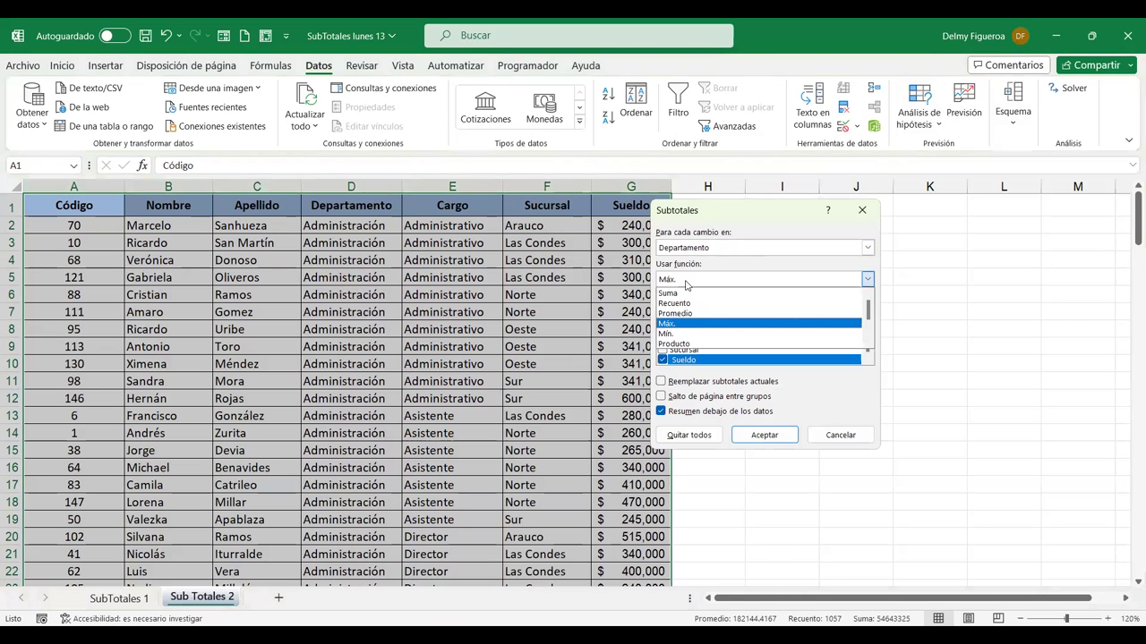
pyautogui.scroll(-2, 761, 318)
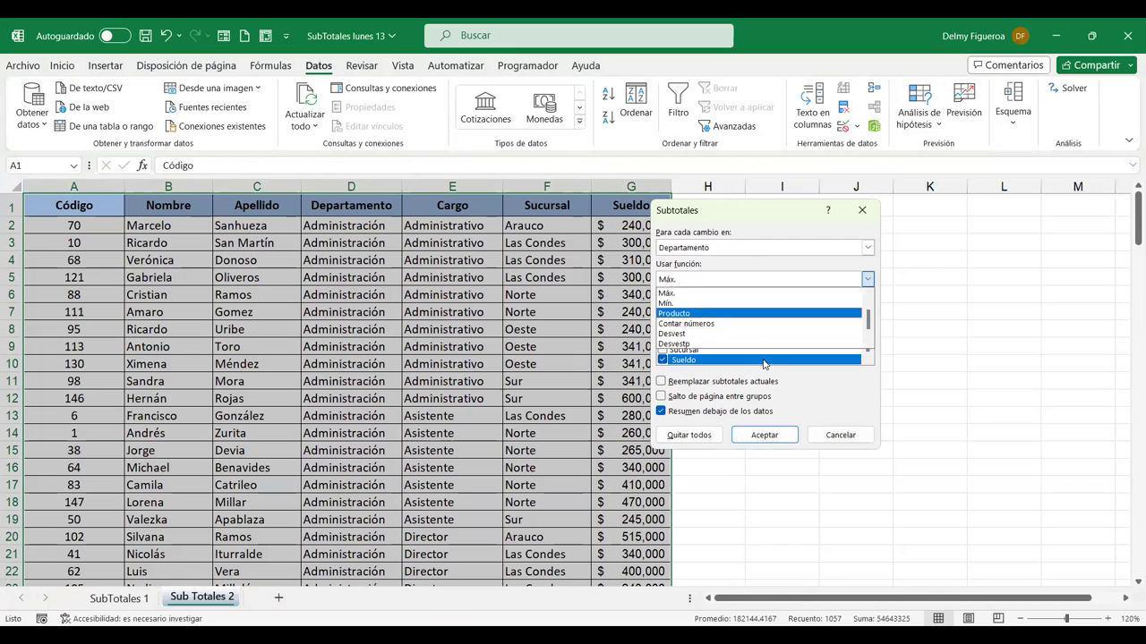
pyautogui.scroll(2, 755, 343)
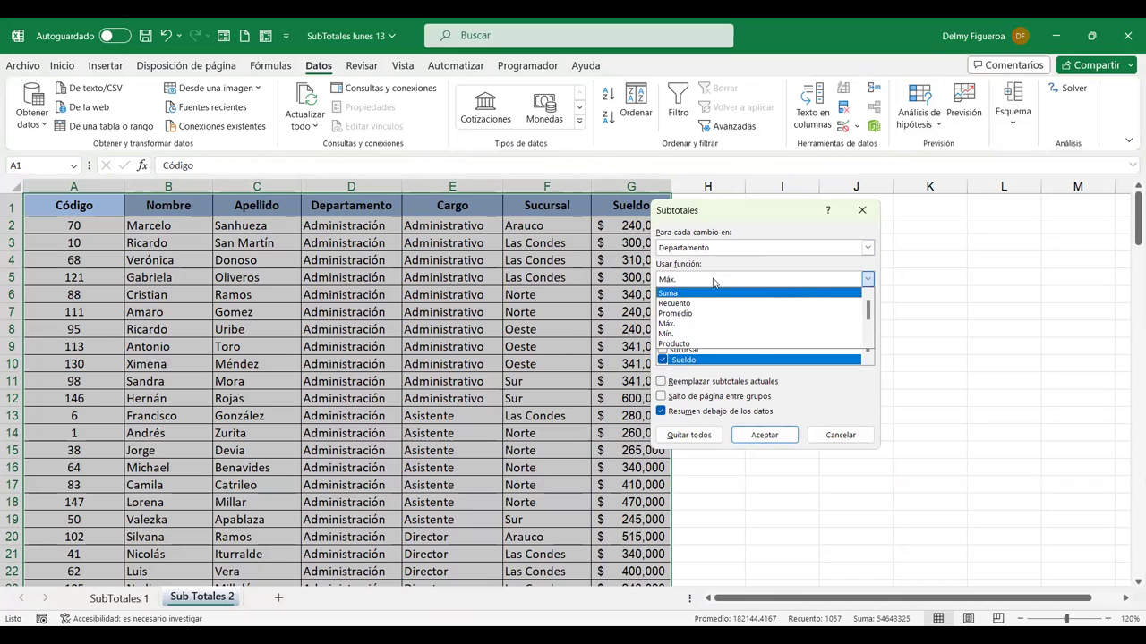
pyautogui.click(765, 269)
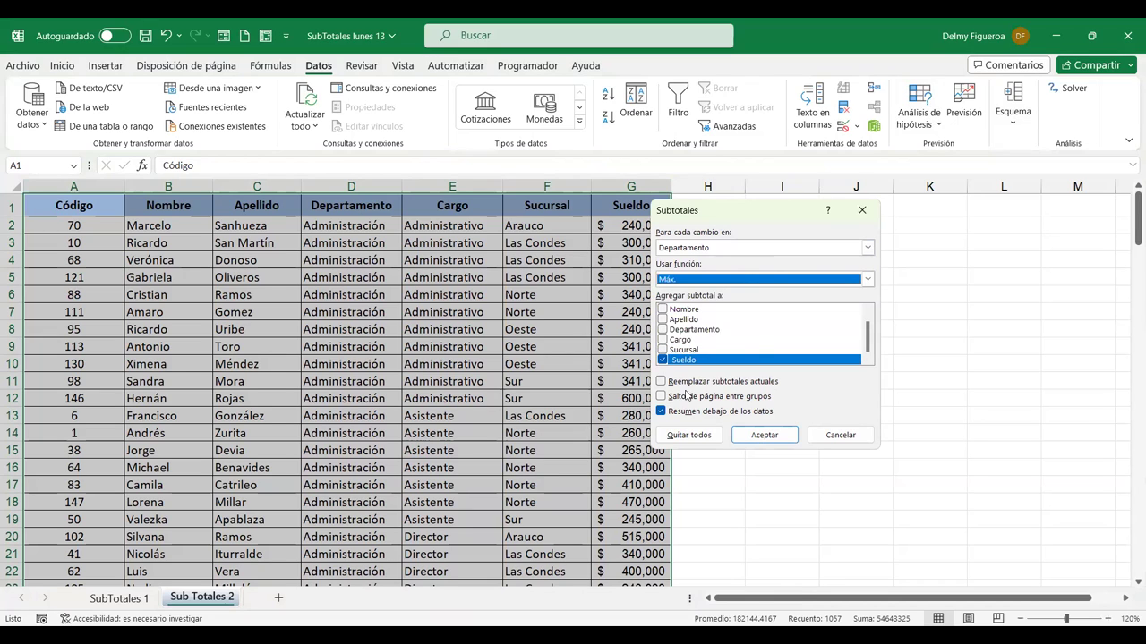
pyautogui.click(772, 435)
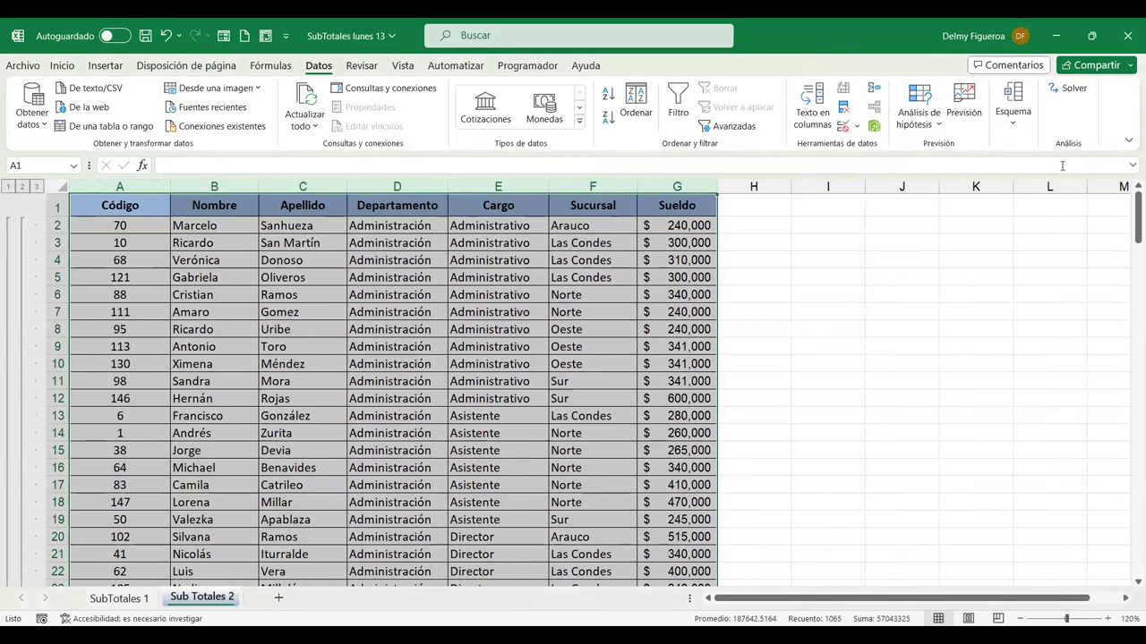
# Add nested Suma subtotals of Sueldo for each Cargo, keeping the existing subtotals.
pyautogui.click(1014, 121)
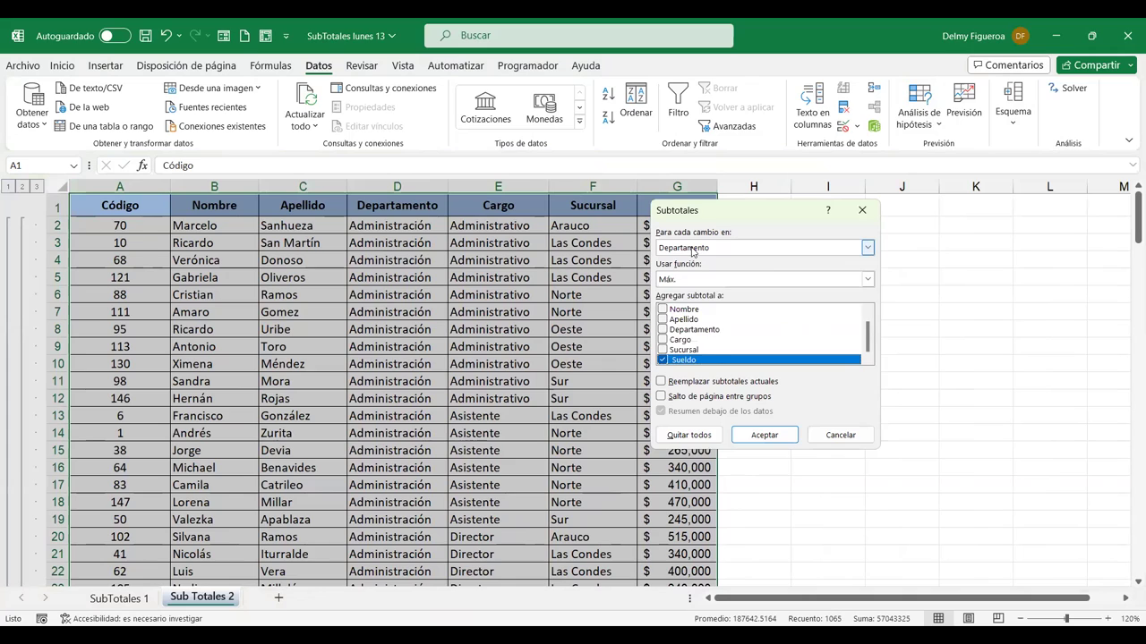
pyautogui.click(692, 250)
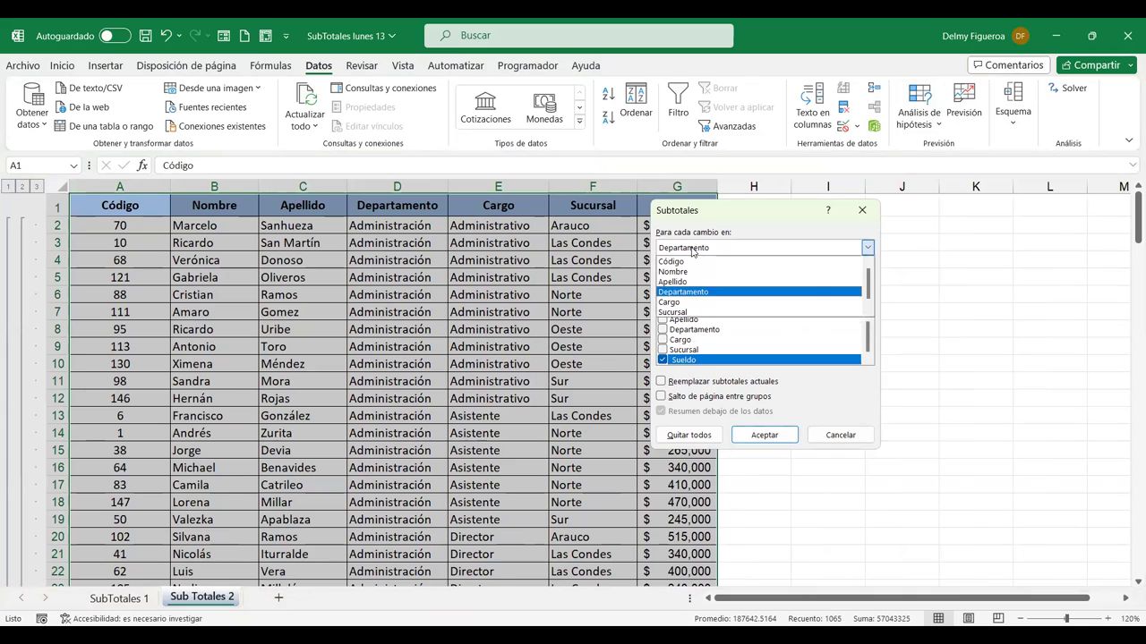
pyautogui.click(698, 303)
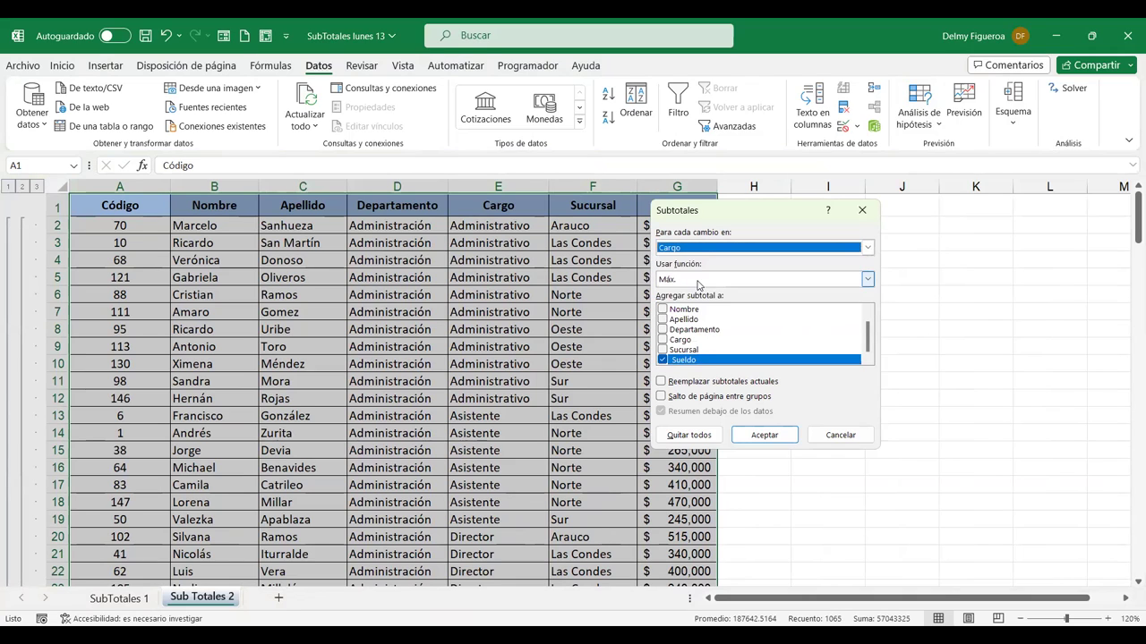
pyautogui.click(698, 281)
pyautogui.click(694, 296)
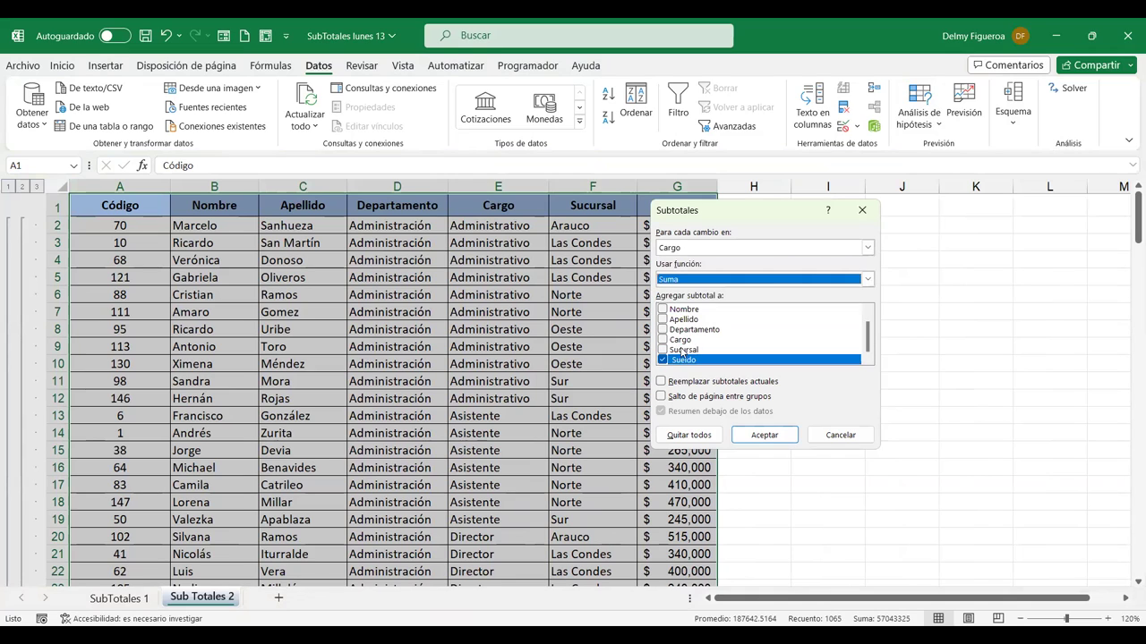
pyautogui.click(775, 435)
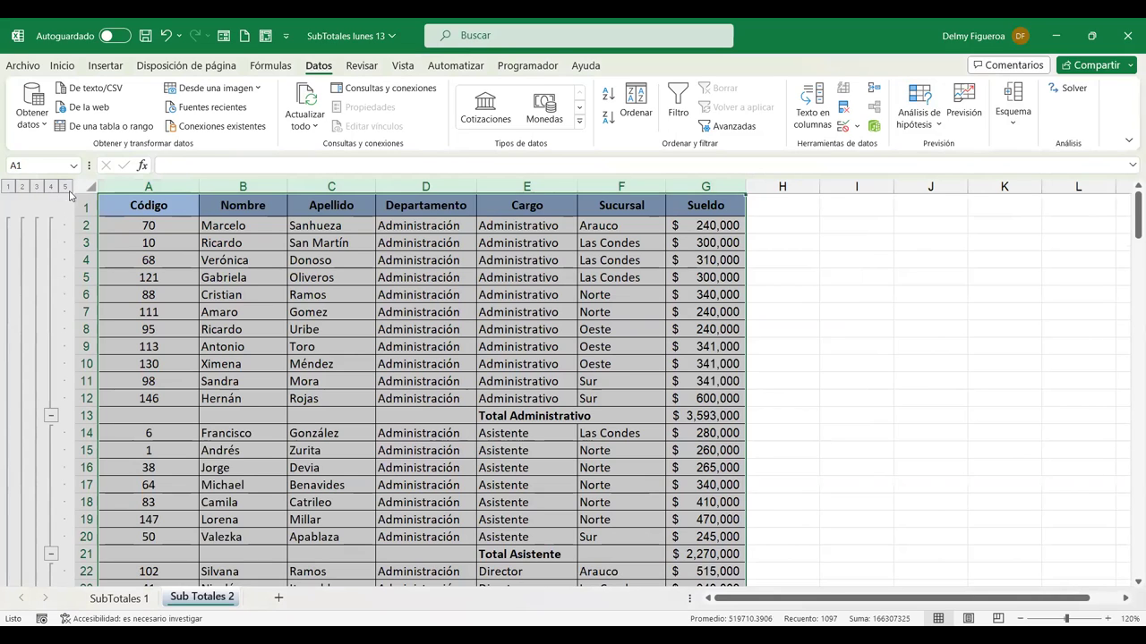
# Add Recuento subtotals of Sueldo at each change in Sucursal.
pyautogui.click(1043, 184)
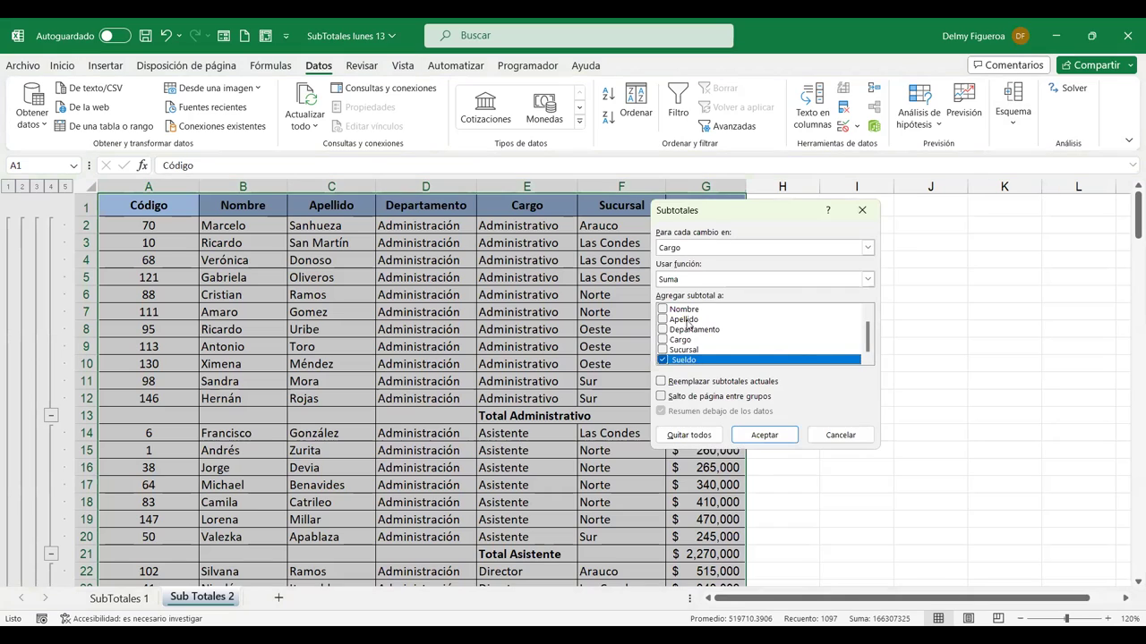
pyautogui.click(690, 249)
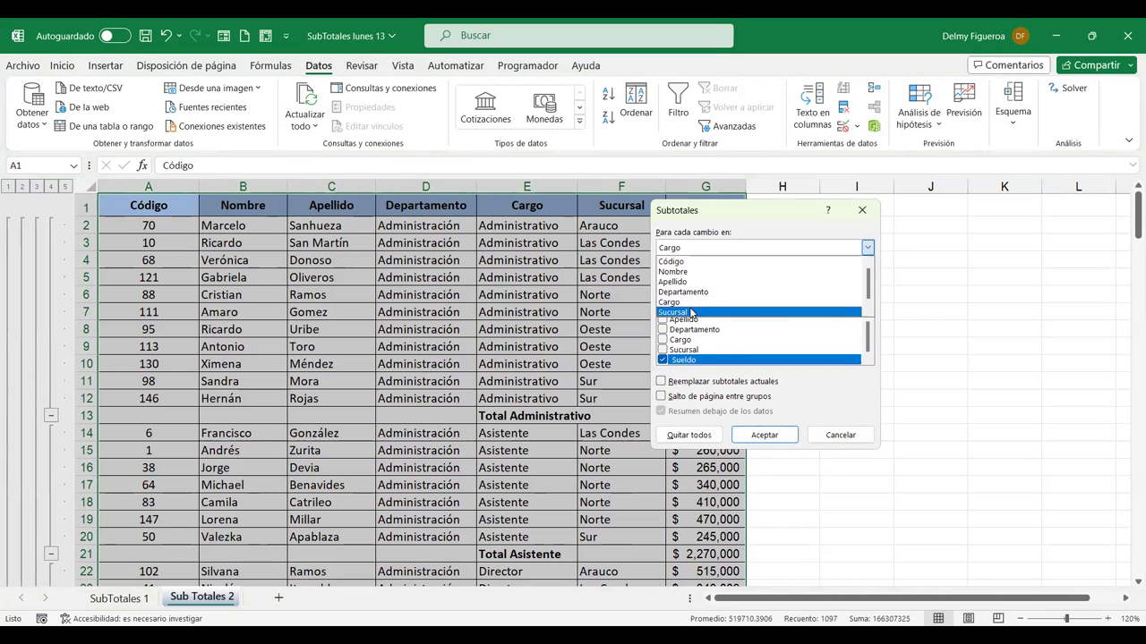
pyautogui.click(691, 312)
pyautogui.click(690, 280)
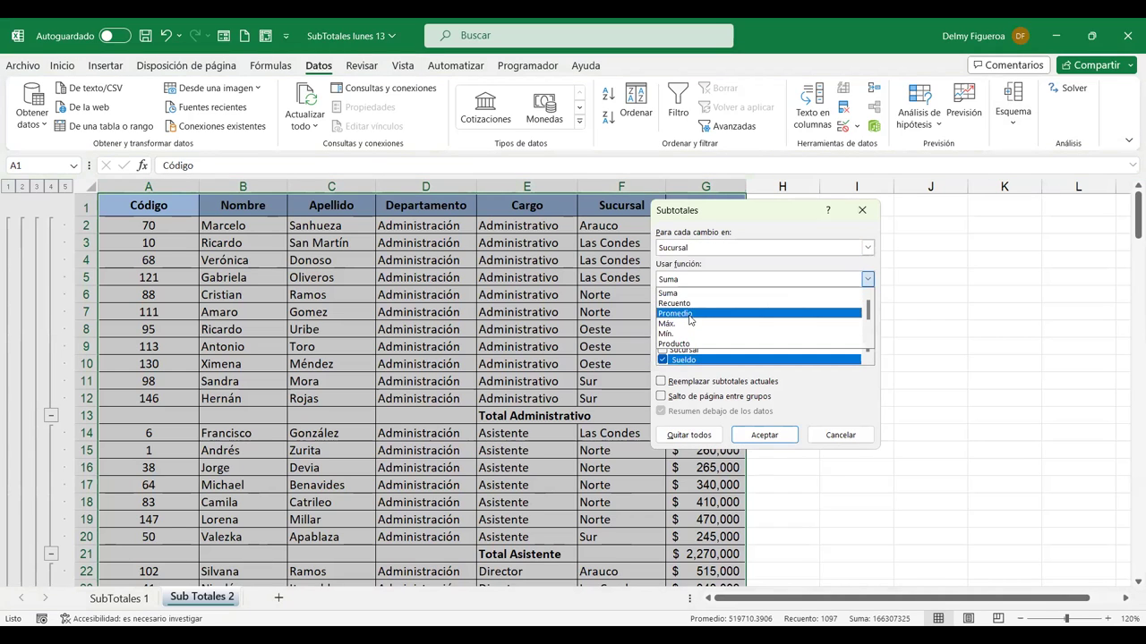
pyautogui.click(693, 304)
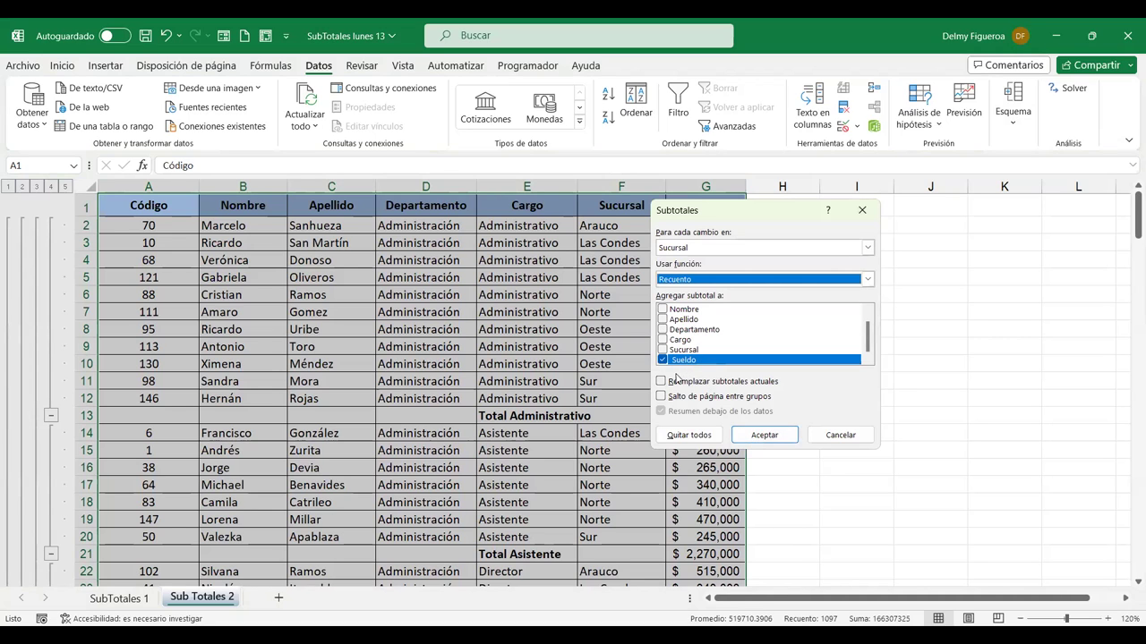
pyautogui.click(777, 435)
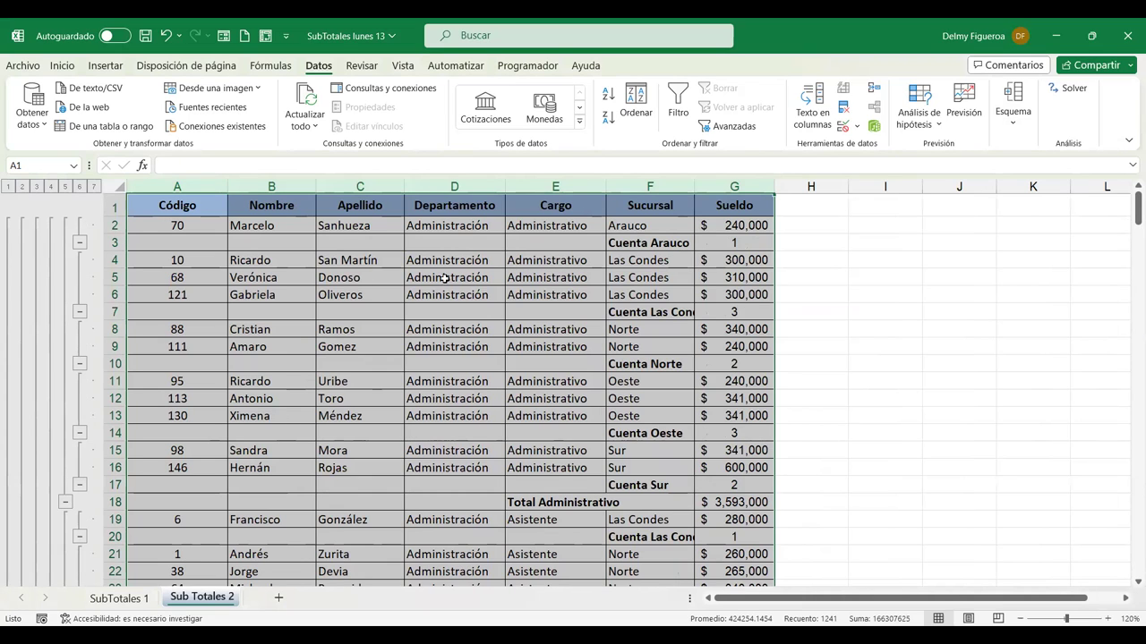
# Inspect the SUBTOTALES count formulas in G3, G7, G10 and G14, then collapse to outline level 6.
pyautogui.click(691, 243)
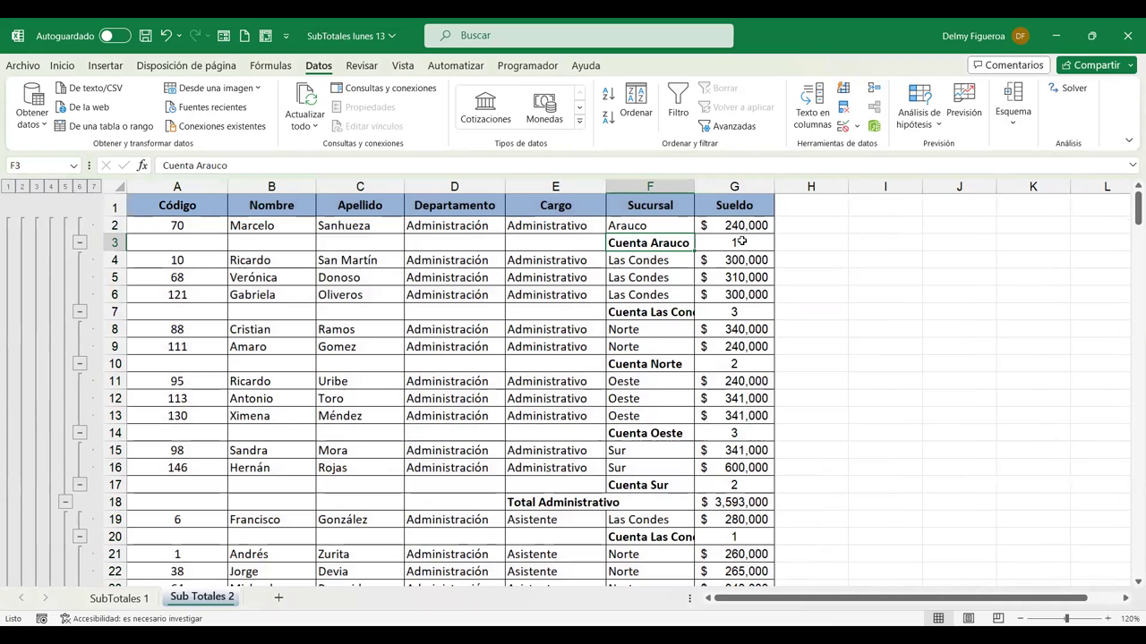
pyautogui.click(739, 243)
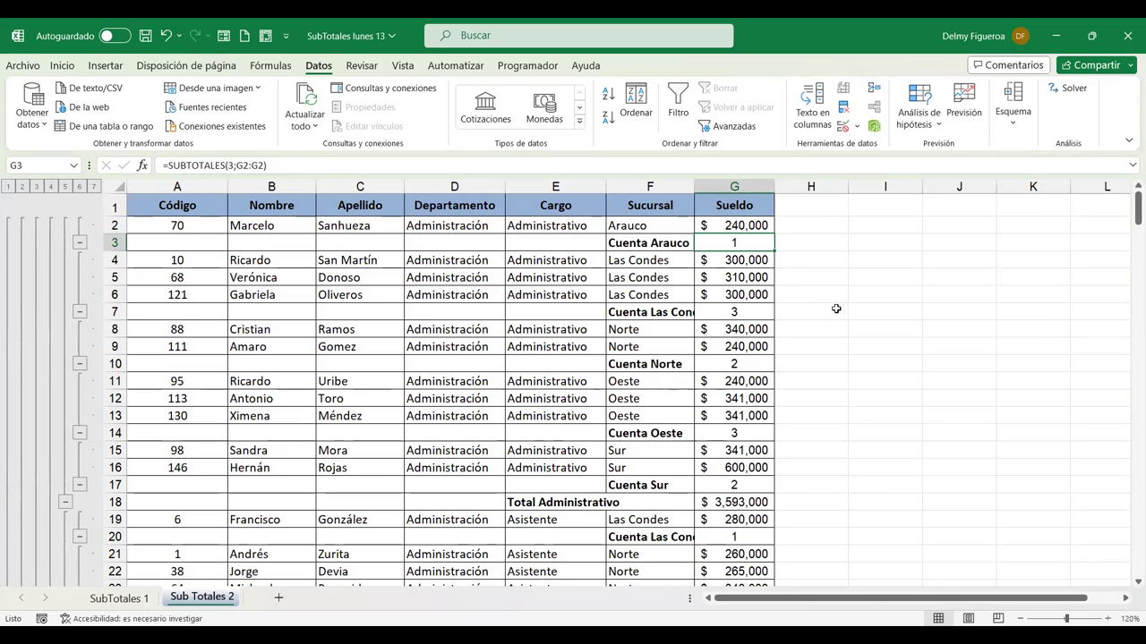
pyautogui.click(737, 312)
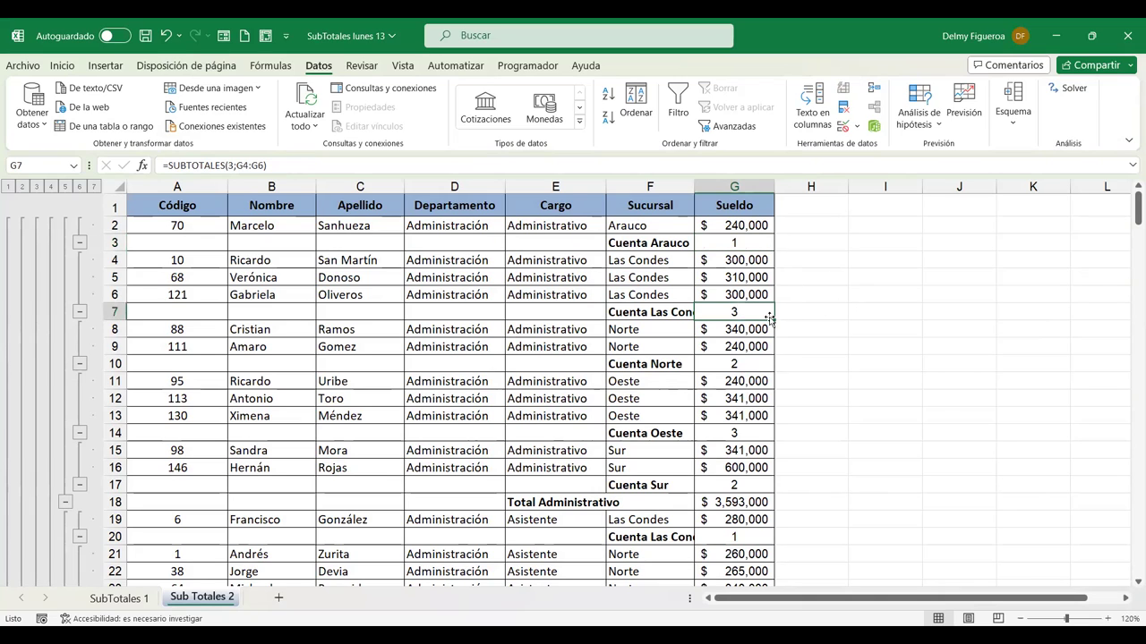
pyautogui.click(754, 243)
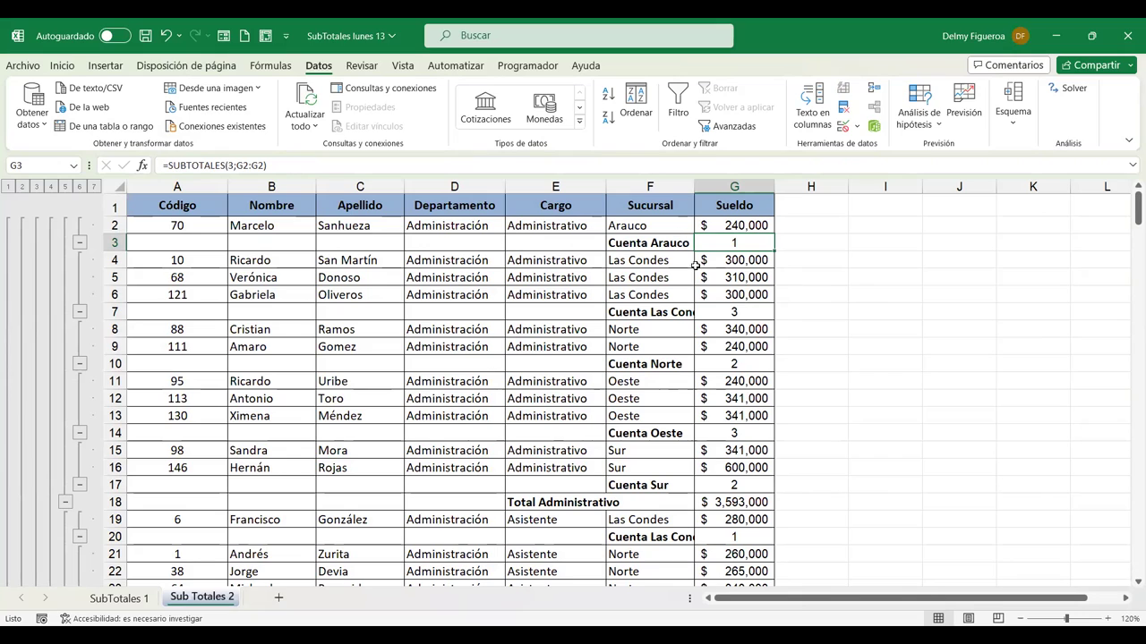
pyautogui.click(744, 310)
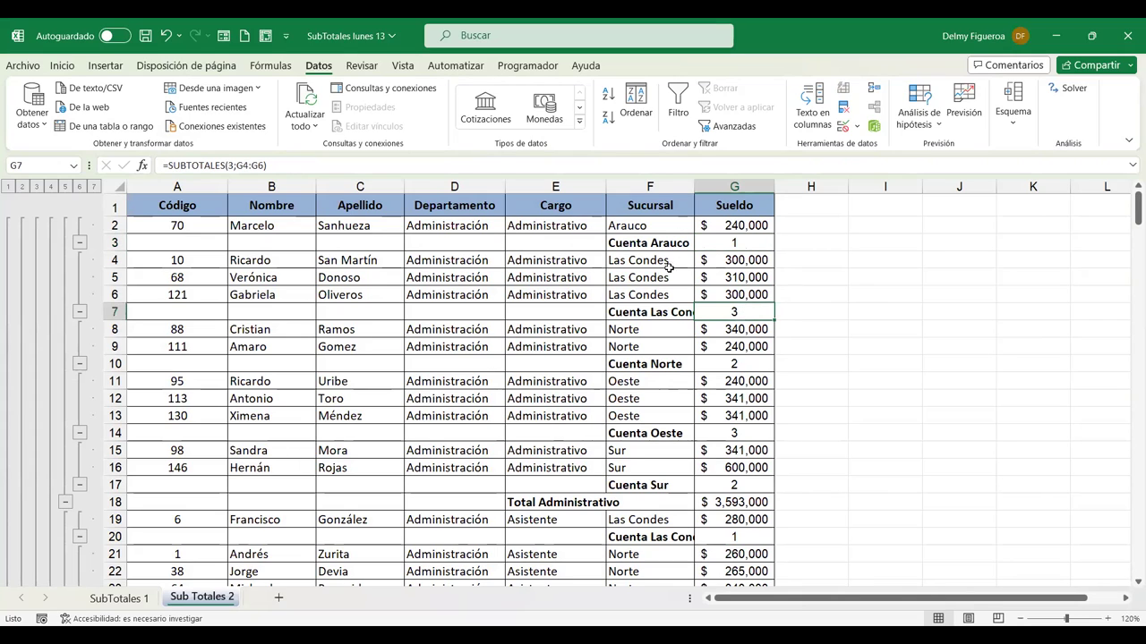
pyautogui.click(732, 360)
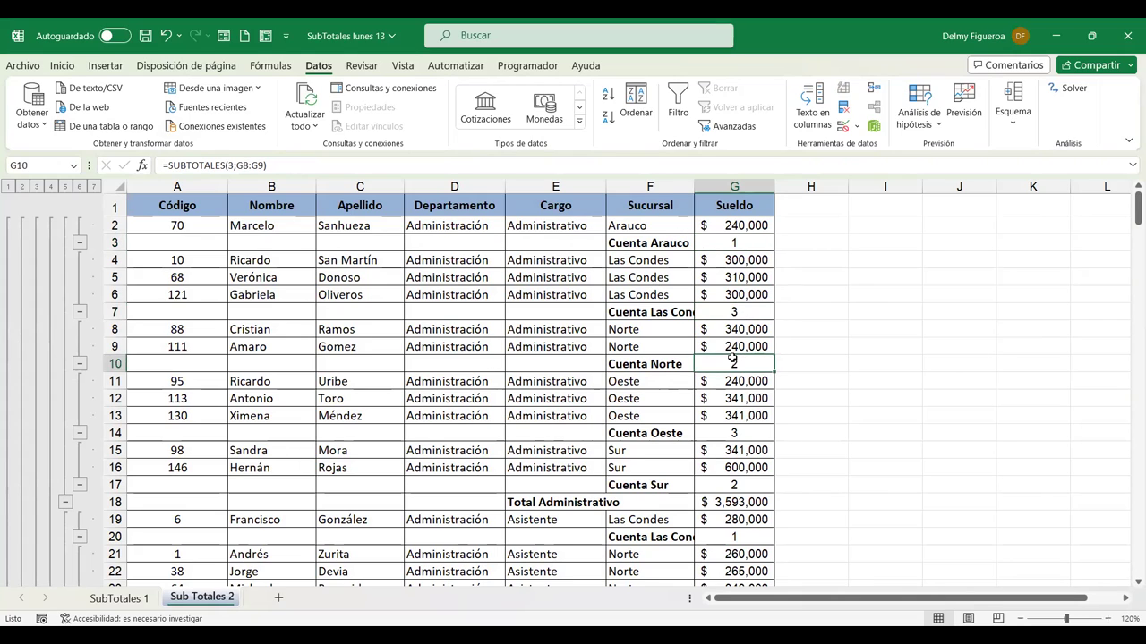
pyautogui.click(741, 433)
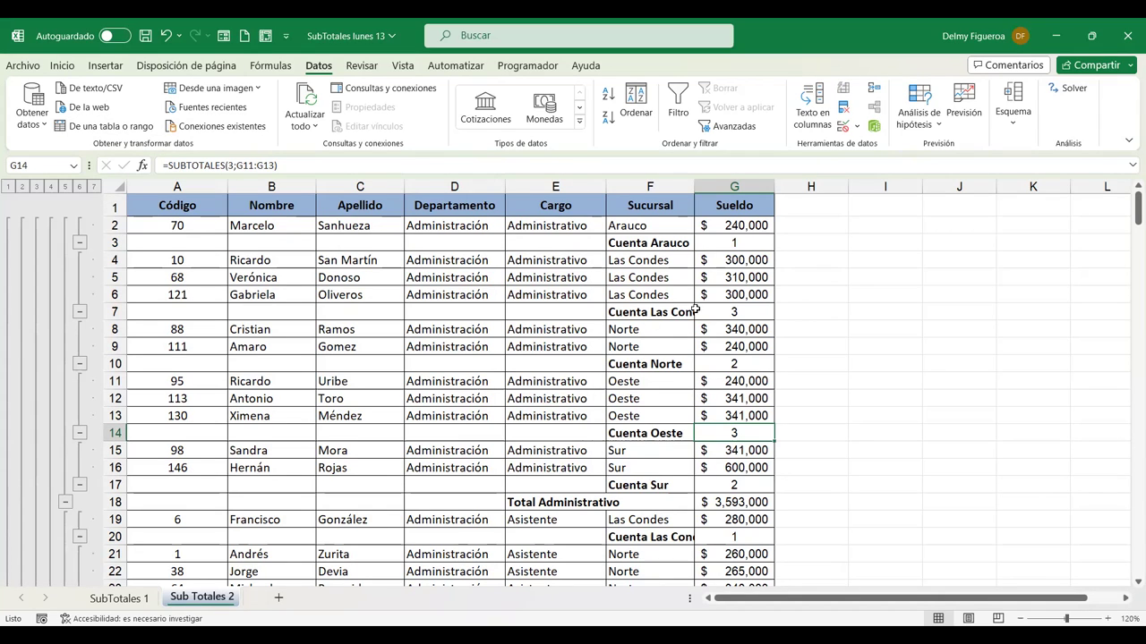
pyautogui.click(79, 186)
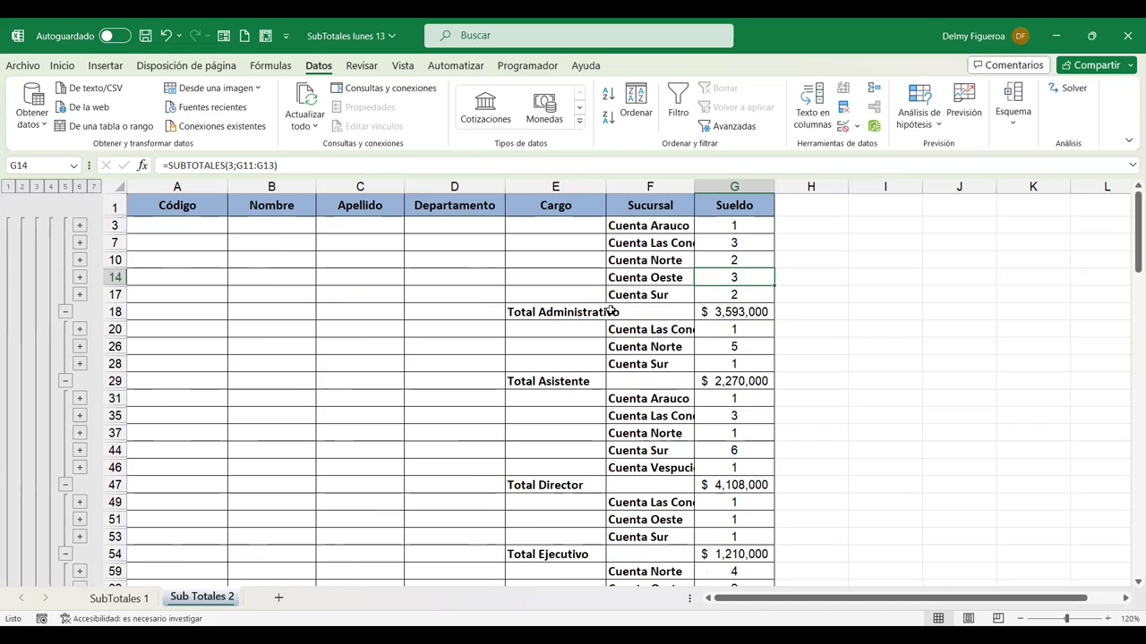
# Collapse the outline level by level down to level 1, leaving only the grand totals.
pyautogui.scroll(-3, 582, 313)
pyautogui.scroll(-1, 573, 331)
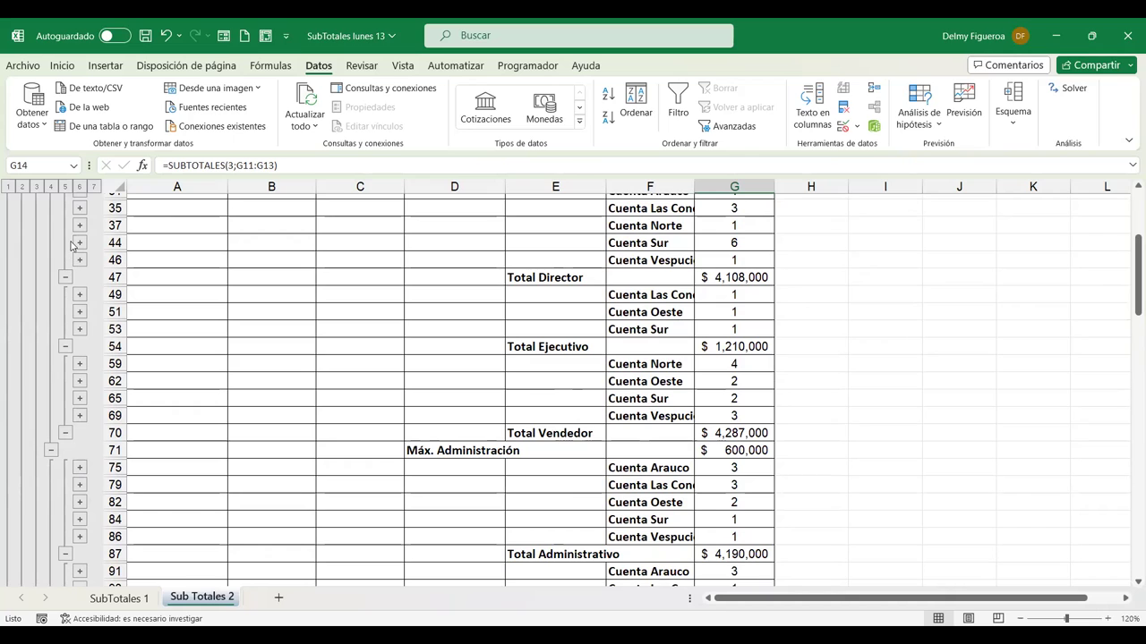
pyautogui.click(66, 187)
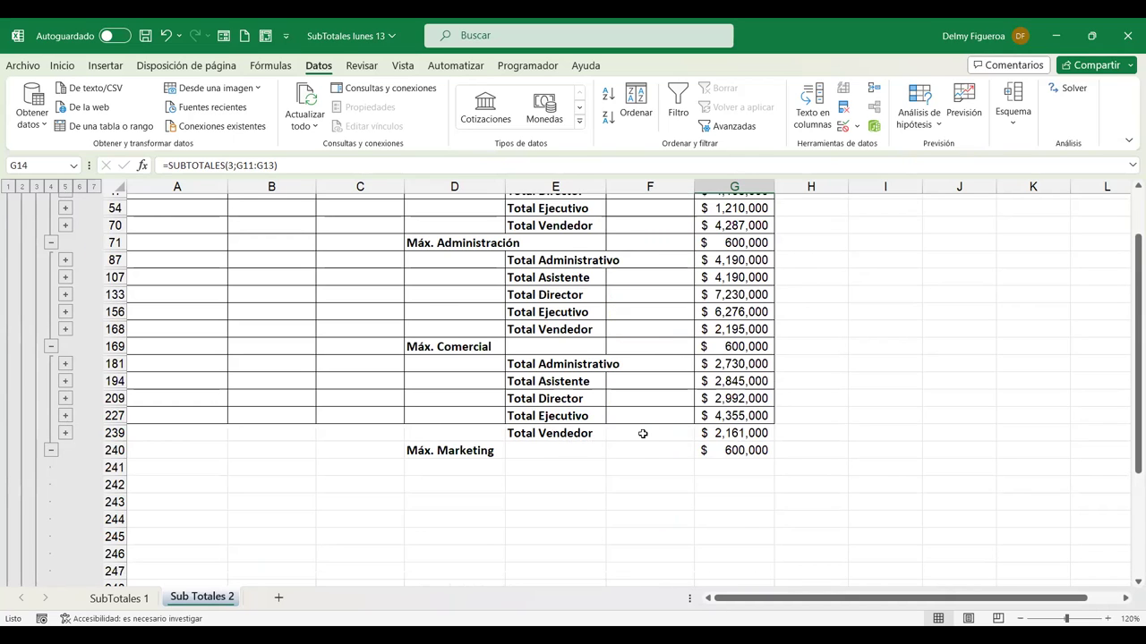
pyautogui.scroll(2, 639, 433)
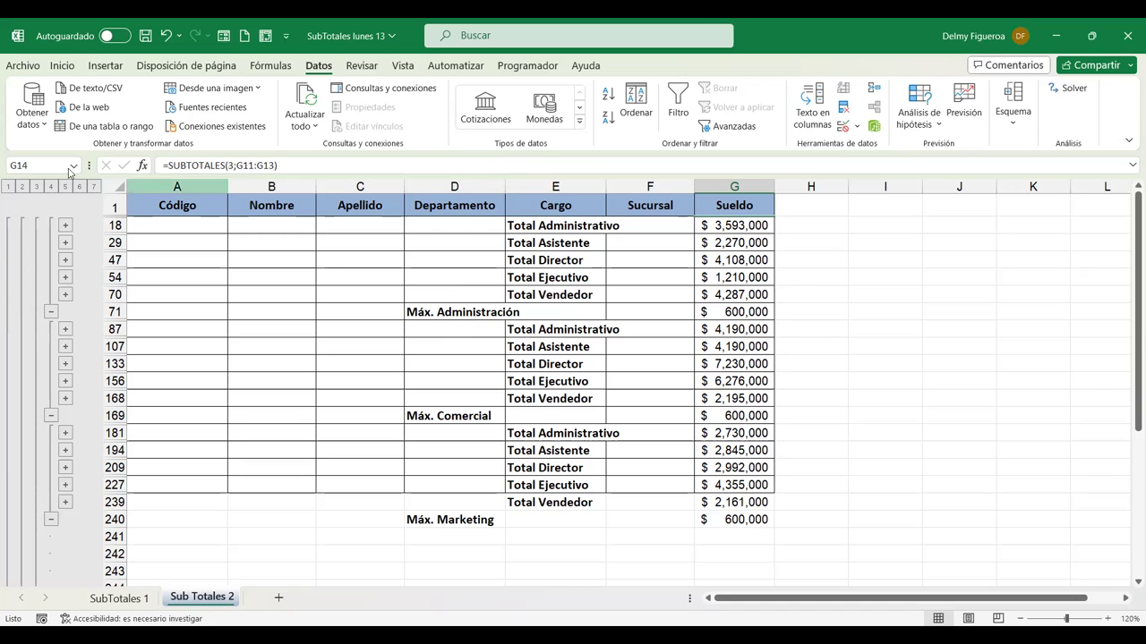
pyautogui.click(37, 187)
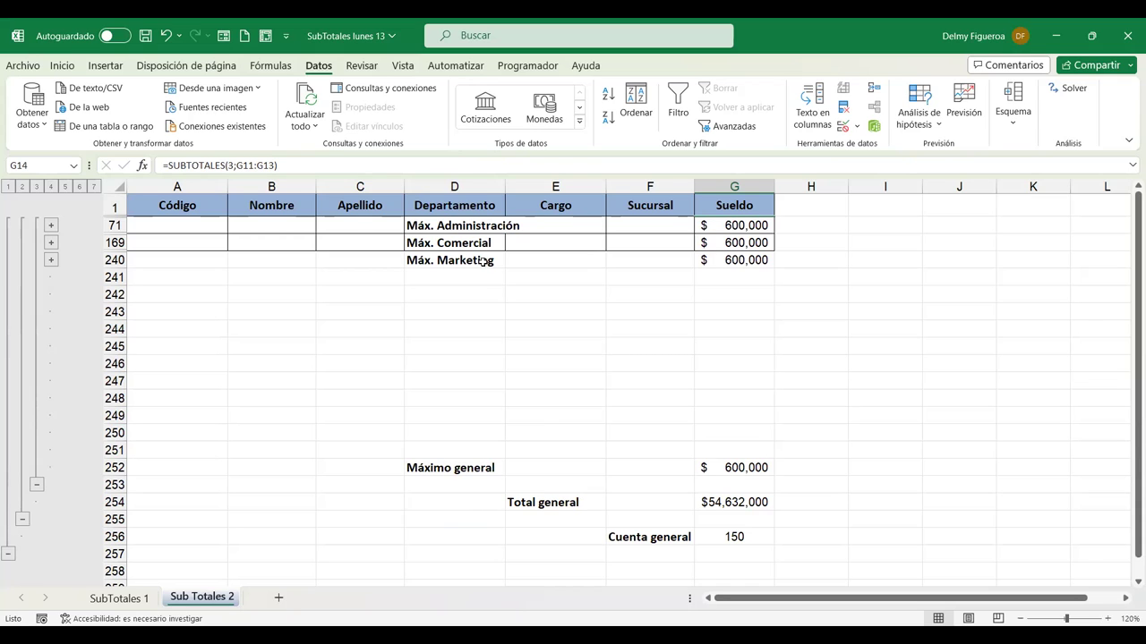
pyautogui.click(37, 188)
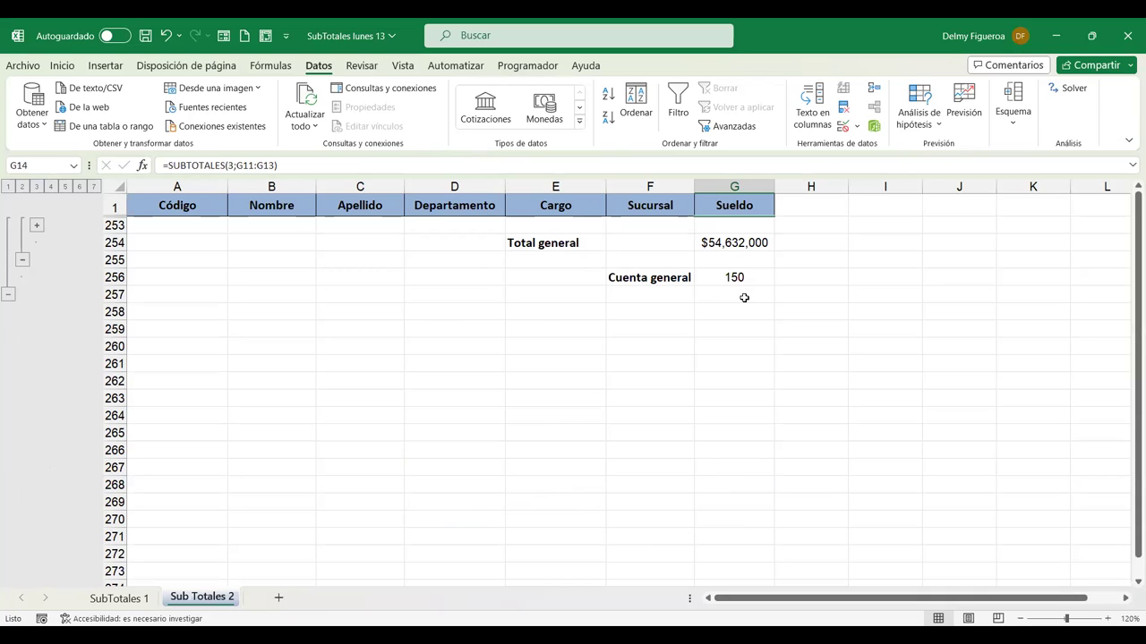
pyautogui.click(22, 188)
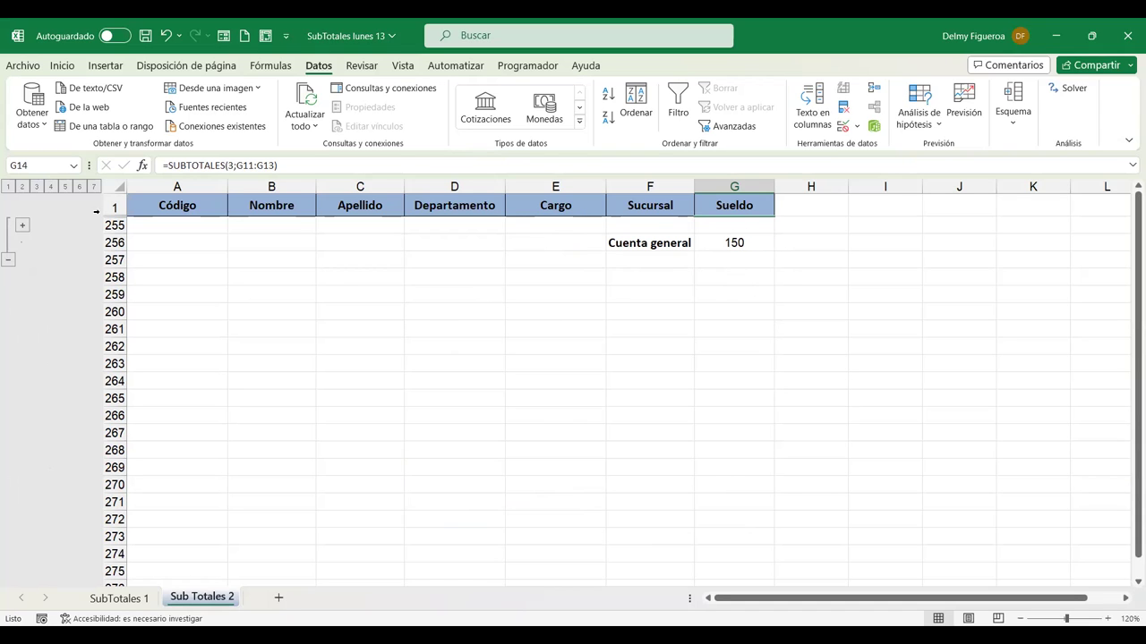
pyautogui.click(8, 186)
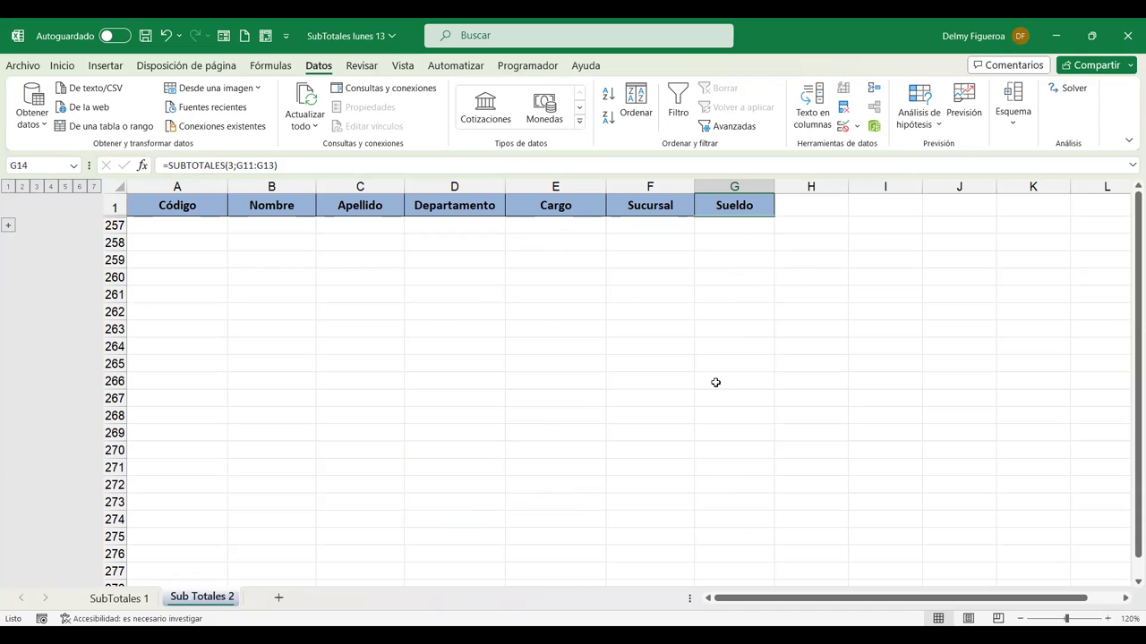
# Return to cell A1, expand the outline to level 7, and bring up the Esquema subtotal options.
pyautogui.click(748, 331)
pyautogui.hotkey('ctrl', 'Up')
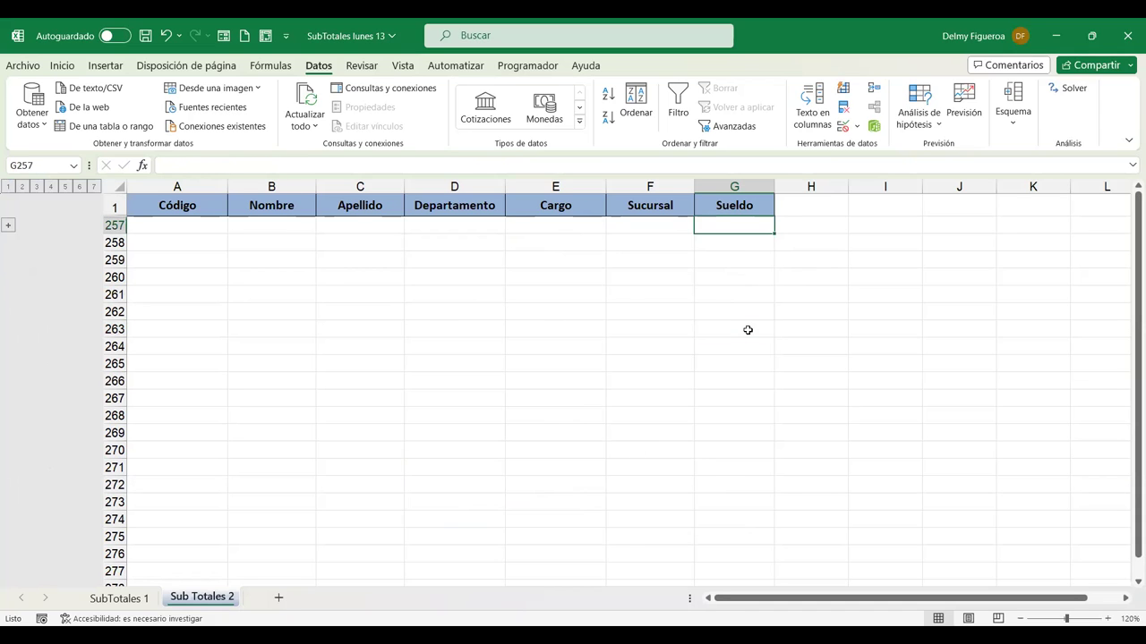
pyautogui.hotkey('ctrl', 'Home')
pyautogui.click(95, 187)
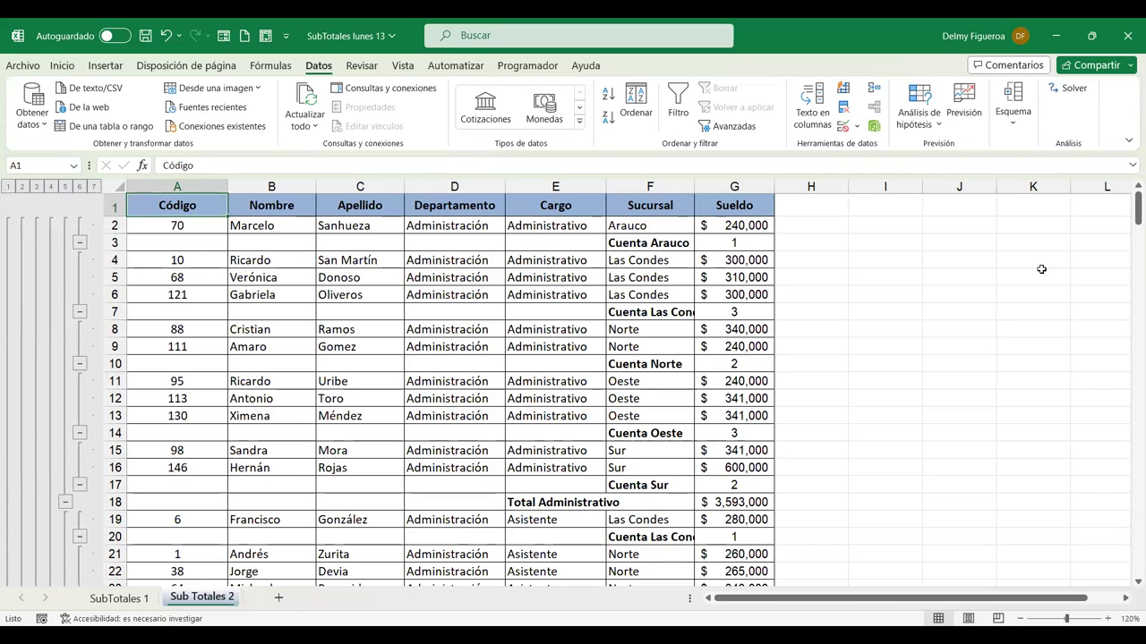
pyautogui.click(1014, 127)
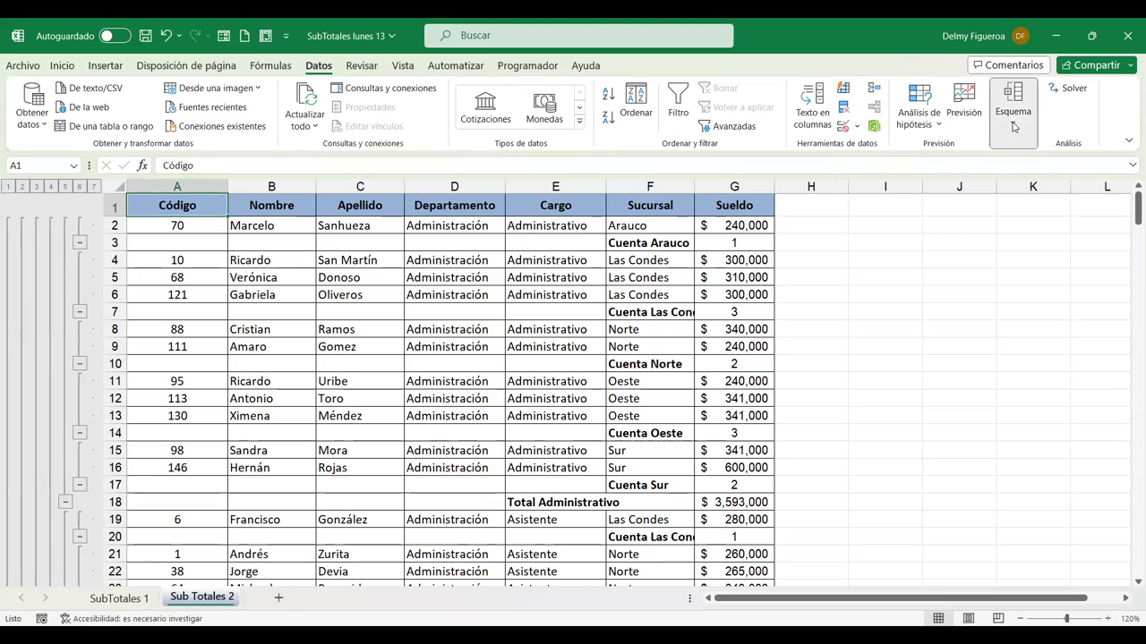
# Remove all subtotals; a retry from an empty cell outside the table only gives an error.
pyautogui.click(1039, 179)
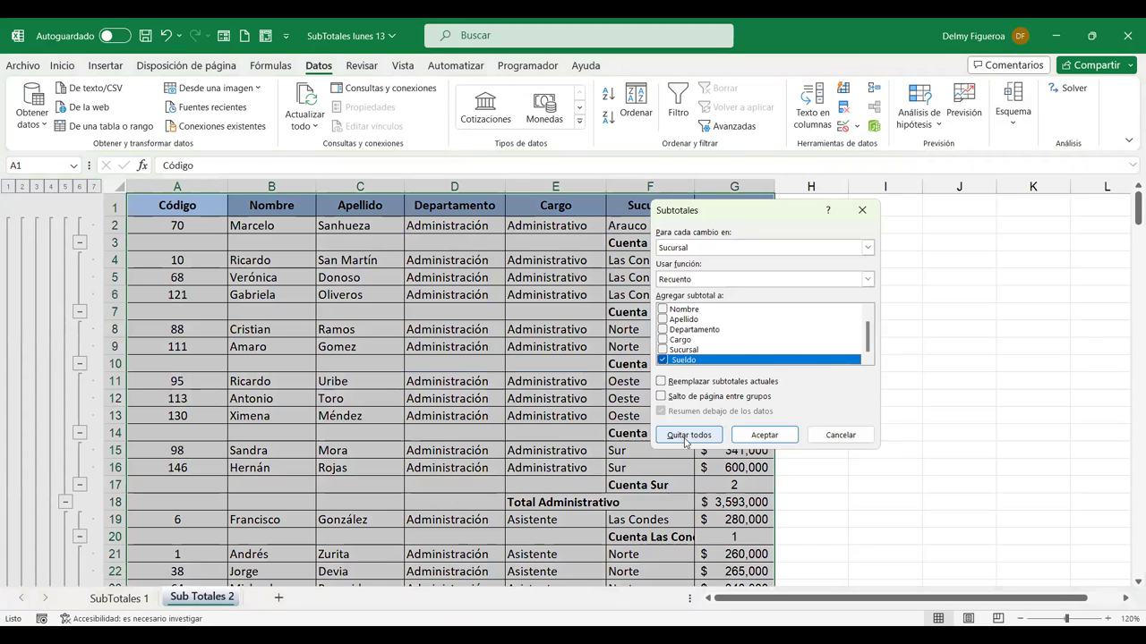
pyautogui.click(688, 436)
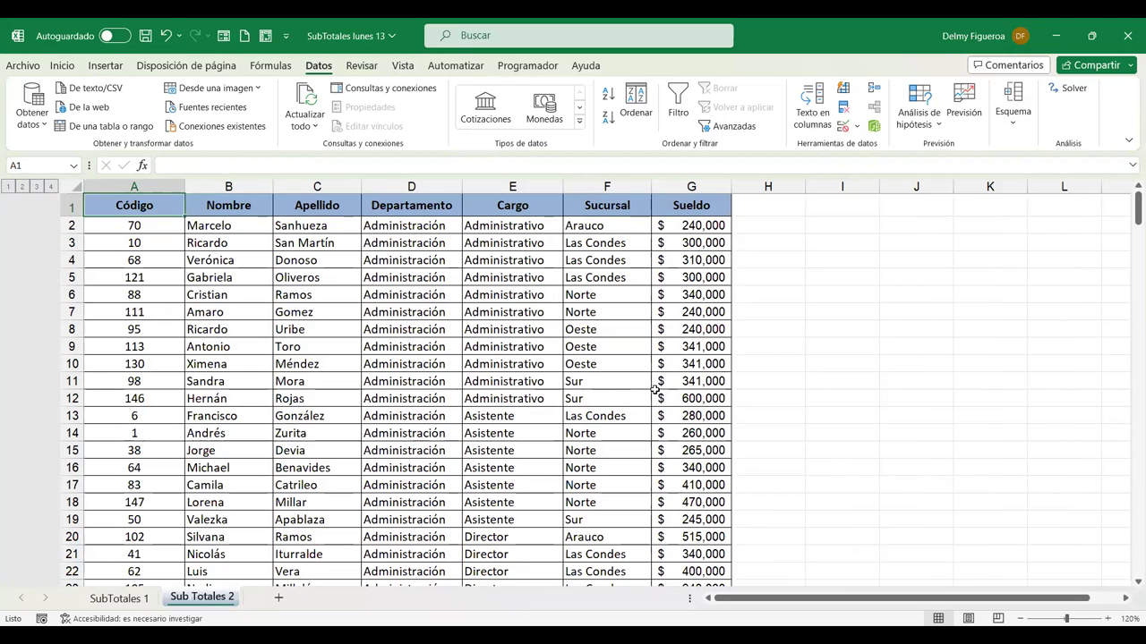
pyautogui.click(981, 281)
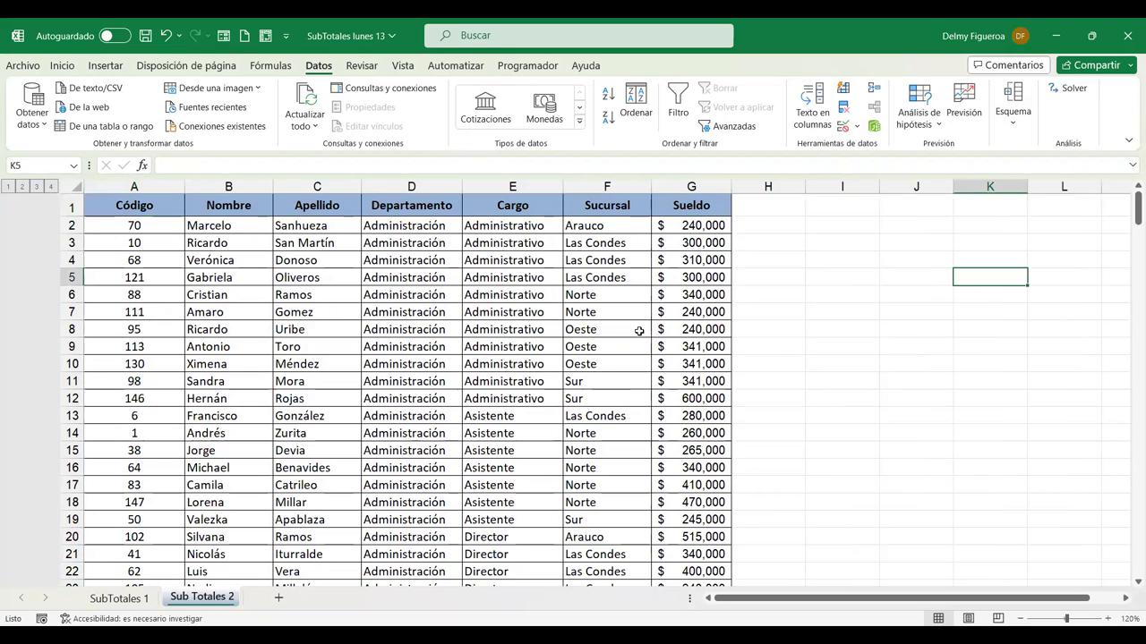
pyautogui.click(1012, 103)
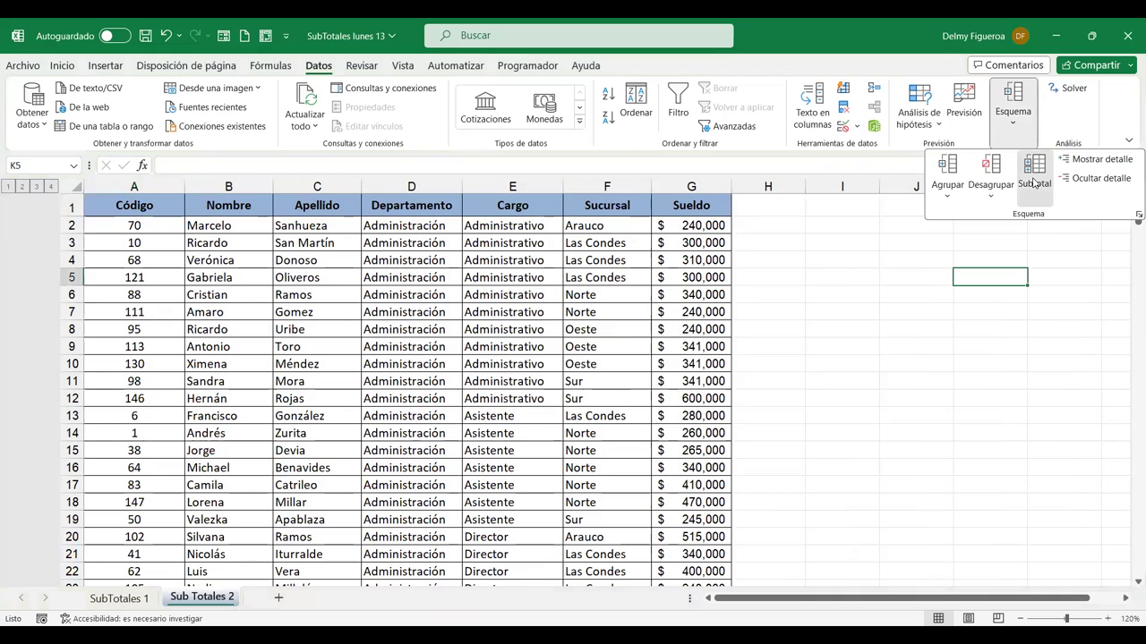
pyautogui.click(1027, 185)
pyautogui.click(577, 371)
# From cells inside the table, run Quitar todos twice more.
pyautogui.click(484, 315)
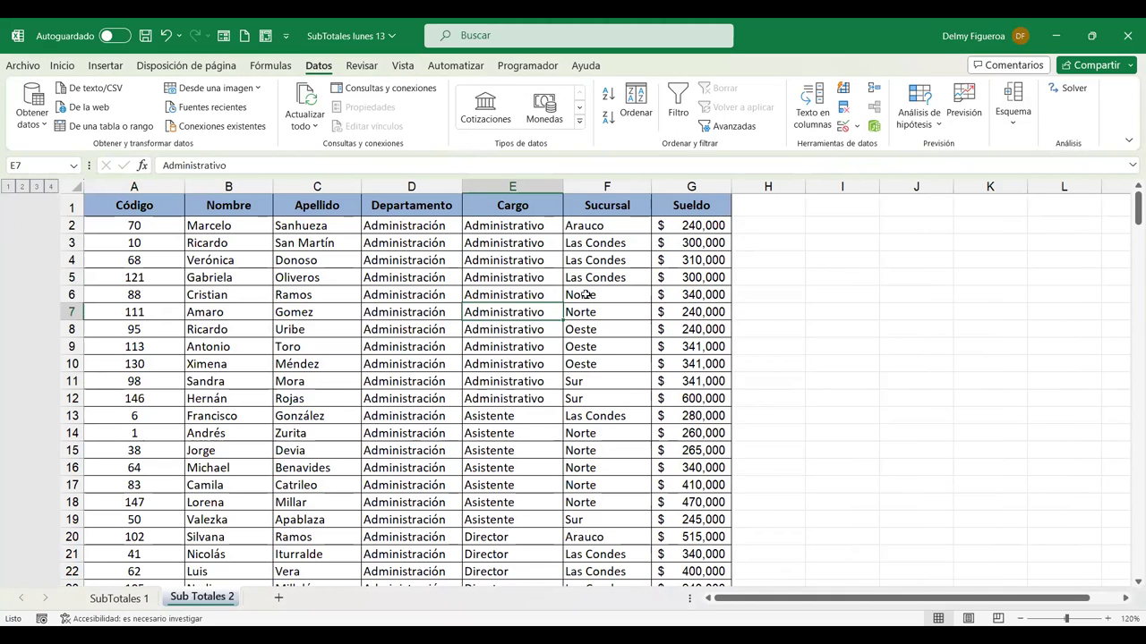
pyautogui.click(1012, 103)
pyautogui.click(1036, 182)
pyautogui.click(702, 437)
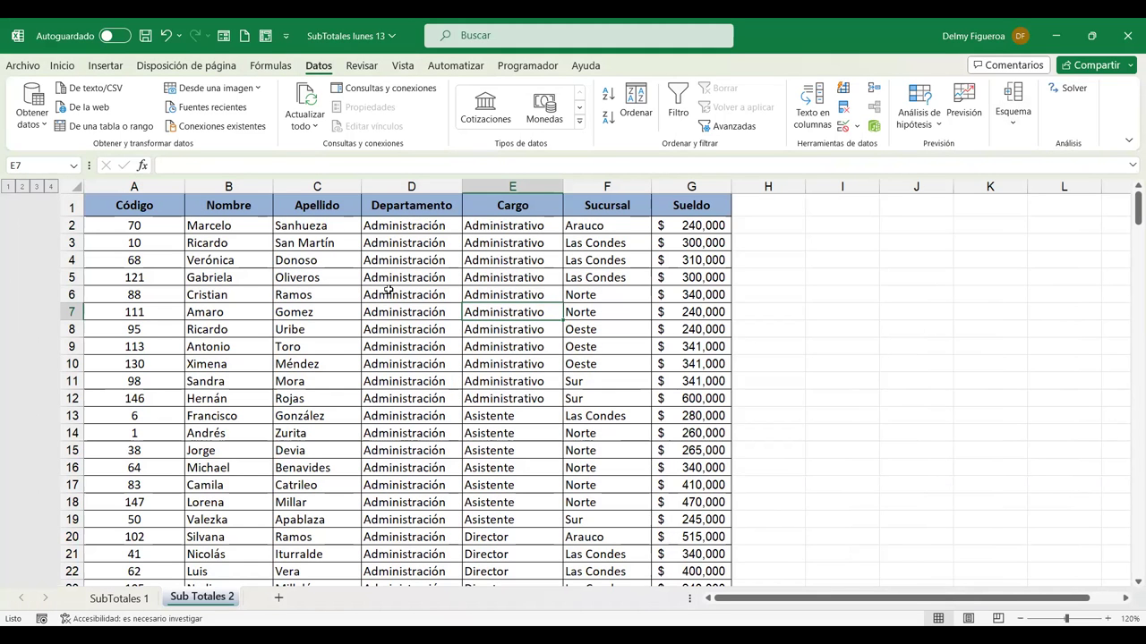
pyautogui.click(444, 317)
pyautogui.scroll(-1, 444, 339)
pyautogui.scroll(1, 443, 340)
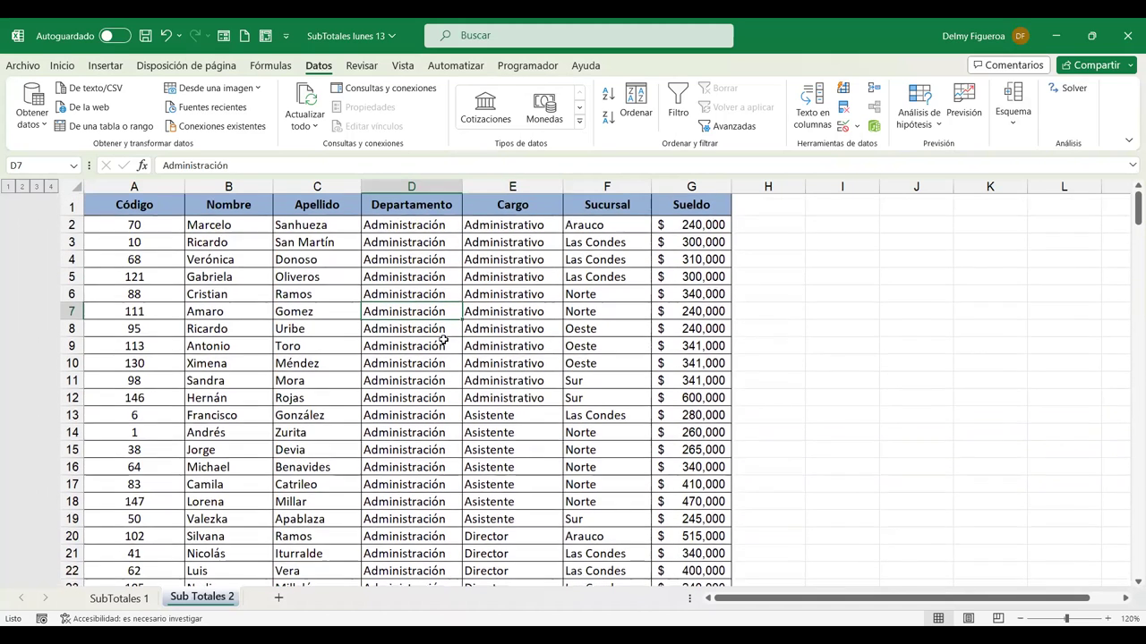
pyautogui.click(1033, 175)
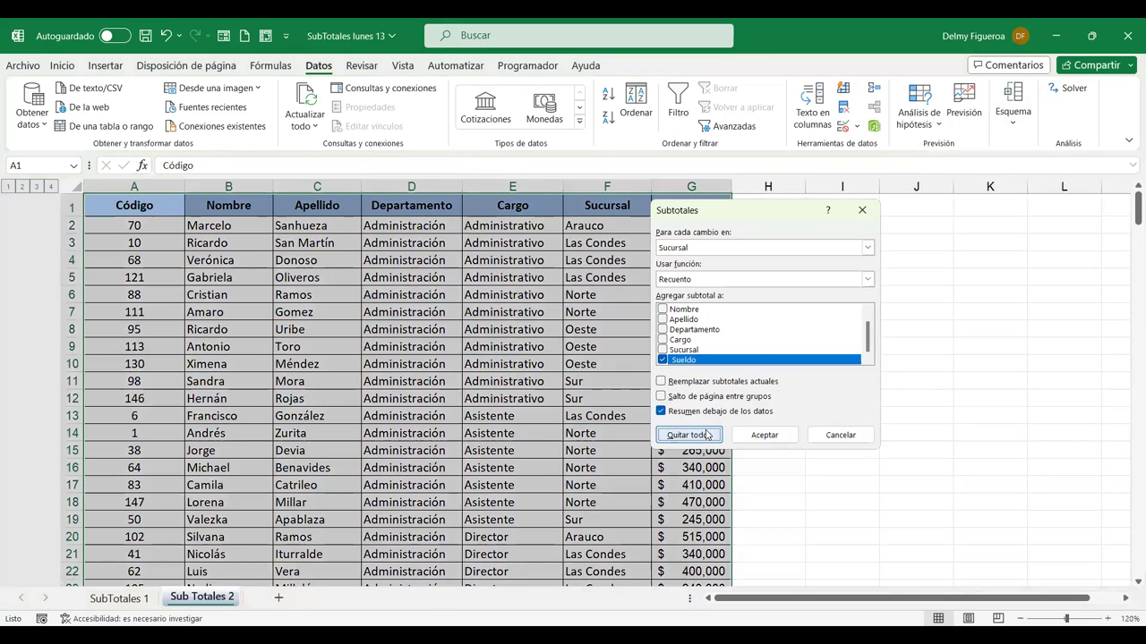
pyautogui.click(705, 432)
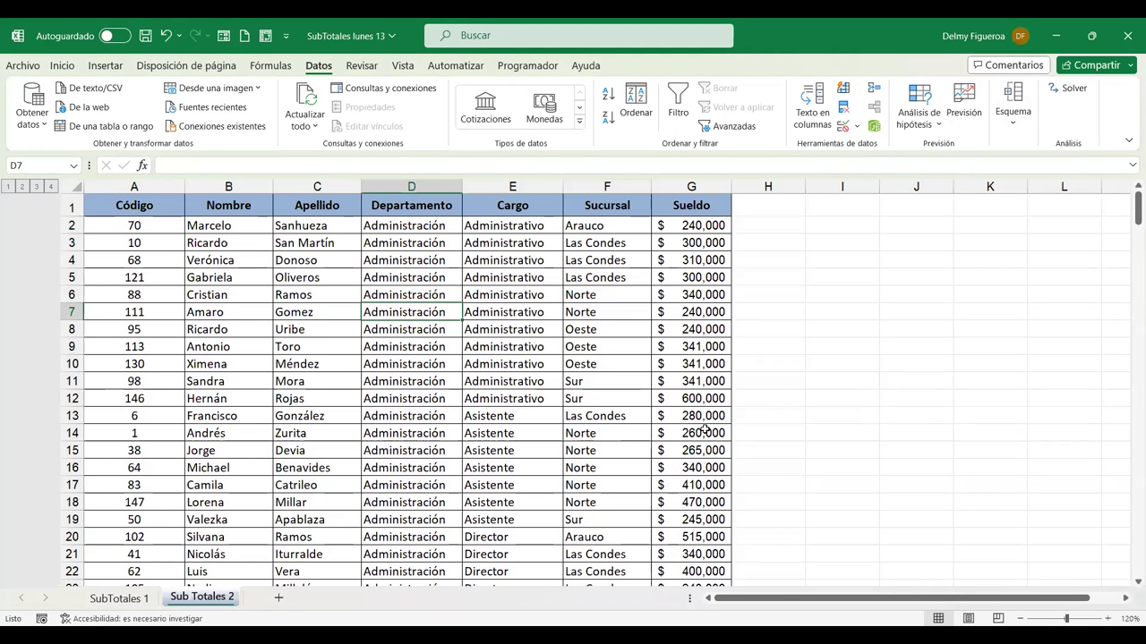
# Select the whole table region and apply Quitar todos once more, leaving plain data rows.
pyautogui.click(201, 240)
pyautogui.hotkey('ctrl', 'a')
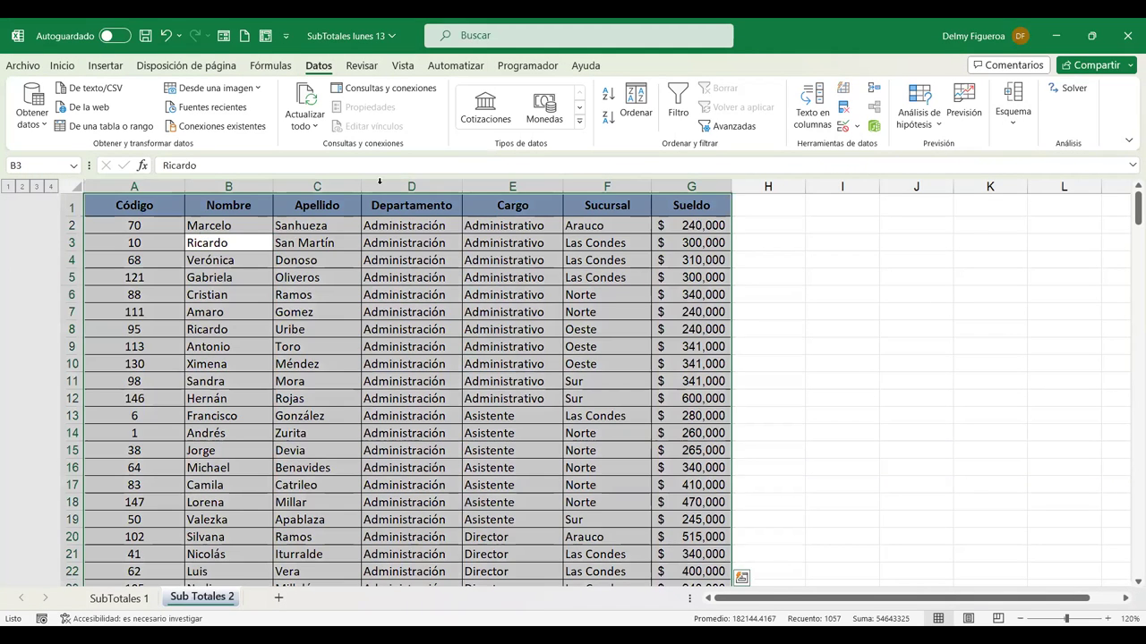
pyautogui.click(1012, 112)
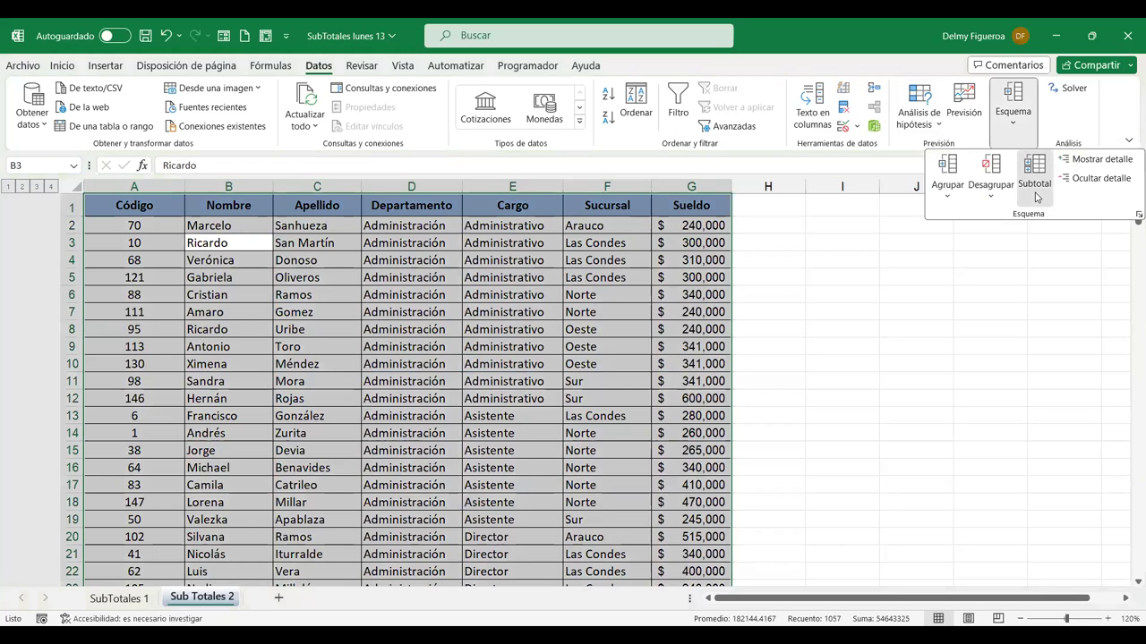
pyautogui.press('Return')
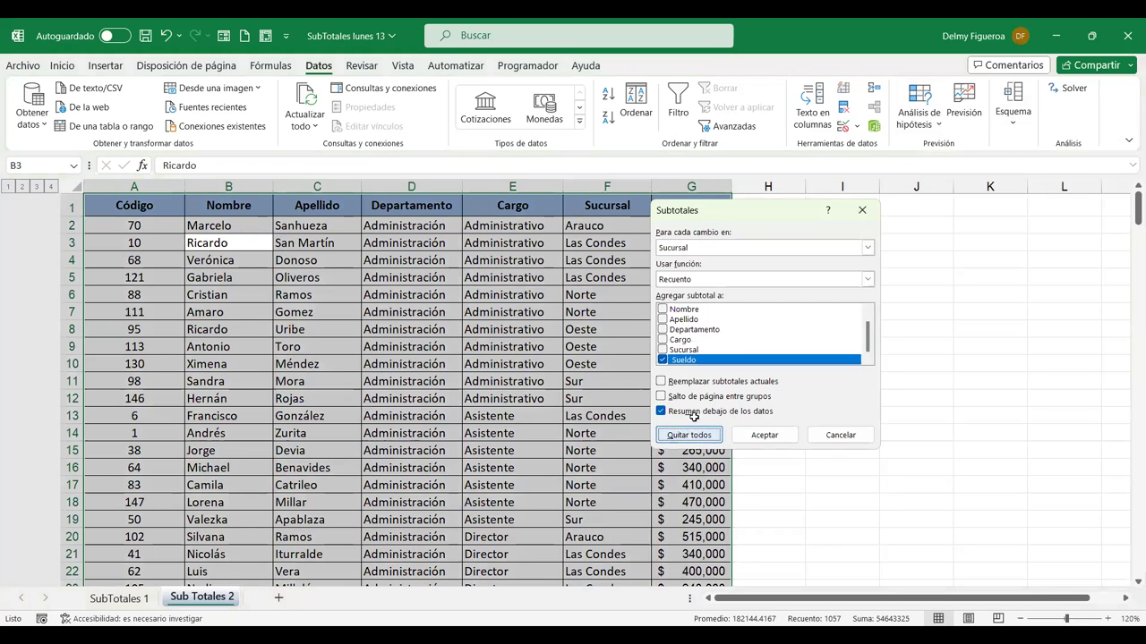
pyautogui.click(688, 432)
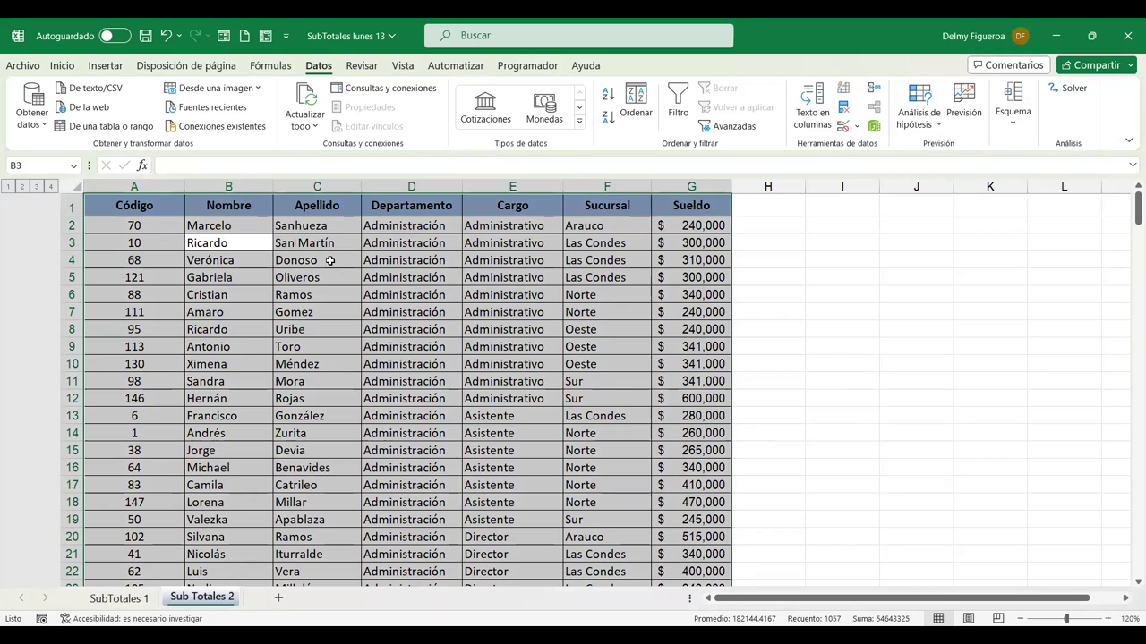
pyautogui.click(329, 262)
pyautogui.scroll(-9, 379, 325)
pyautogui.scroll(9, 379, 325)
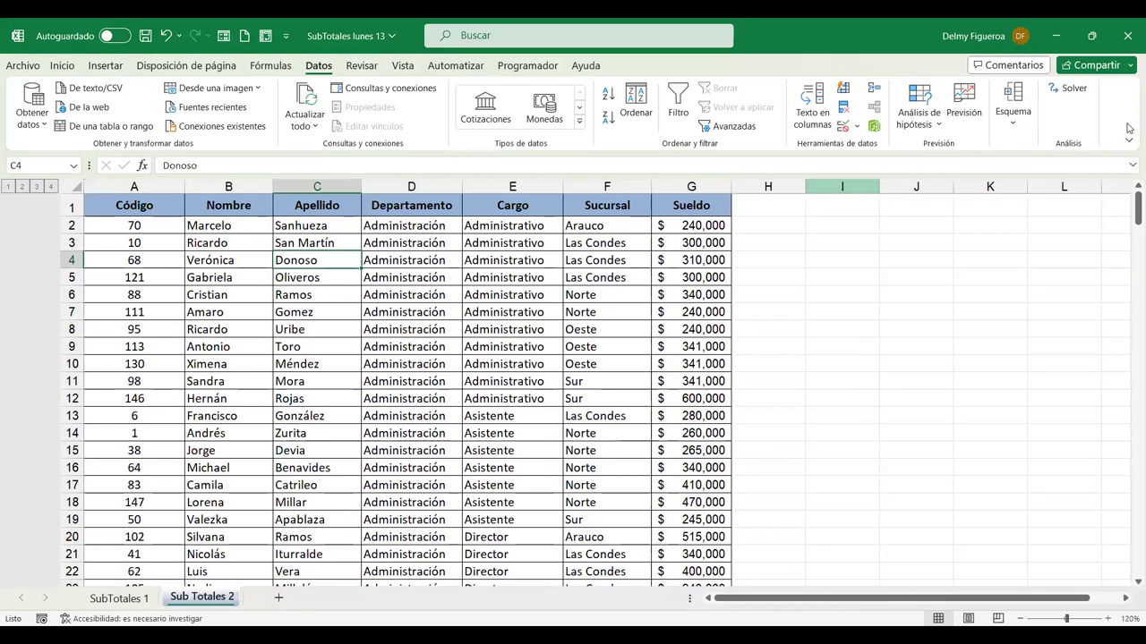
# Turn off both Filas resumen debajo and Columnas resumen a la derecha in the outline settings.
pyautogui.click(1025, 124)
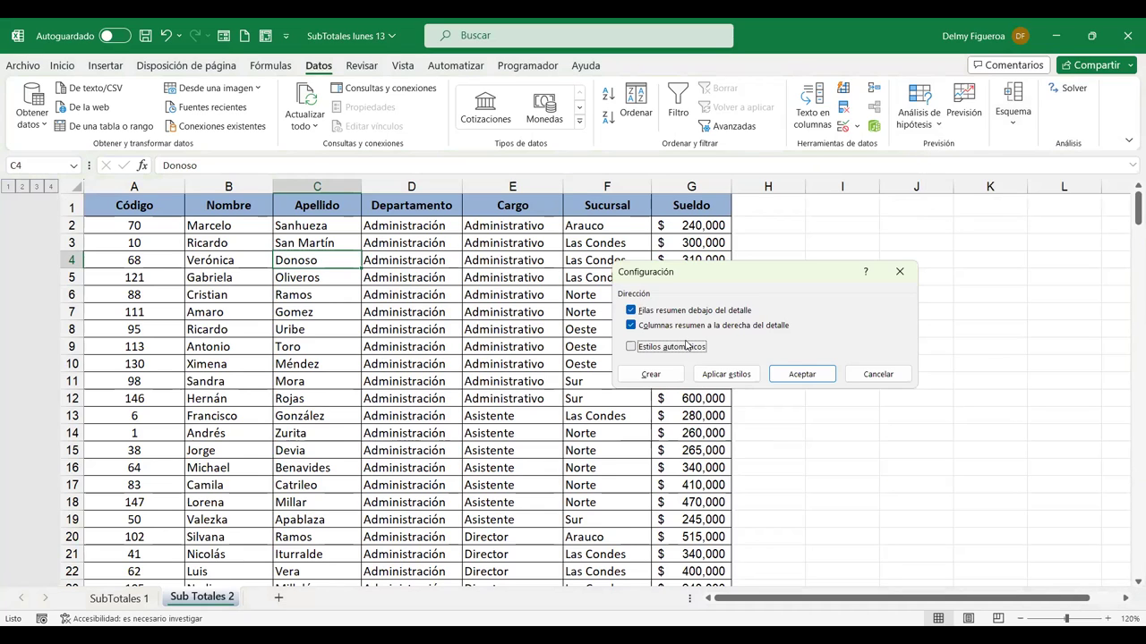
pyautogui.click(699, 326)
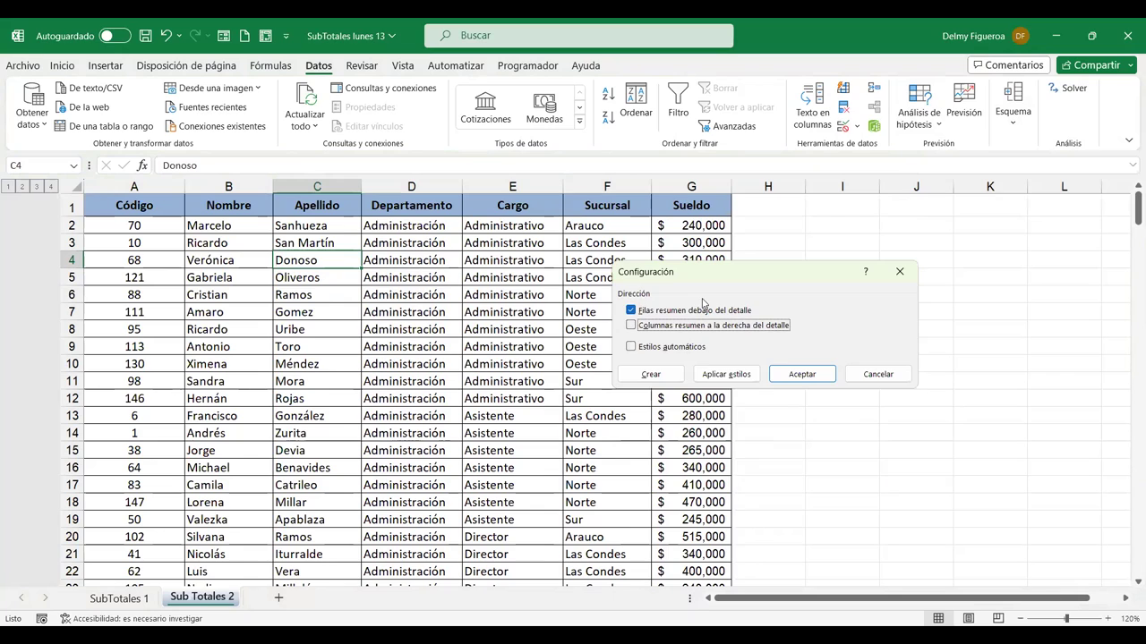
pyautogui.click(705, 310)
pyautogui.click(818, 375)
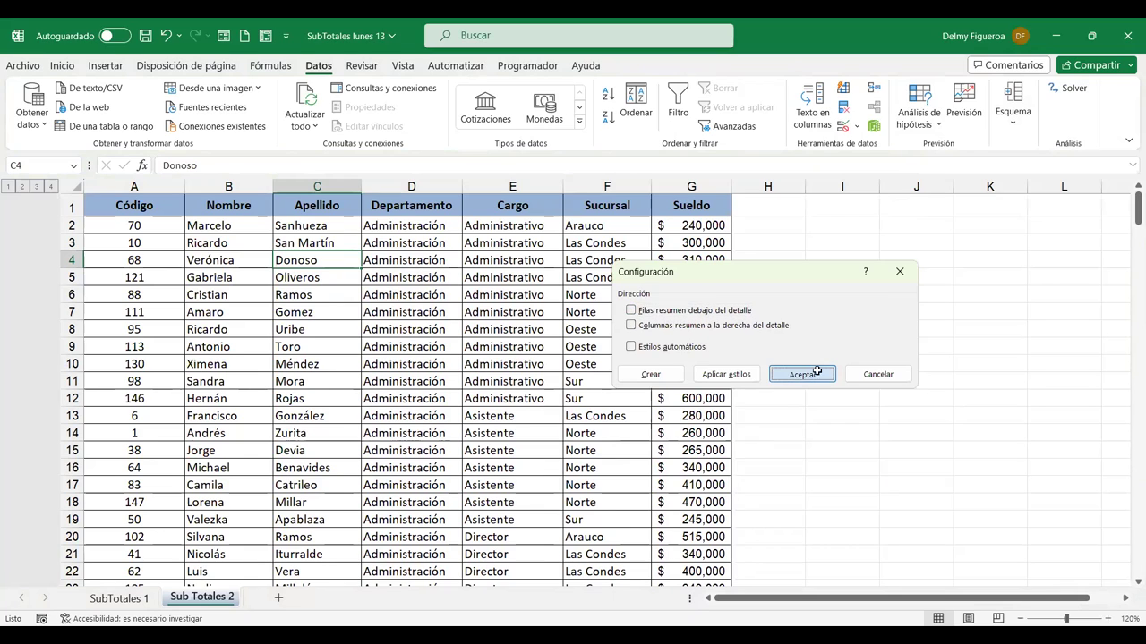
pyautogui.click(411, 294)
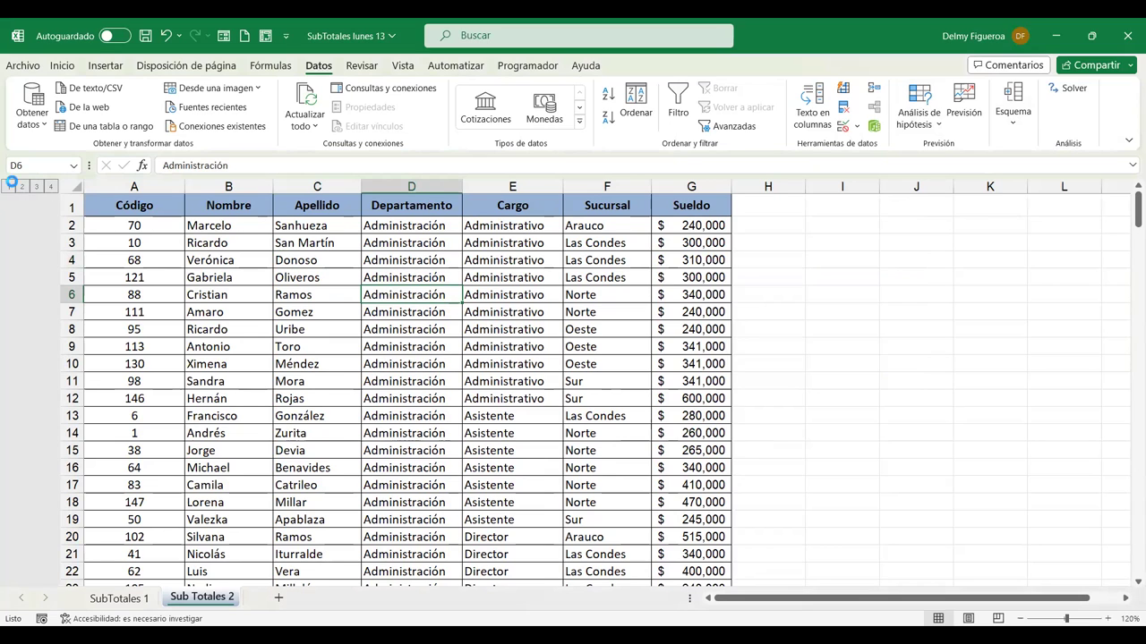
# On the Vista tab, toggle Encabezados off and on twice, then hide the workbook window.
pyautogui.click(405, 64)
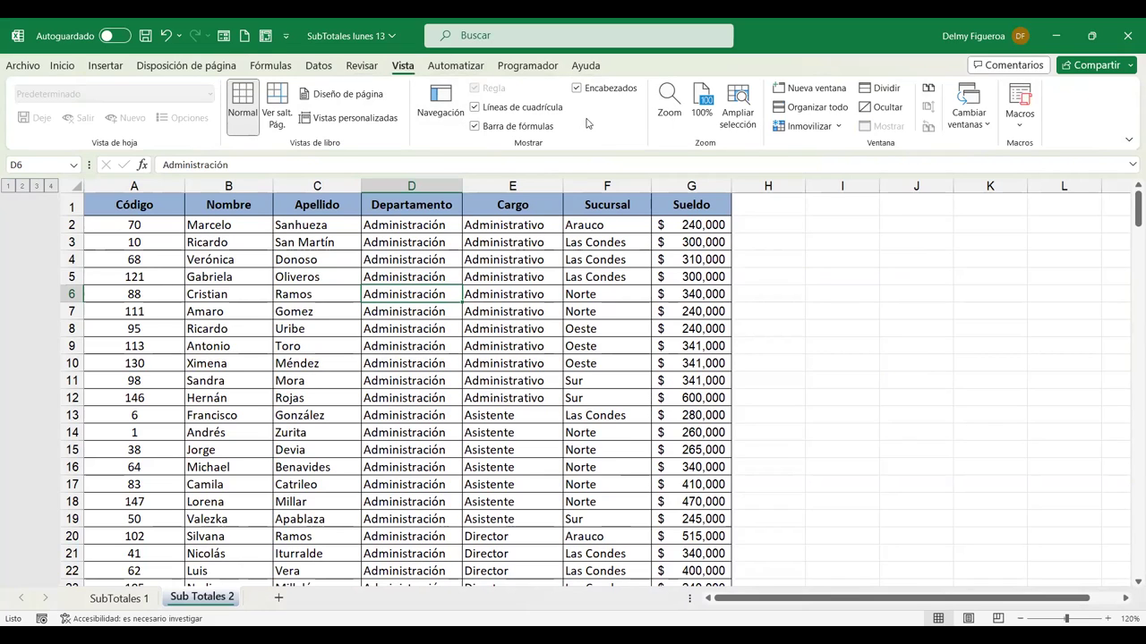
pyautogui.click(578, 90)
pyautogui.click(577, 90)
pyautogui.click(577, 90)
pyautogui.click(578, 90)
pyautogui.click(545, 279)
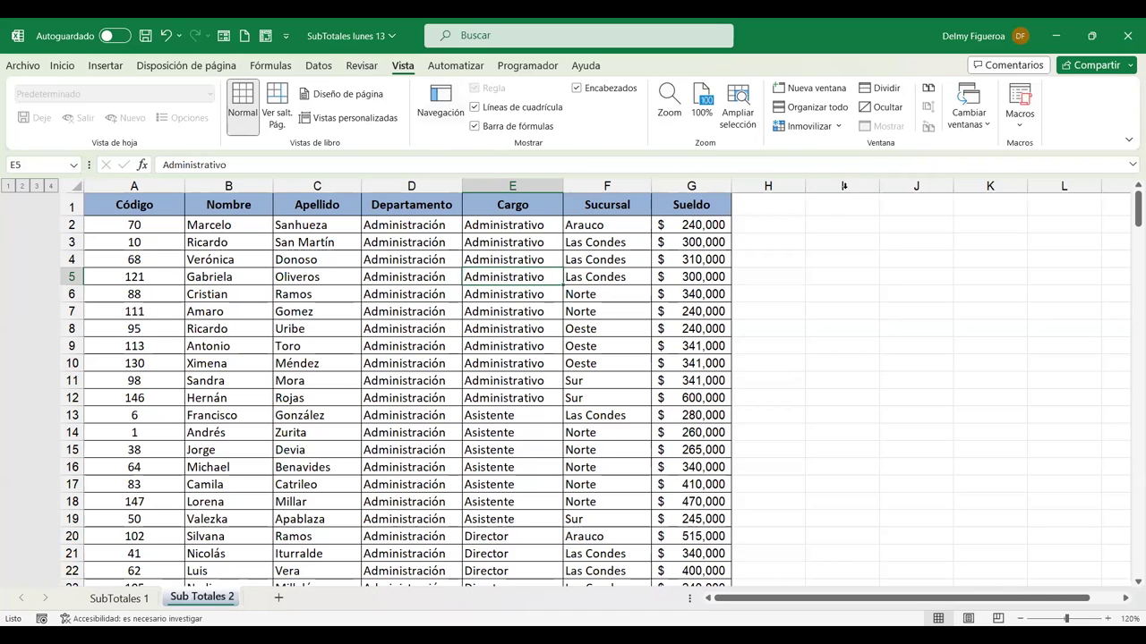
pyautogui.click(873, 109)
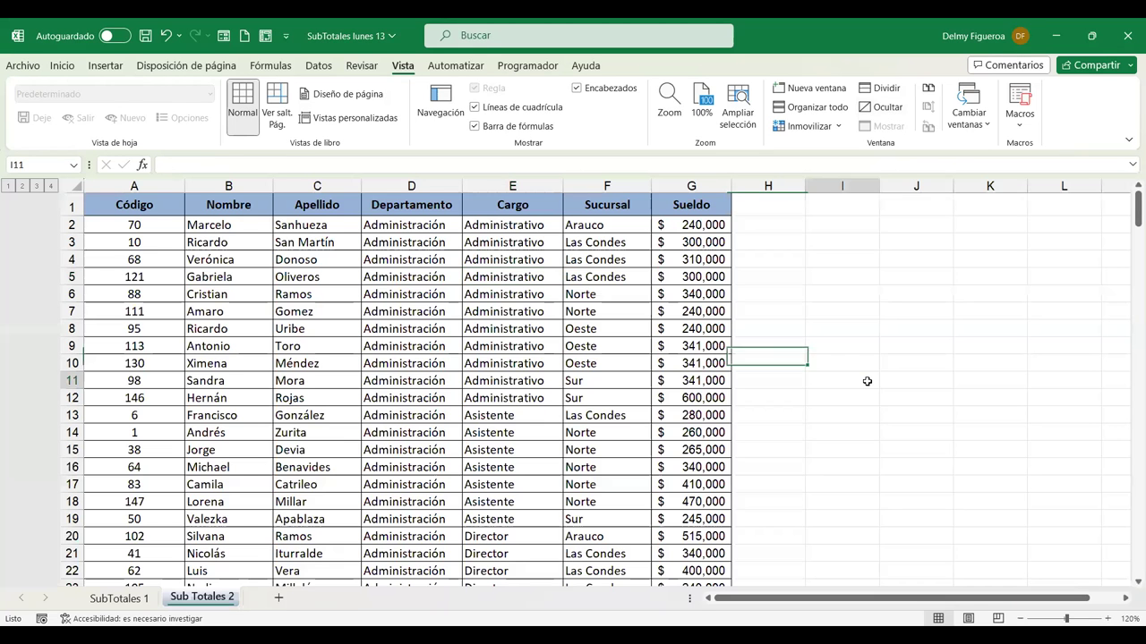
# Return to cell A1 and review the Datos Esquema subtotal options, closing them without applying.
pyautogui.click(865, 380)
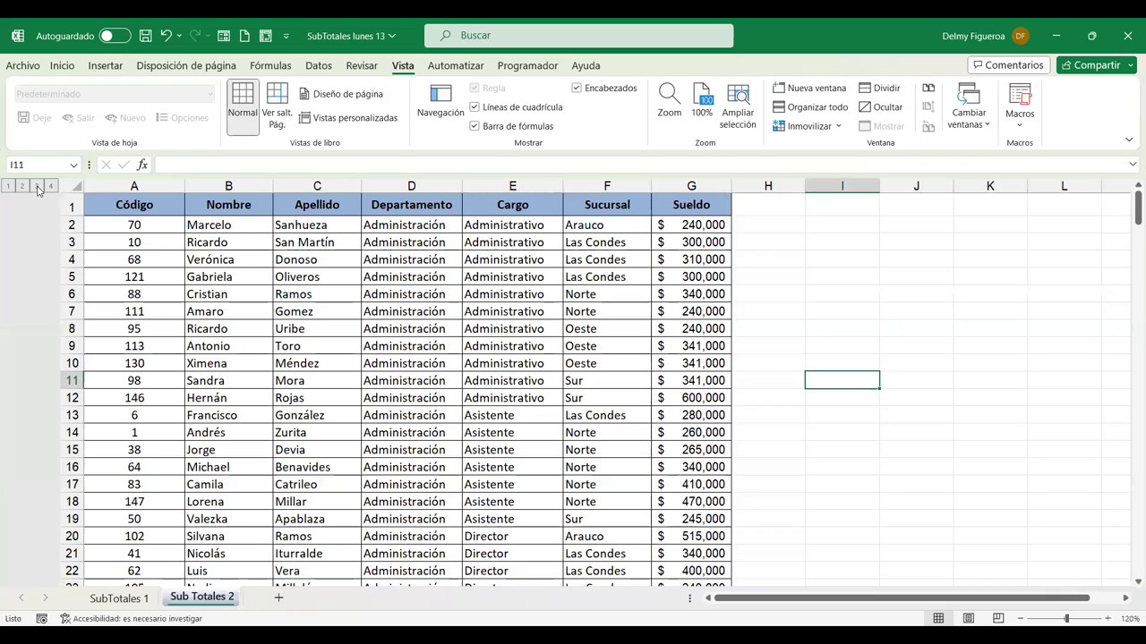
pyautogui.click(797, 351)
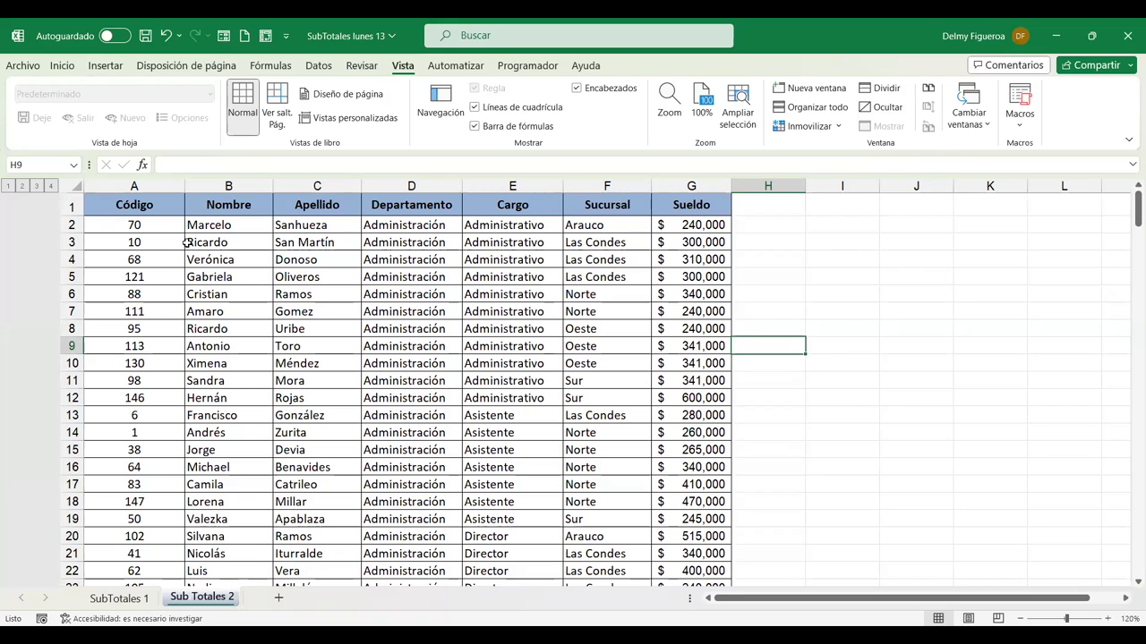
pyautogui.click(165, 202)
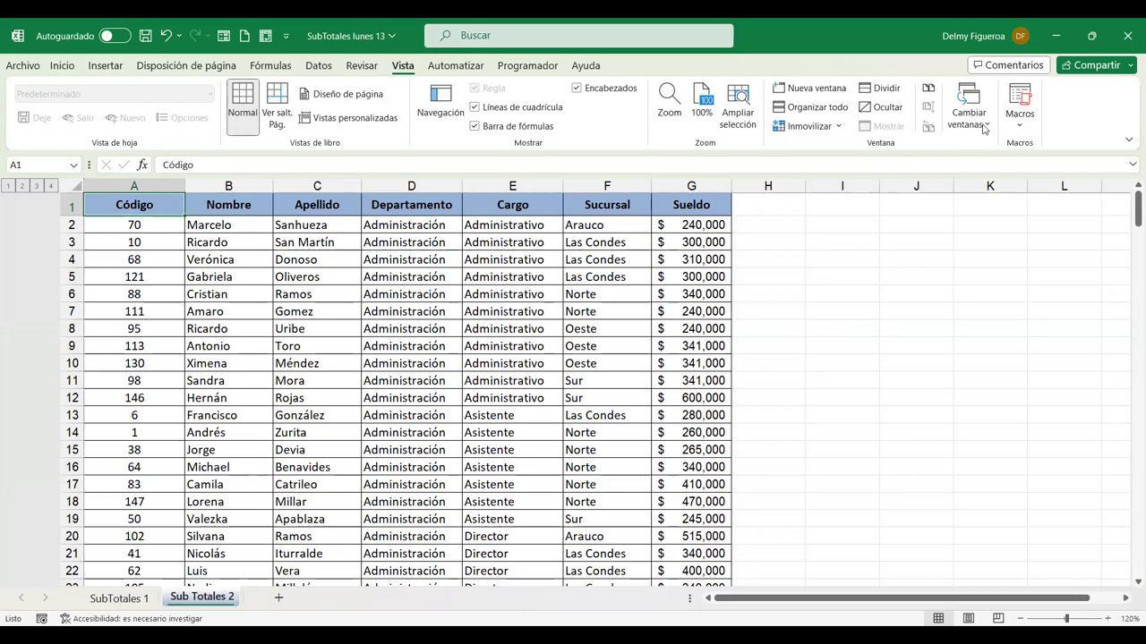
pyautogui.click(323, 68)
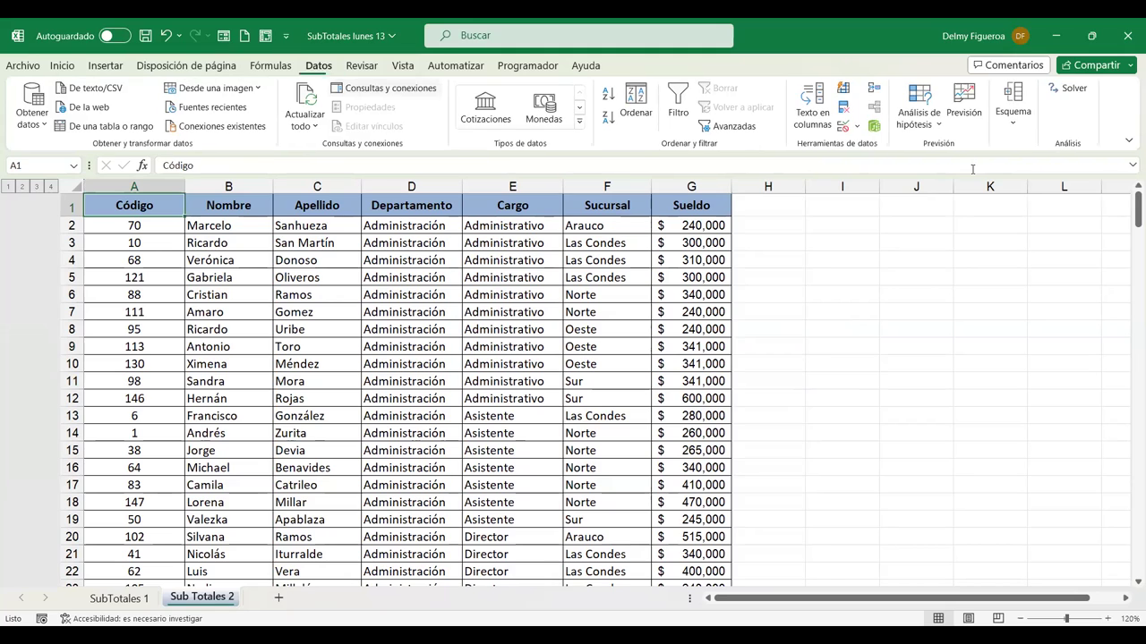
pyautogui.click(1016, 123)
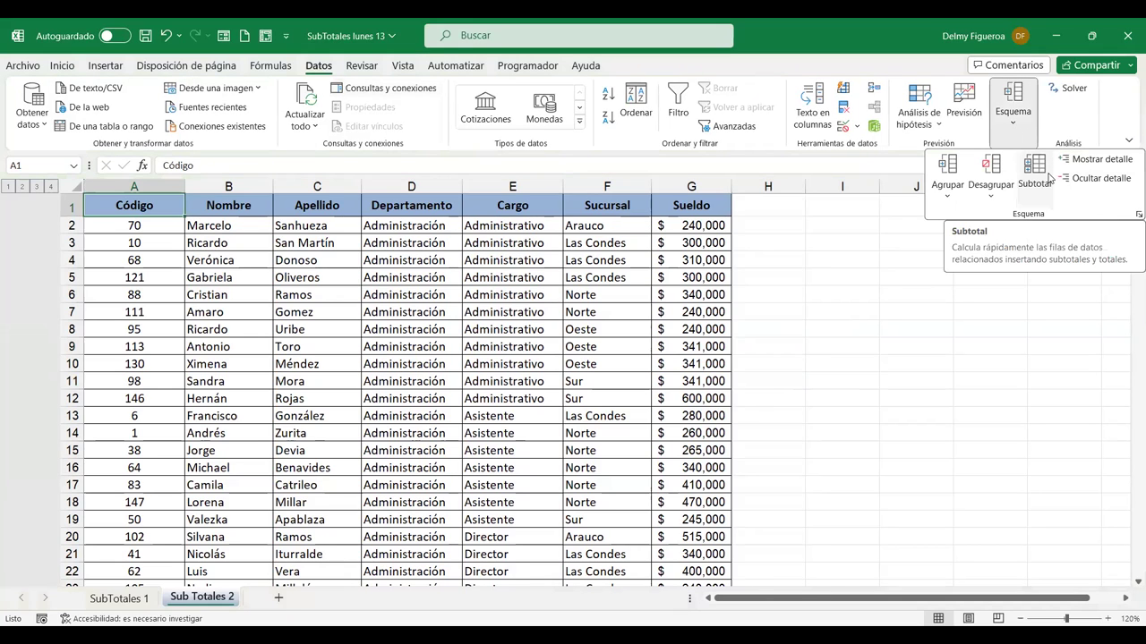
pyautogui.press('Escape')
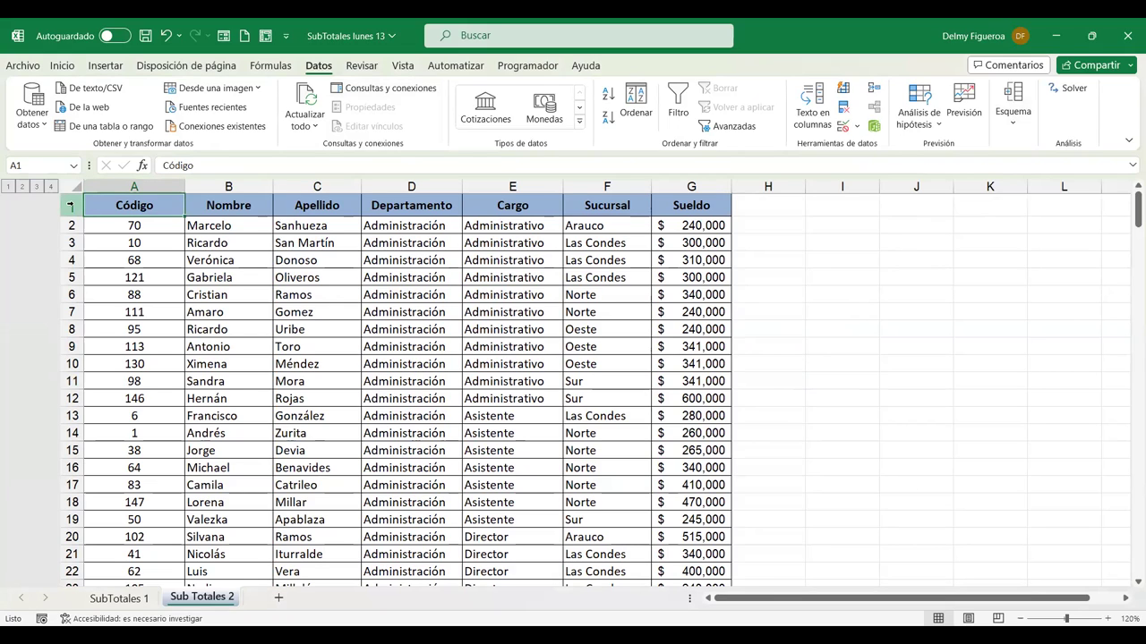
# Insert blank rows above the table at row 1, repeating with F4, and select cell H2.
pyautogui.click(70, 206)
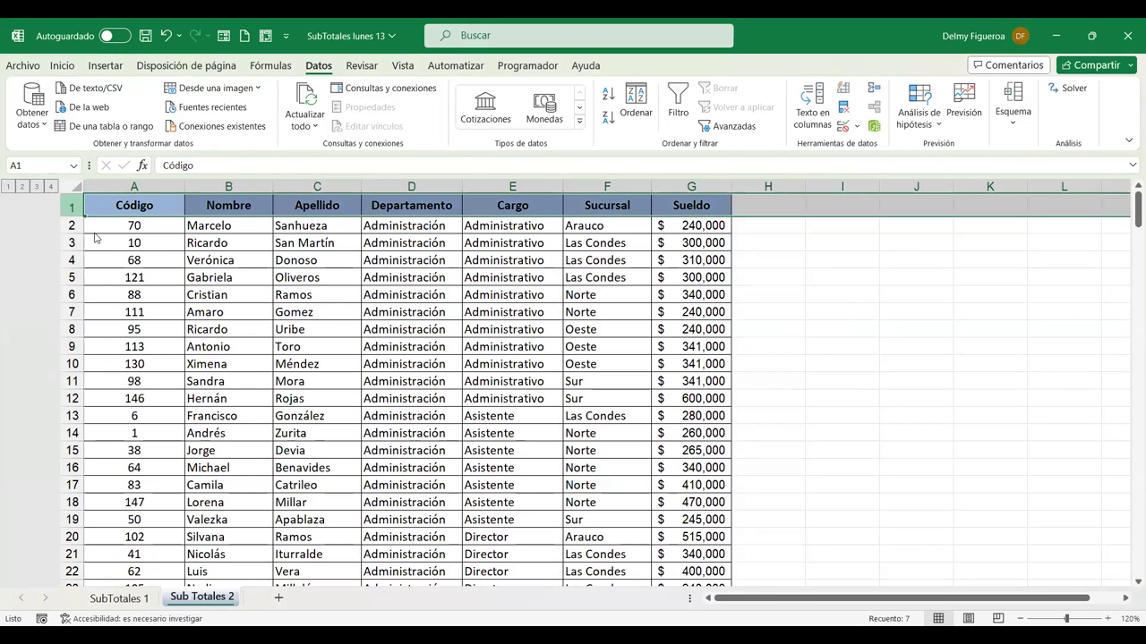
pyautogui.rightClick(73, 205)
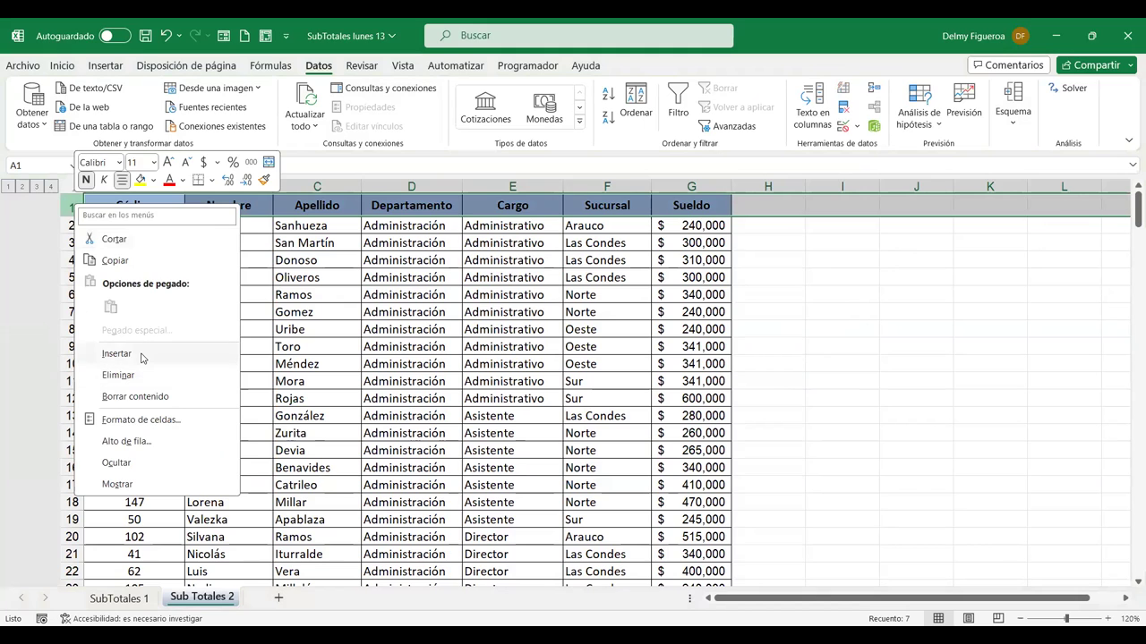
pyautogui.click(142, 354)
pyautogui.press('F4')
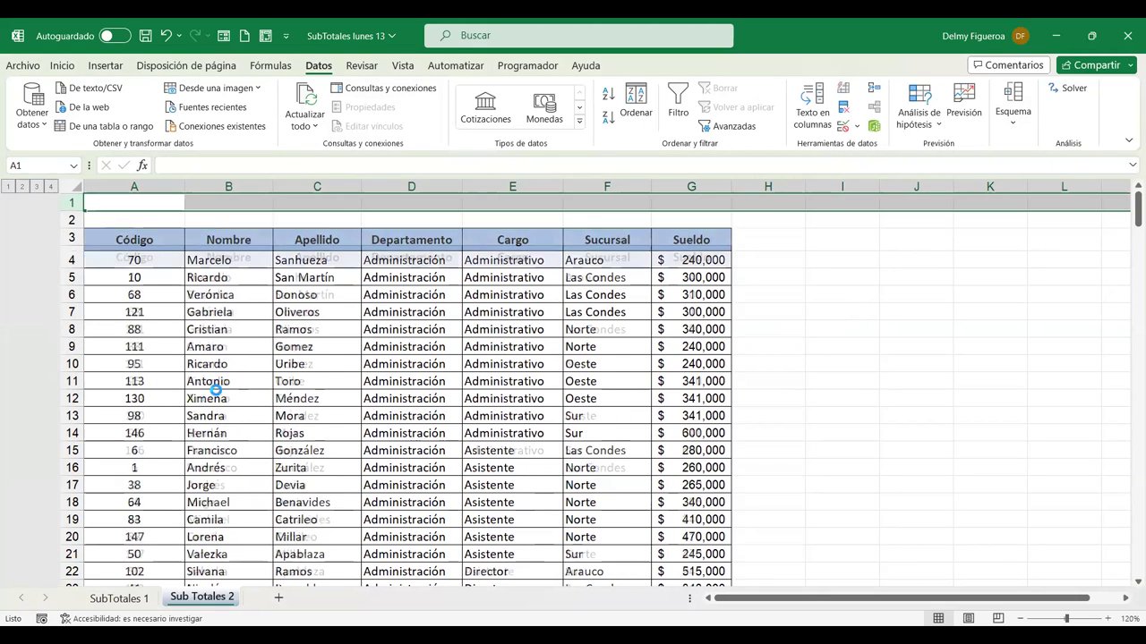
pyautogui.press('F4')
pyautogui.press('F4')
pyautogui.press('F4')
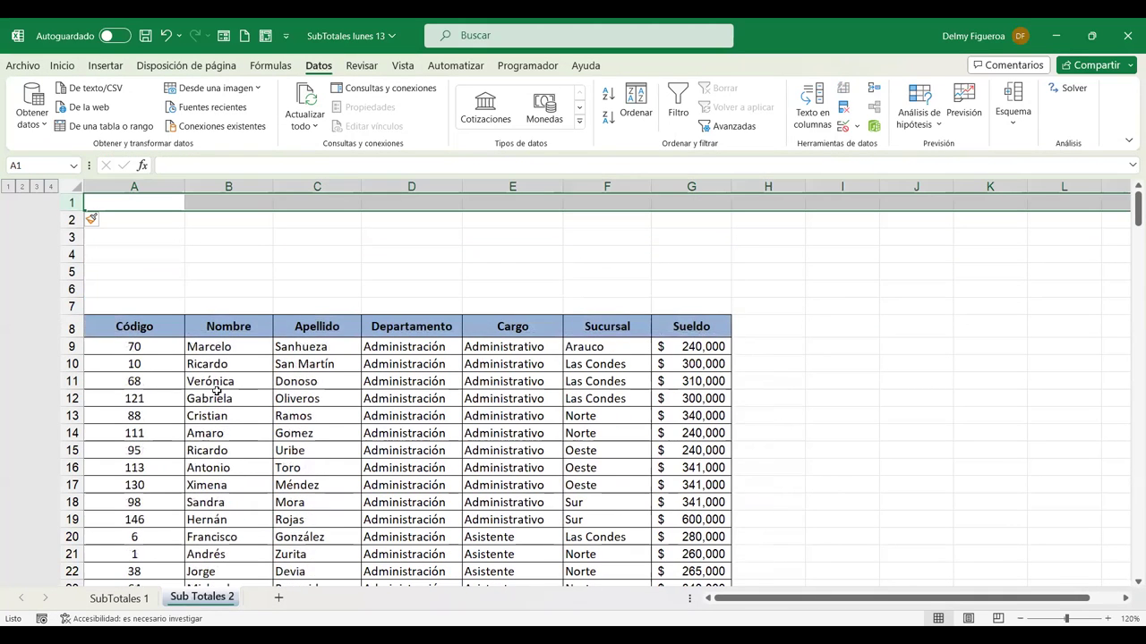
pyautogui.click(584, 254)
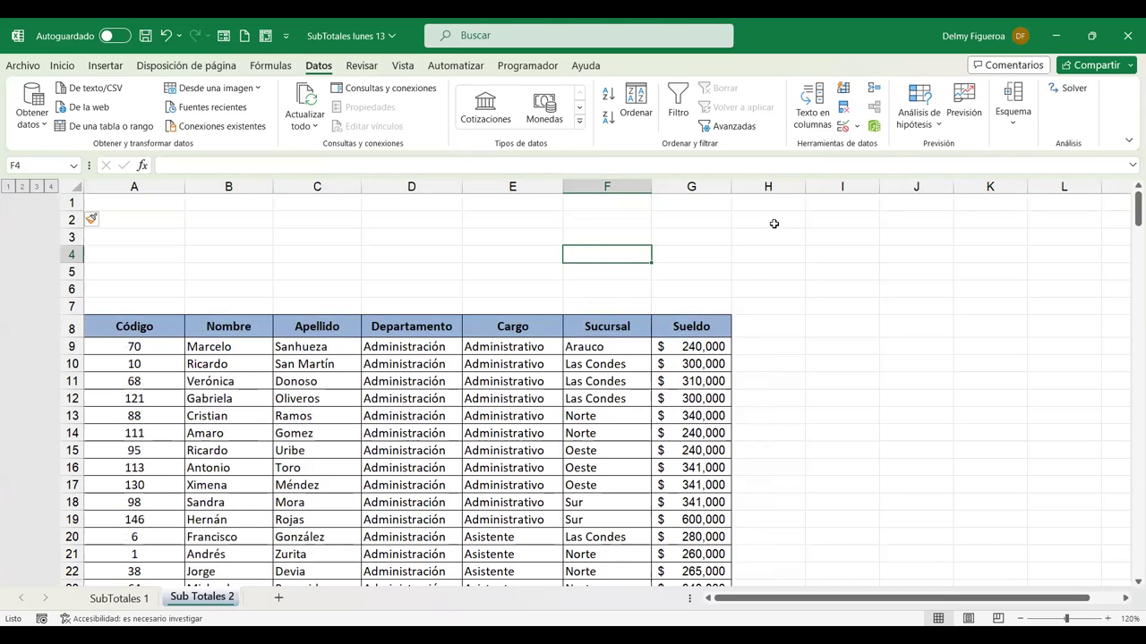
pyautogui.click(768, 219)
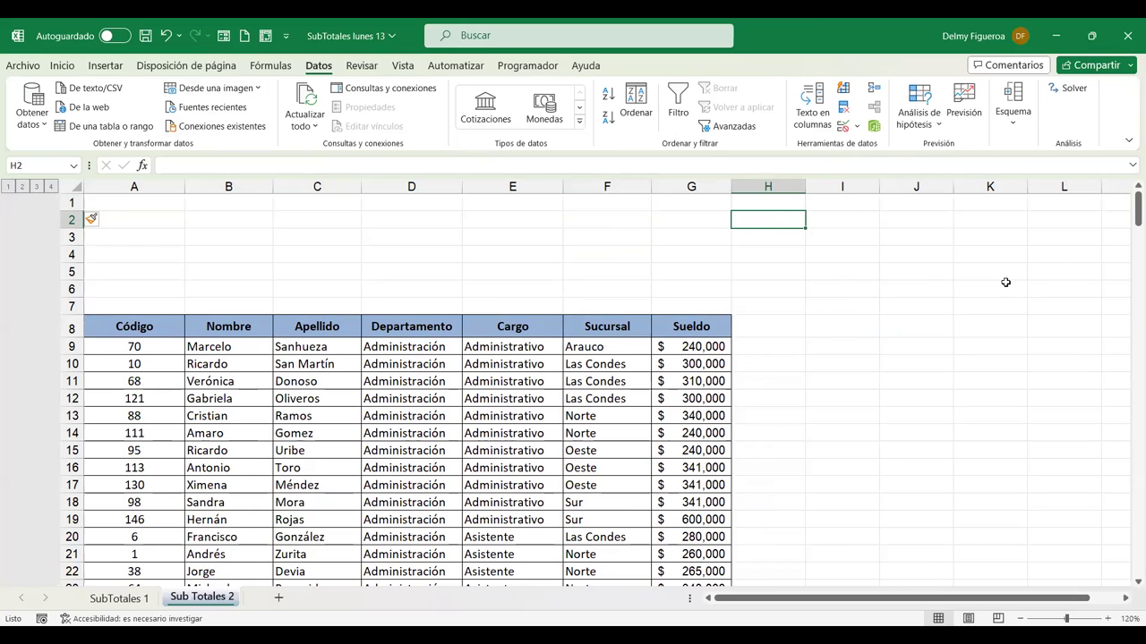
# Start a SUBTOTALES formula in H2 using function number 1, PROMEDIO.
pyautogui.write('=sub')
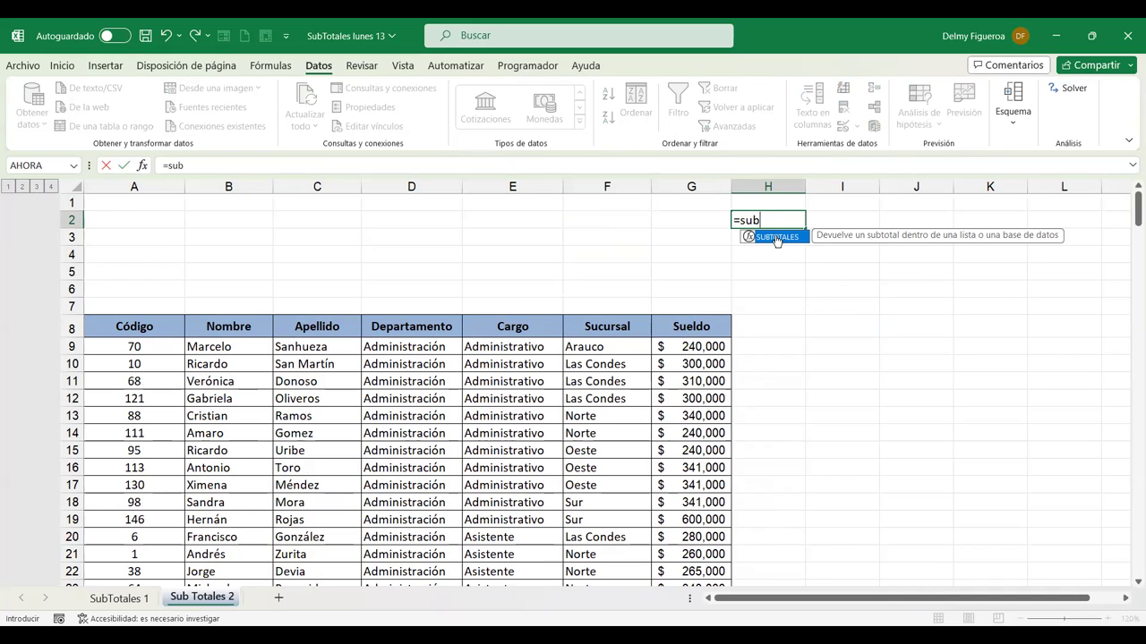
pyautogui.doubleClick(777, 238)
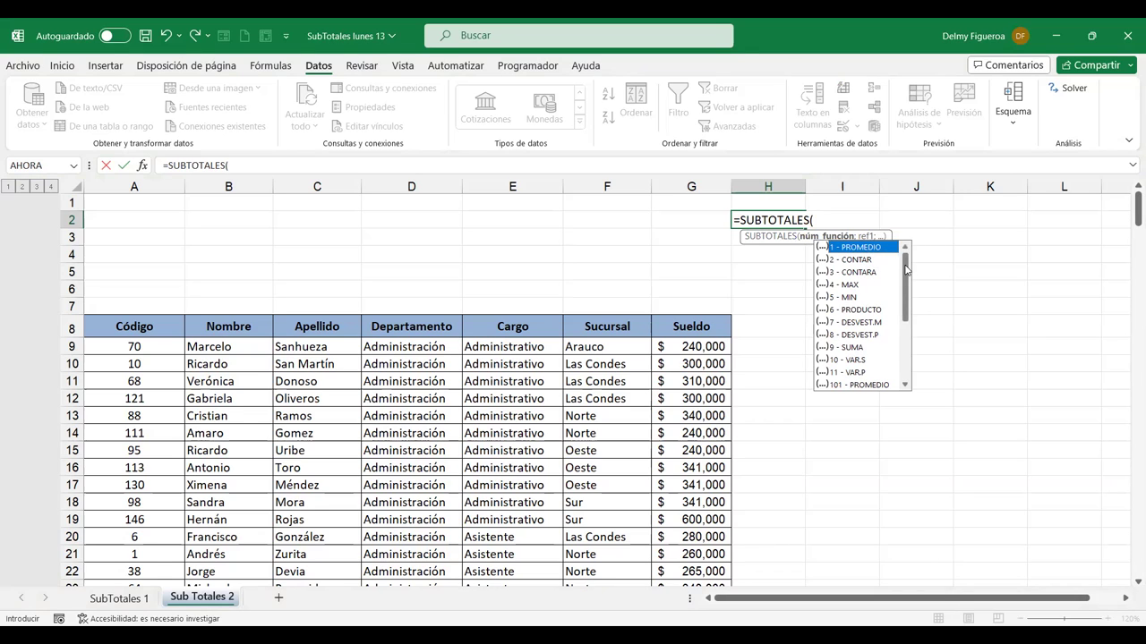
pyautogui.moveTo(905, 268); pyautogui.dragTo(907, 351)
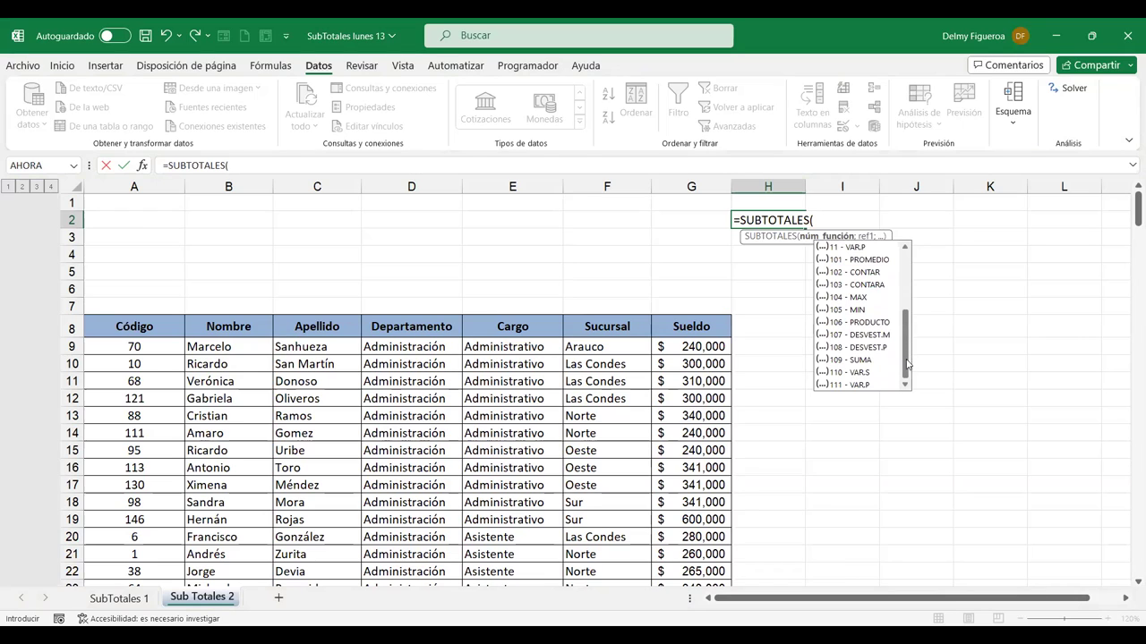
pyautogui.moveTo(906, 363); pyautogui.dragTo(906, 294)
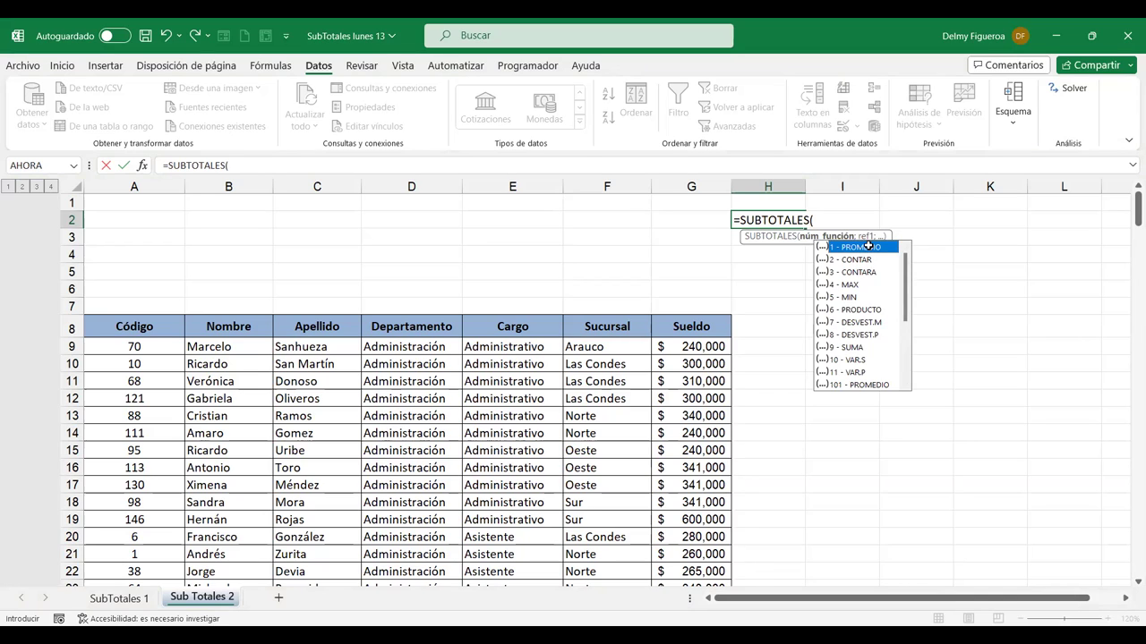
pyautogui.doubleClick(869, 248)
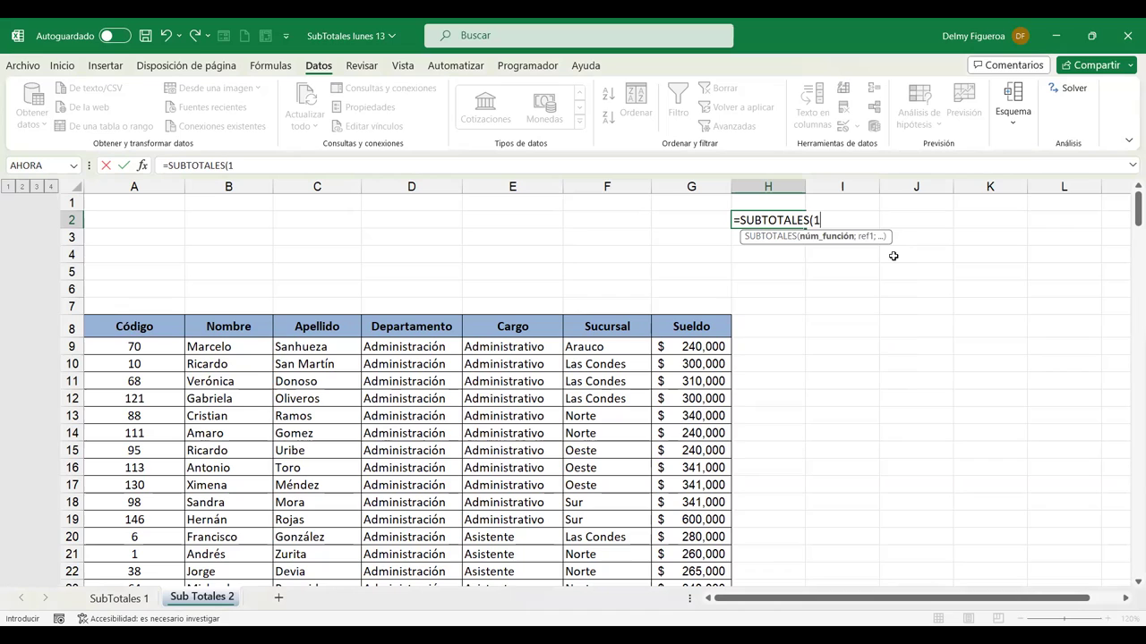
pyautogui.write(';')
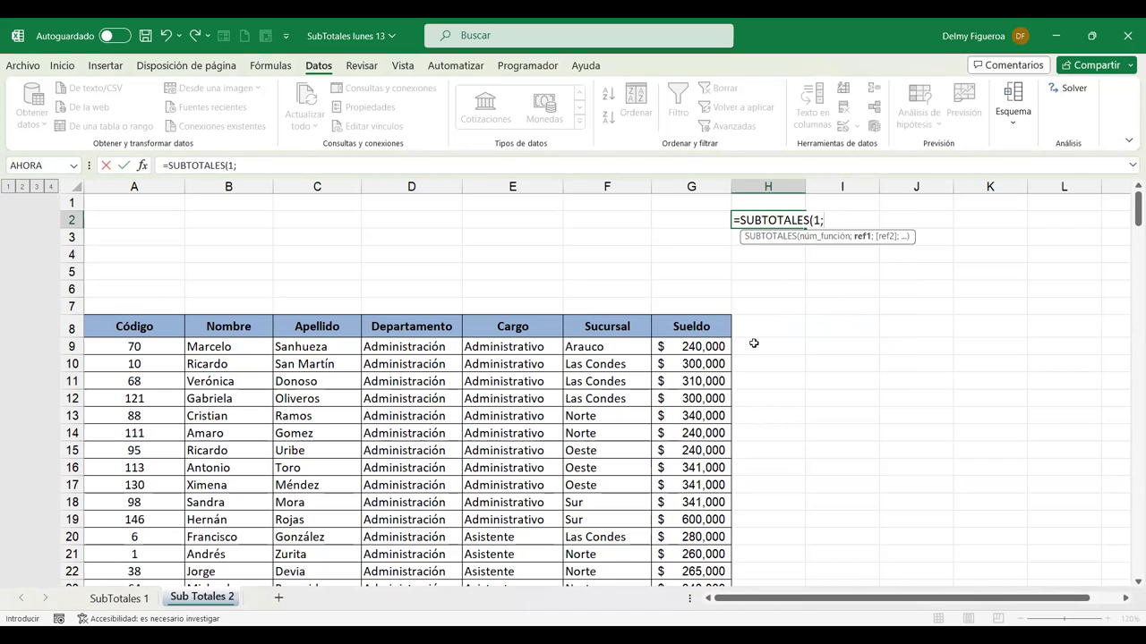
# Set the range to salaries G9:G158 and commit, giving 364213.333.
pyautogui.click(696, 346)
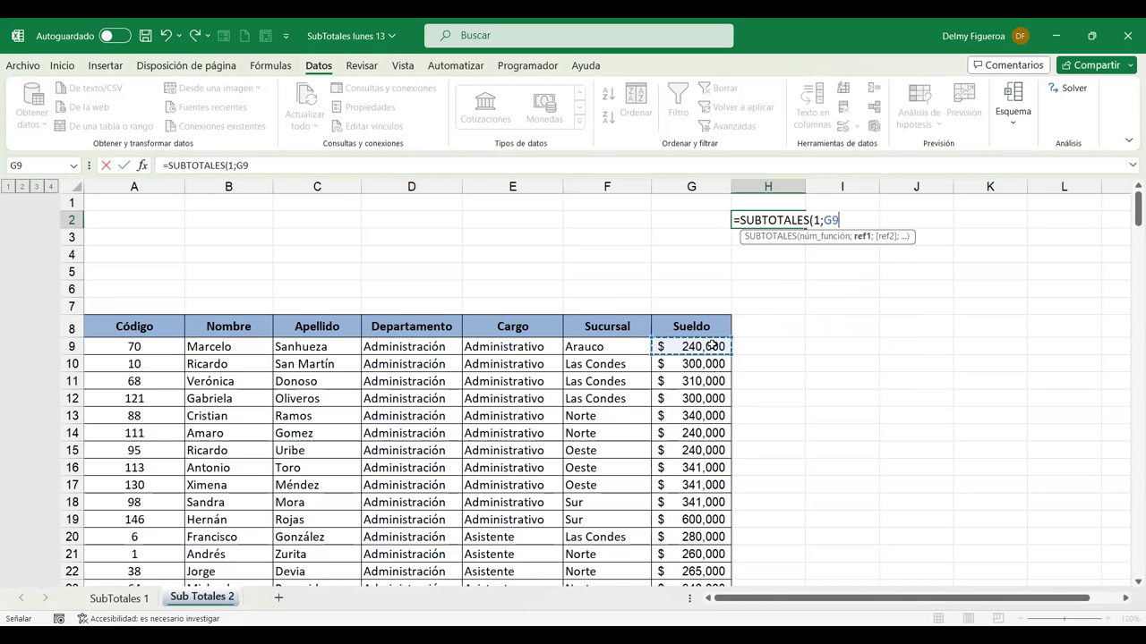
pyautogui.hotkey('ctrl', 'shift', 'Down')
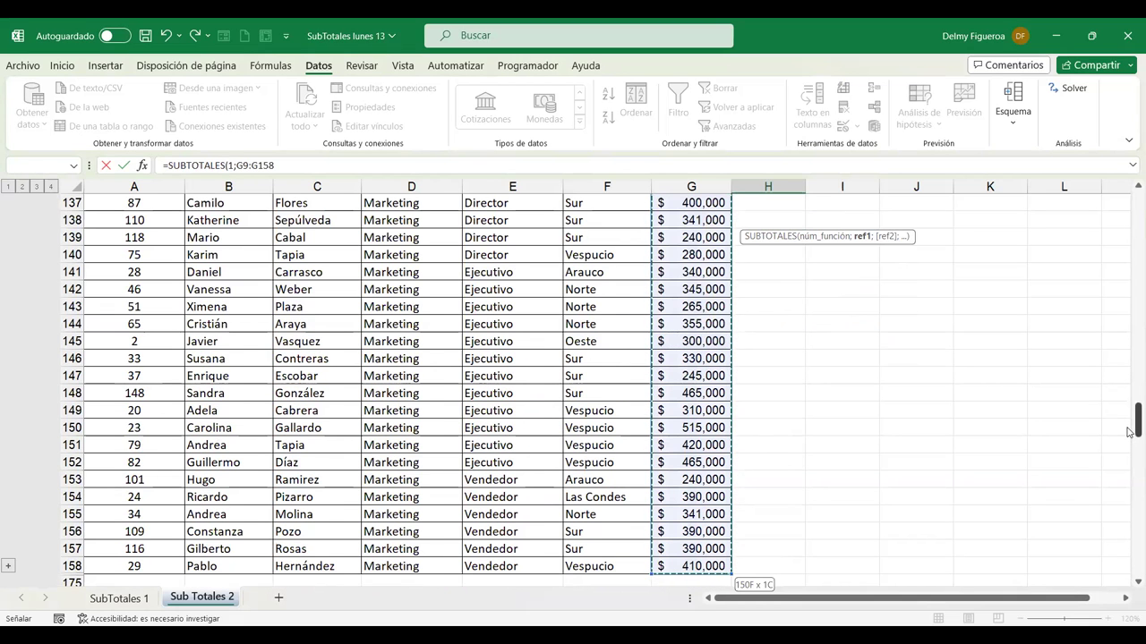
pyautogui.moveTo(1129, 431); pyautogui.dragTo(1134, 218)
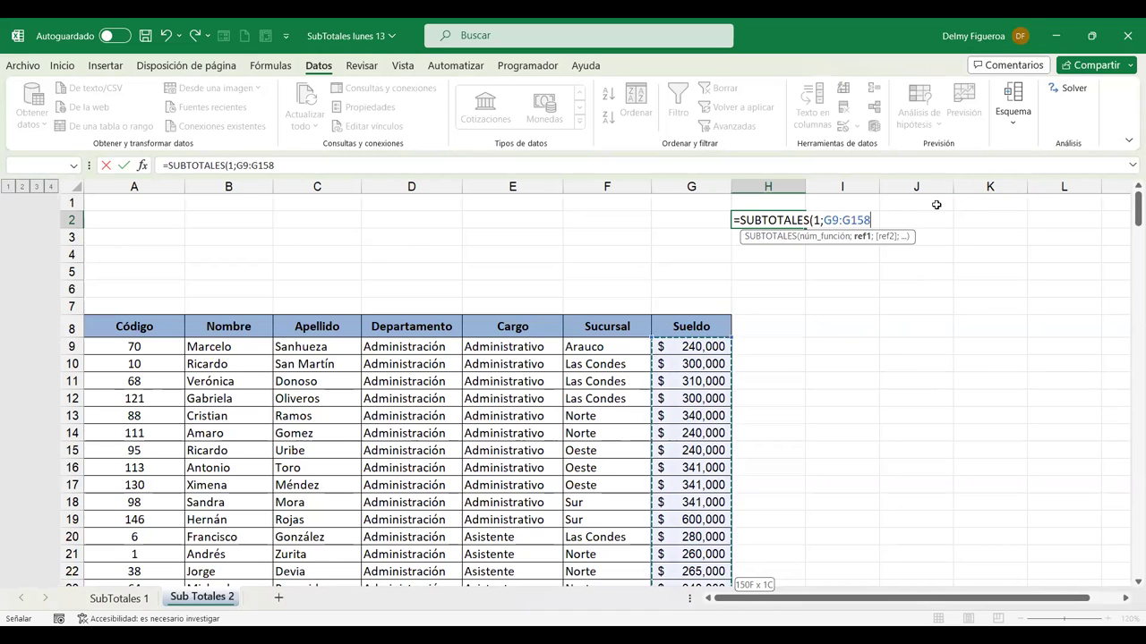
pyautogui.write(')')
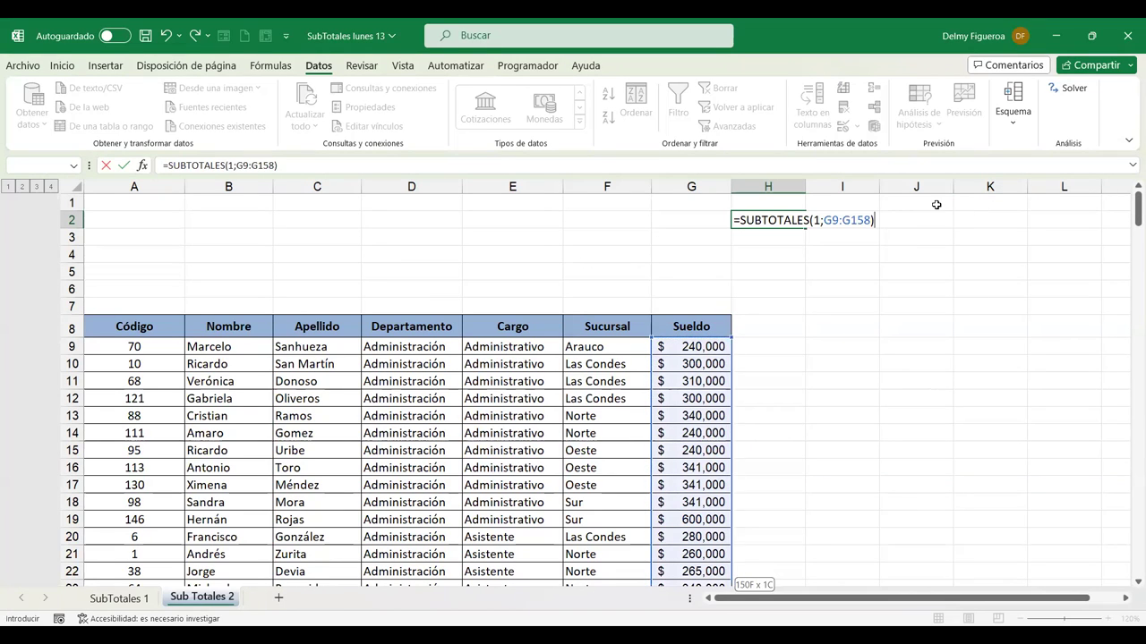
pyautogui.press('Return')
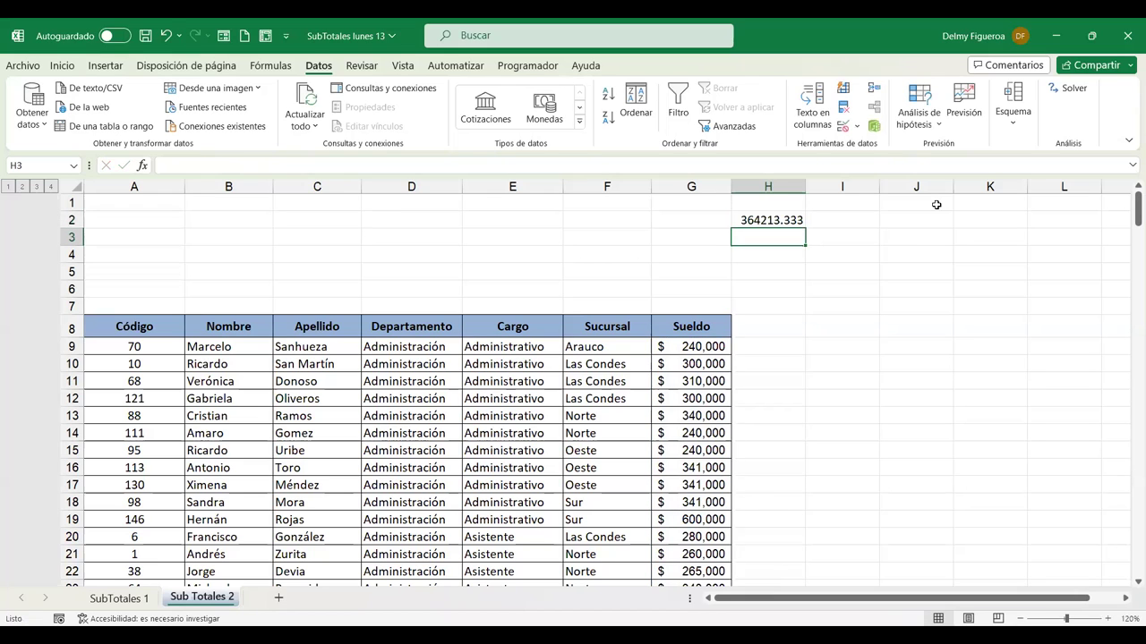
pyautogui.click(756, 221)
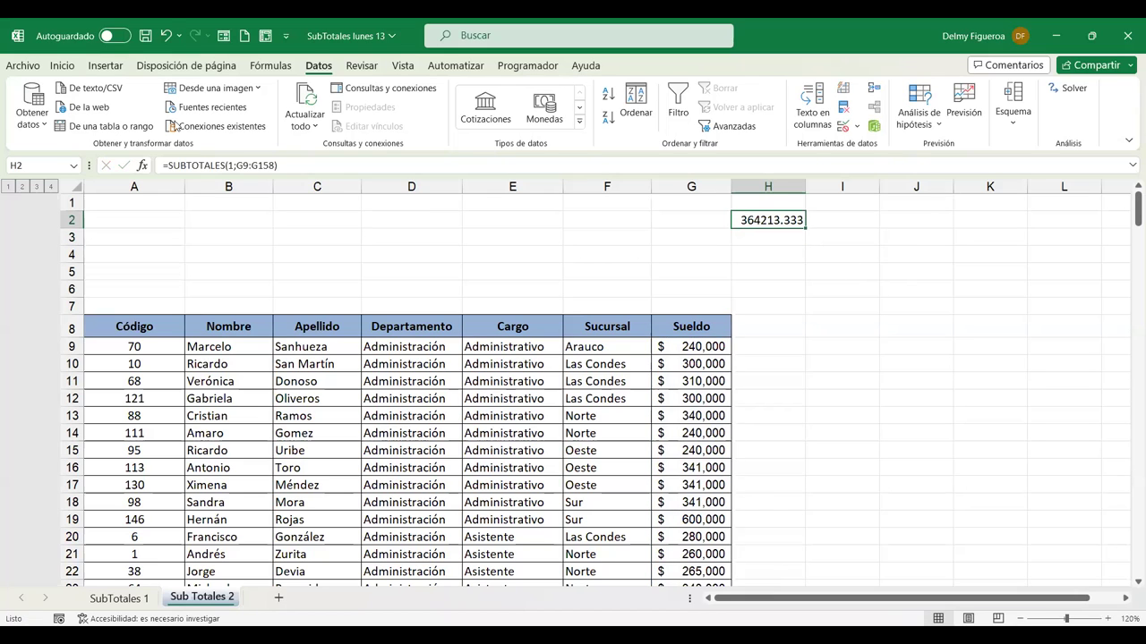
pyautogui.click(61, 66)
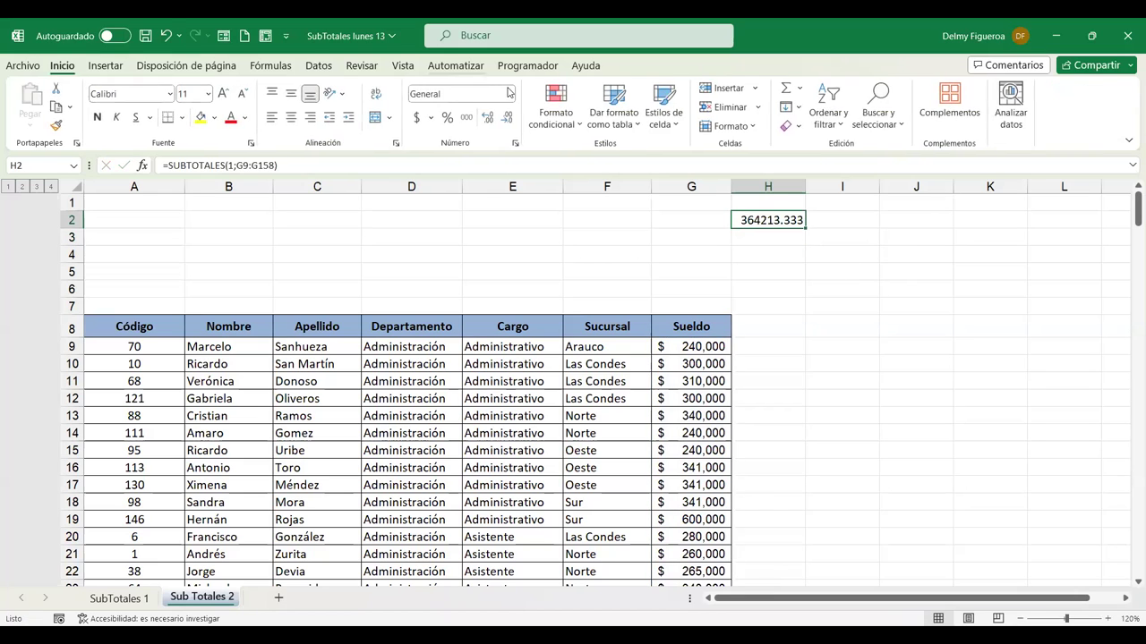
# Apply thousands separators to H2 (364,213.33) and compare it with the G9:G158 status-bar average.
pyautogui.click(467, 118)
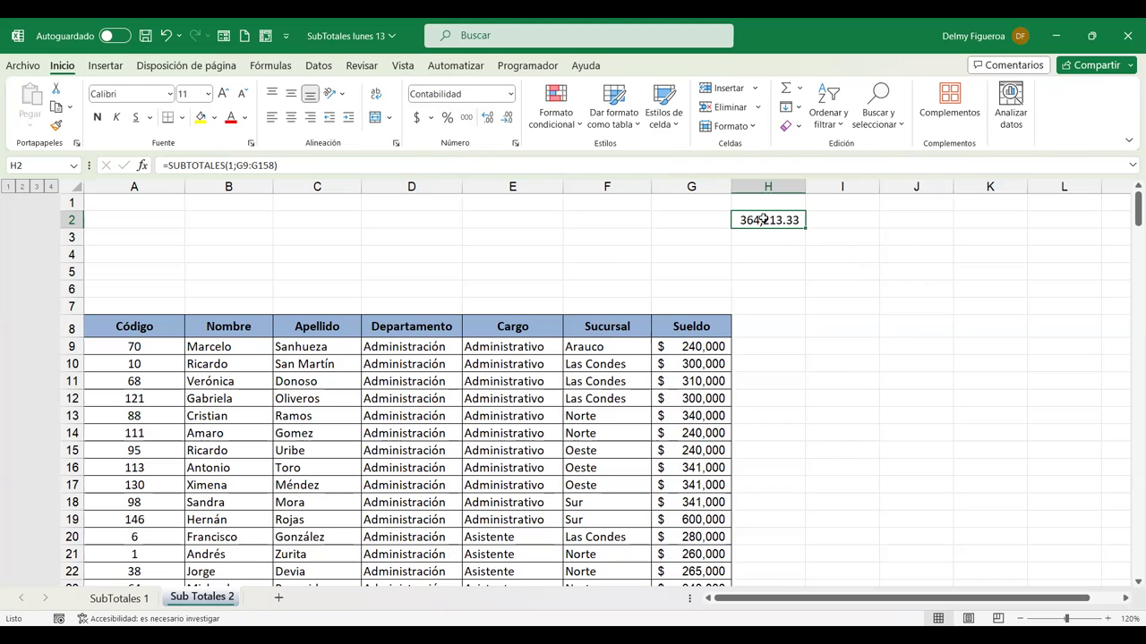
pyautogui.click(706, 346)
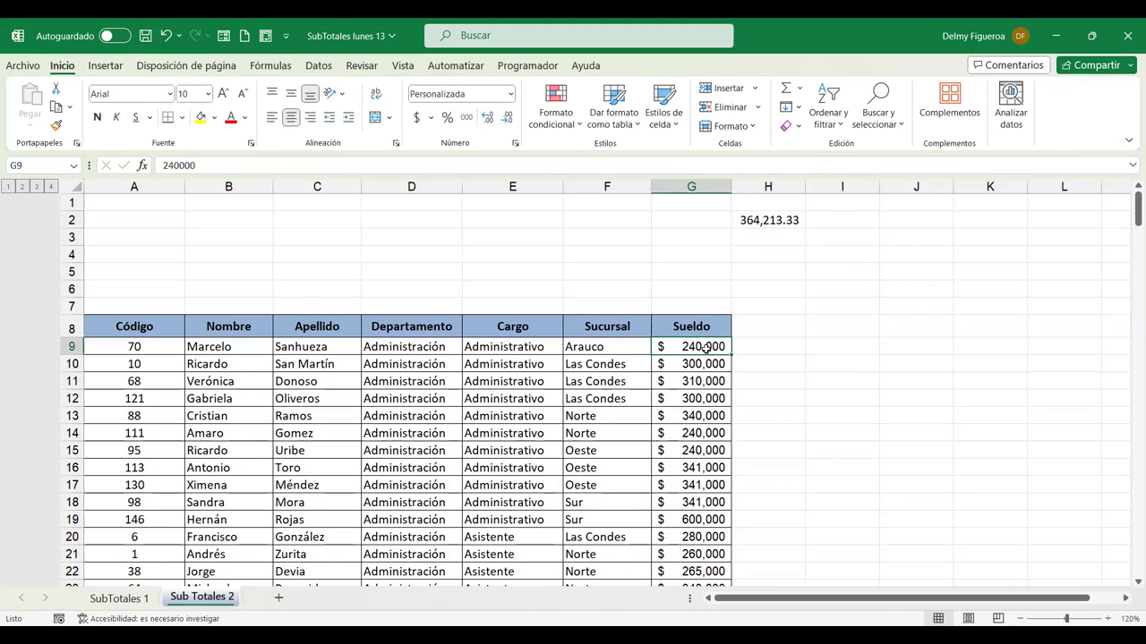
pyautogui.hotkey('ctrl', 'shift', 'Down')
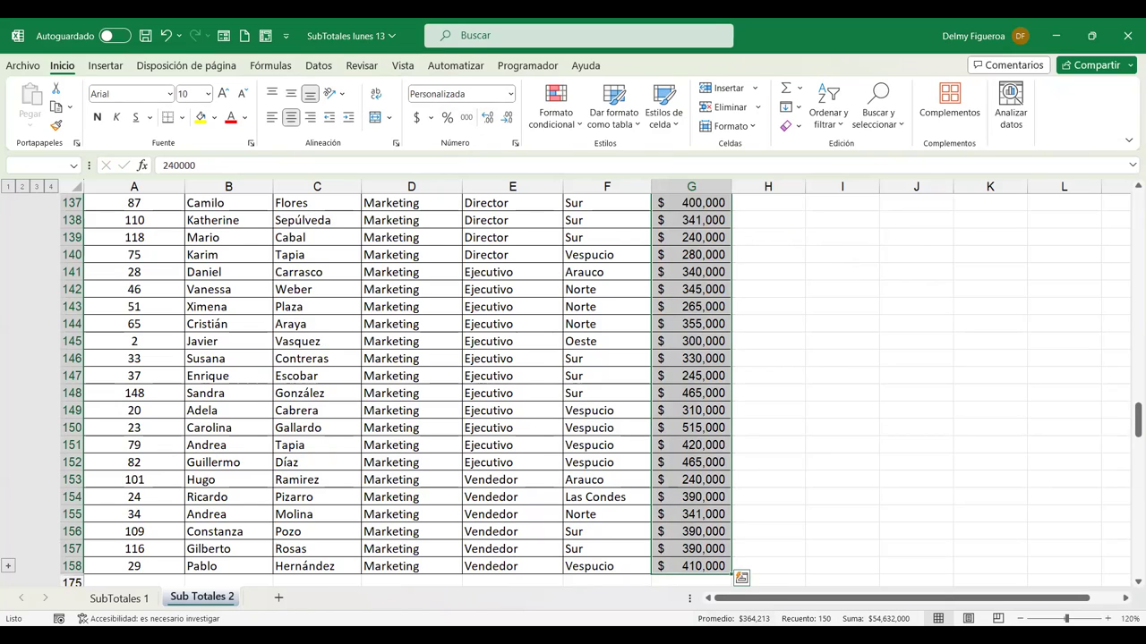
pyautogui.click(856, 366)
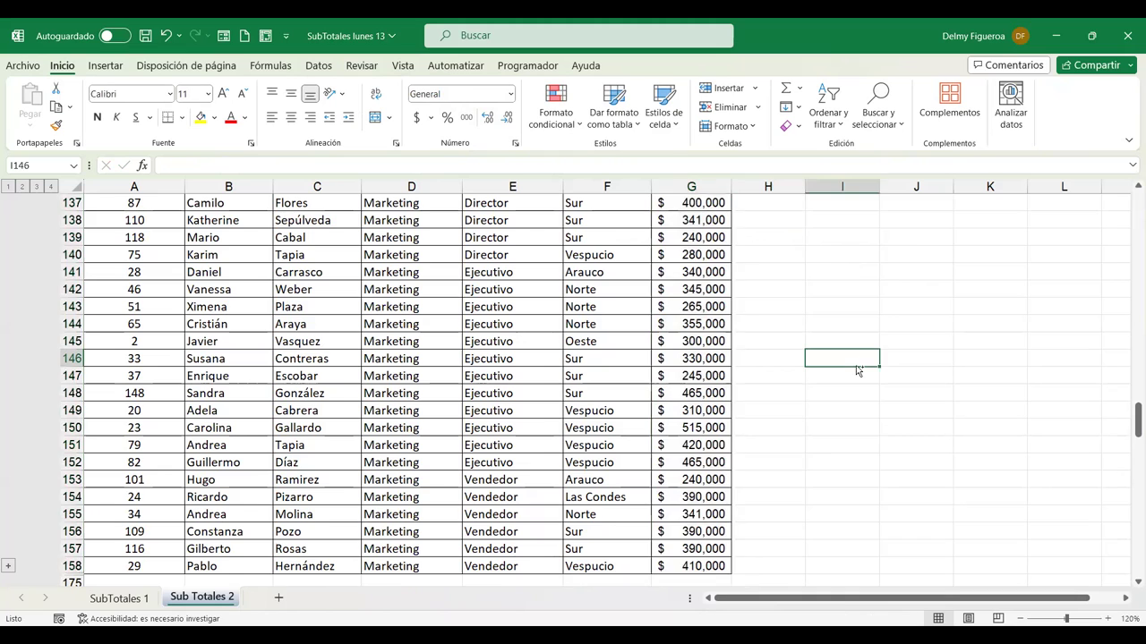
pyautogui.hotkey('ctrl', 'Home')
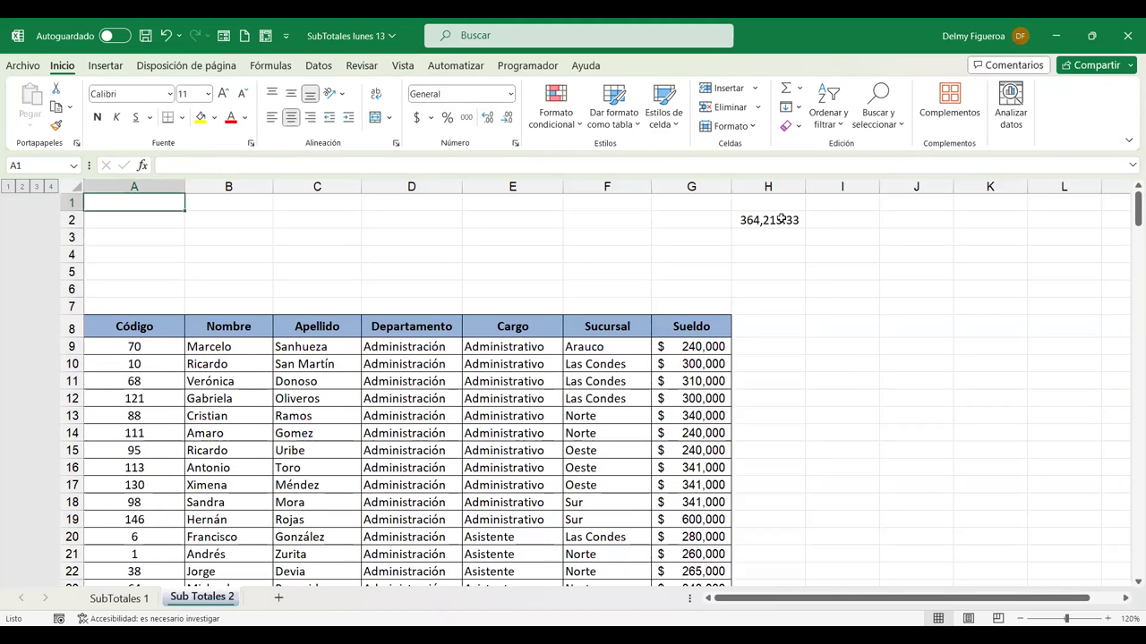
# Type the label Promedio into G2, beside the H2 average.
pyautogui.click(781, 219)
pyautogui.click(671, 218)
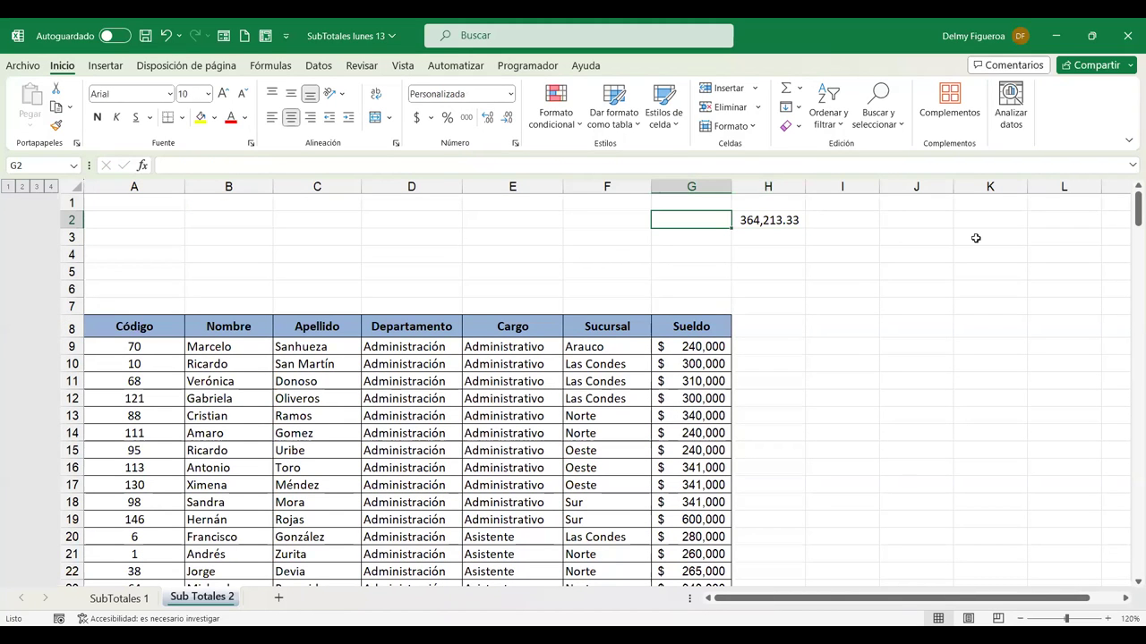
pyautogui.write('=')
pyautogui.press('BackSpace')
pyautogui.write('romedi')
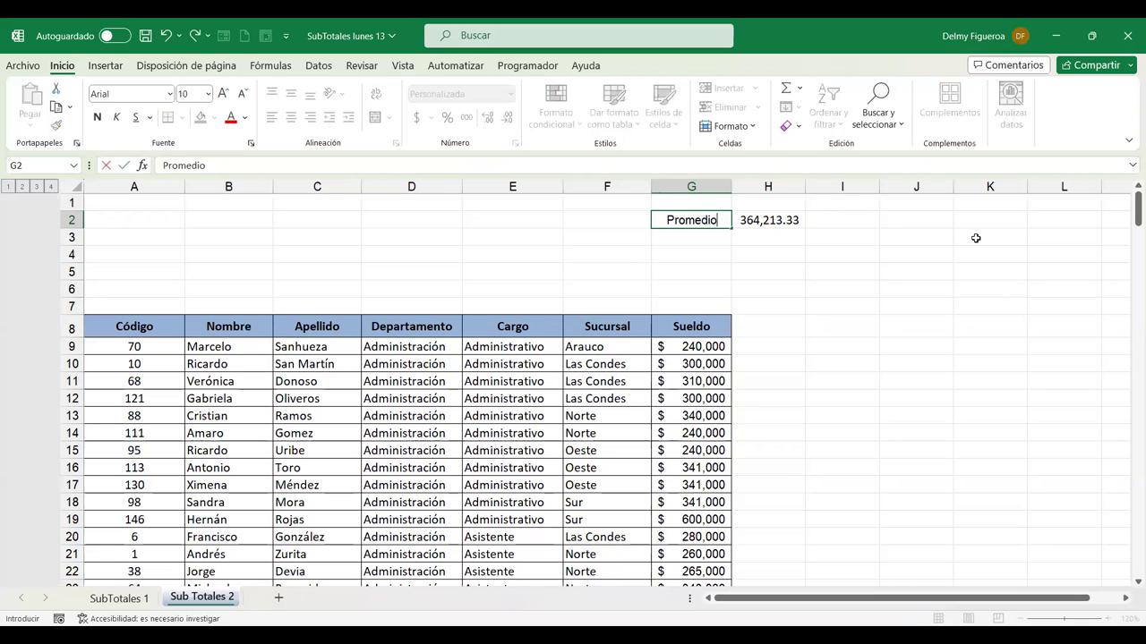
pyautogui.write('o')
pyautogui.press('Return')
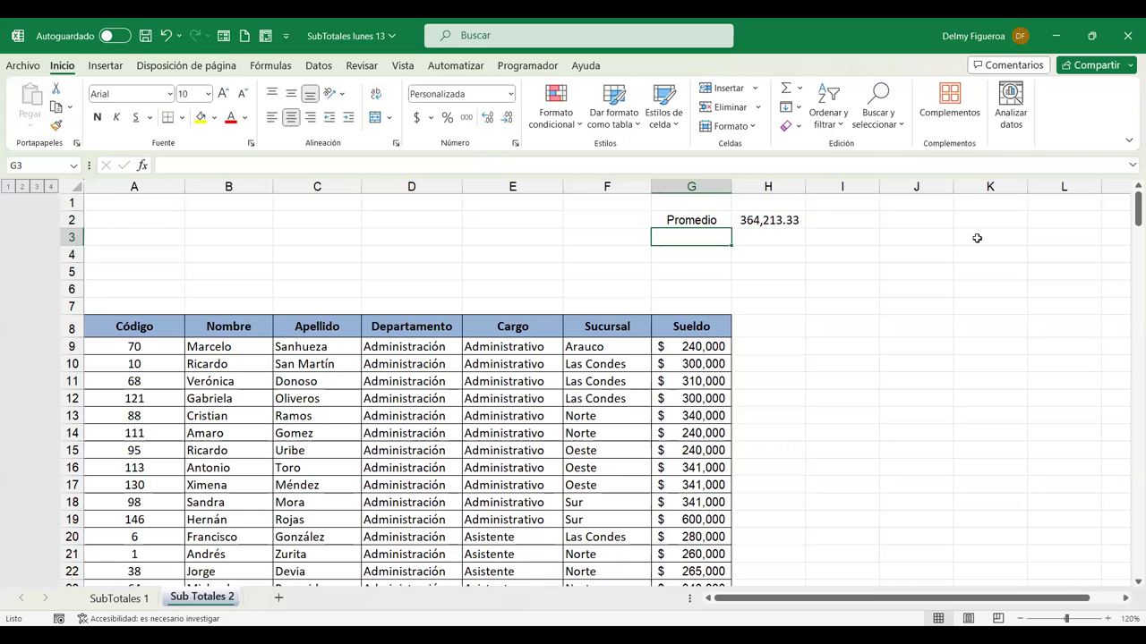
pyautogui.click(495, 349)
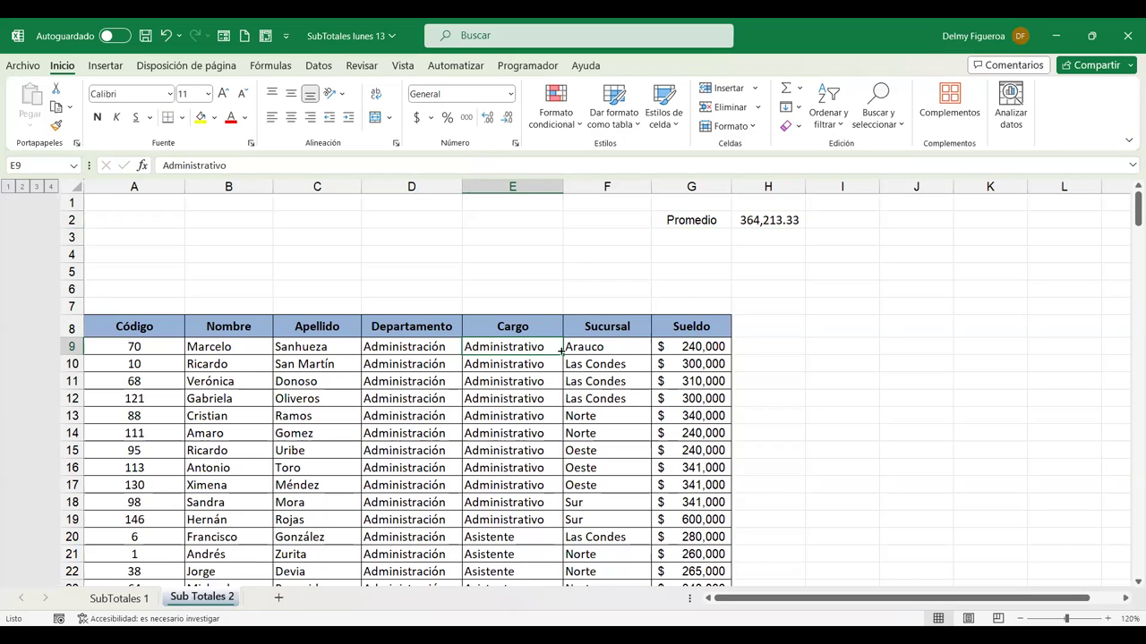
# Enable AutoFilter, keep only Comercial in Departamento, and select the visible salaries to check them.
pyautogui.click(839, 125)
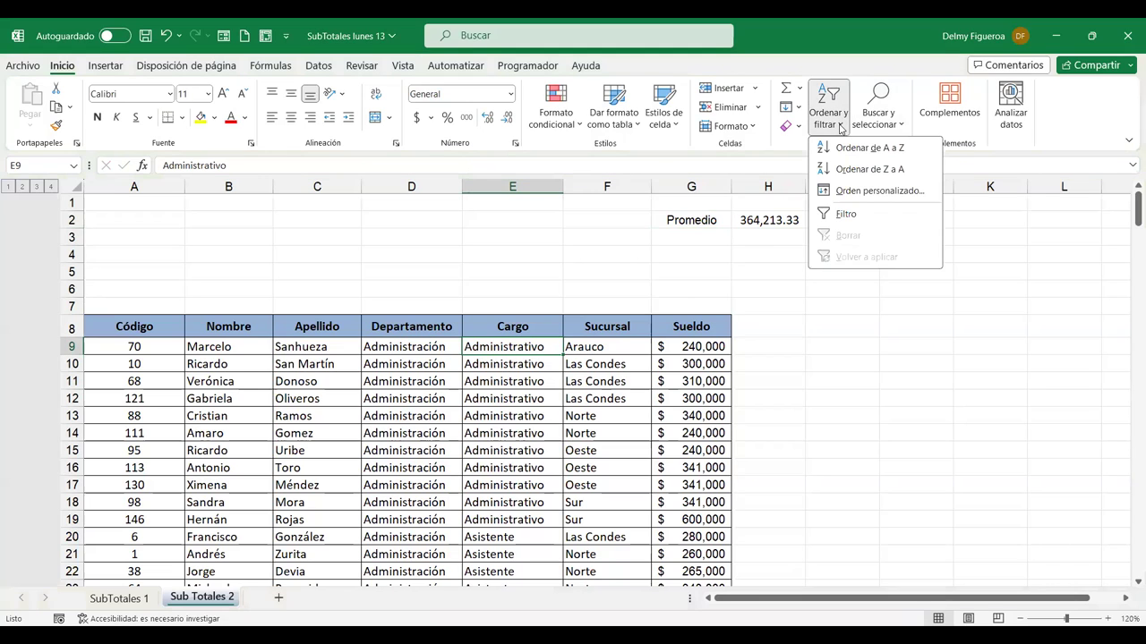
pyautogui.click(846, 213)
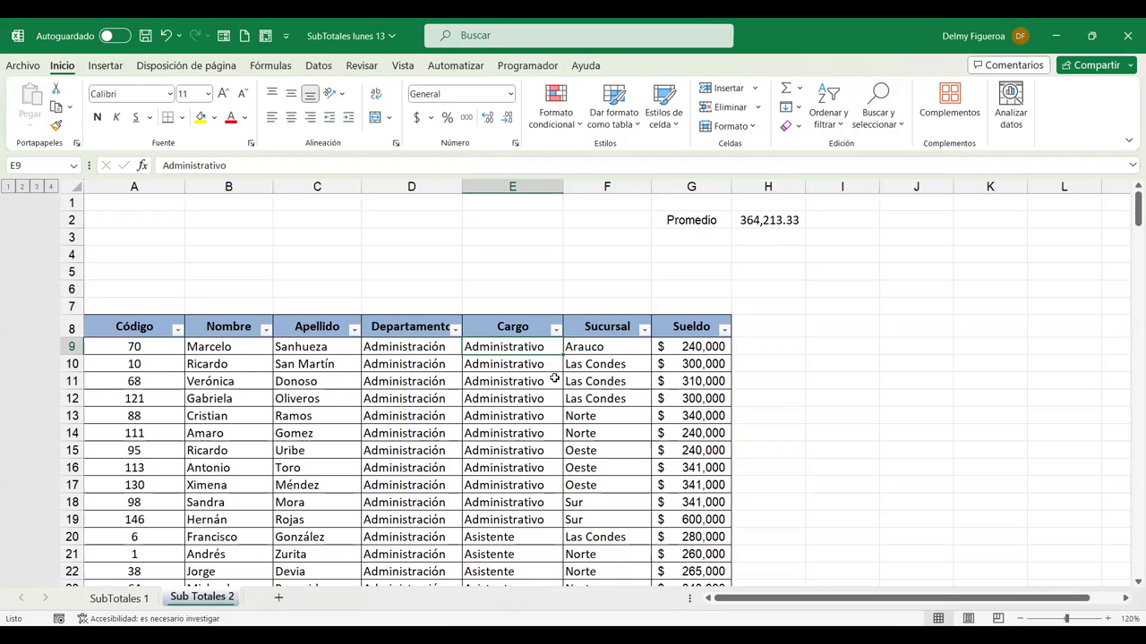
pyautogui.click(455, 331)
pyautogui.click(291, 469)
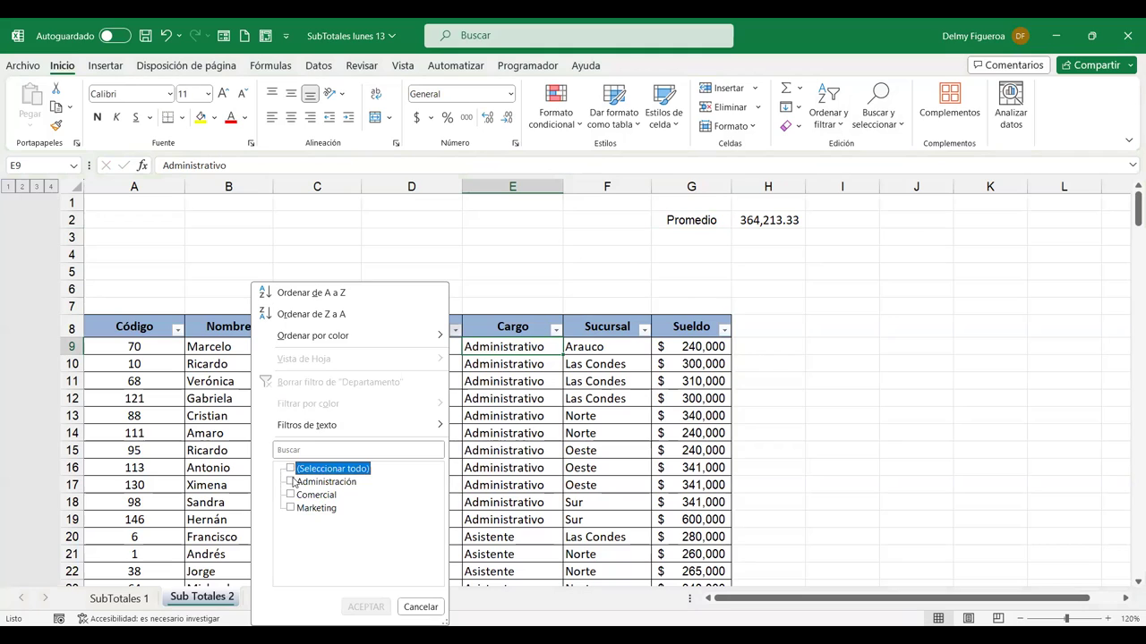
pyautogui.click(290, 494)
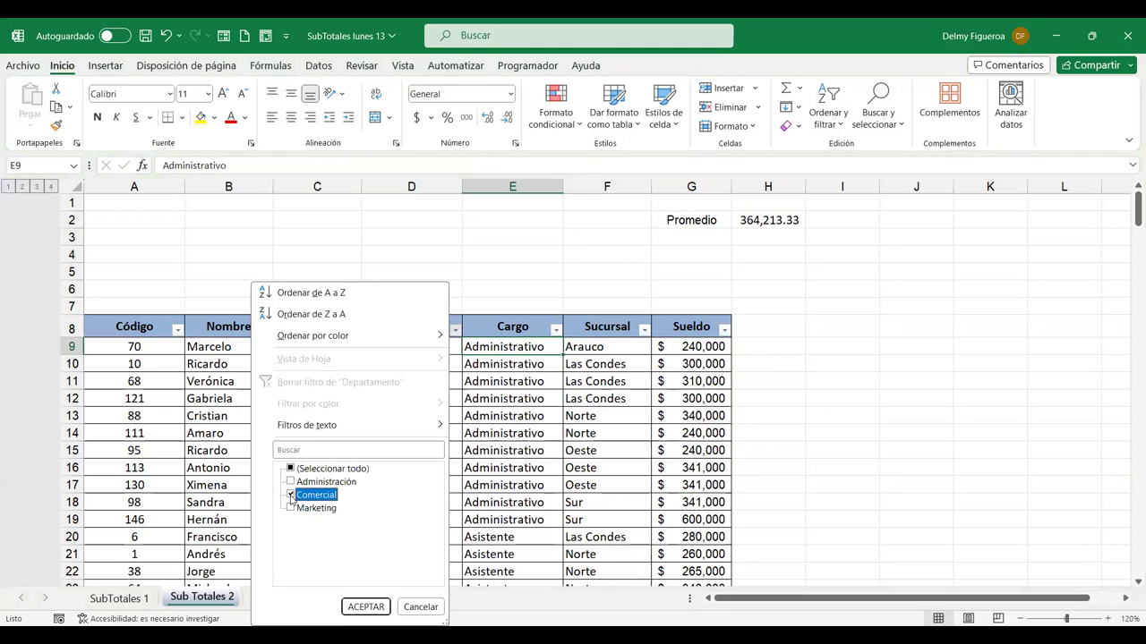
pyautogui.click(367, 608)
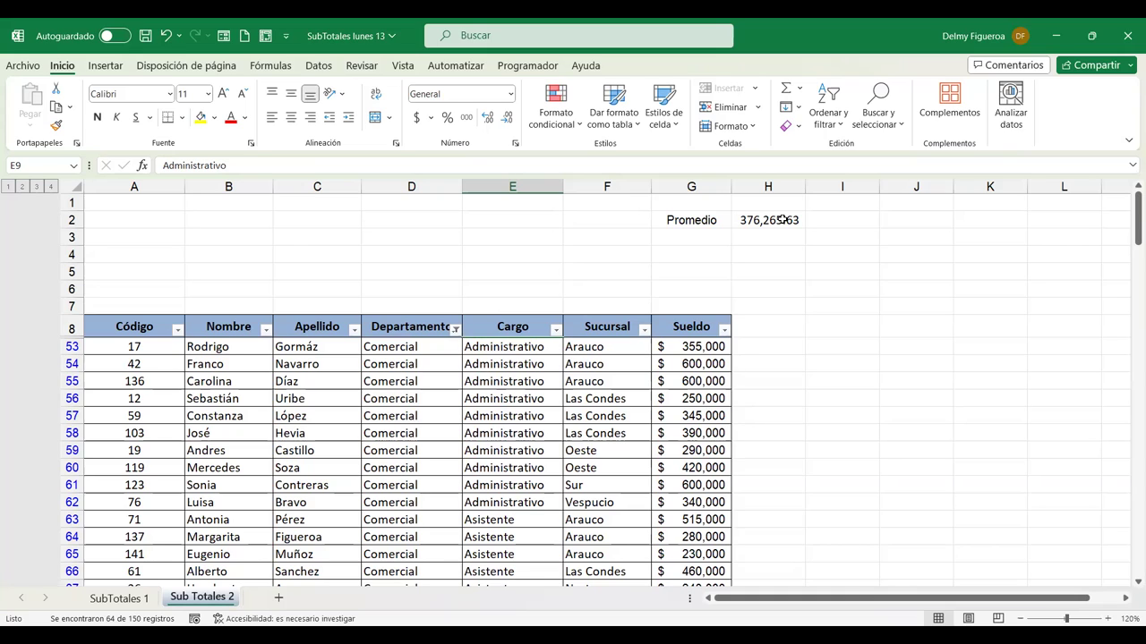
pyautogui.click(685, 346)
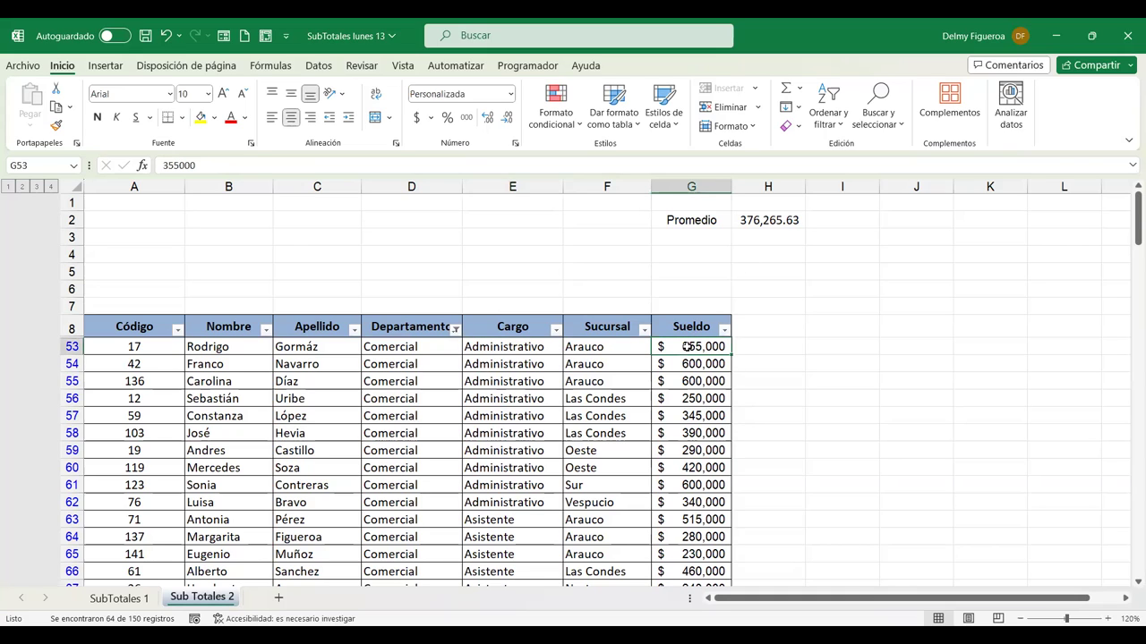
pyautogui.hotkey('ctrl', 'shift', 'Down')
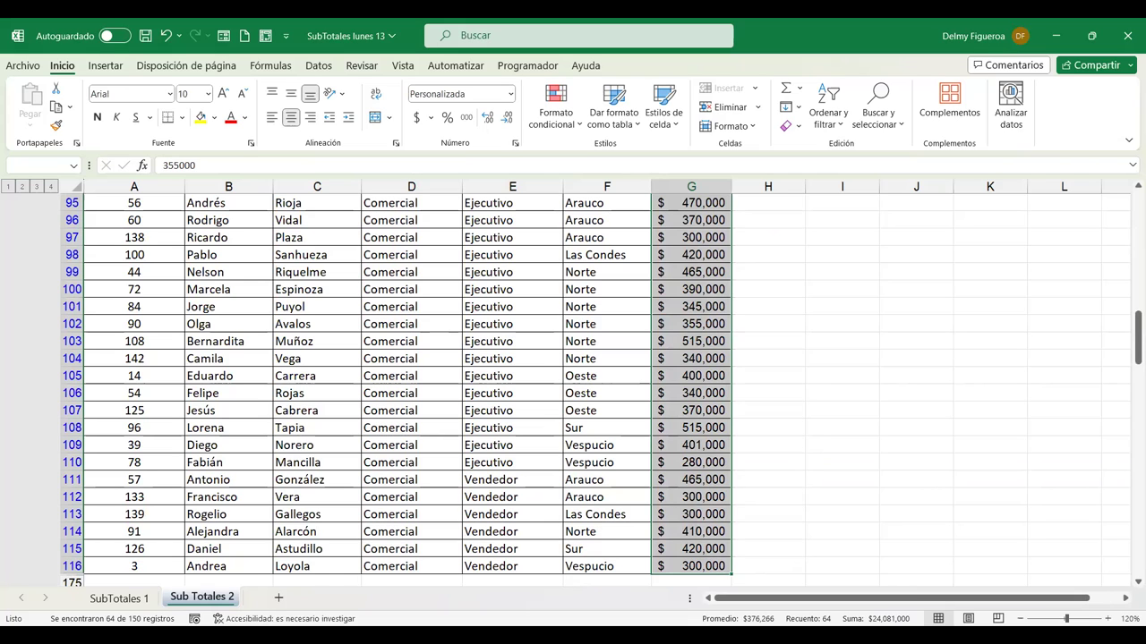
pyautogui.hotkey('ctrl', 'Home')
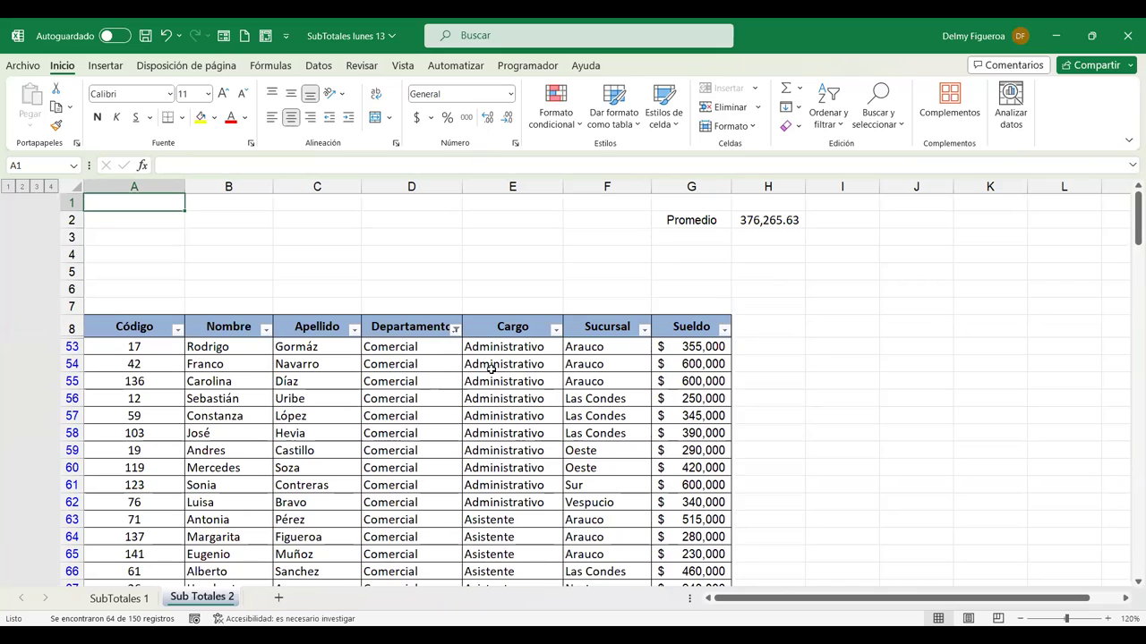
# Filter the Cargo column to show only Director and Ejecutivo rows.
pyautogui.click(775, 220)
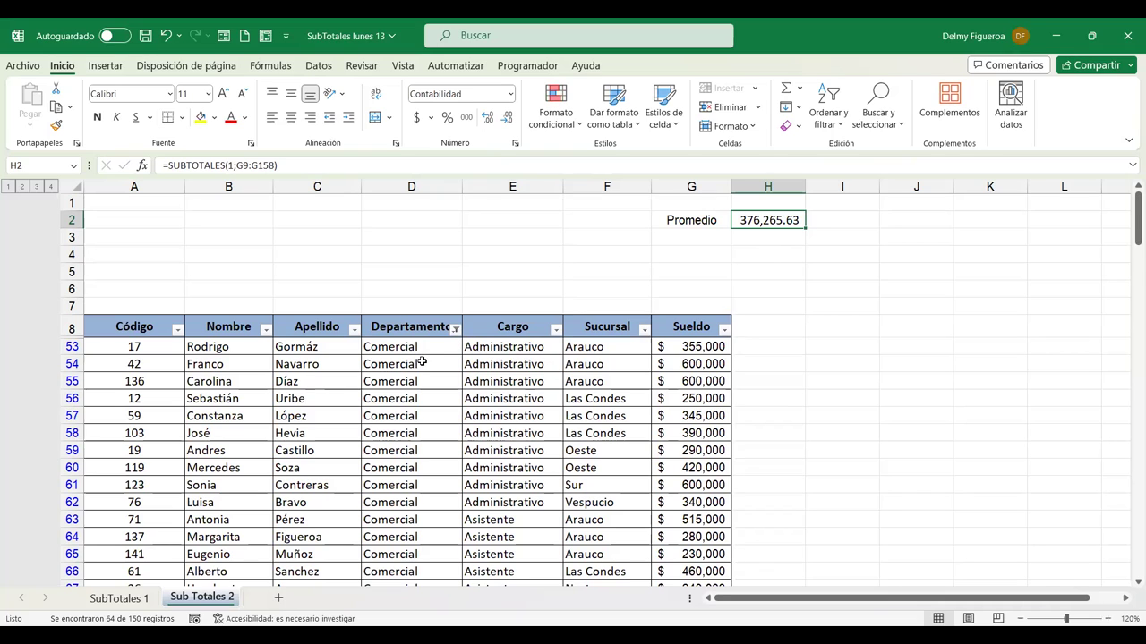
pyautogui.click(556, 330)
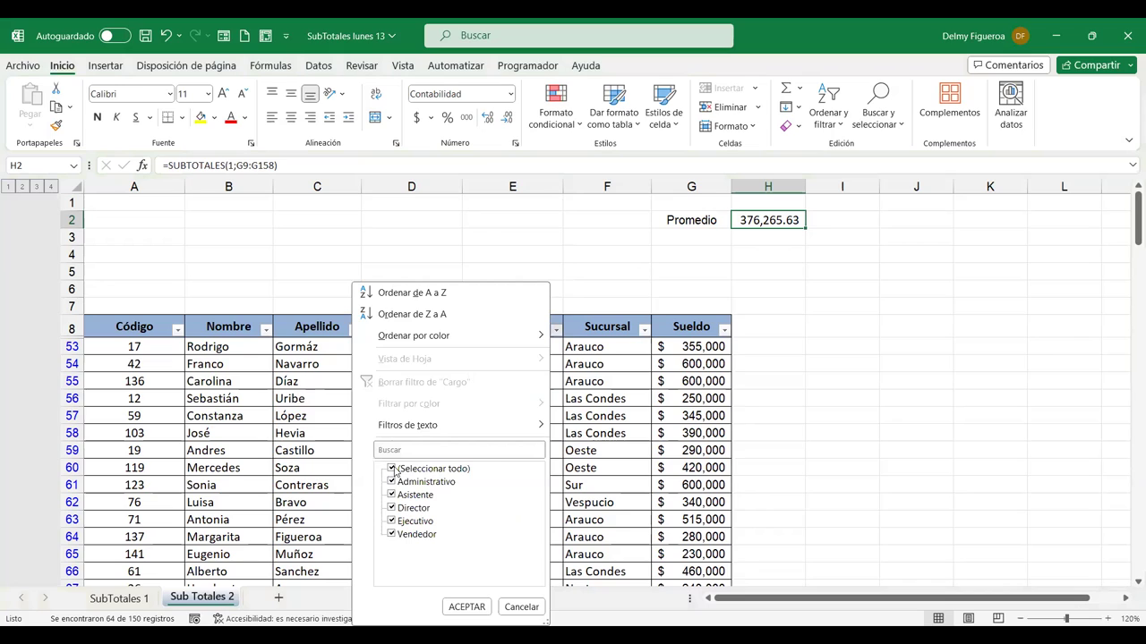
pyautogui.click(393, 469)
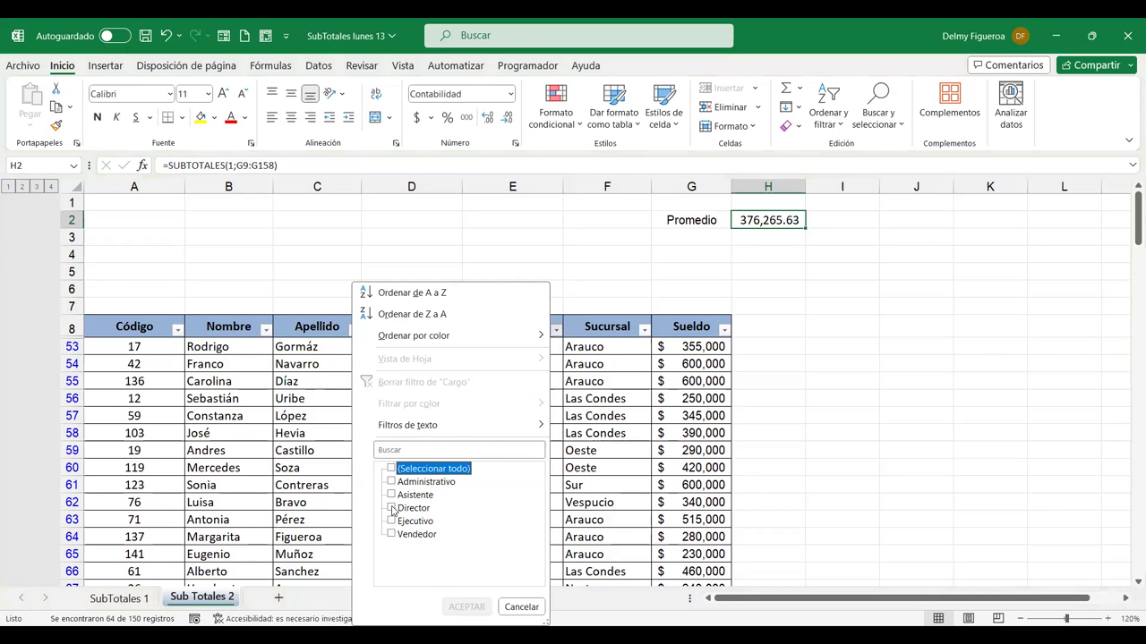
pyautogui.click(391, 508)
pyautogui.click(391, 521)
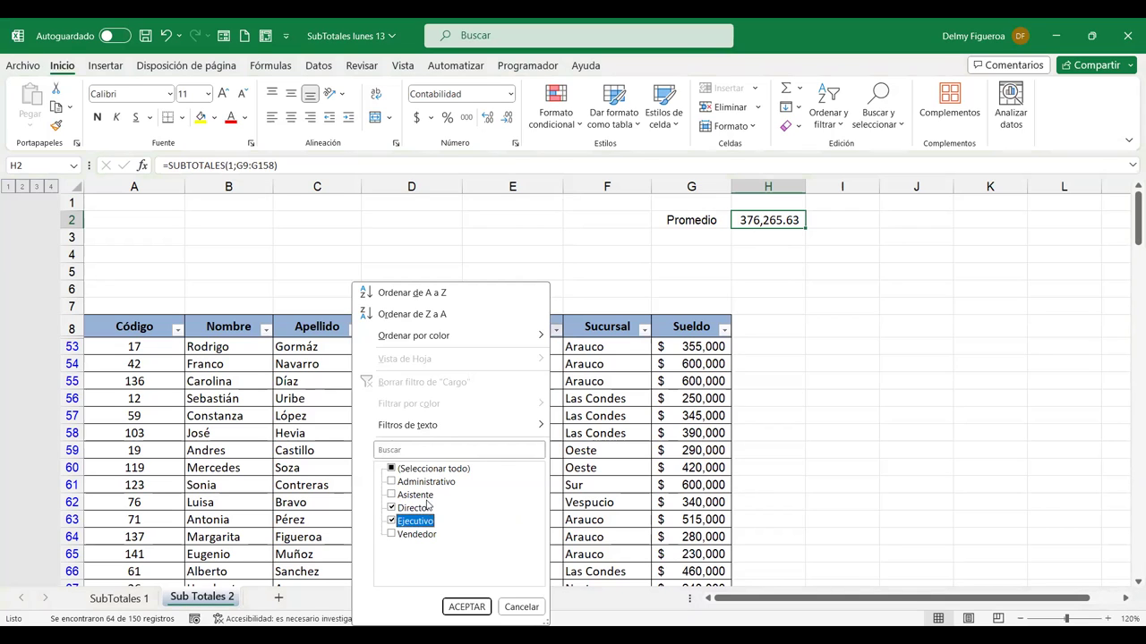
pyautogui.click(462, 601)
pyautogui.click(464, 608)
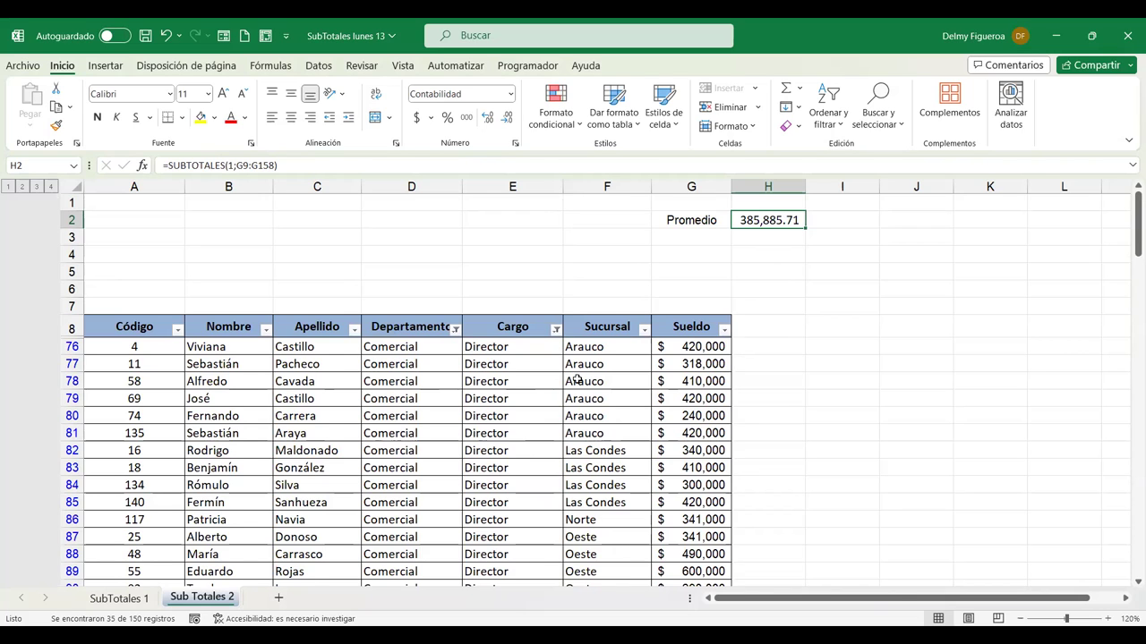
pyautogui.scroll(-3, 573, 383)
pyautogui.scroll(3, 508, 415)
# Clear the Departamento and Cargo filters so every employee row reappears.
pyautogui.click(703, 237)
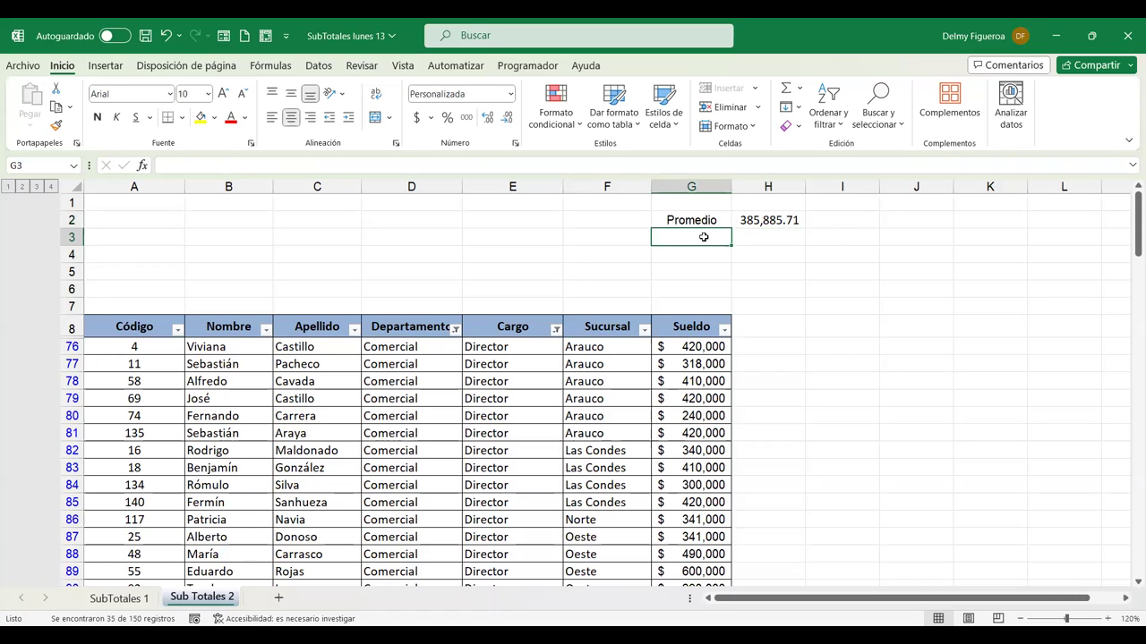
pyautogui.click(457, 330)
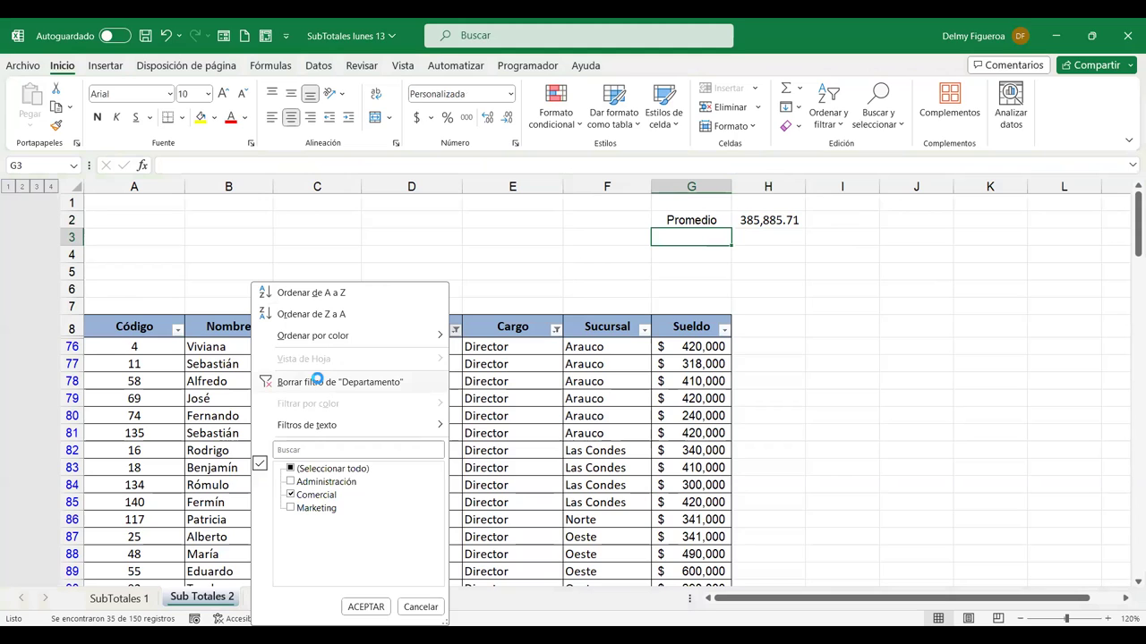
pyautogui.click(315, 379)
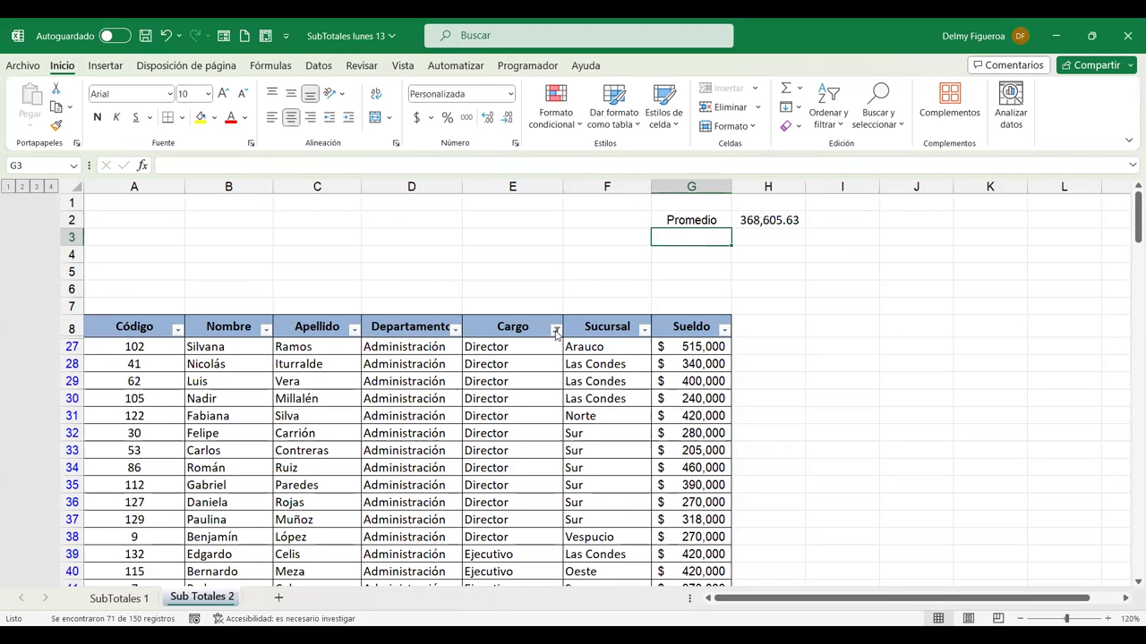
pyautogui.click(555, 330)
pyautogui.click(428, 382)
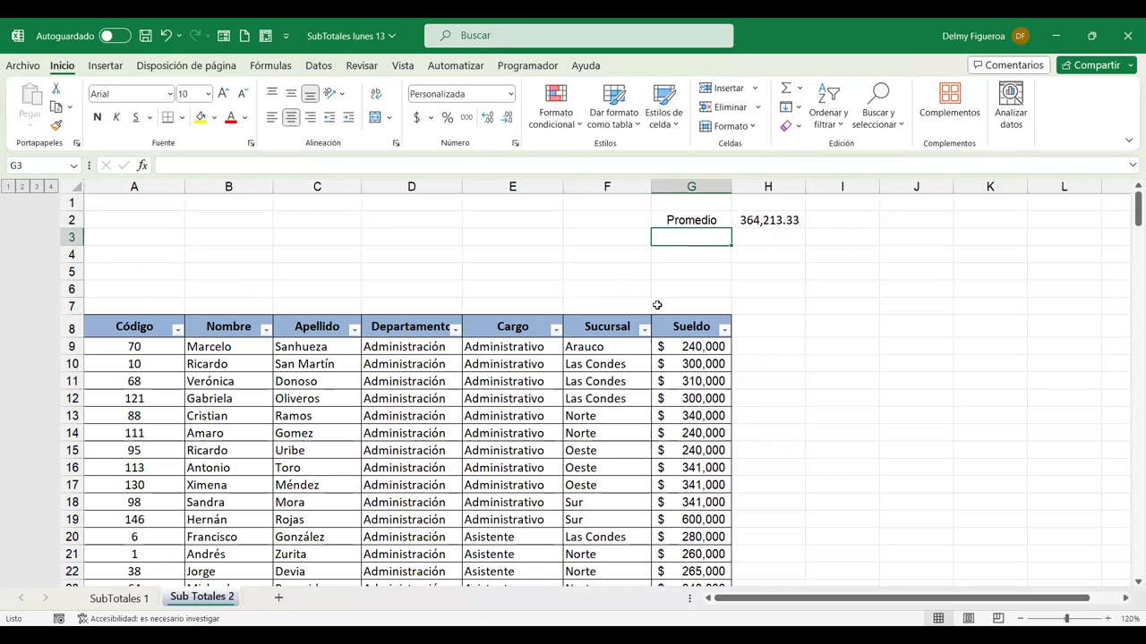
# Label G3 Suma and enter =SUMA(G9:G158) in H3, showing $54,632,000.
pyautogui.write('S')
pyautogui.write('uma')
pyautogui.press('Tab')
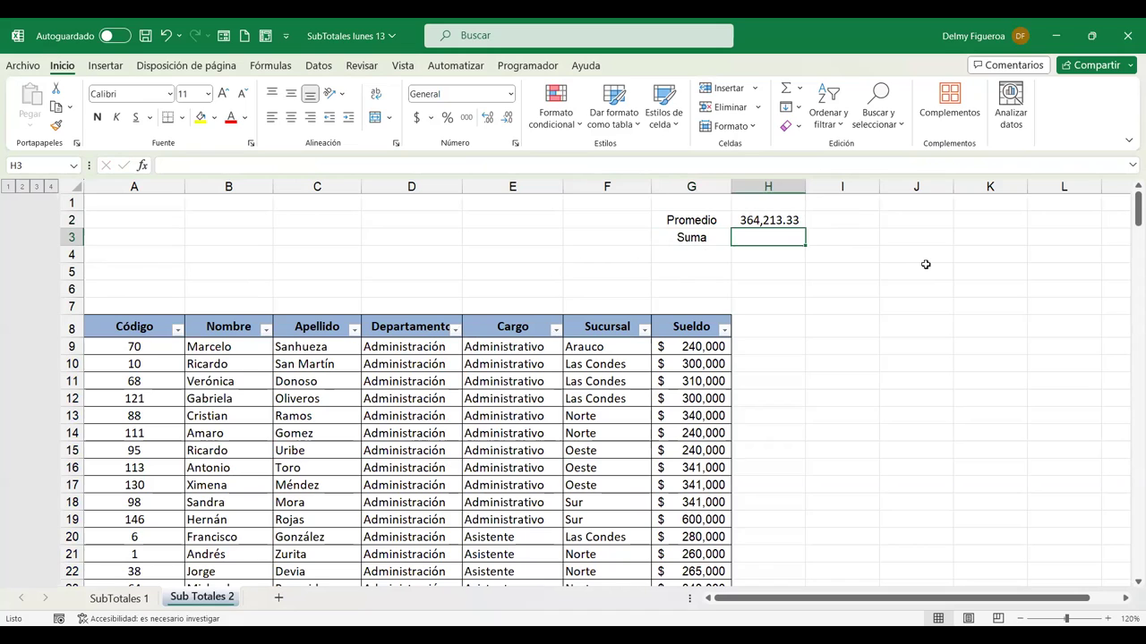
pyautogui.write('+s')
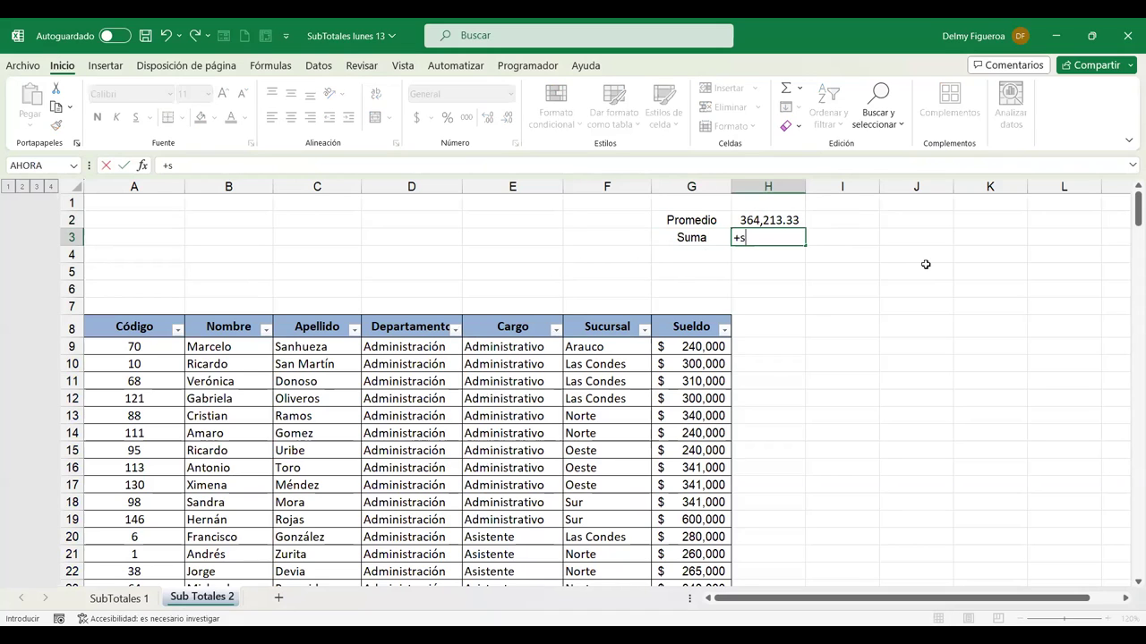
pyautogui.write('uma')
pyautogui.doubleClick(800, 258)
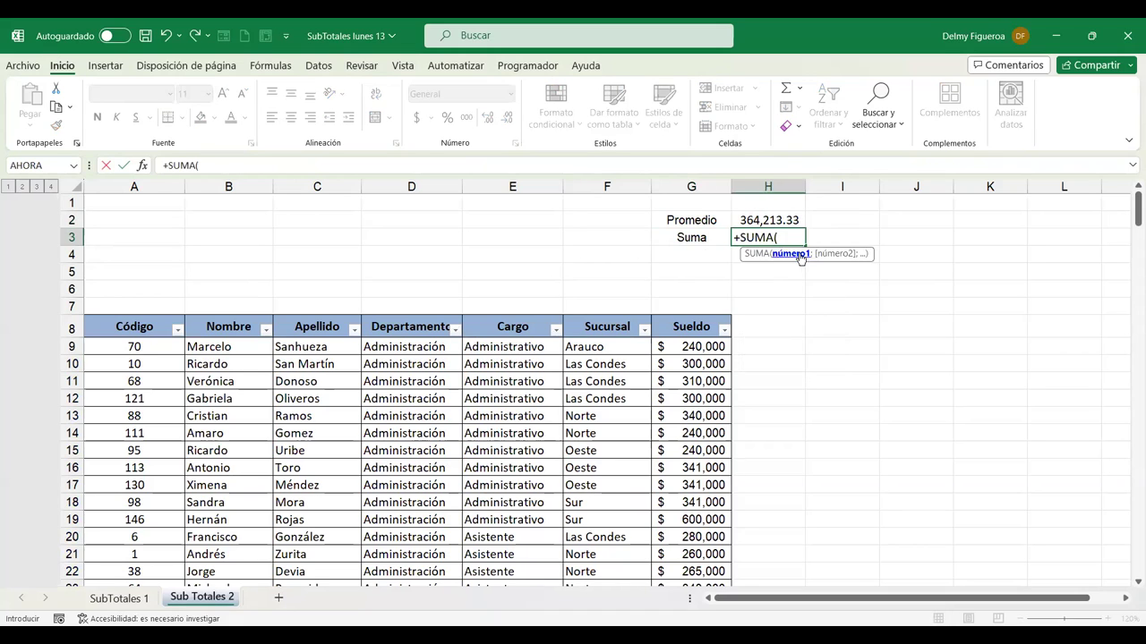
pyautogui.click(702, 345)
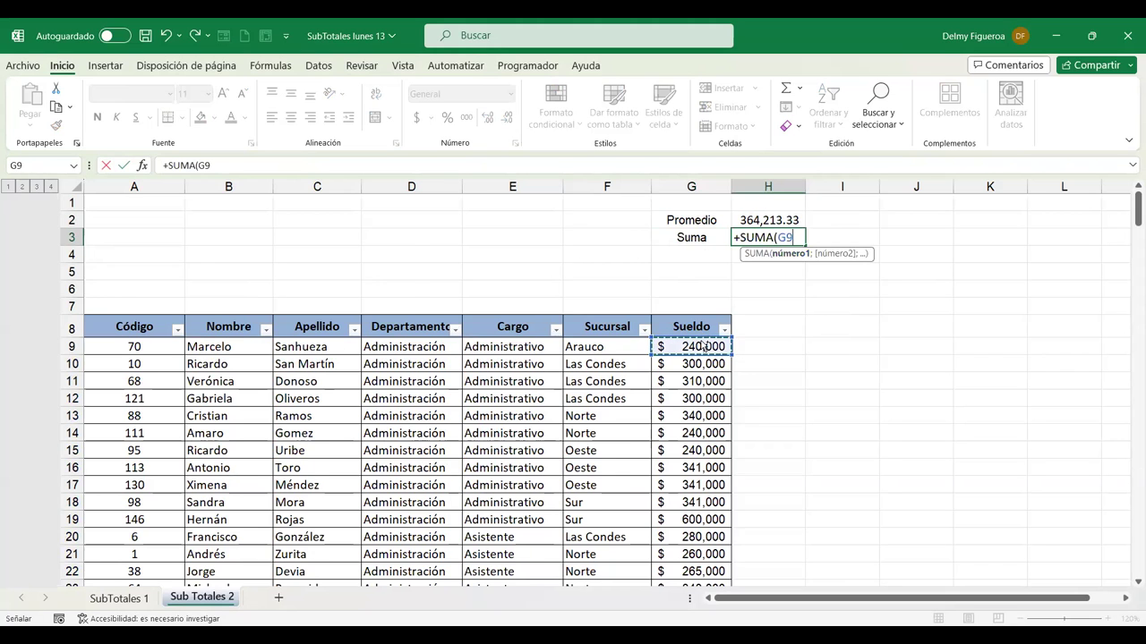
pyautogui.hotkey('ctrl', 'shift', 'Down')
pyautogui.press('Return')
pyautogui.scroll(1, 775, 251)
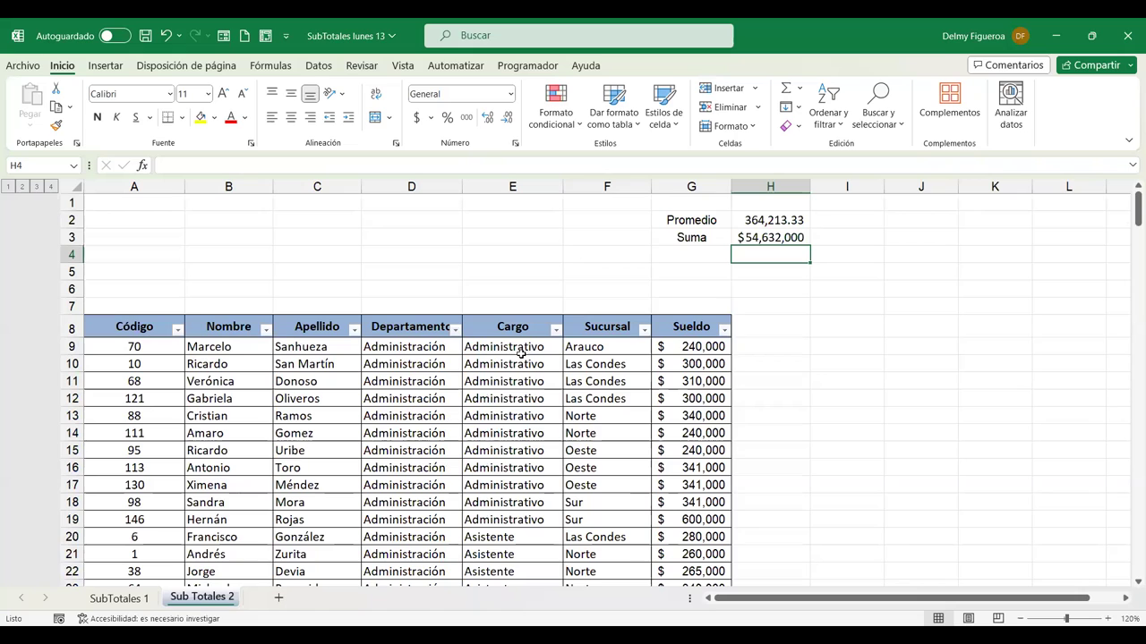
# Filter Sucursal to the Norte branch, then restore all branches.
pyautogui.click(643, 330)
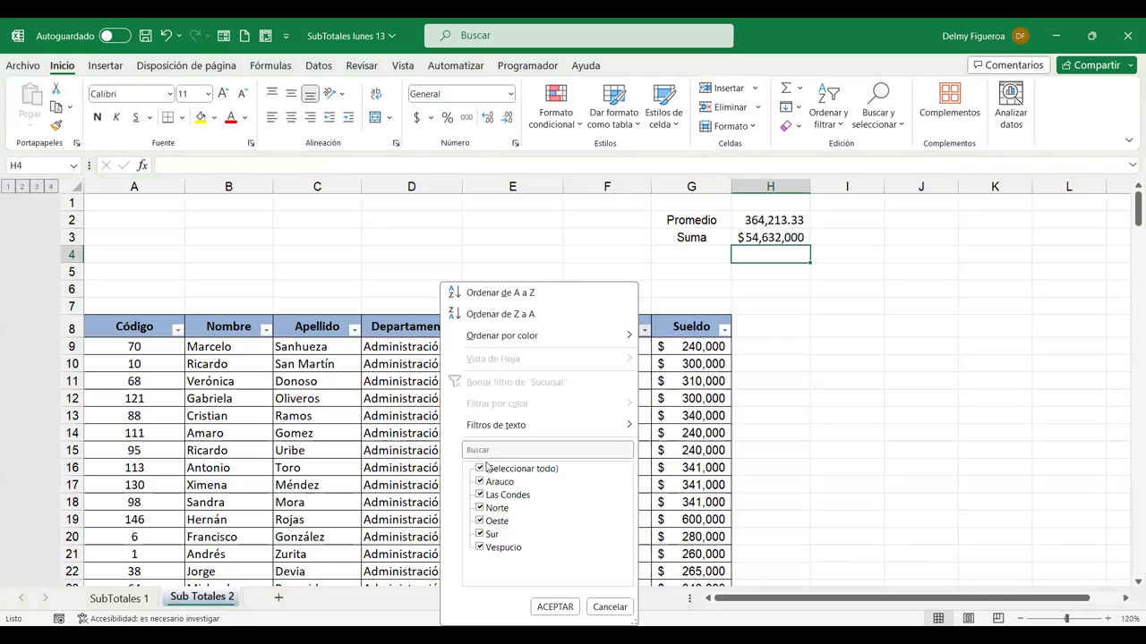
pyautogui.click(480, 468)
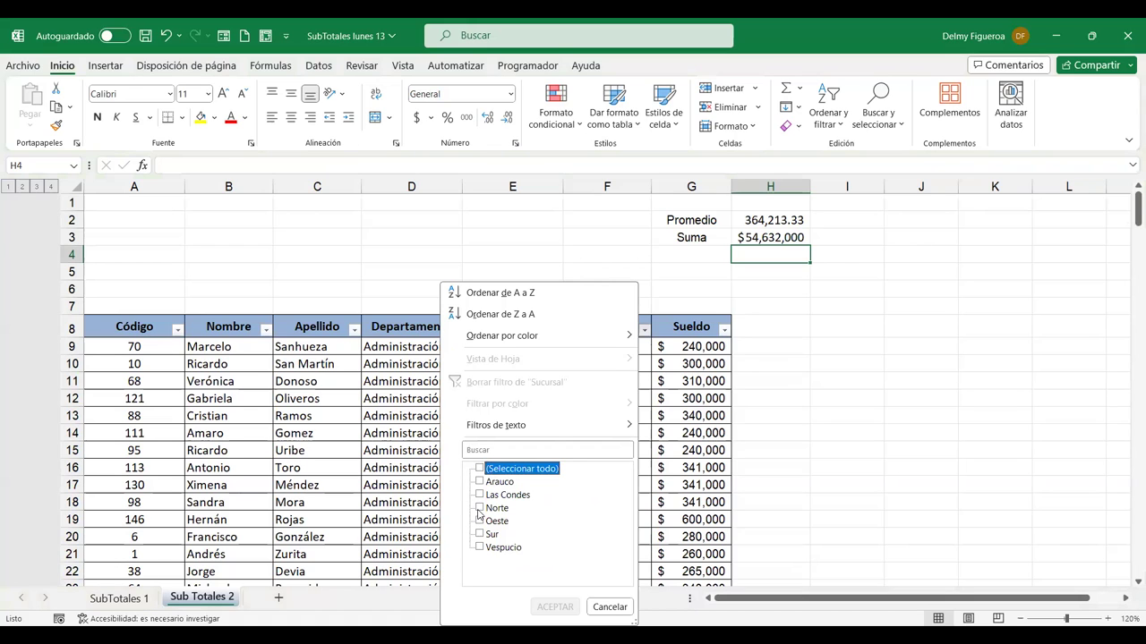
pyautogui.click(480, 509)
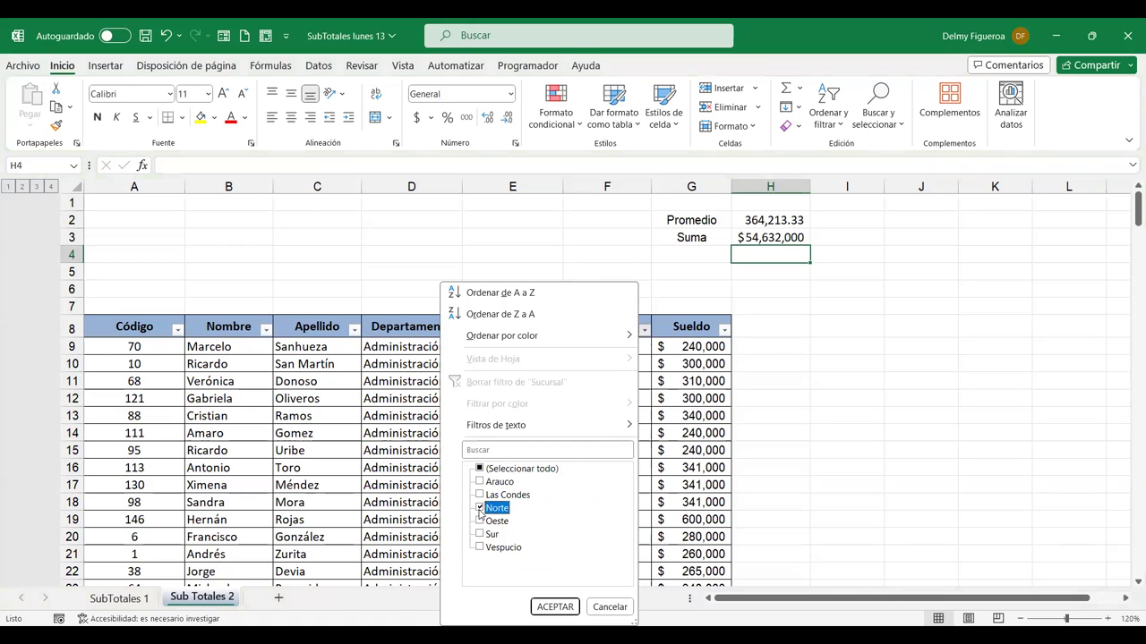
pyautogui.click(554, 607)
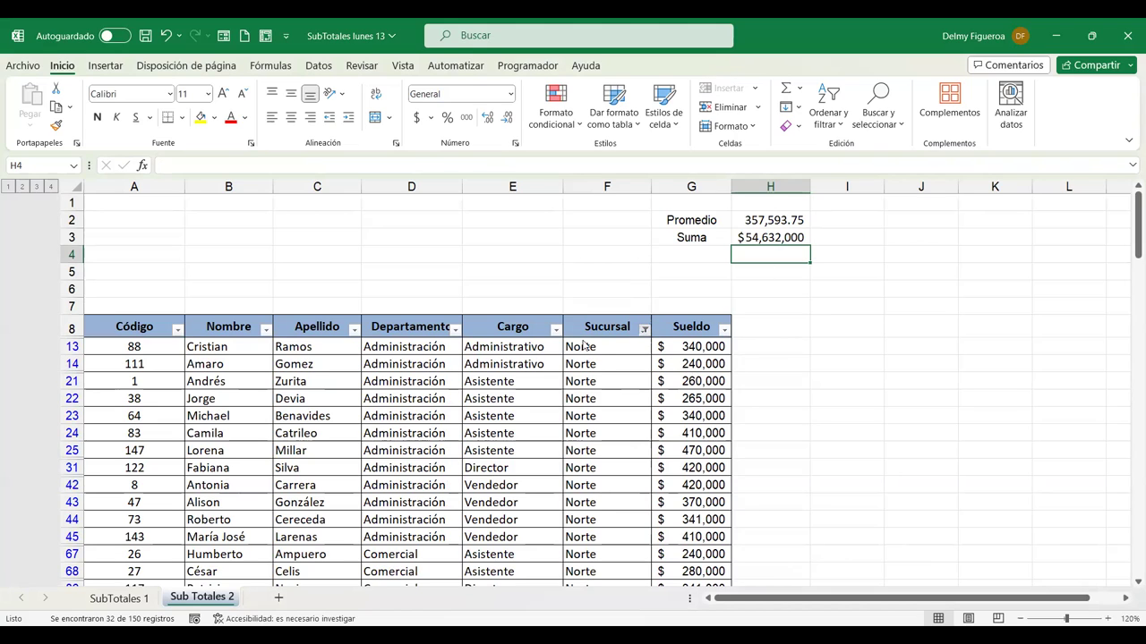
pyautogui.click(644, 329)
pyautogui.click(481, 469)
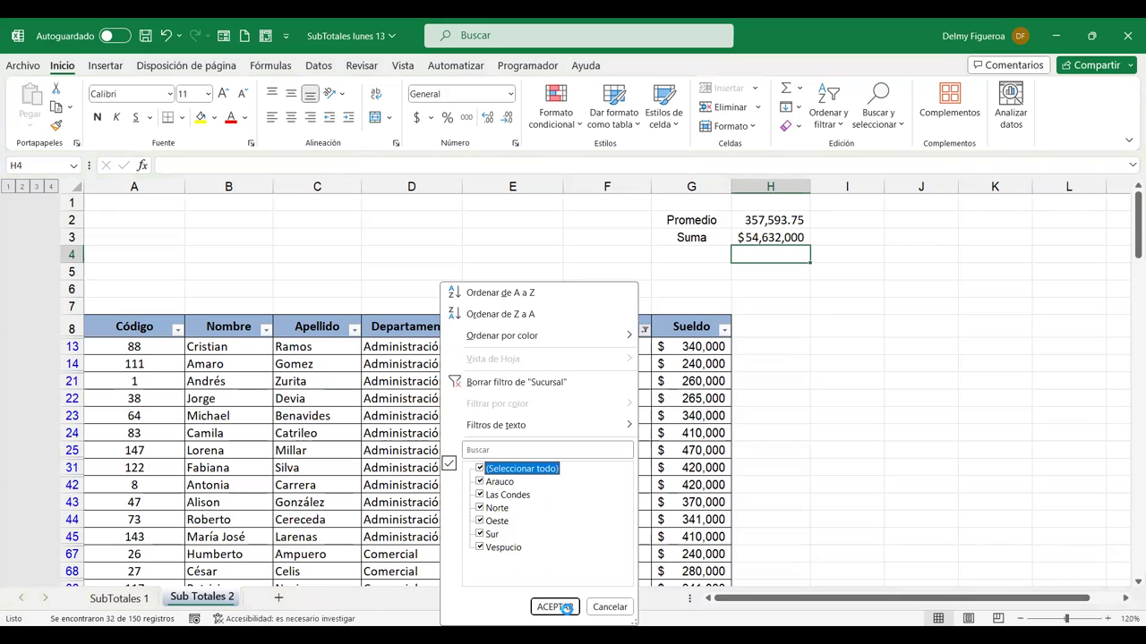
pyautogui.click(566, 608)
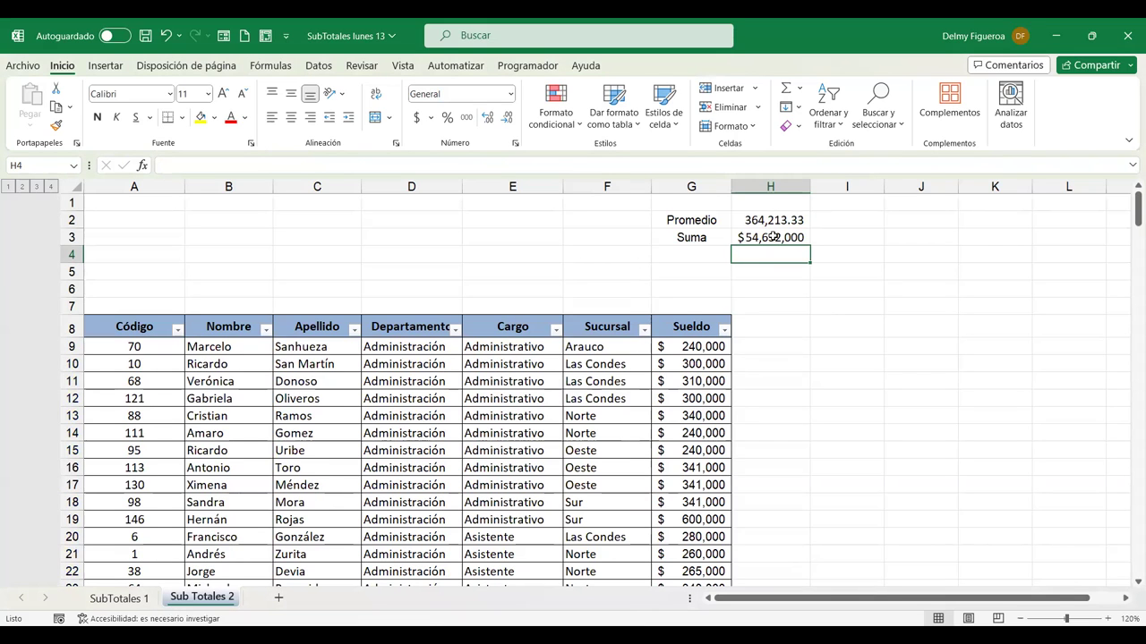
# Replace the H3 formula with =+SUBTOTALES(9;G9:G158).
pyautogui.click(773, 236)
pyautogui.doubleClick(774, 237)
pyautogui.press('Escape')
pyautogui.write('+')
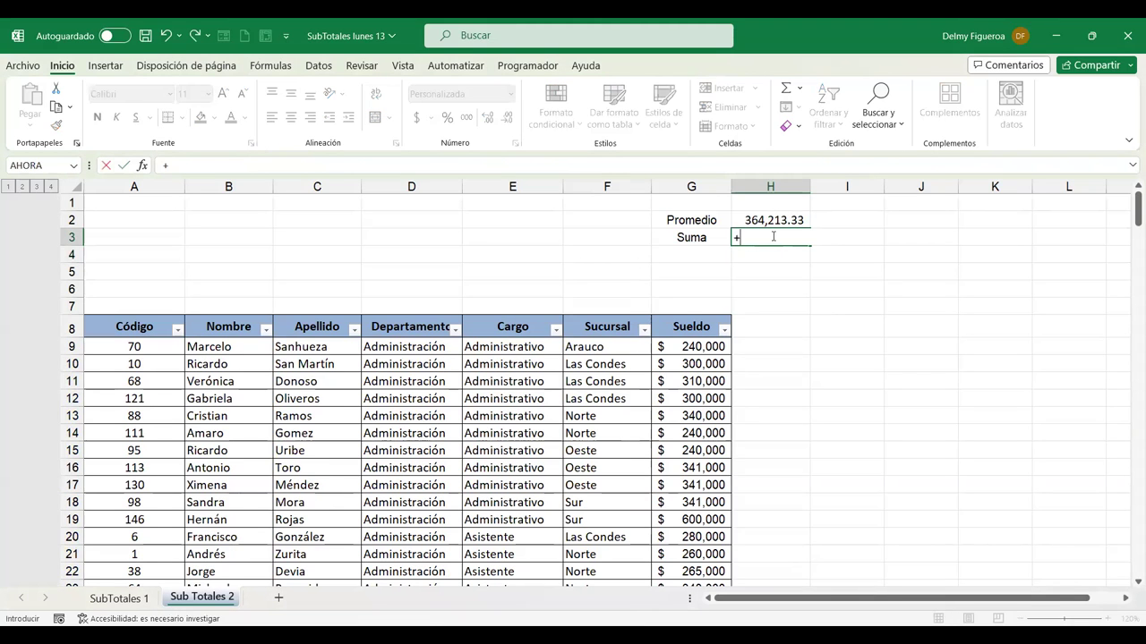
pyautogui.write('sub')
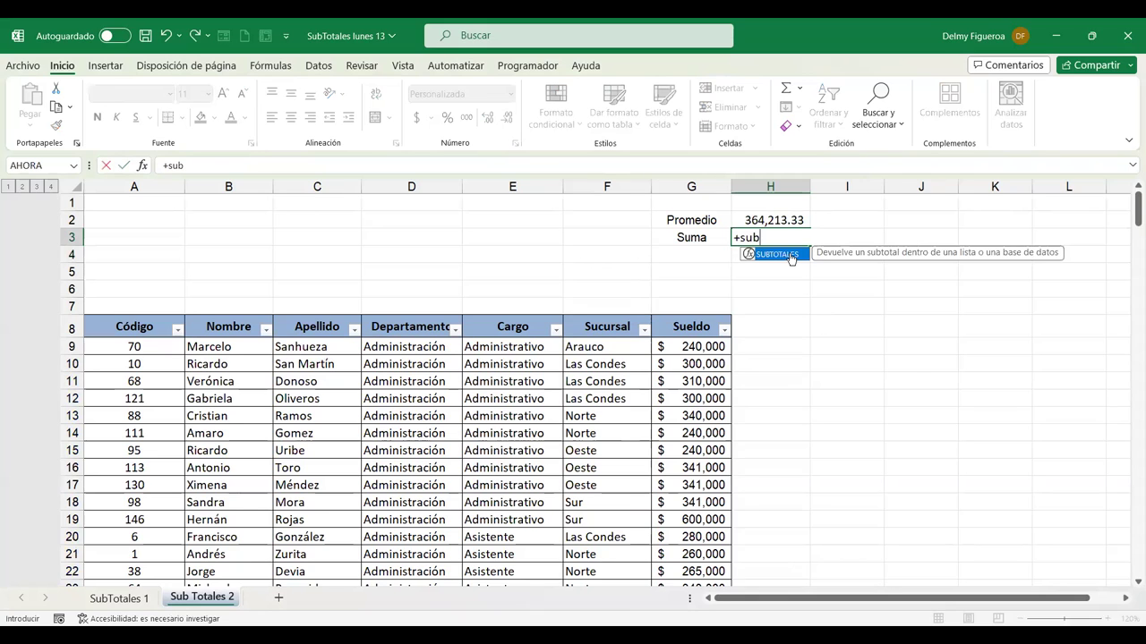
pyautogui.doubleClick(792, 258)
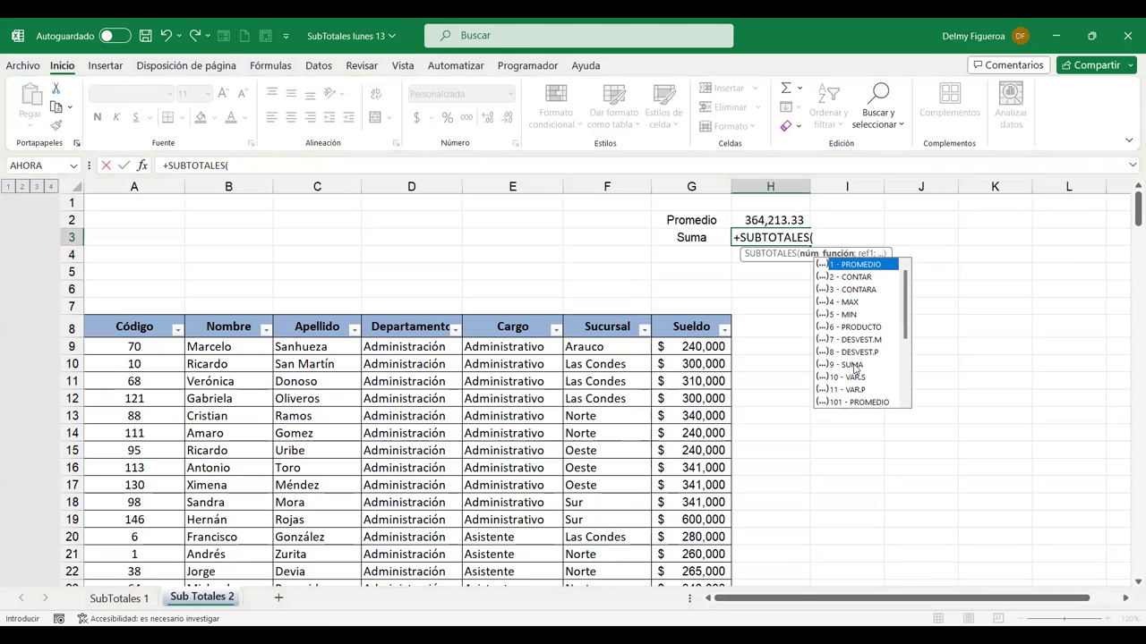
pyautogui.click(854, 367)
pyautogui.doubleClick(854, 367)
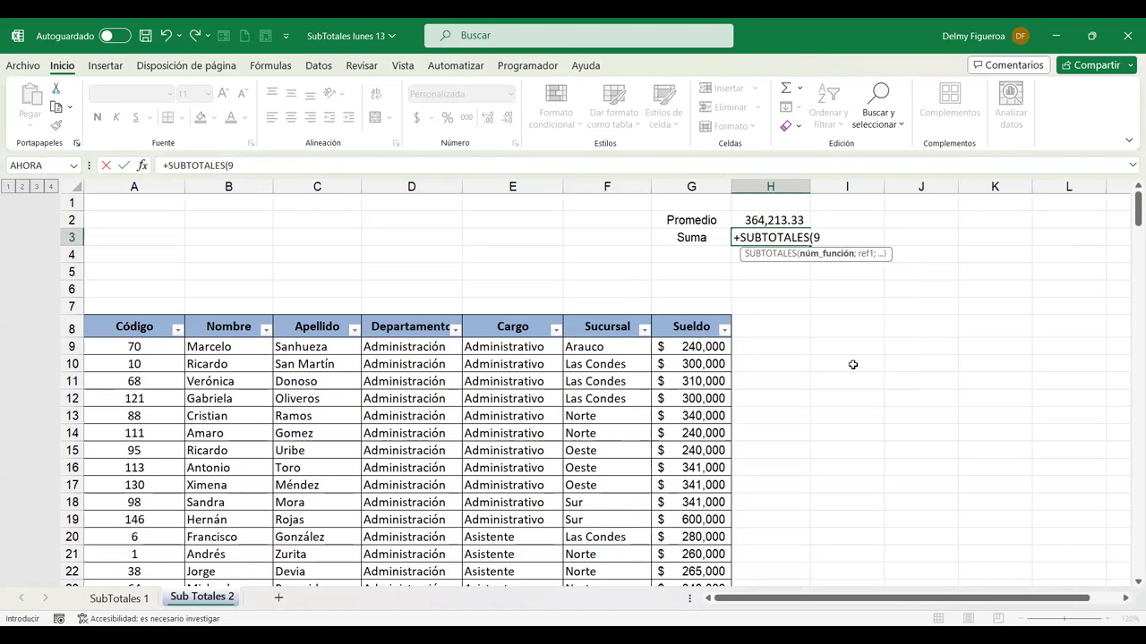
pyautogui.write(';')
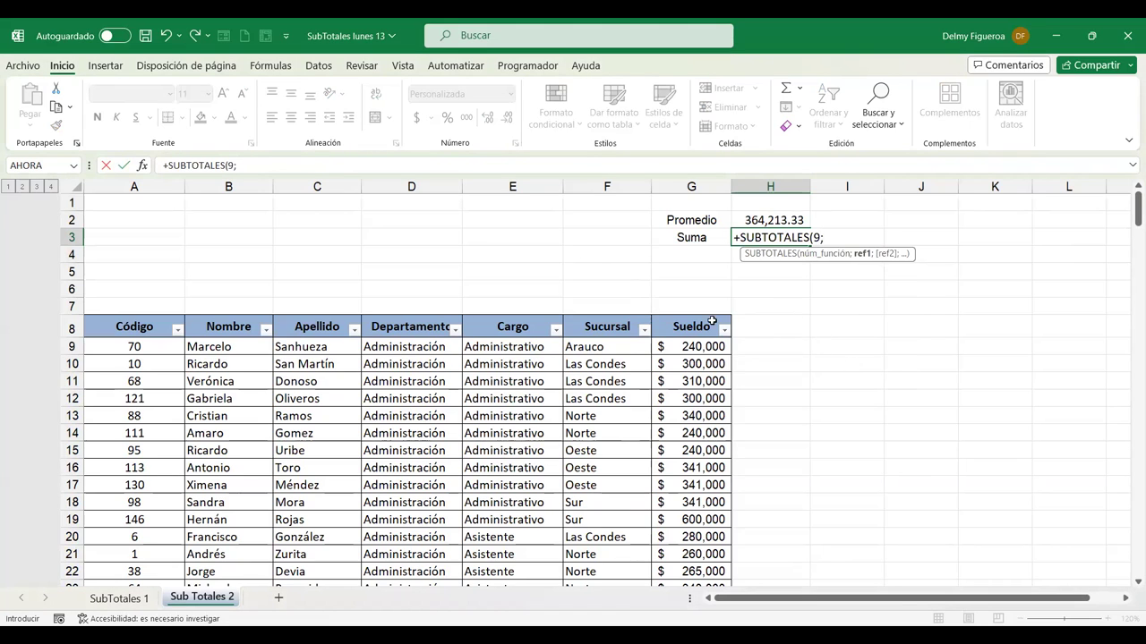
pyautogui.click(700, 347)
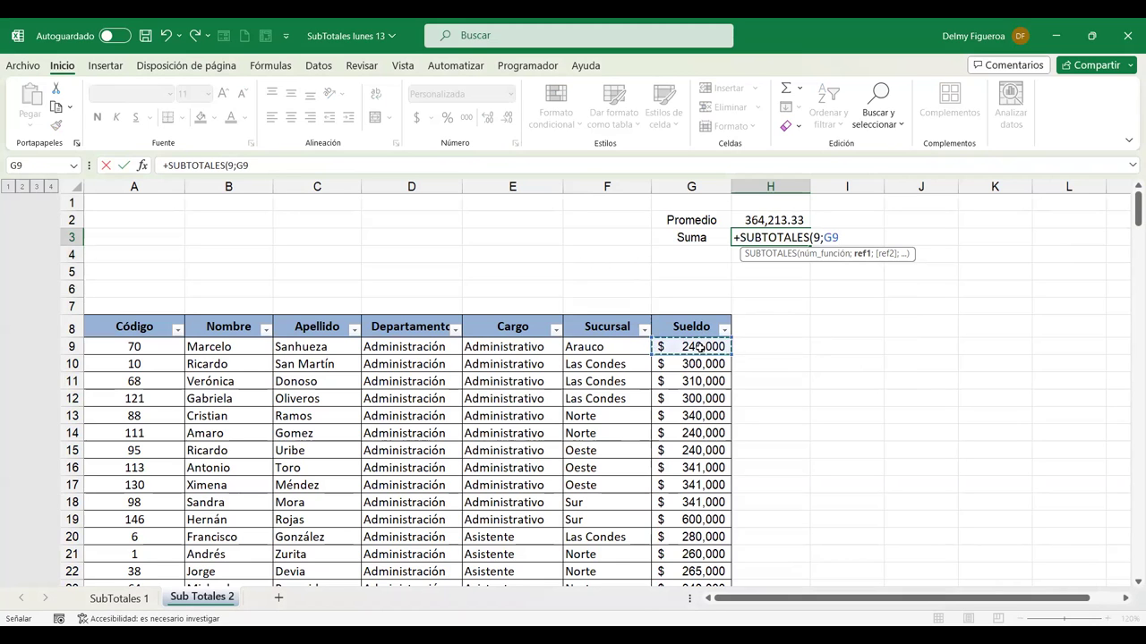
pyautogui.hotkey('ctrl', 'shift', 'Down')
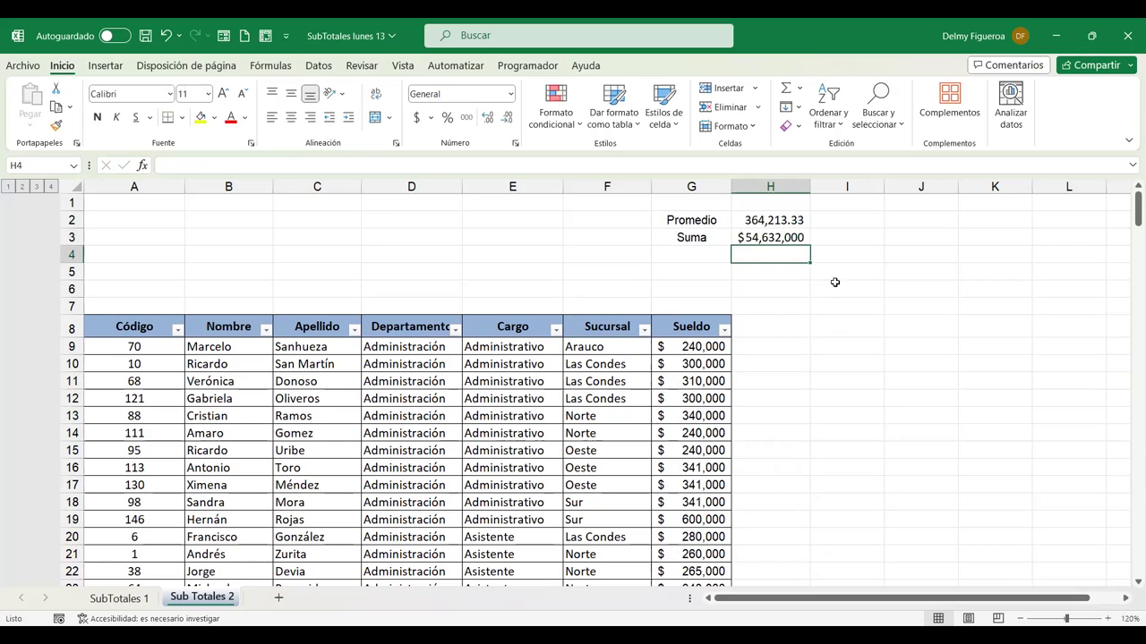
pyautogui.click(790, 238)
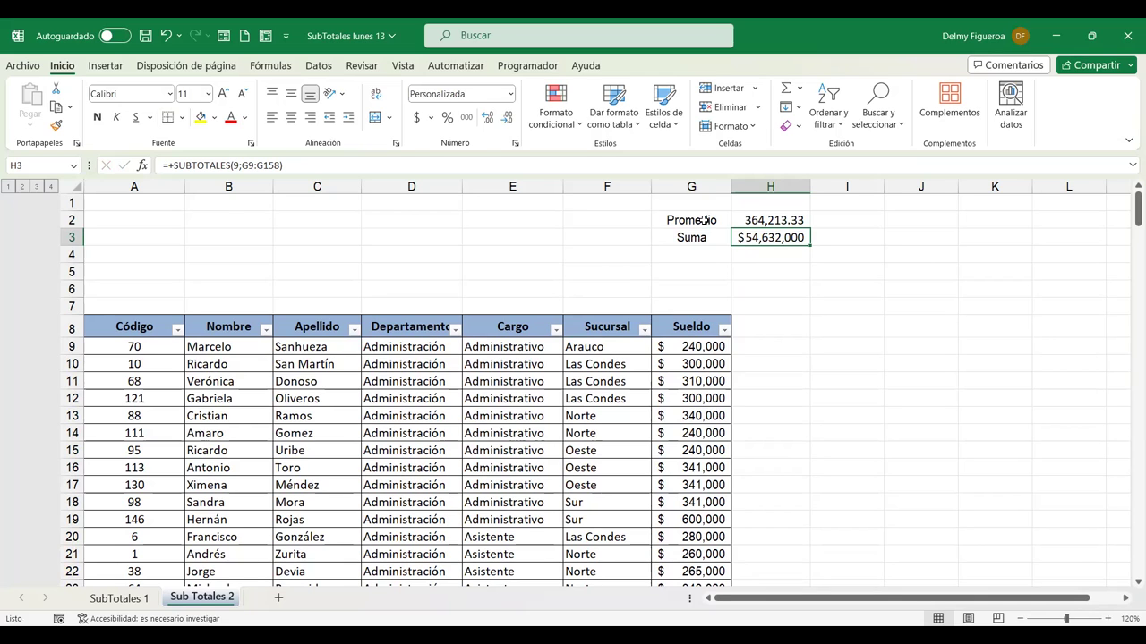
pyautogui.click(644, 329)
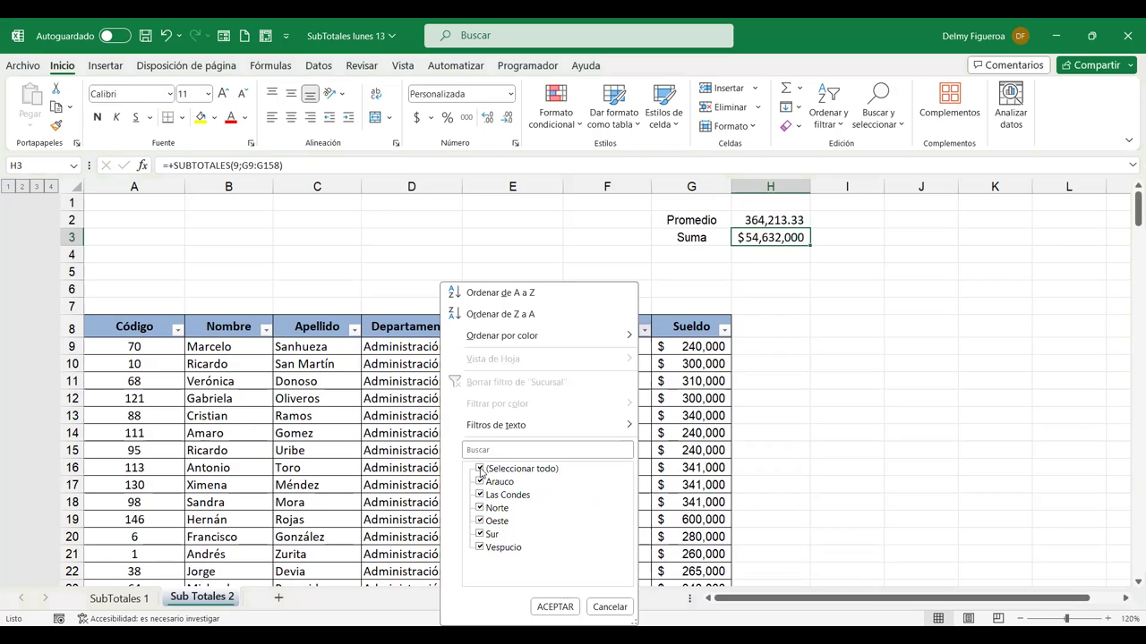
pyautogui.click(481, 468)
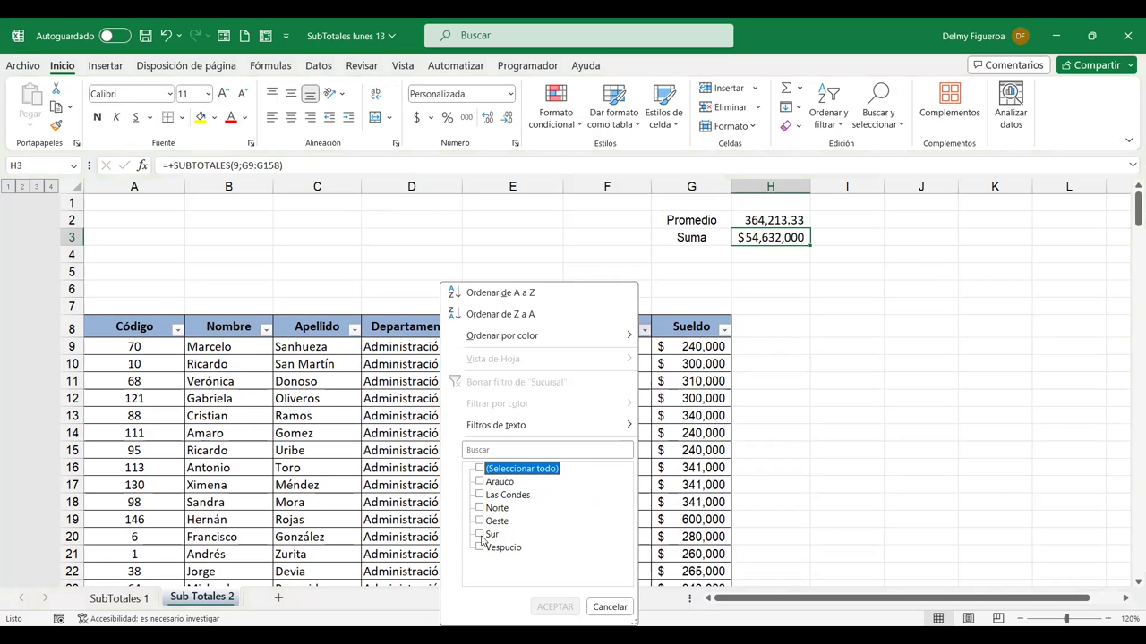
pyautogui.click(480, 534)
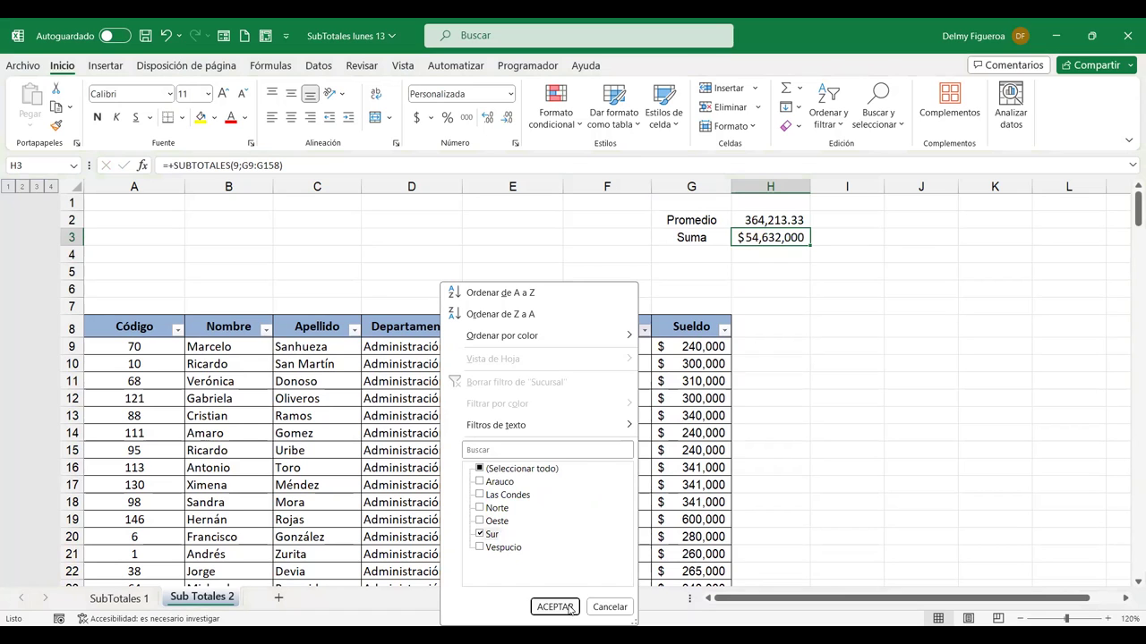
pyautogui.click(555, 607)
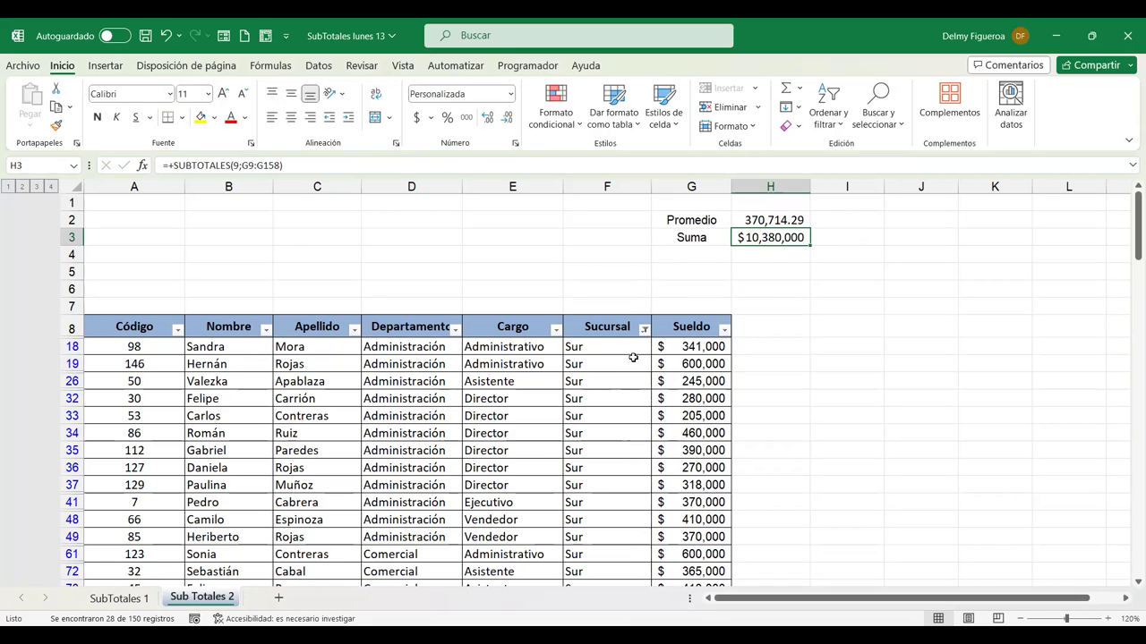
pyautogui.click(796, 219)
pyautogui.click(770, 235)
pyautogui.click(644, 330)
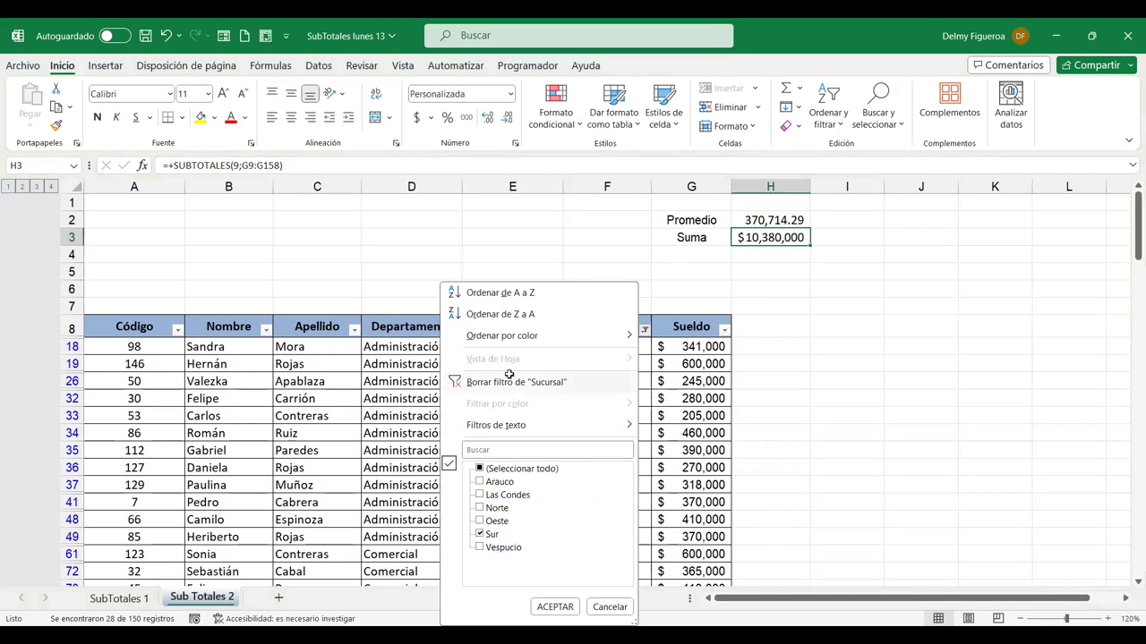
pyautogui.click(509, 374)
pyautogui.click(712, 250)
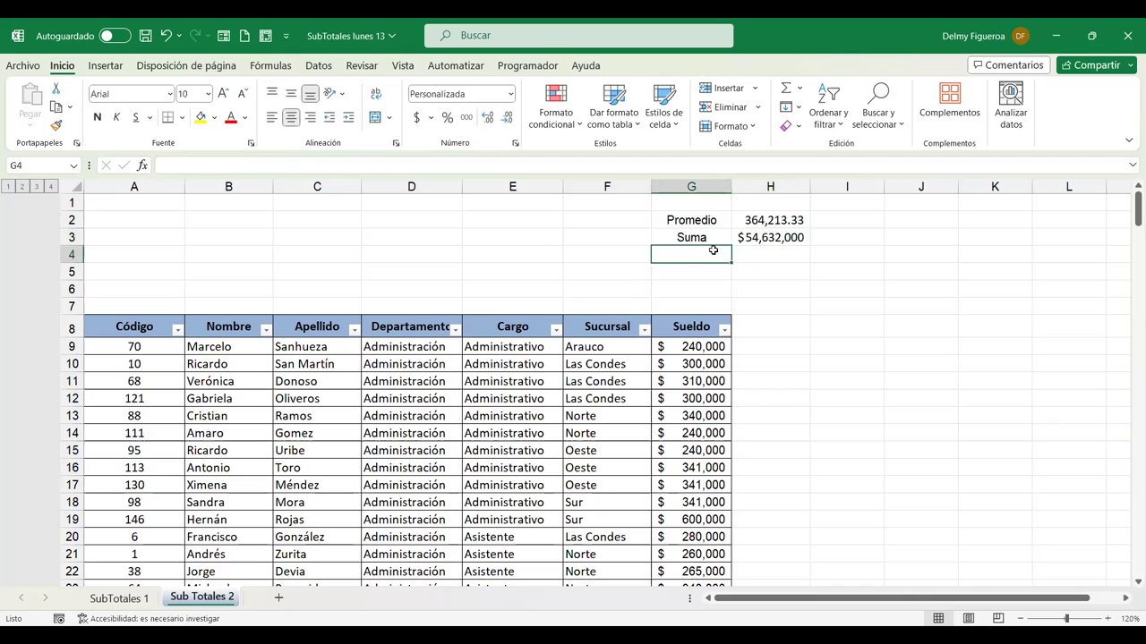
# Enter =+SUBTOTALES(2;G9:G158) in H4, counting 150 salaries.
pyautogui.click(790, 254)
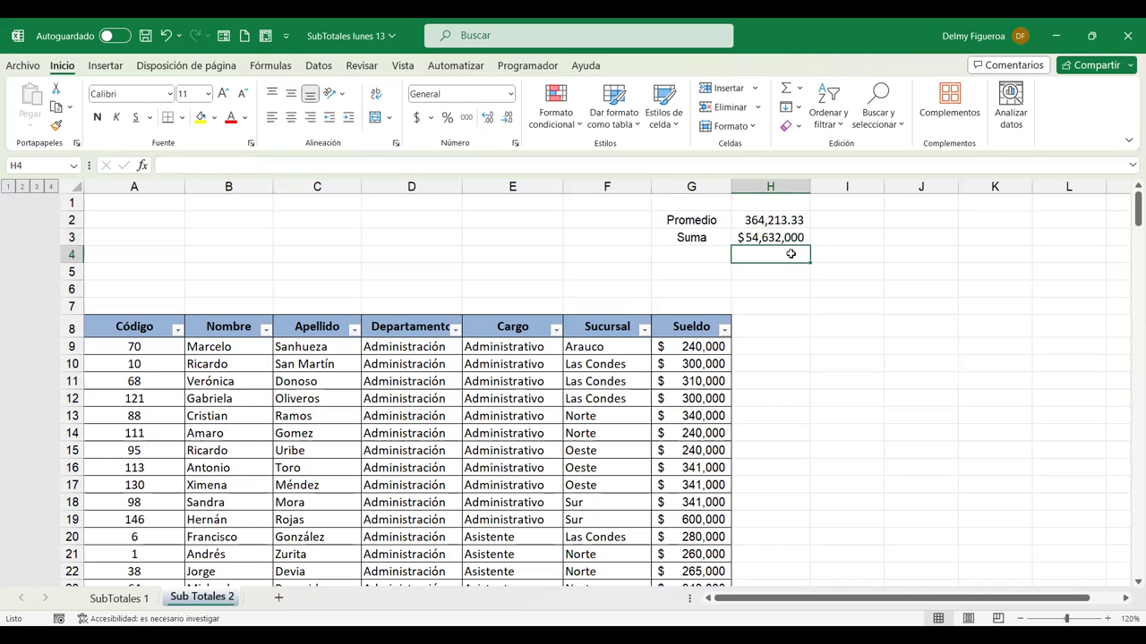
pyautogui.write('+sub')
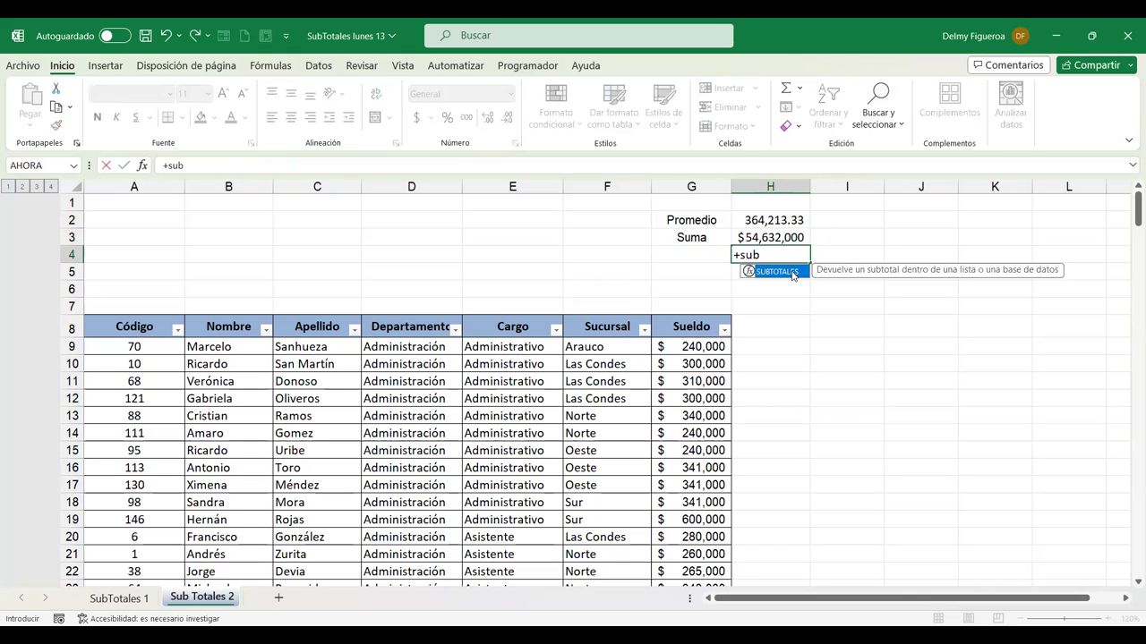
pyautogui.doubleClick(793, 272)
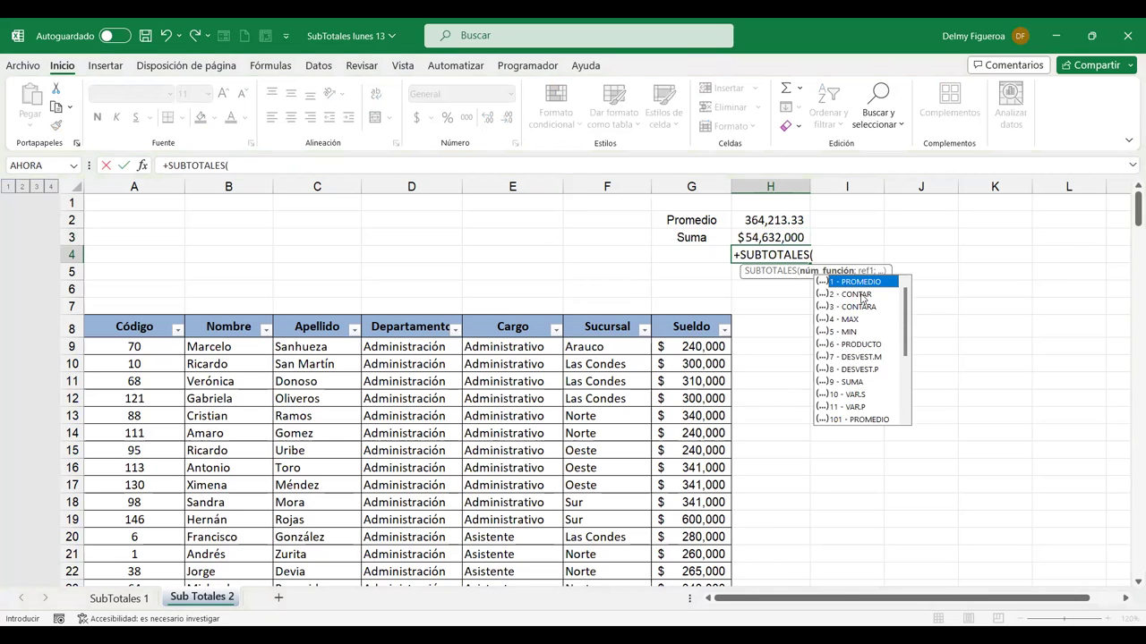
pyautogui.click(860, 294)
pyautogui.doubleClick(860, 293)
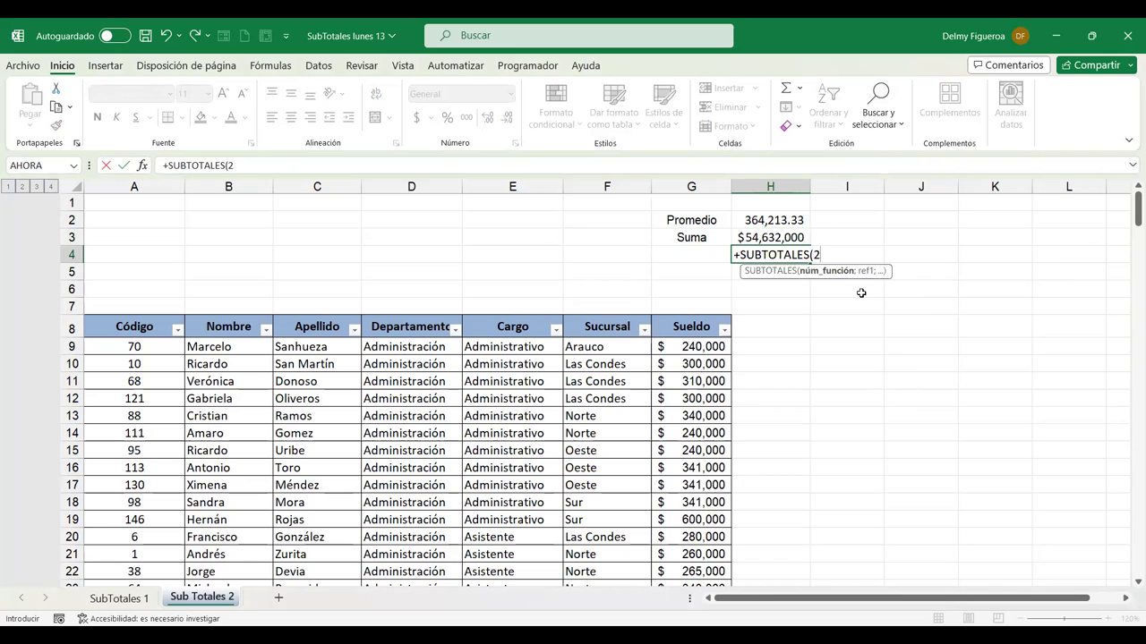
pyautogui.write(';')
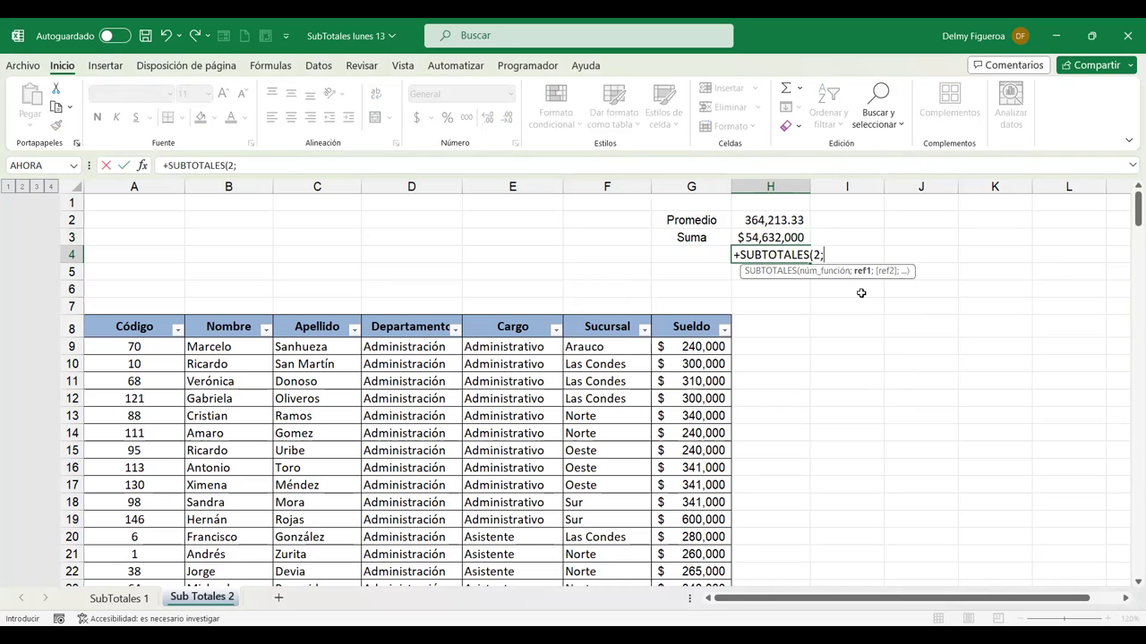
pyautogui.click(697, 346)
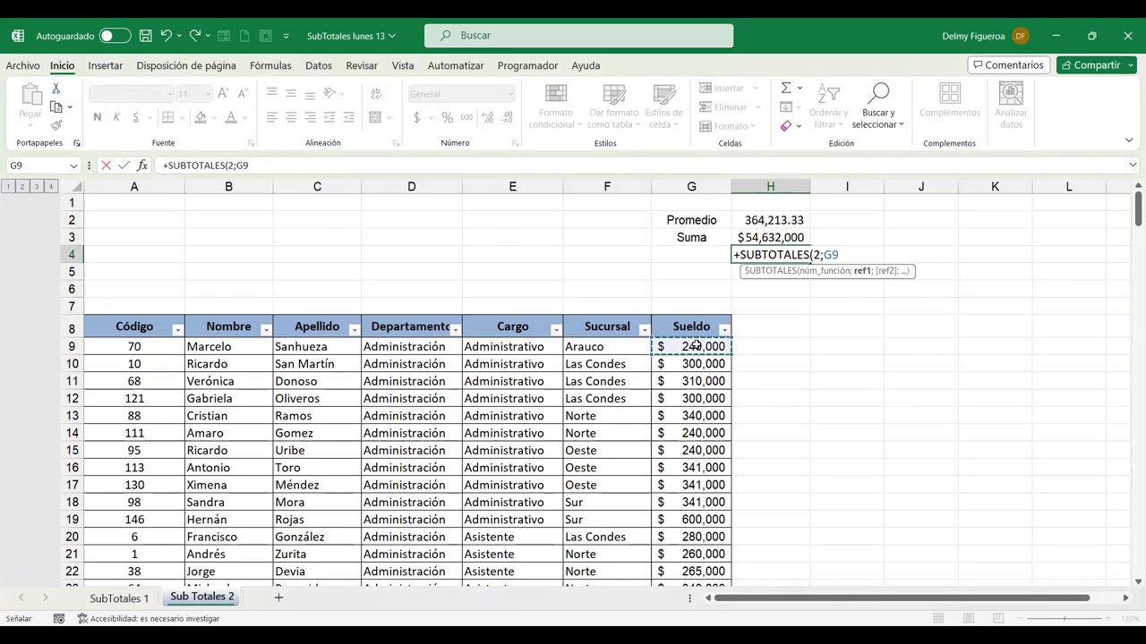
pyautogui.hotkey('ctrl', 'shift', 'Down')
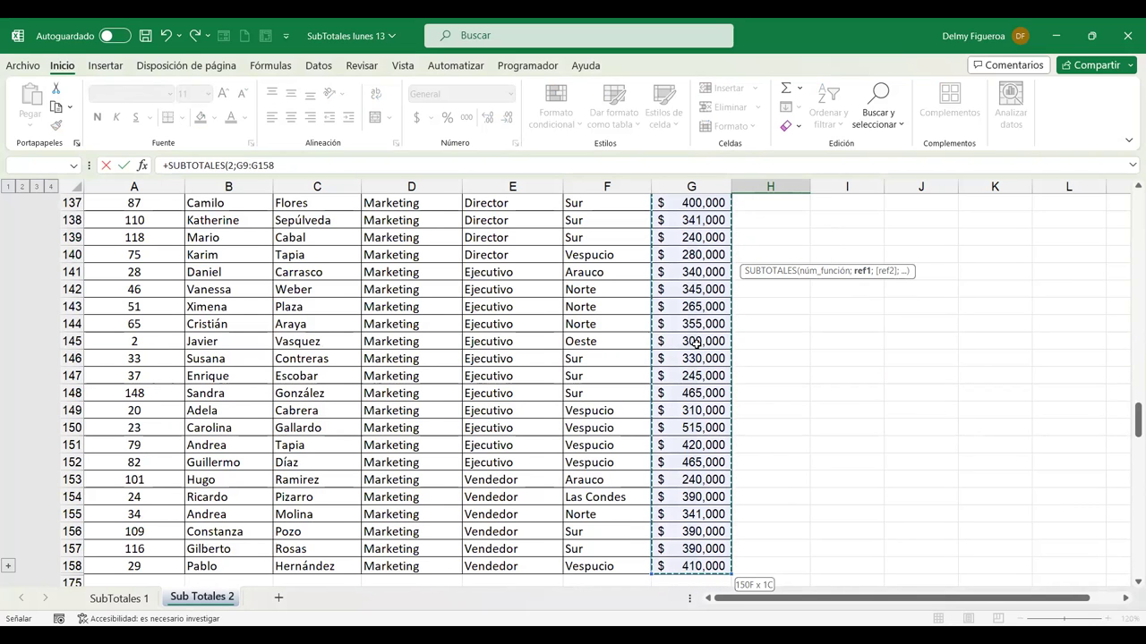
pyautogui.press('Return')
pyautogui.hotkey('ctrl', 'Home')
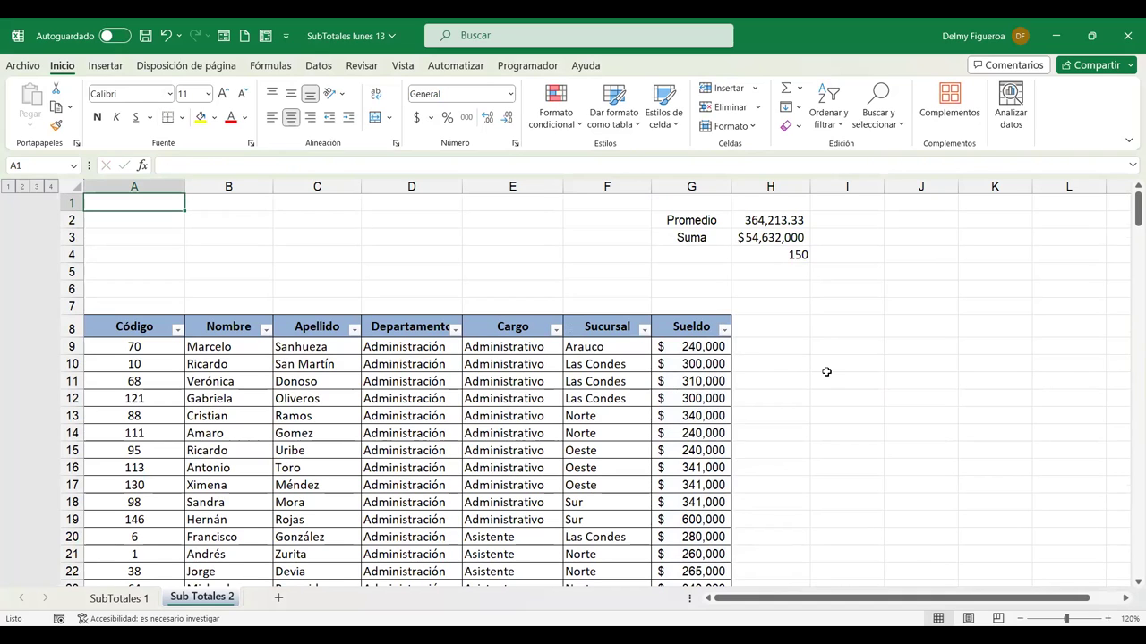
pyautogui.click(776, 254)
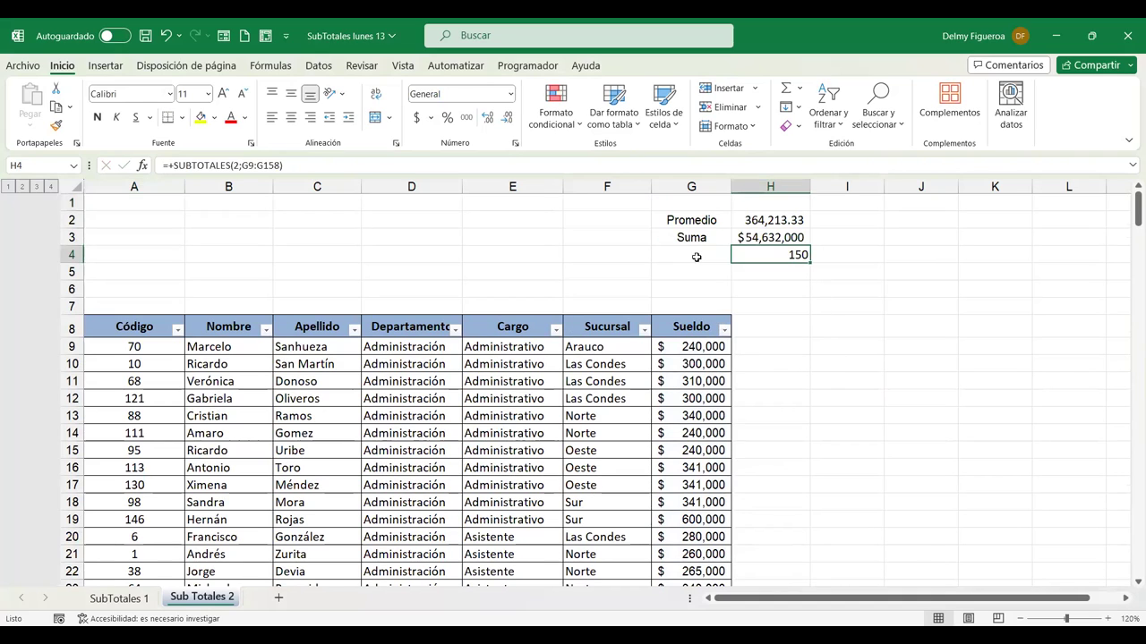
# Label G4 as Contar.
pyautogui.click(695, 257)
pyautogui.write('Contar')
pyautogui.press('Return')
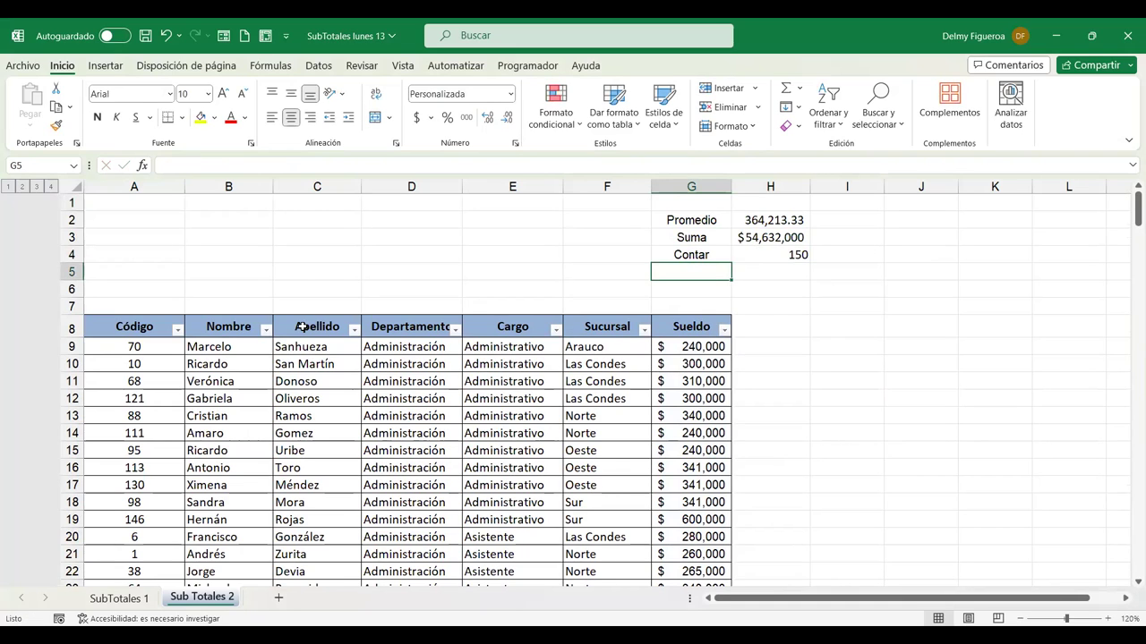
# Filter Departamento to Marketing and inspect the subtotal formulas in H2:H4.
pyautogui.click(455, 330)
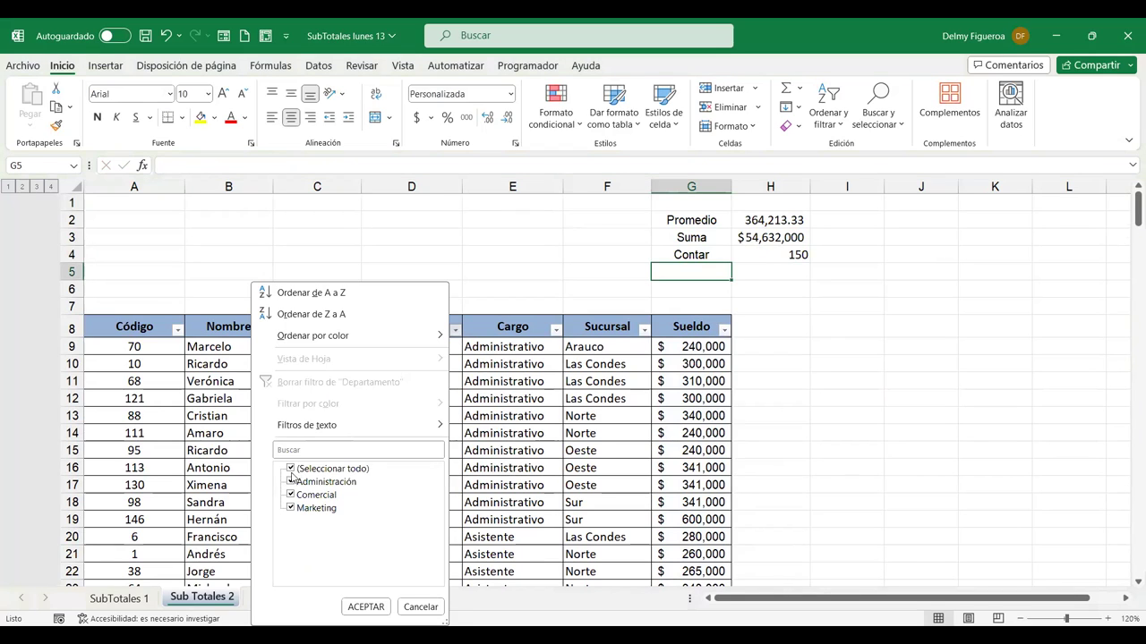
pyautogui.click(291, 469)
pyautogui.click(290, 507)
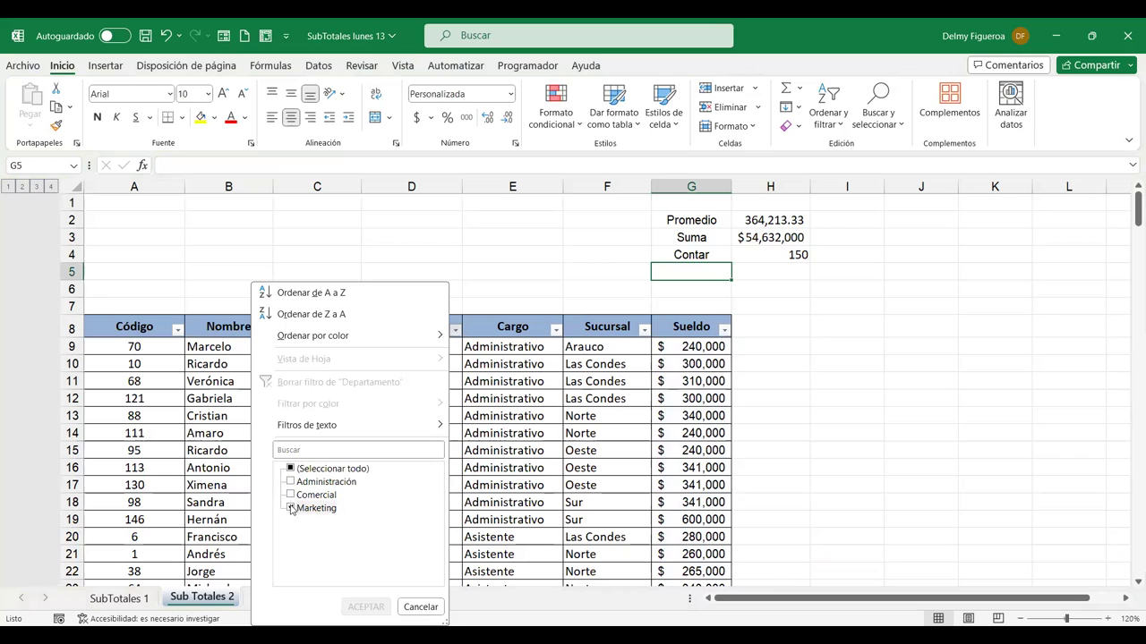
pyautogui.click(369, 609)
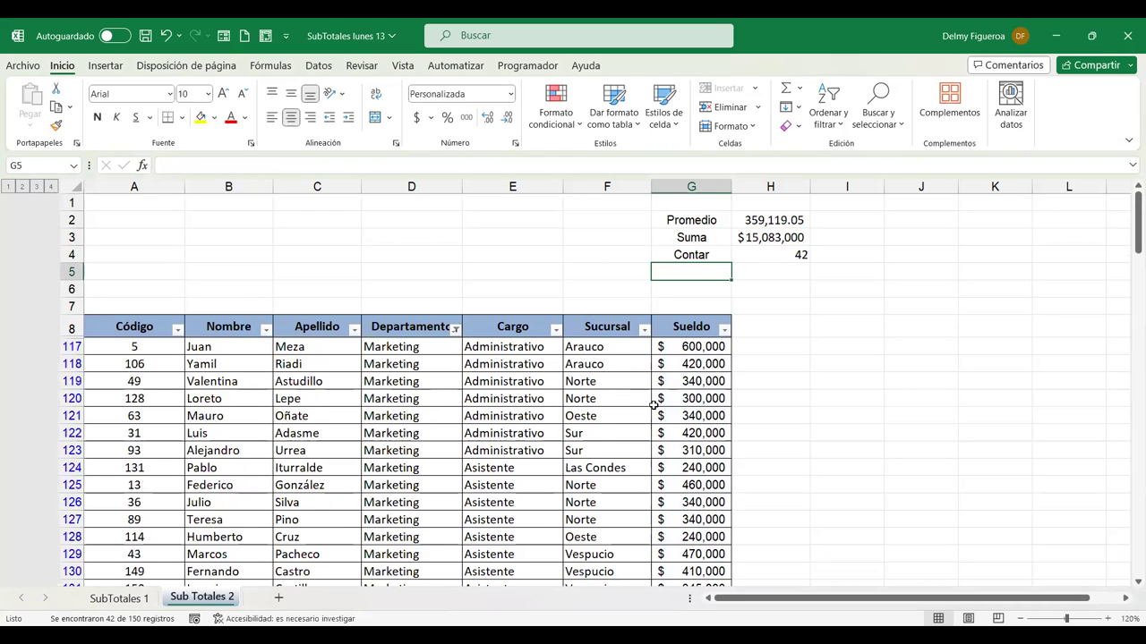
pyautogui.click(784, 220)
pyautogui.click(772, 236)
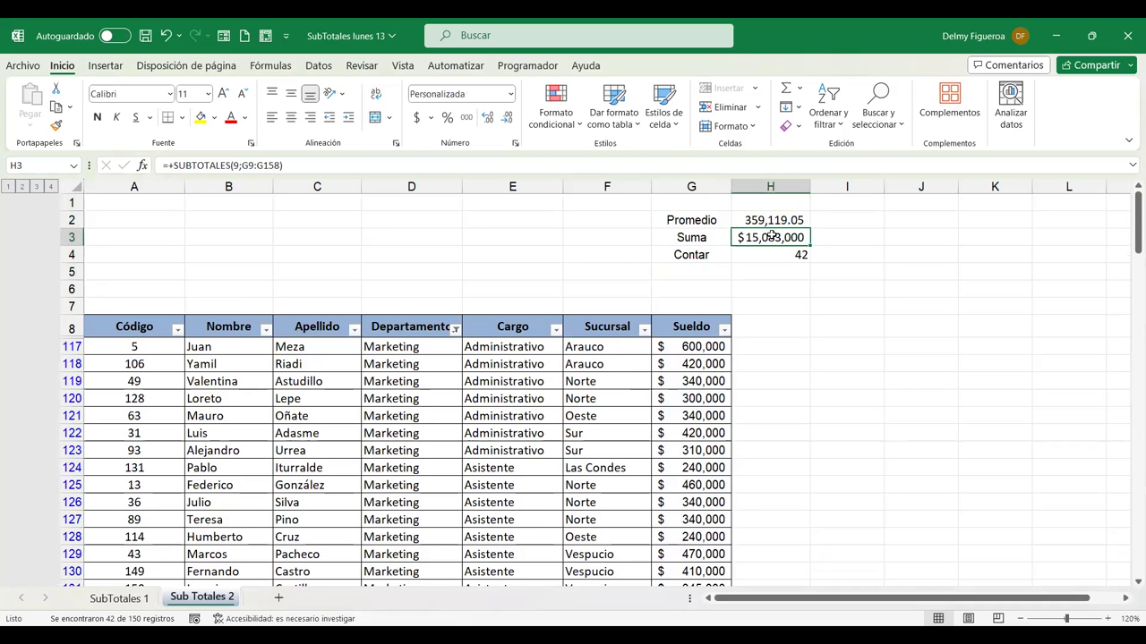
pyautogui.click(784, 254)
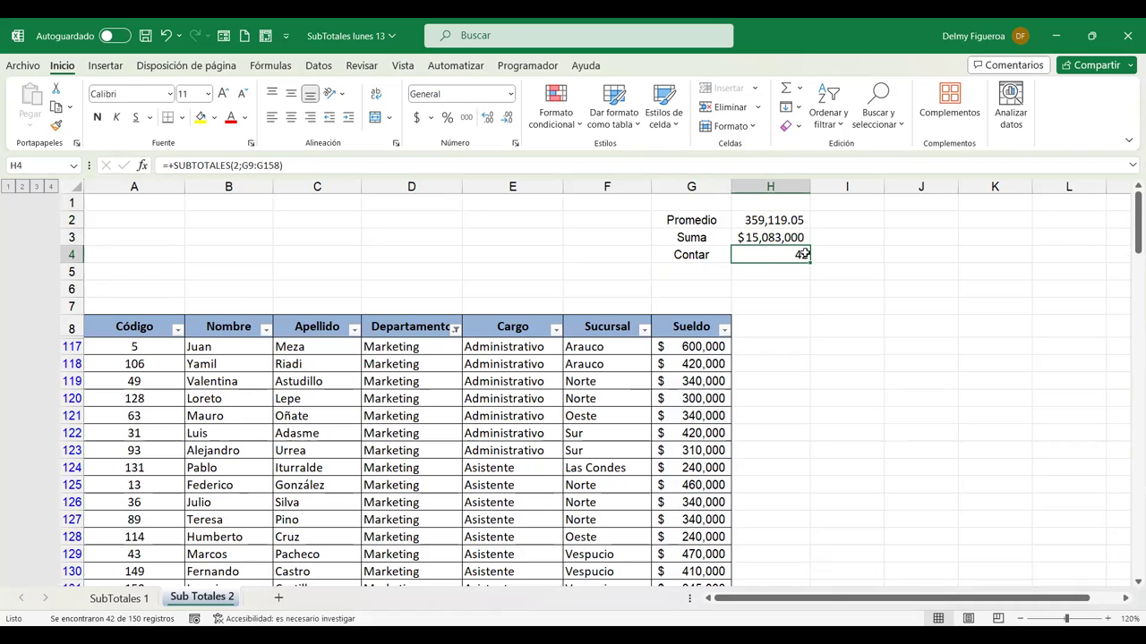
# Further filter Cargo to Vendedor and recheck the H2:H4 subtotals.
pyautogui.click(556, 331)
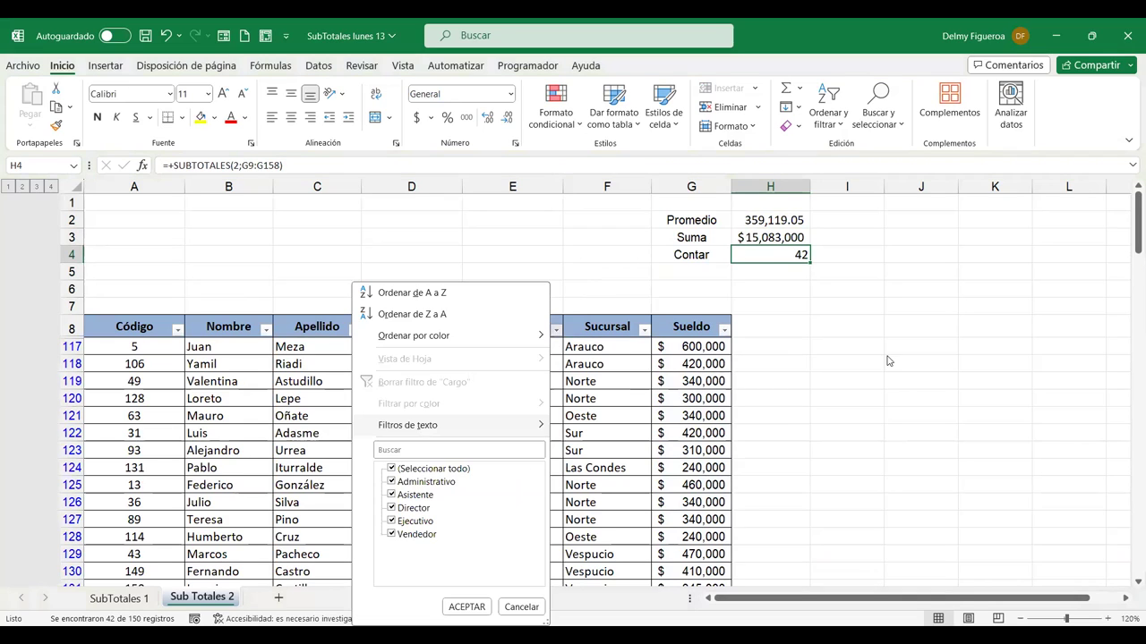
pyautogui.press('Escape')
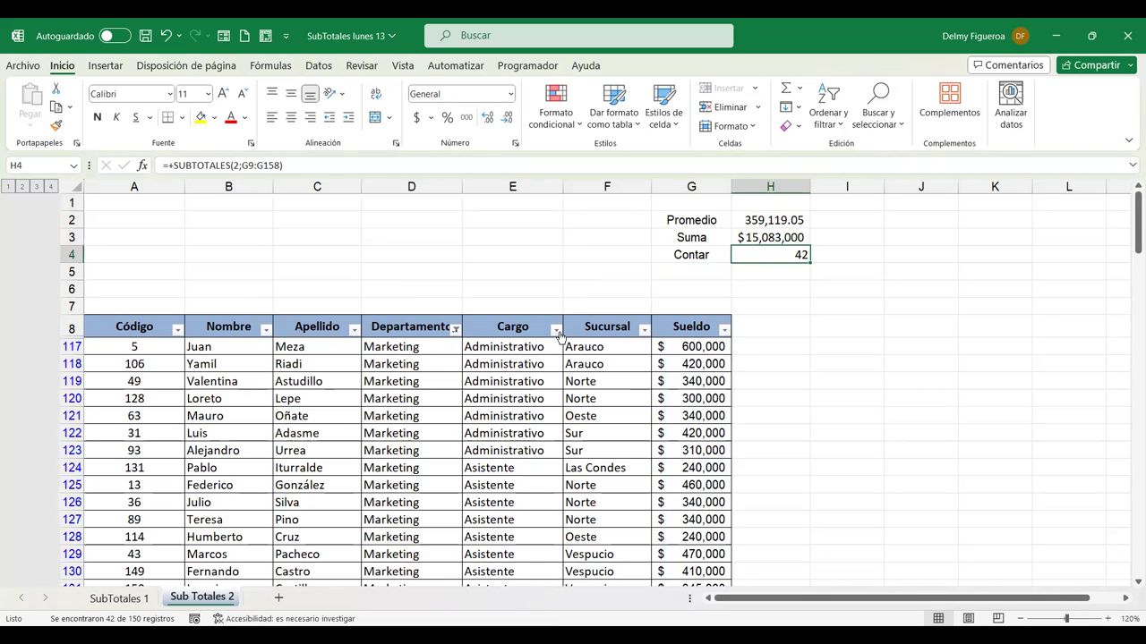
pyautogui.click(555, 331)
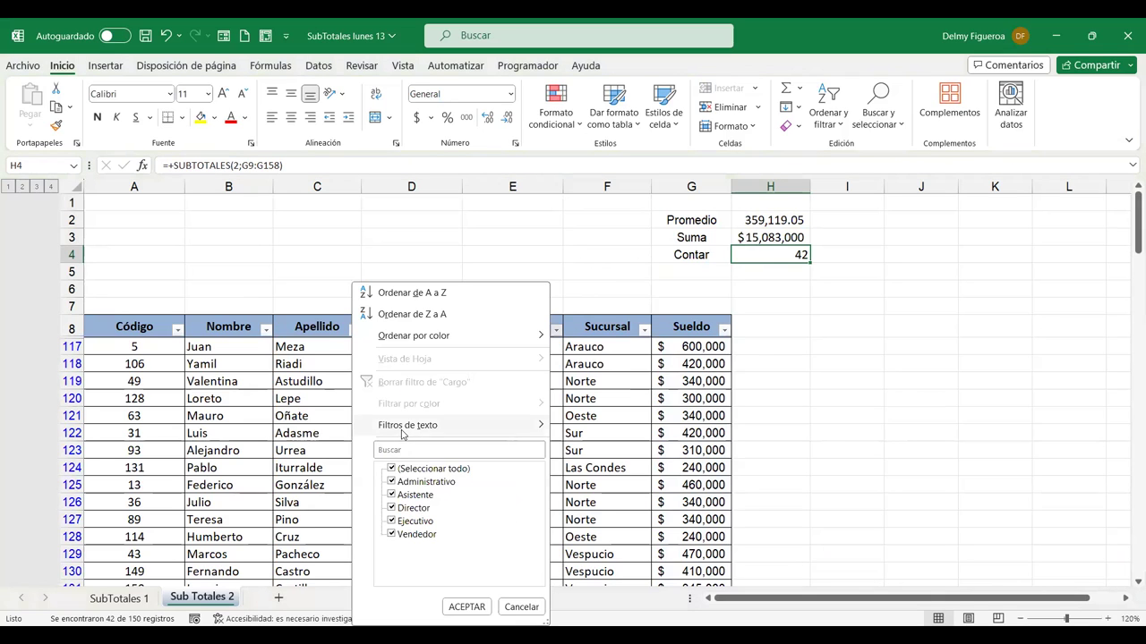
pyautogui.click(391, 469)
pyautogui.click(391, 534)
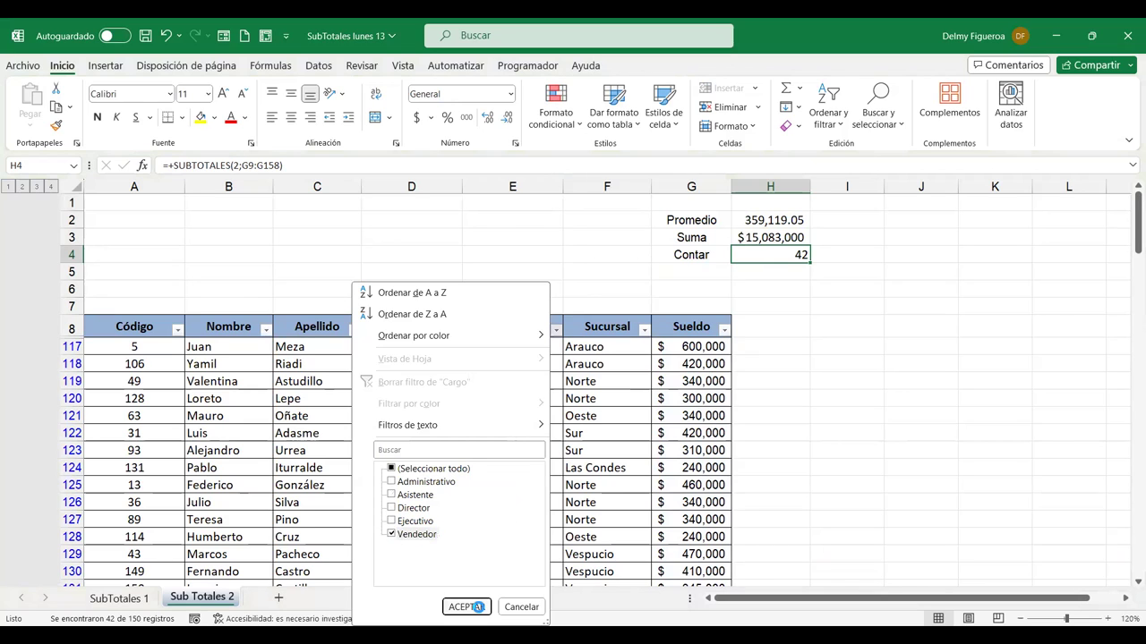
pyautogui.click(478, 607)
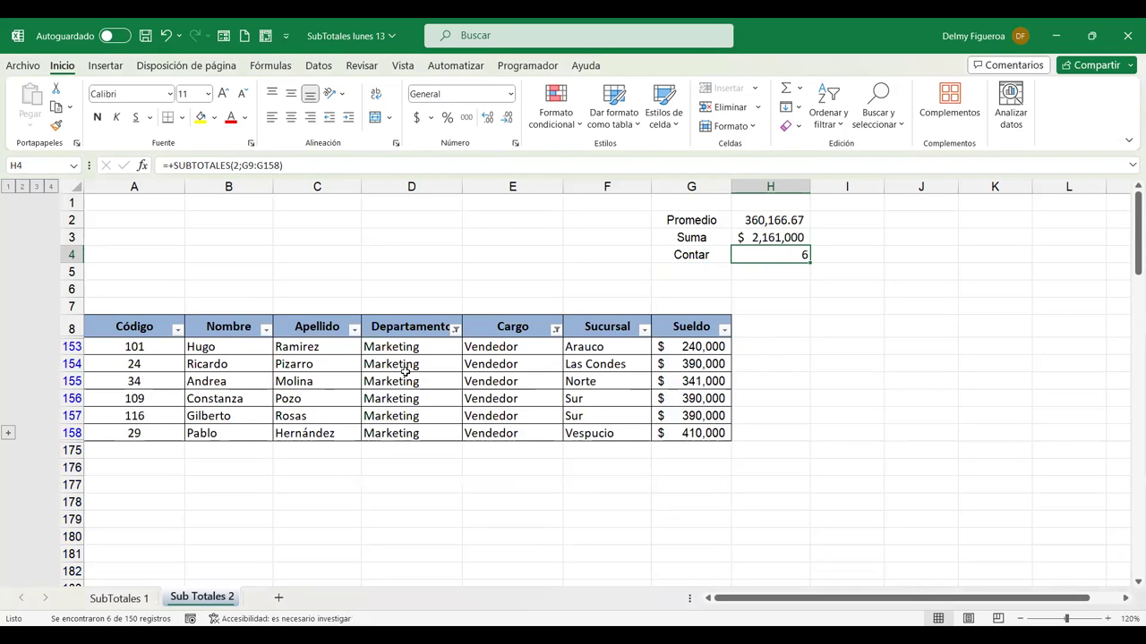
pyautogui.click(787, 220)
pyautogui.click(787, 237)
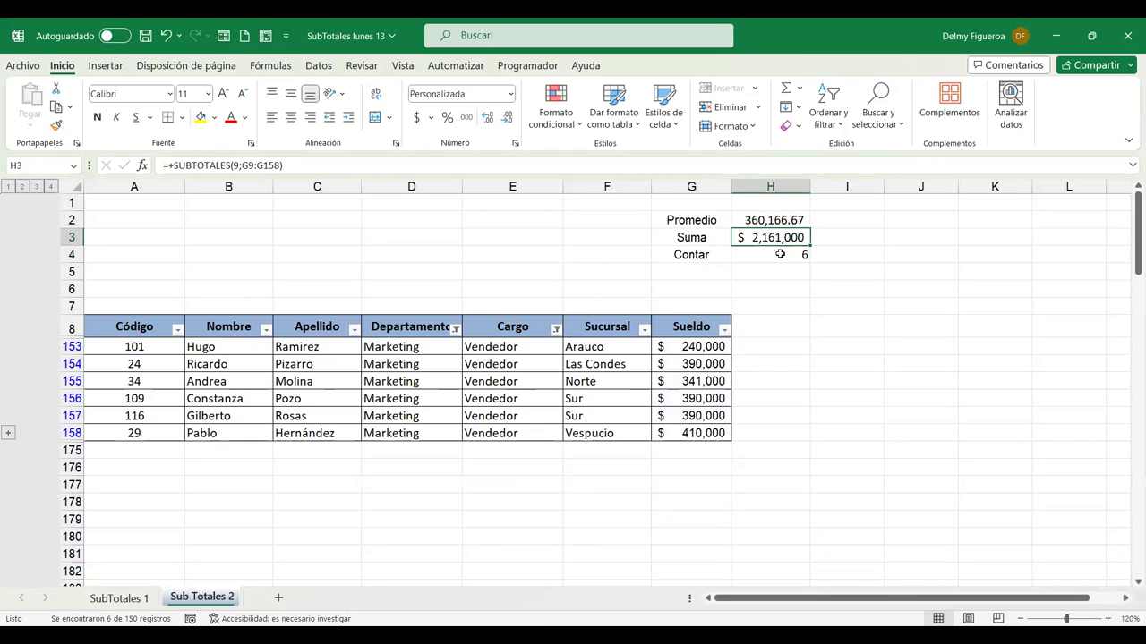
pyautogui.click(778, 256)
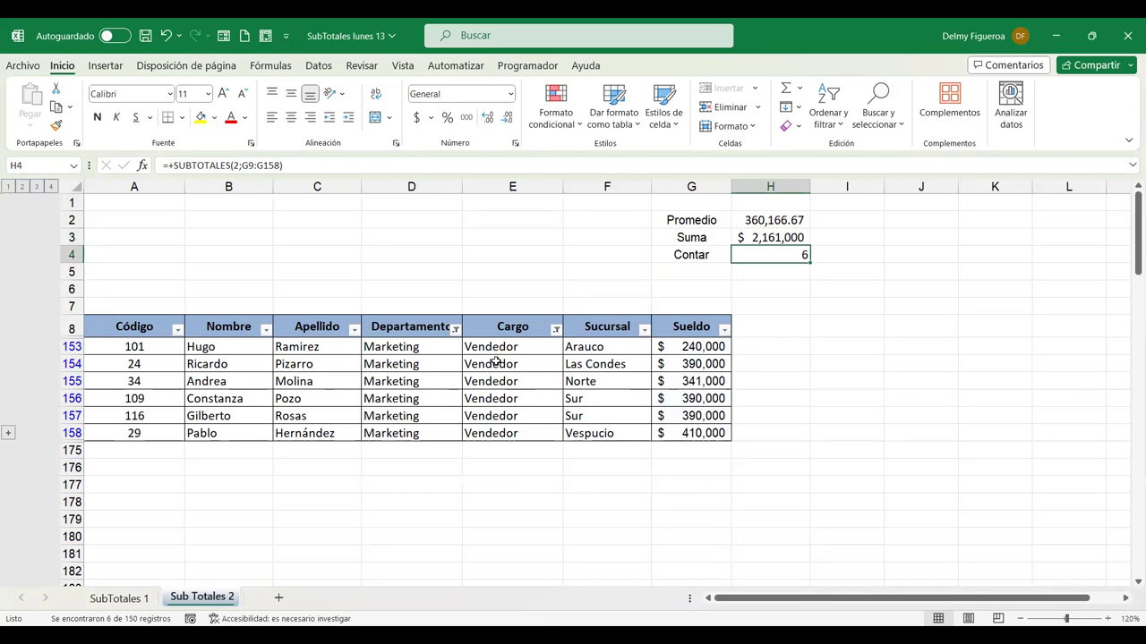
# Clear the Cargo and Departamento filters to show all 150 employees.
pyautogui.click(555, 331)
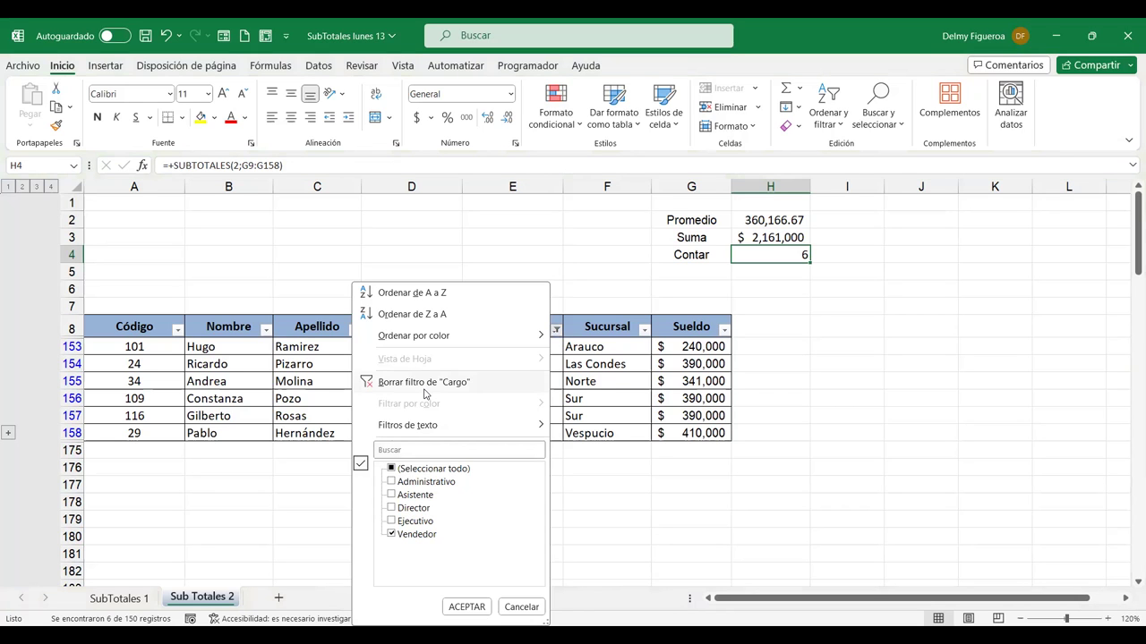
pyautogui.click(425, 389)
pyautogui.click(454, 330)
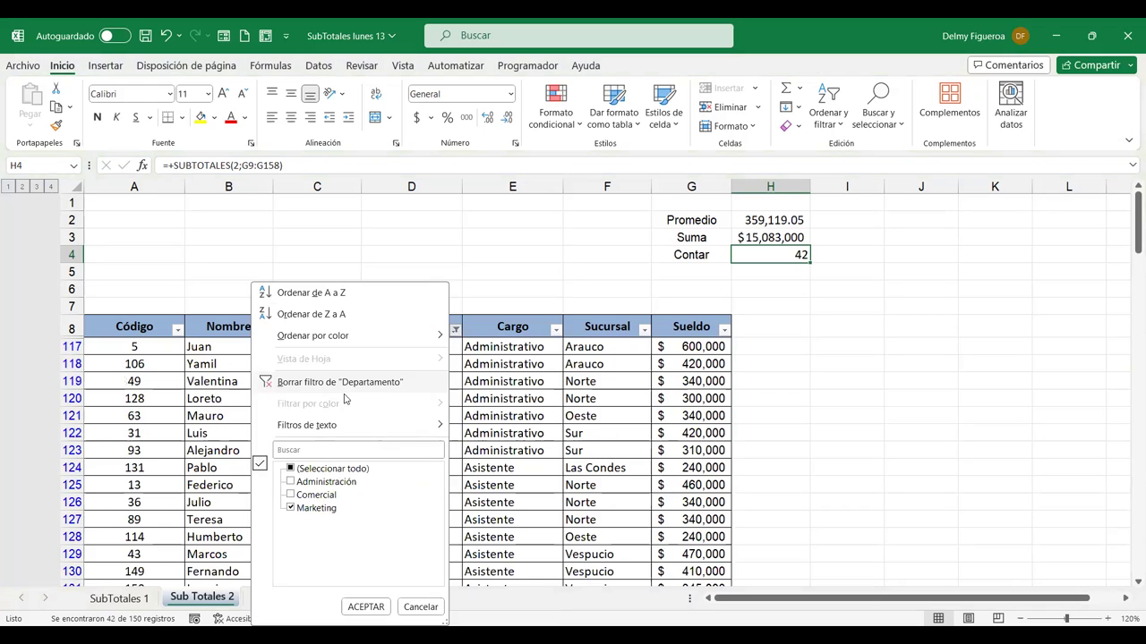
pyautogui.click(349, 383)
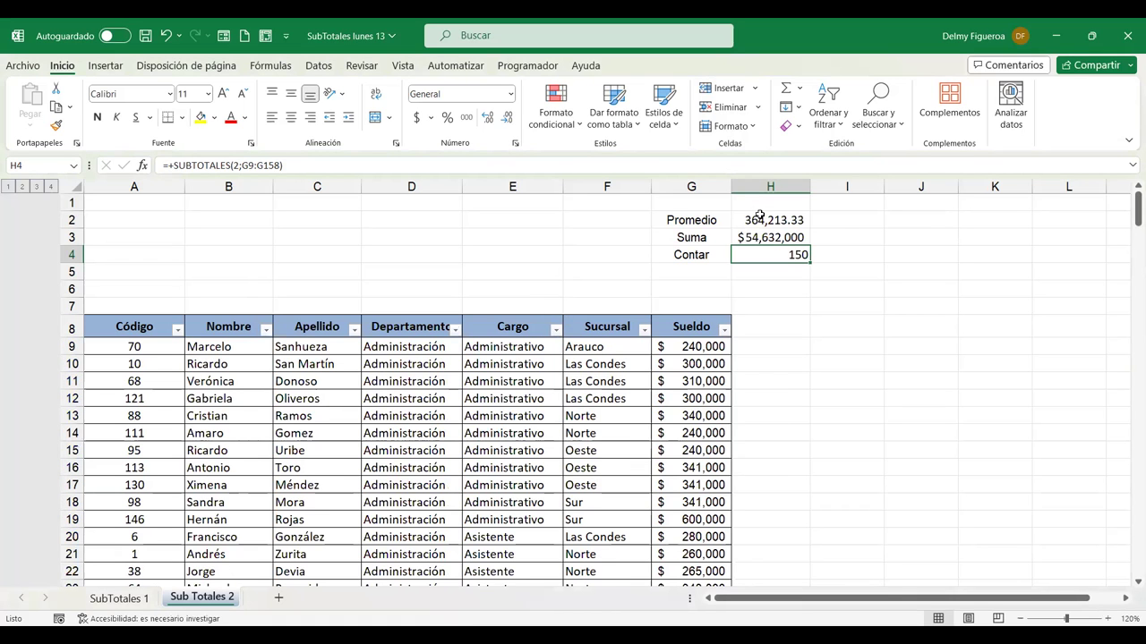
# Enter =+SUBTOTALES(3;D9:D158) in G5 to count the Departamento entries, returning 150.
pyautogui.click(703, 272)
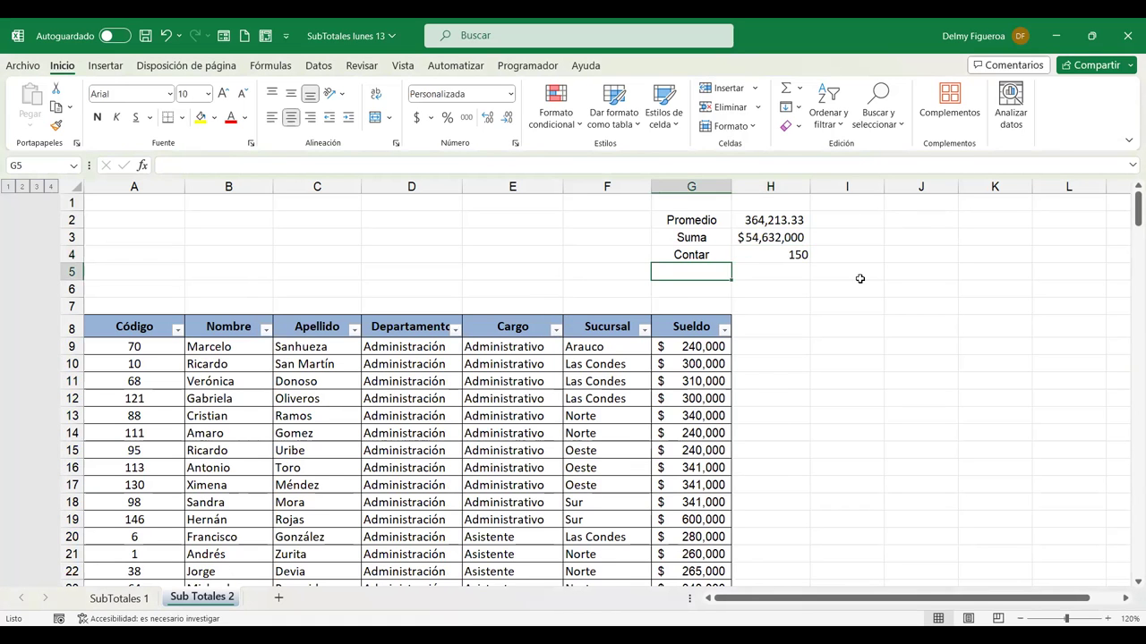
pyautogui.write('+sub')
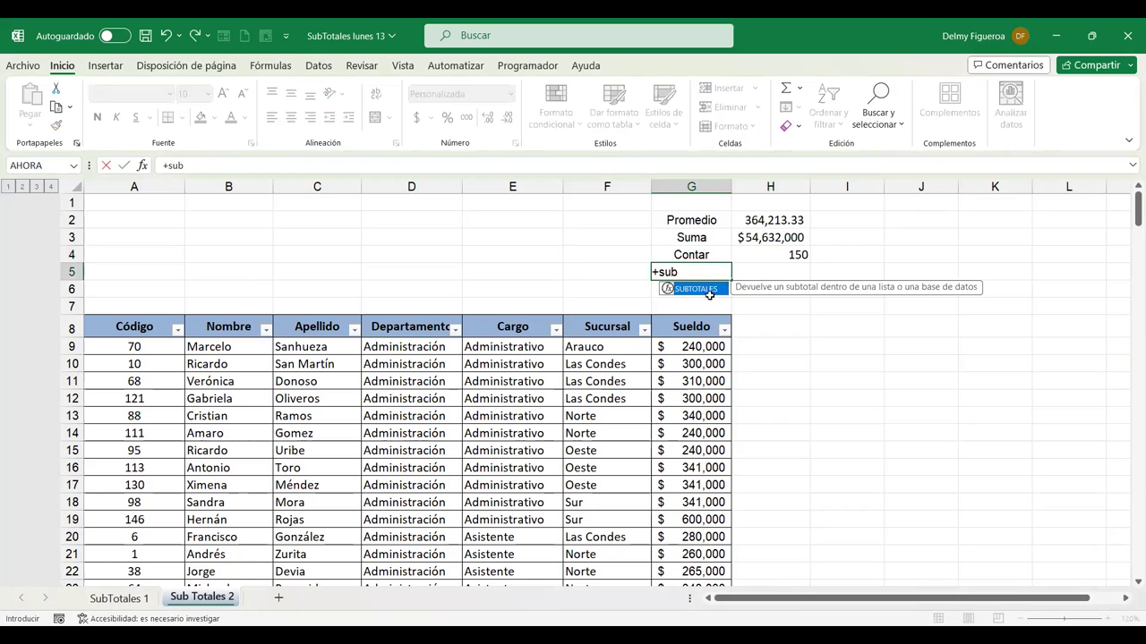
pyautogui.doubleClick(703, 290)
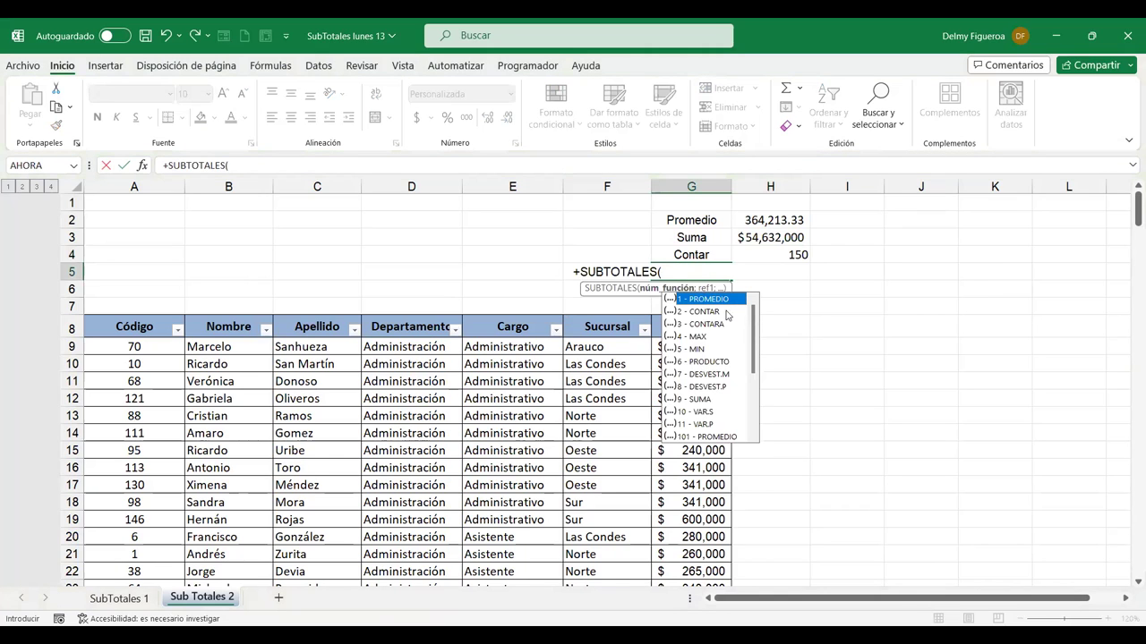
pyautogui.click(721, 324)
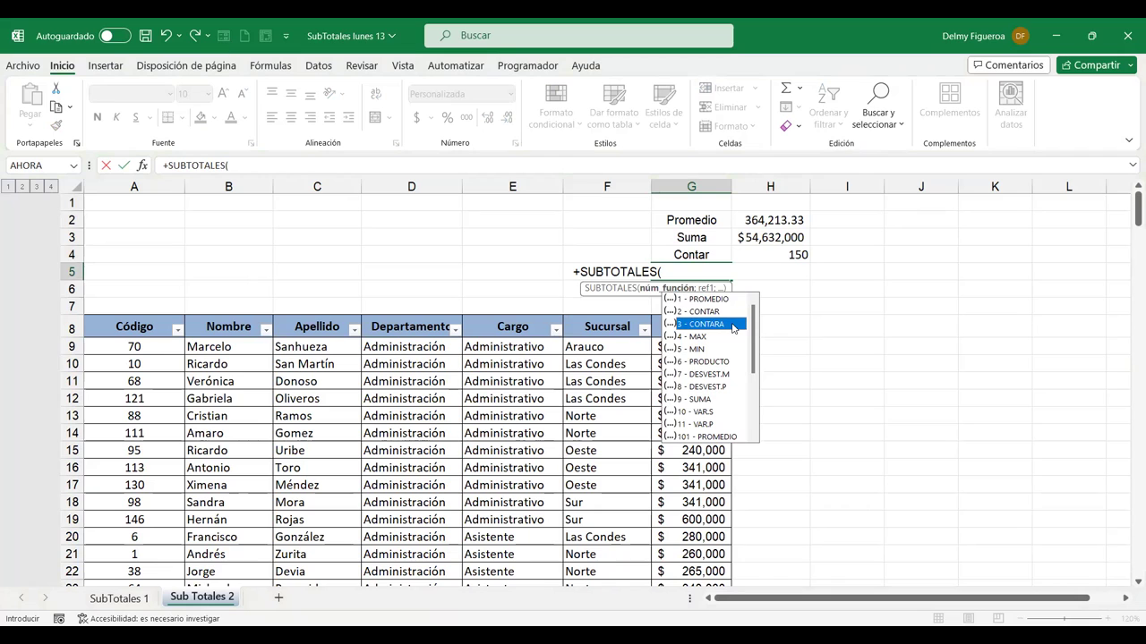
pyautogui.doubleClick(732, 324)
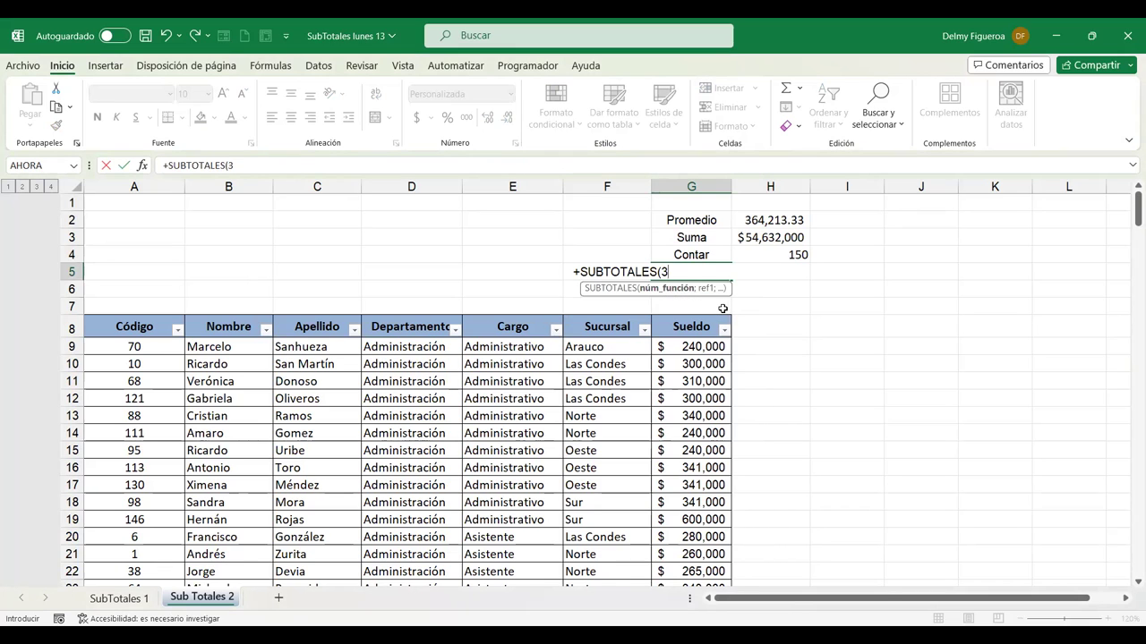
pyautogui.write(';')
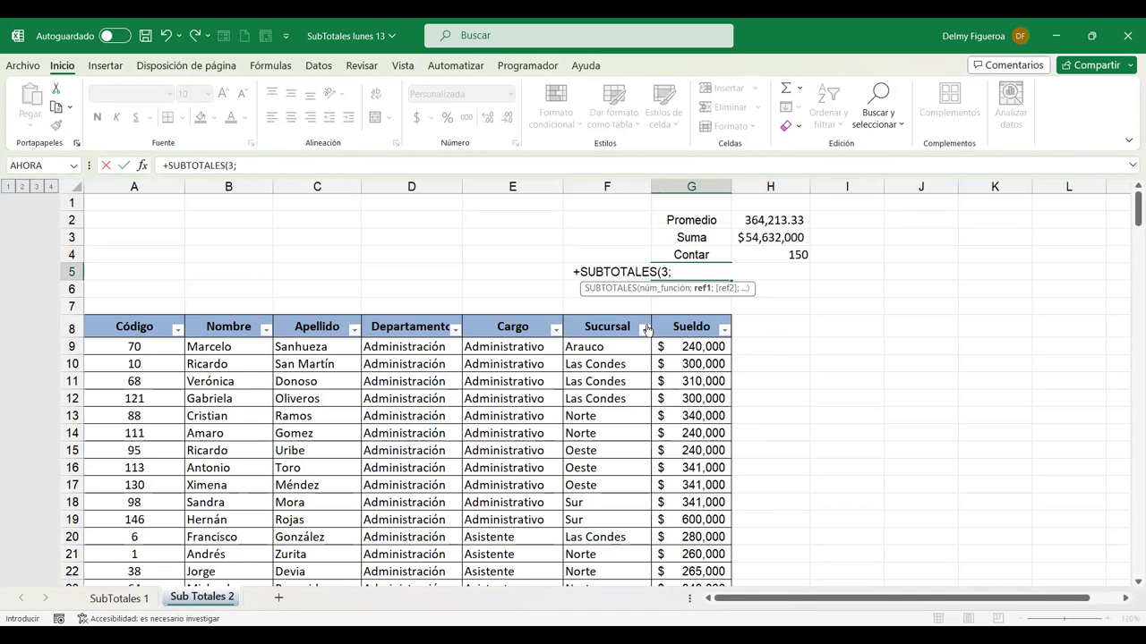
pyautogui.click(394, 349)
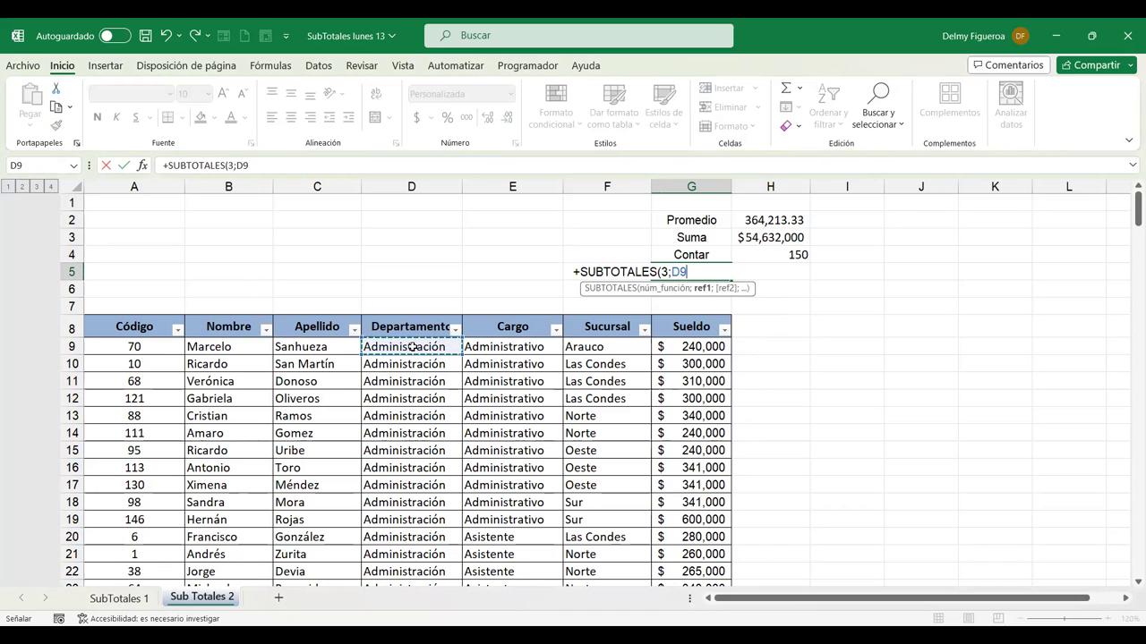
pyautogui.hotkey('ctrl', 'shift', 'Down')
pyautogui.press('Return')
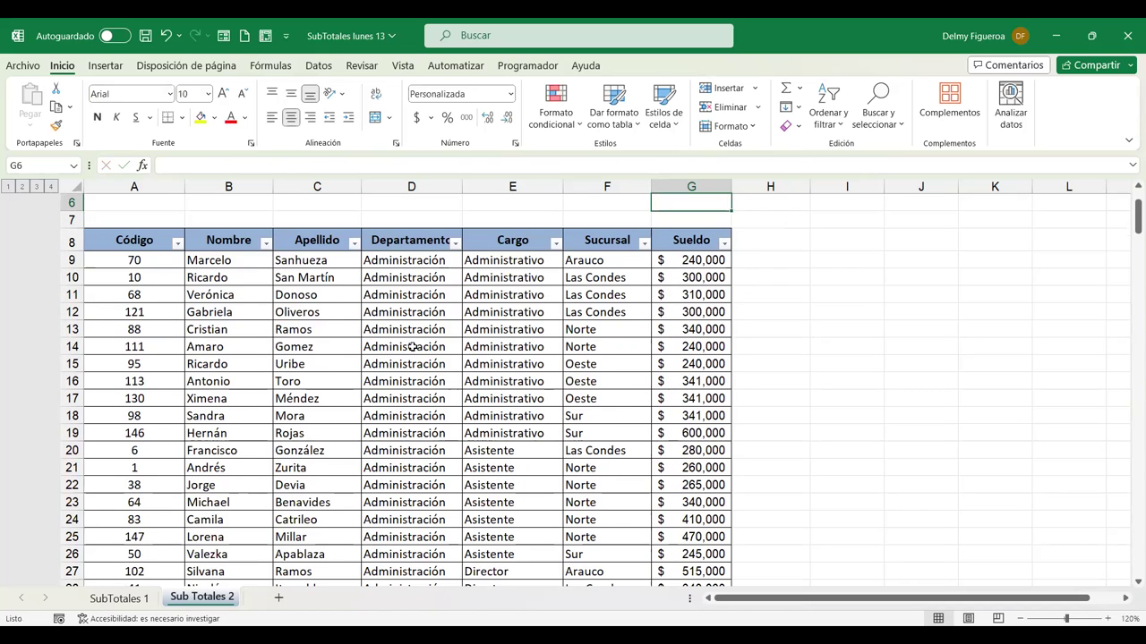
pyautogui.scroll(2, 786, 300)
pyautogui.click(705, 272)
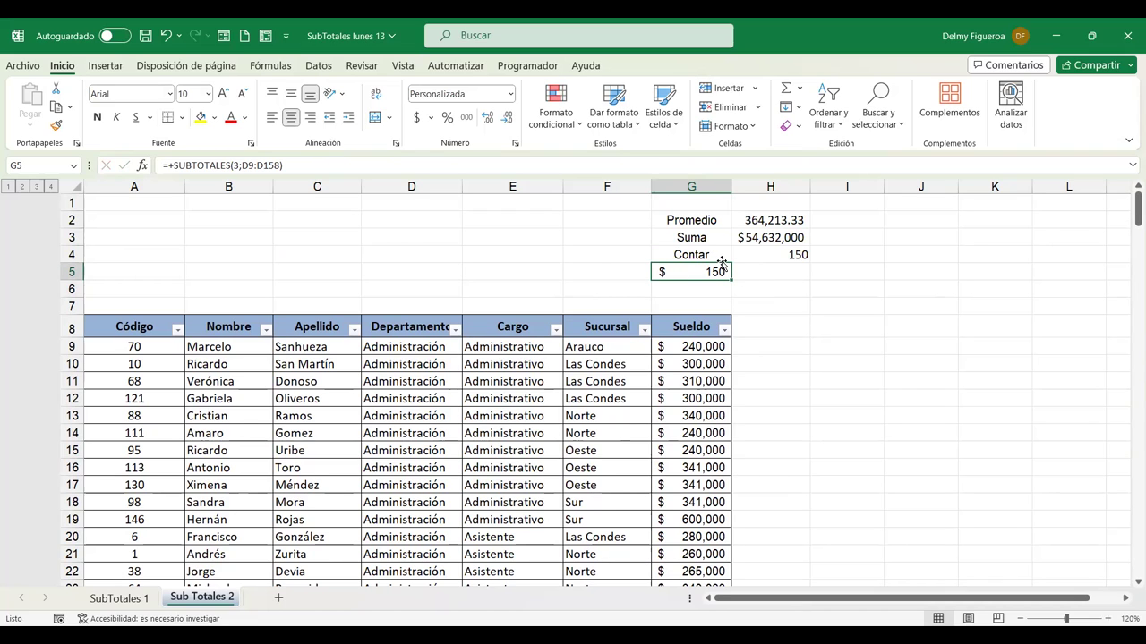
# Move the count subtotal from G5 to H5 as a right-aligned General 150.
pyautogui.moveTo(773, 273); pyautogui.dragTo(775, 275)
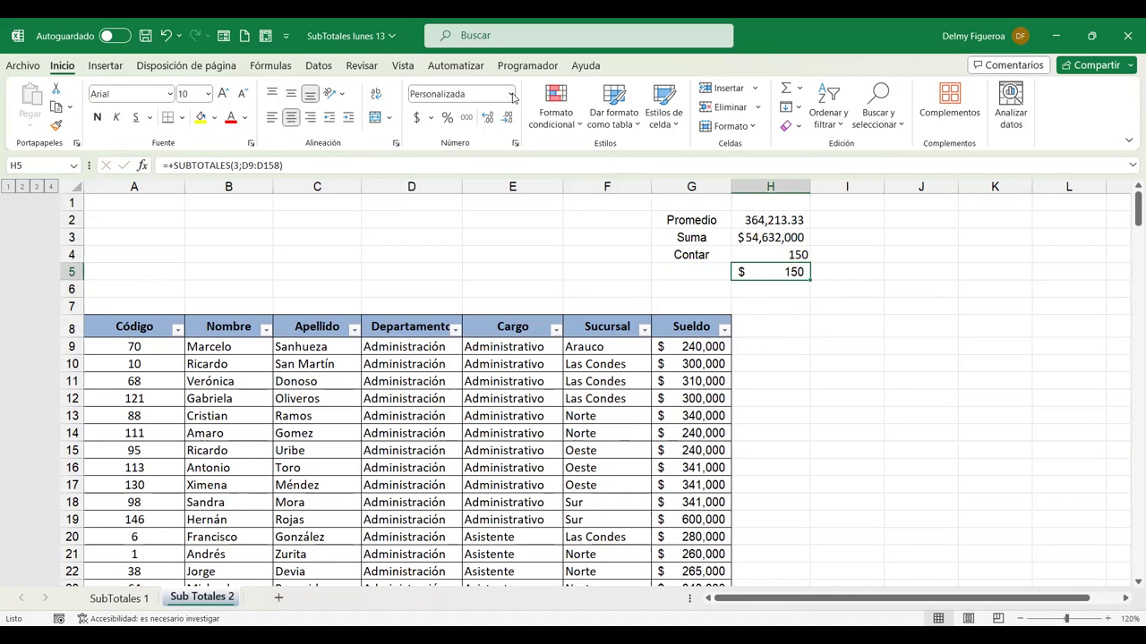
pyautogui.click(512, 95)
pyautogui.click(489, 122)
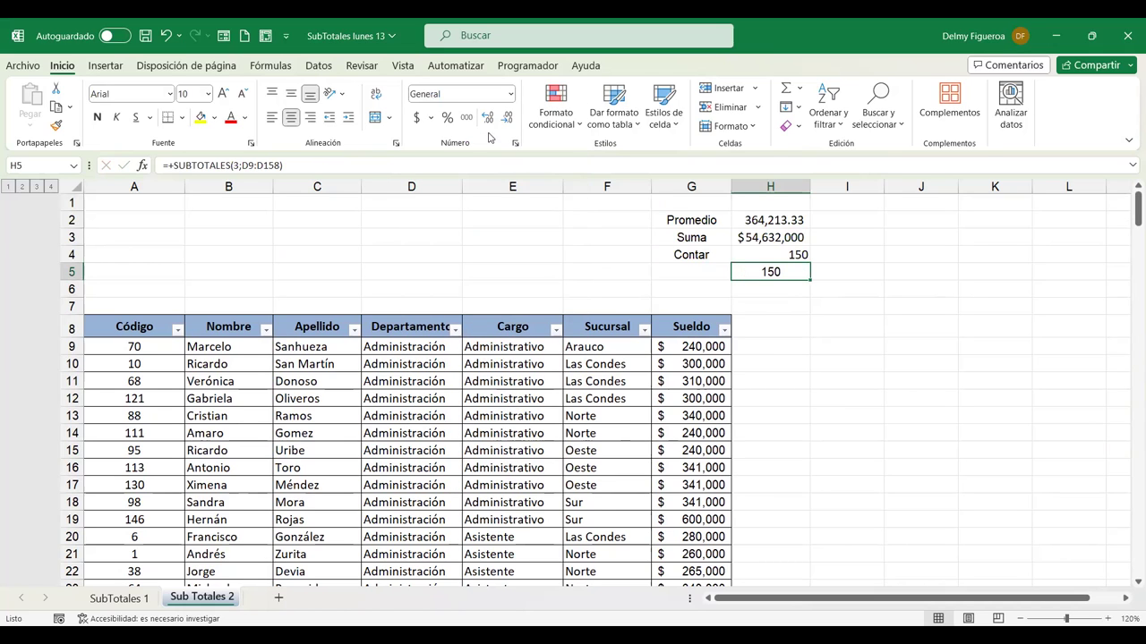
pyautogui.click(310, 117)
# Label G5 'Contara' and left-align the G2:G5 labels.
pyautogui.click(707, 270)
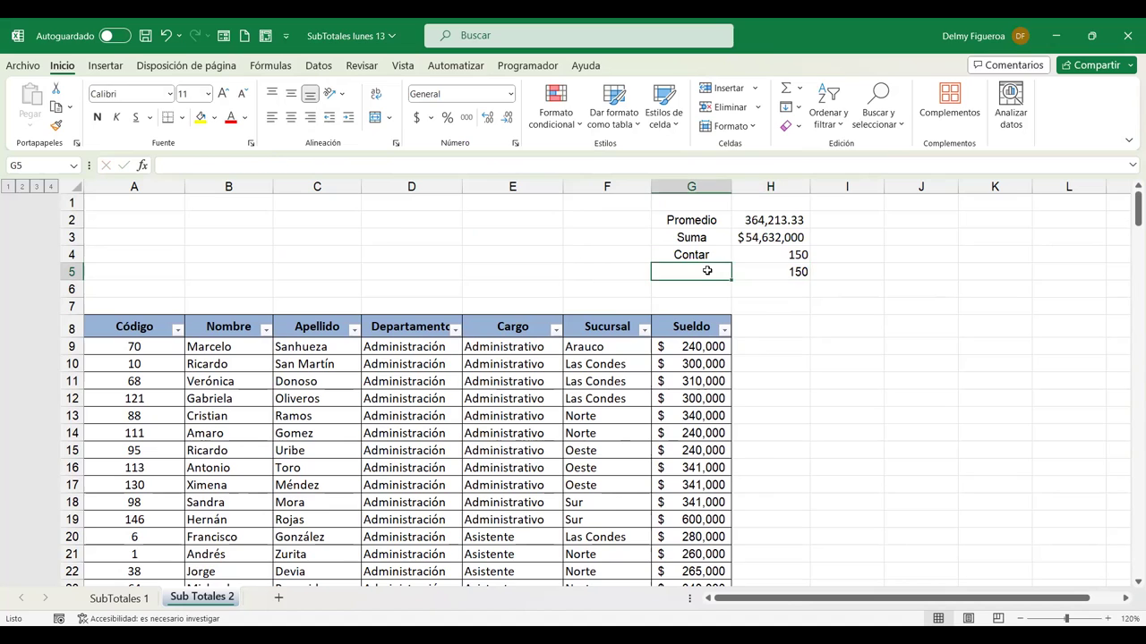
pyautogui.write('Contara')
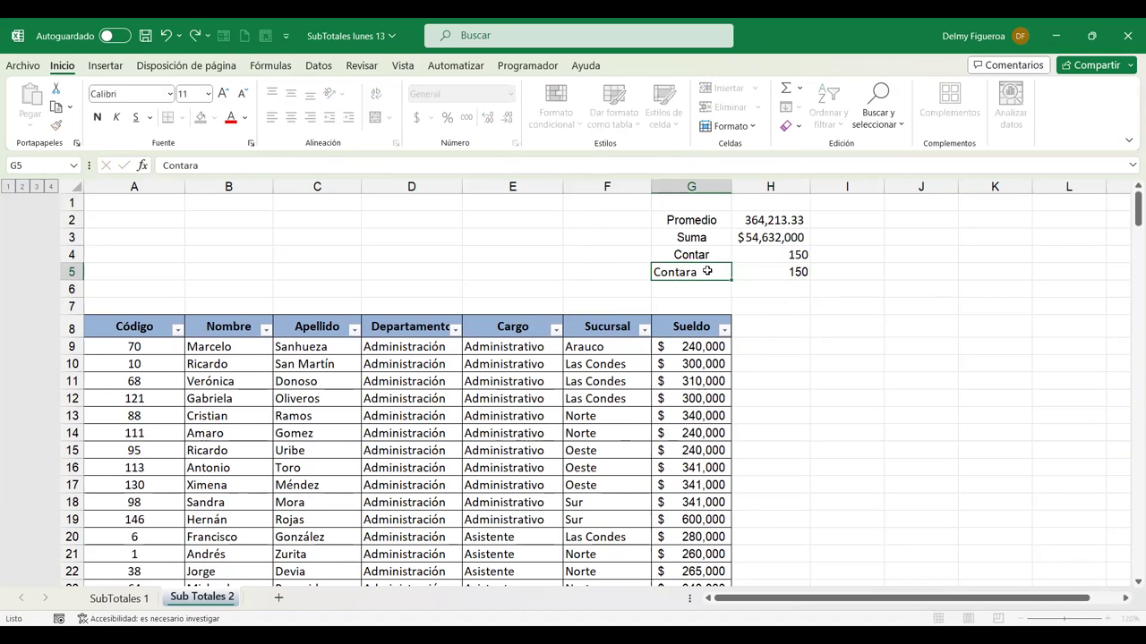
pyautogui.press('Return')
pyautogui.click(707, 271)
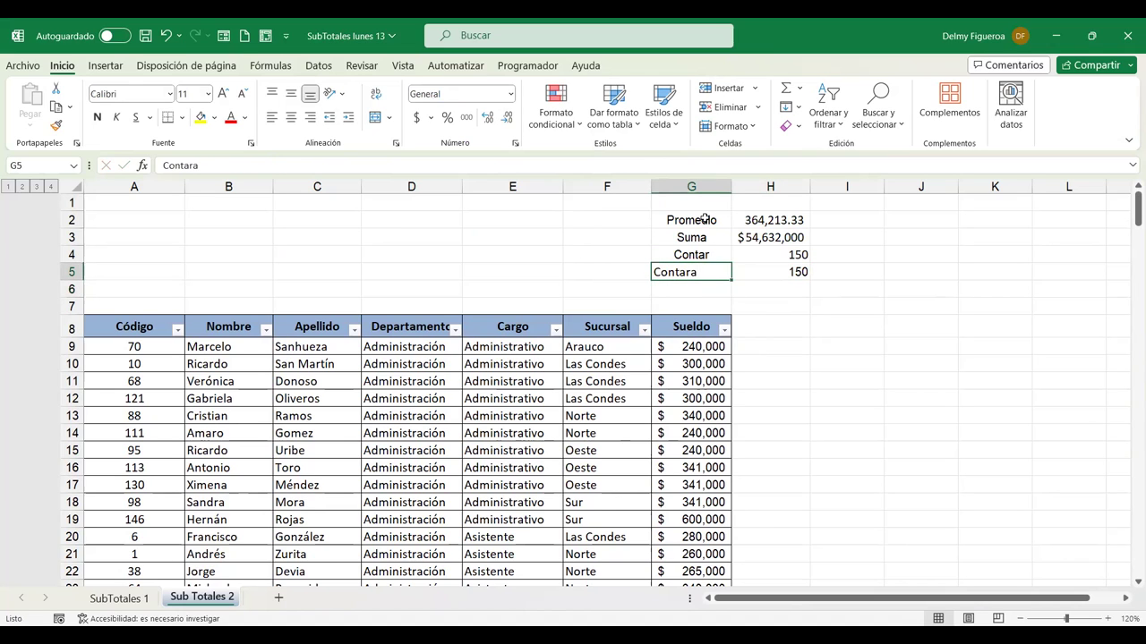
pyautogui.moveTo(704, 220); pyautogui.dragTo(710, 266)
pyautogui.click(291, 121)
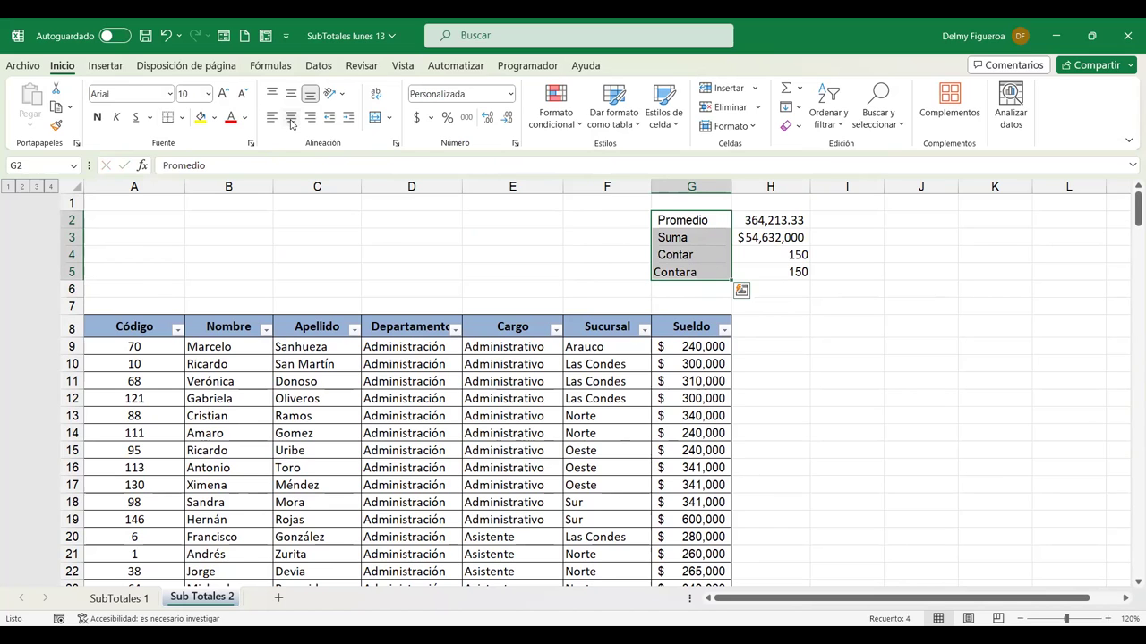
pyautogui.click(707, 273)
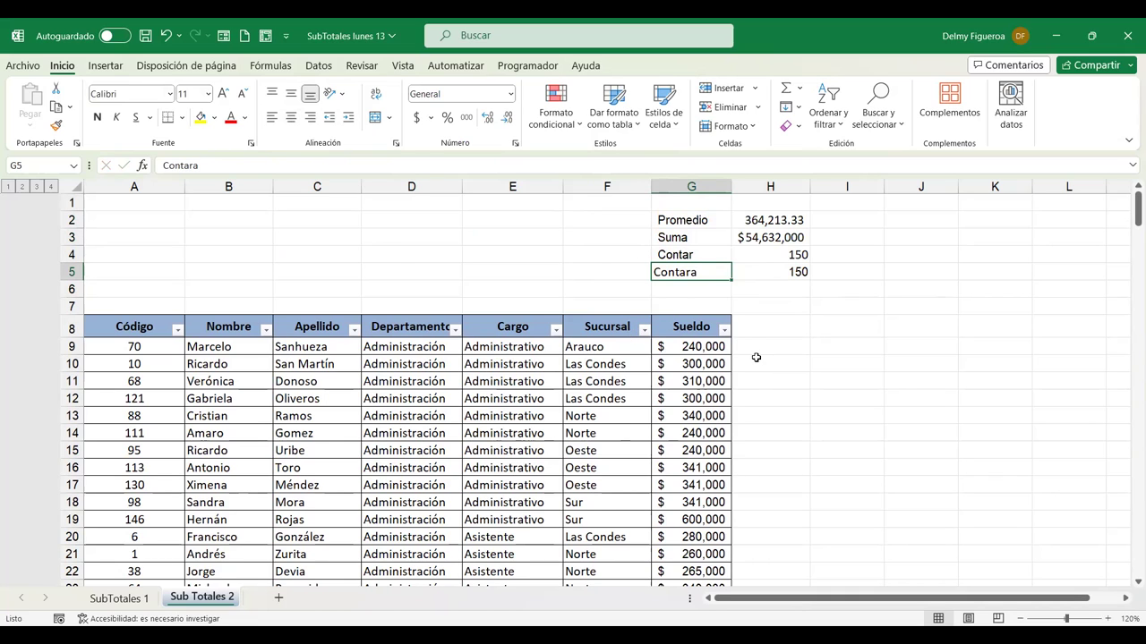
# Filter the Sucursal column to Norte, Oeste and Sur, showing 85 of 150 employees.
pyautogui.click(644, 331)
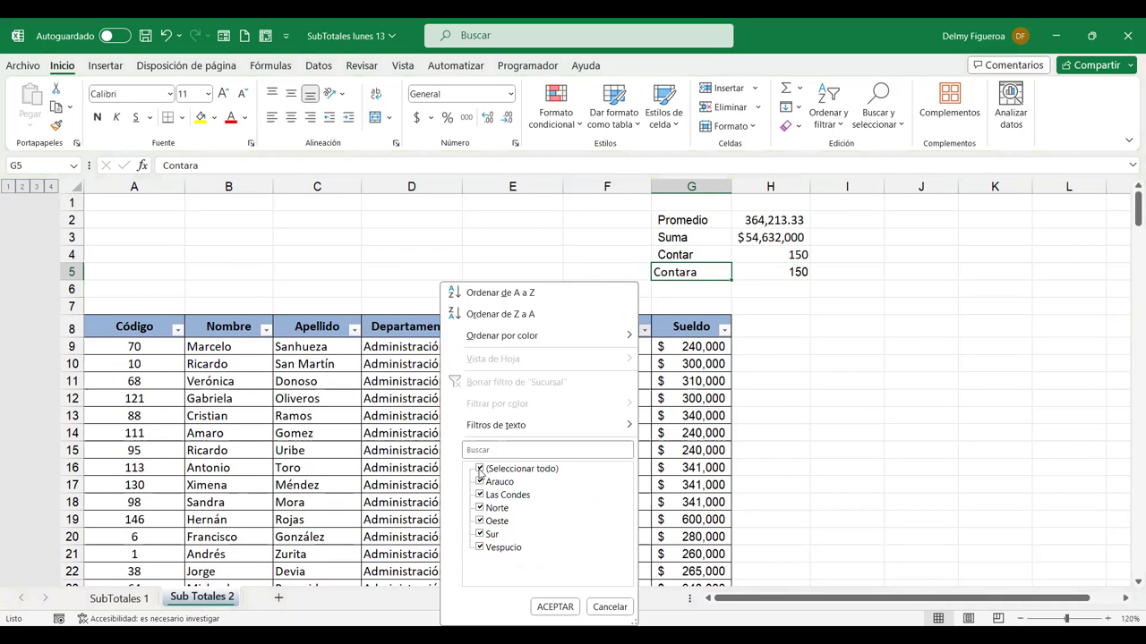
pyautogui.click(480, 469)
pyautogui.click(480, 507)
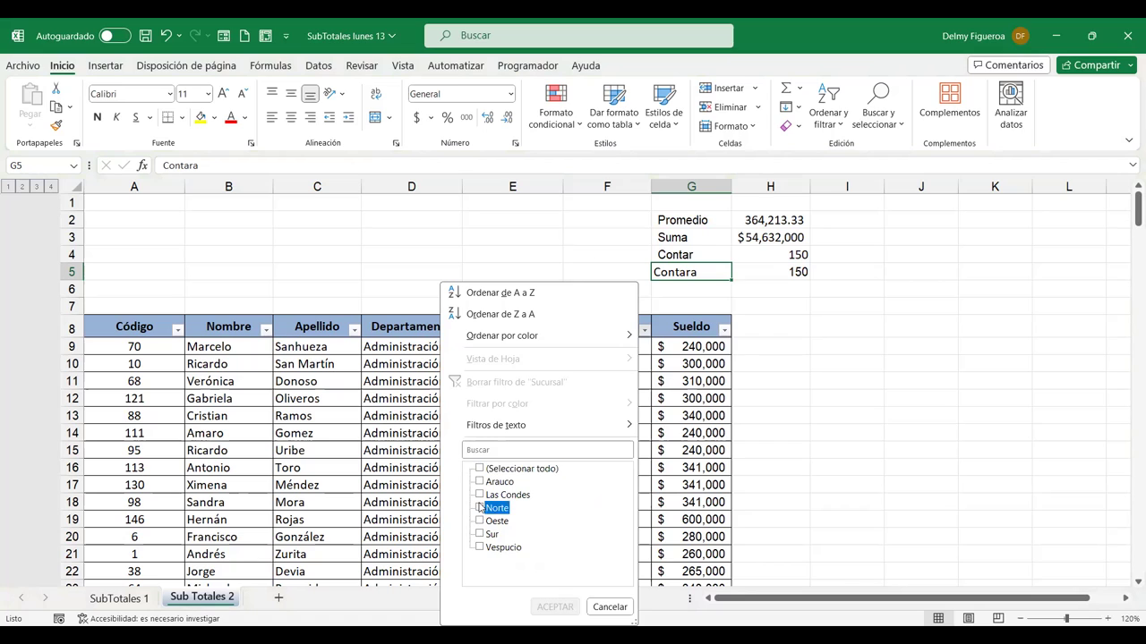
pyautogui.click(480, 521)
pyautogui.click(480, 535)
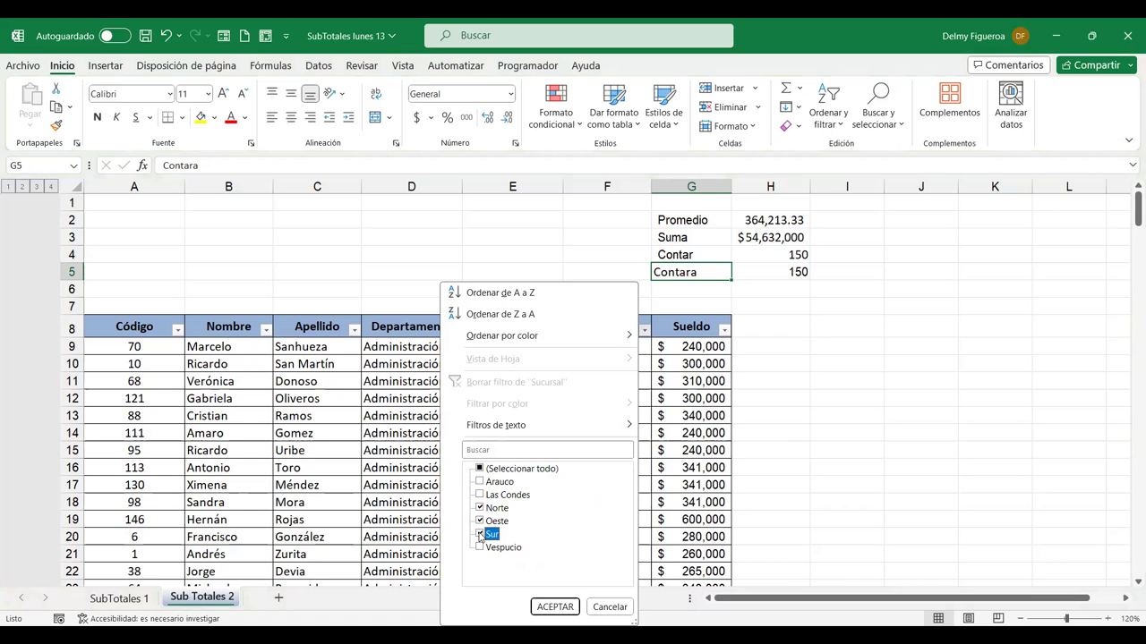
pyautogui.click(552, 606)
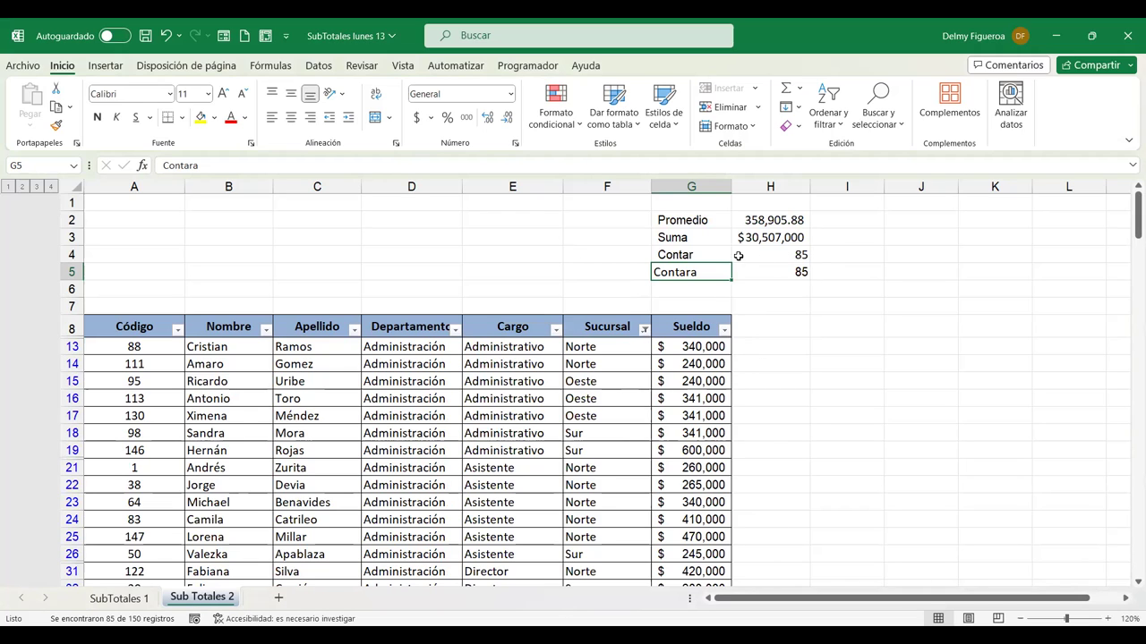
pyautogui.click(696, 256)
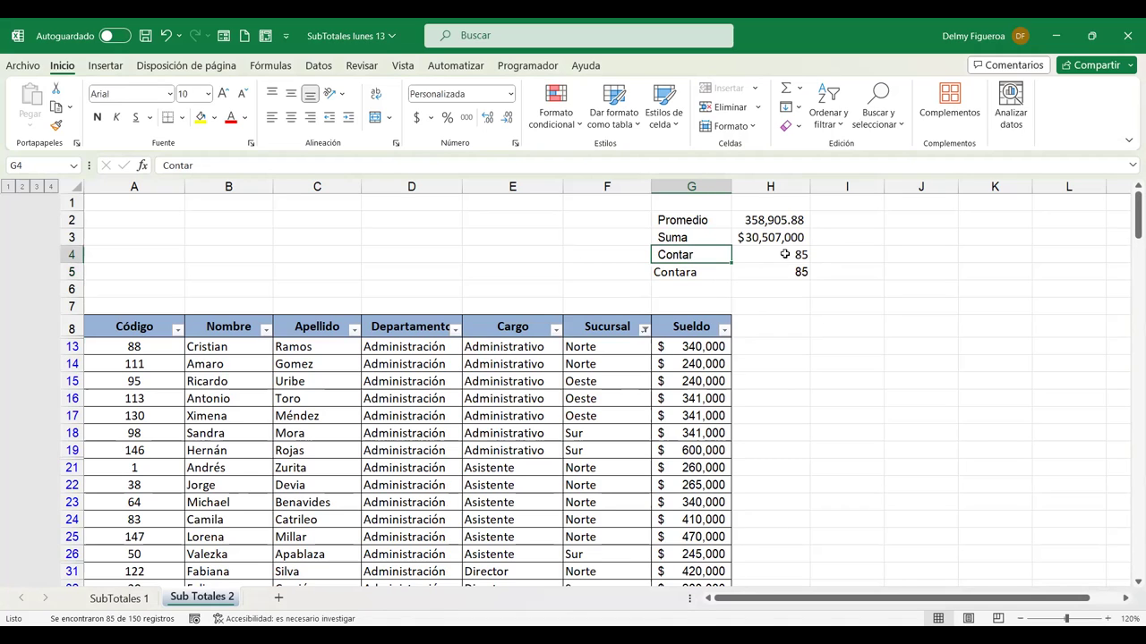
pyautogui.click(785, 254)
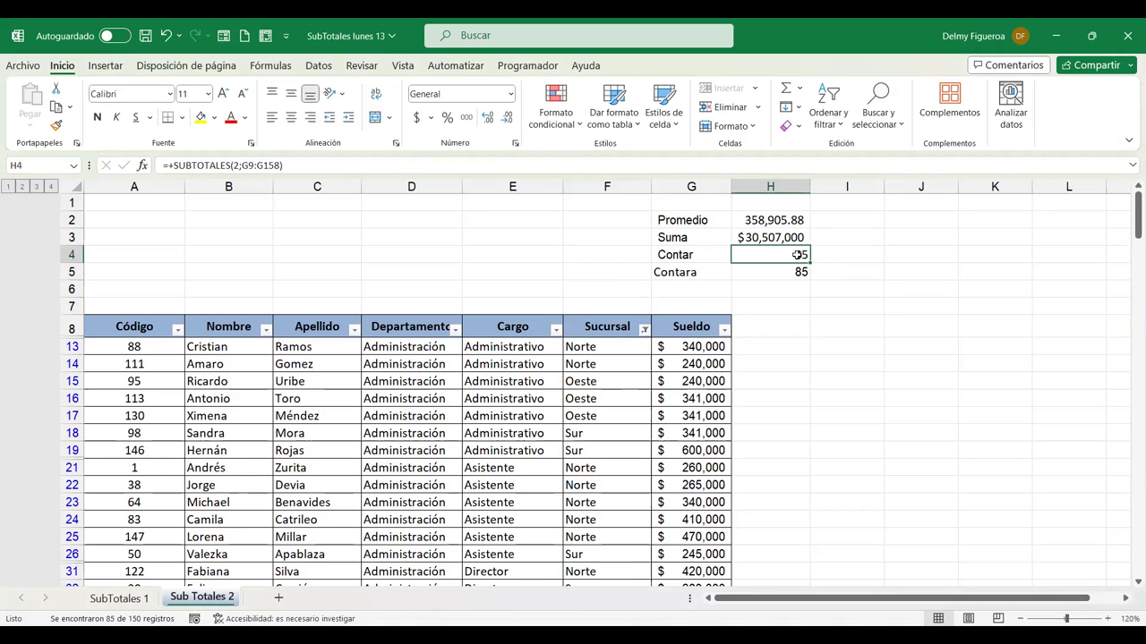
pyautogui.write('a')
pyautogui.click(761, 272)
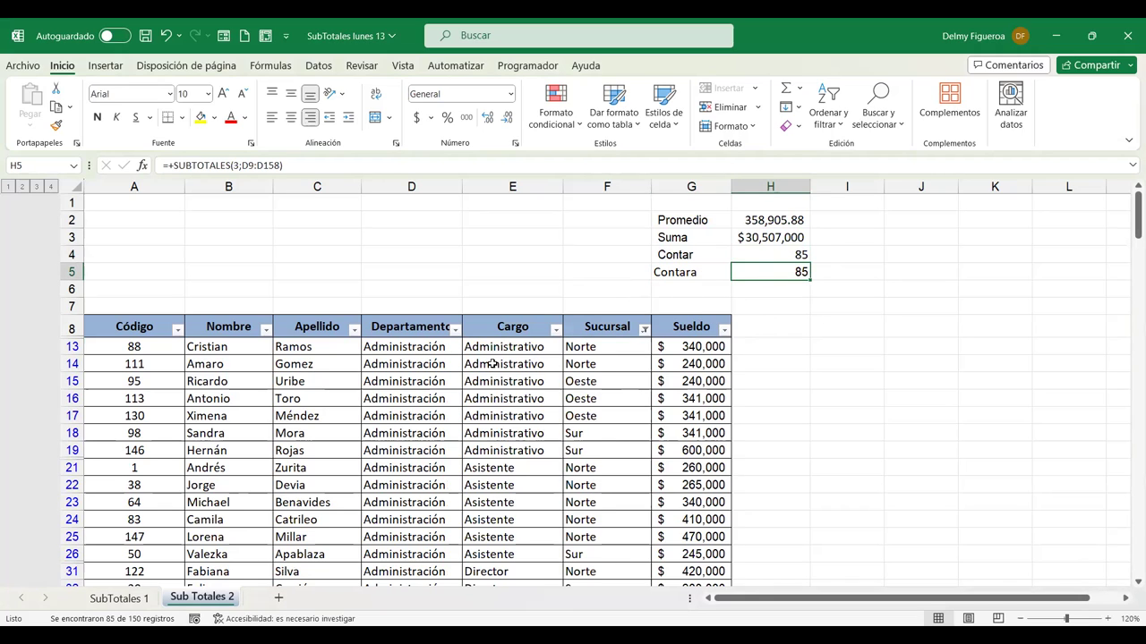
pyautogui.click(417, 363)
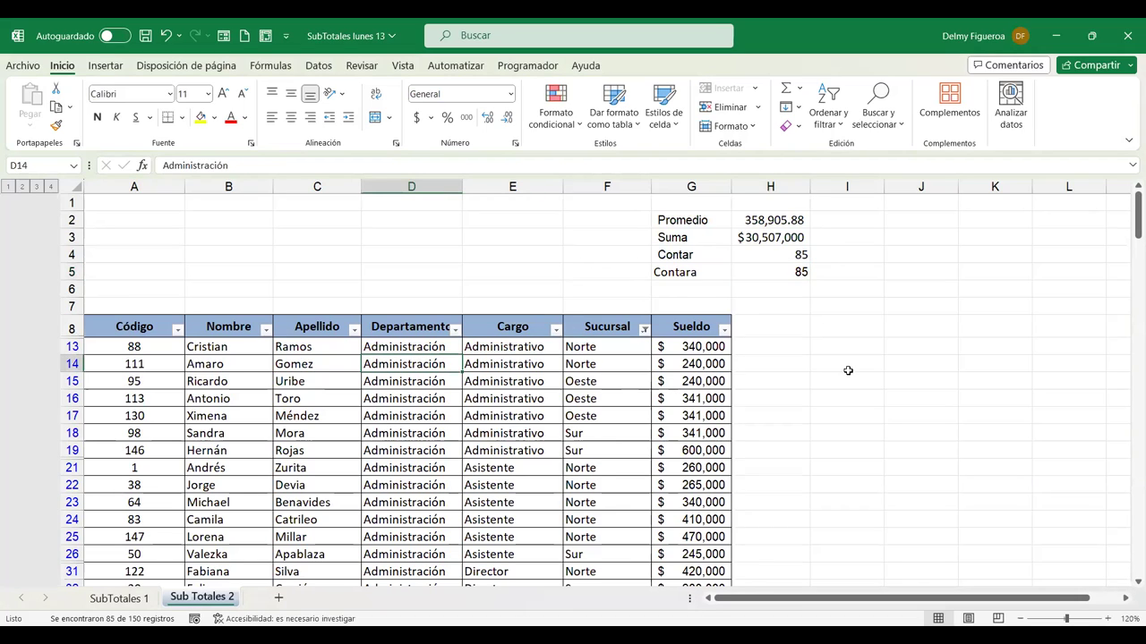
pyautogui.press('Delete')
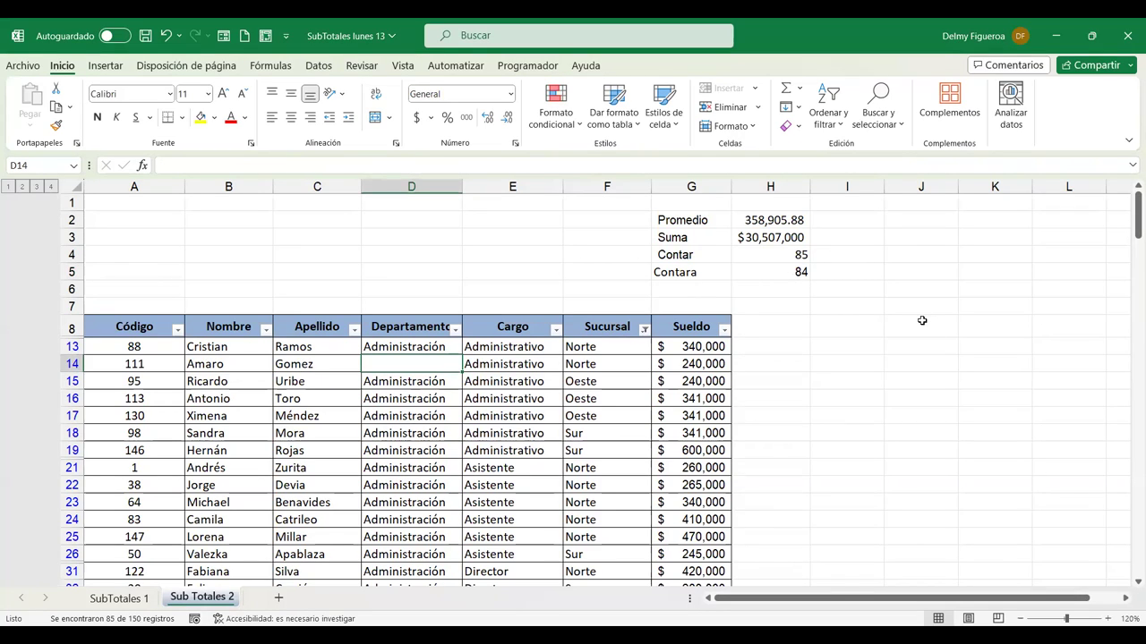
pyautogui.hotkey('ctrl', 'z')
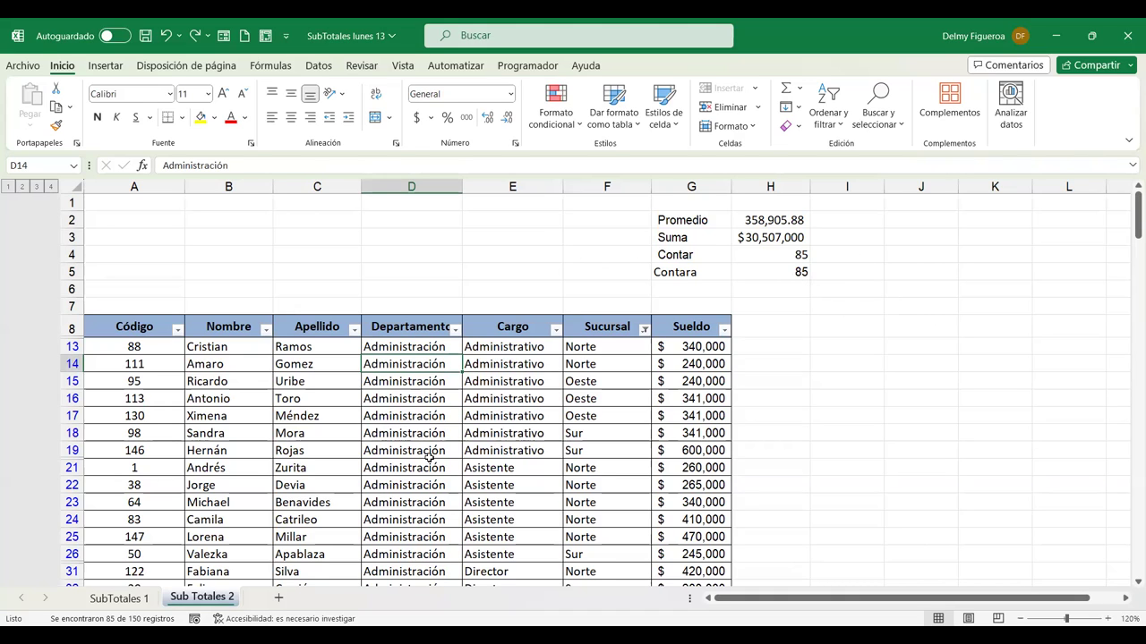
pyautogui.click(922, 216)
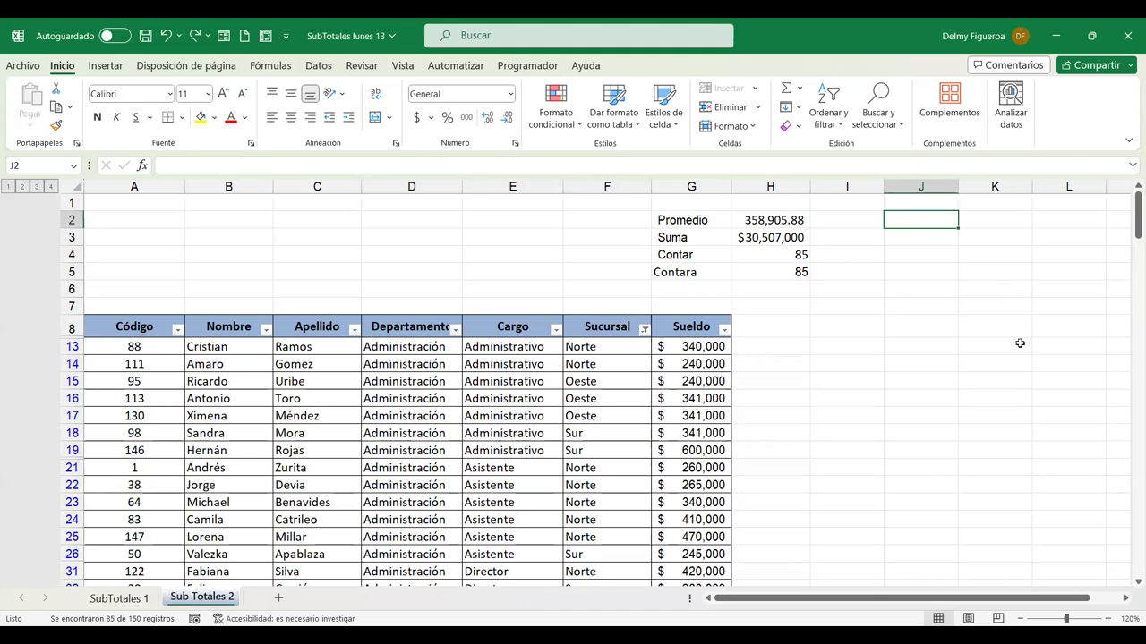
pyautogui.write('+sub')
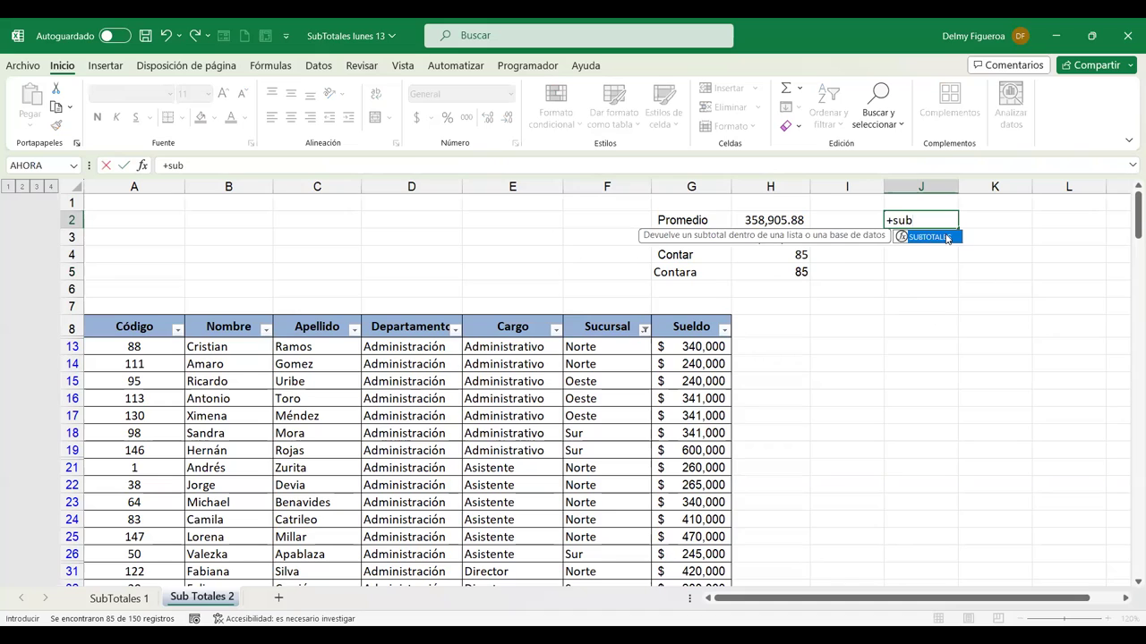
pyautogui.doubleClick(947, 238)
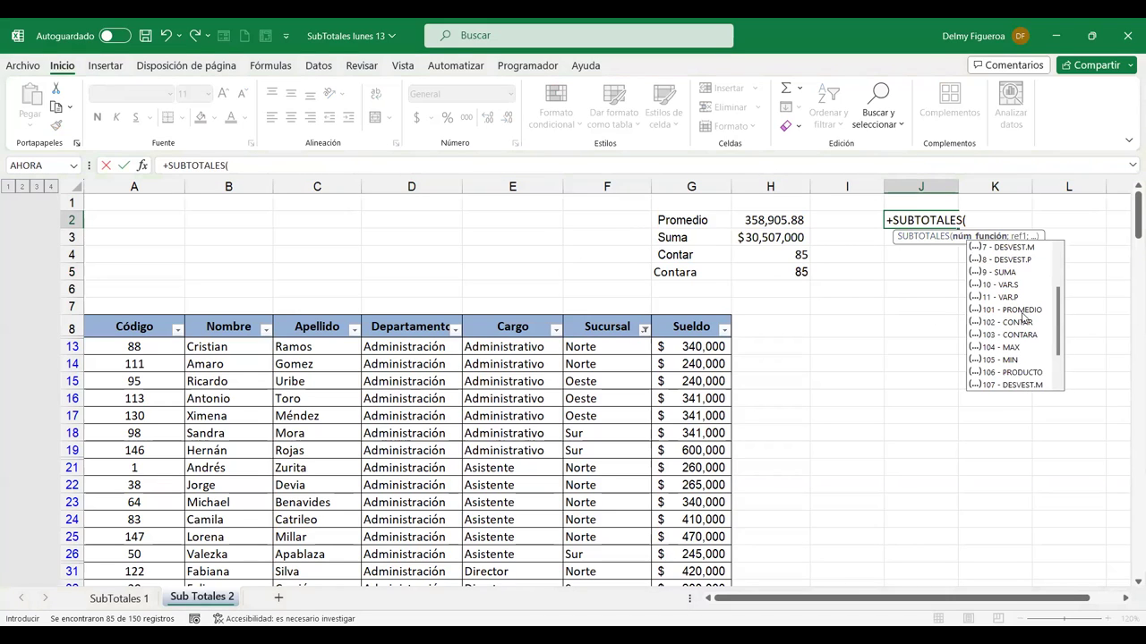
pyautogui.moveTo(1058, 297)
pyautogui.mouseDown()
pyautogui.moveTo(1058, 371)
pyautogui.moveTo(1059, 273)
pyautogui.mouseUp()
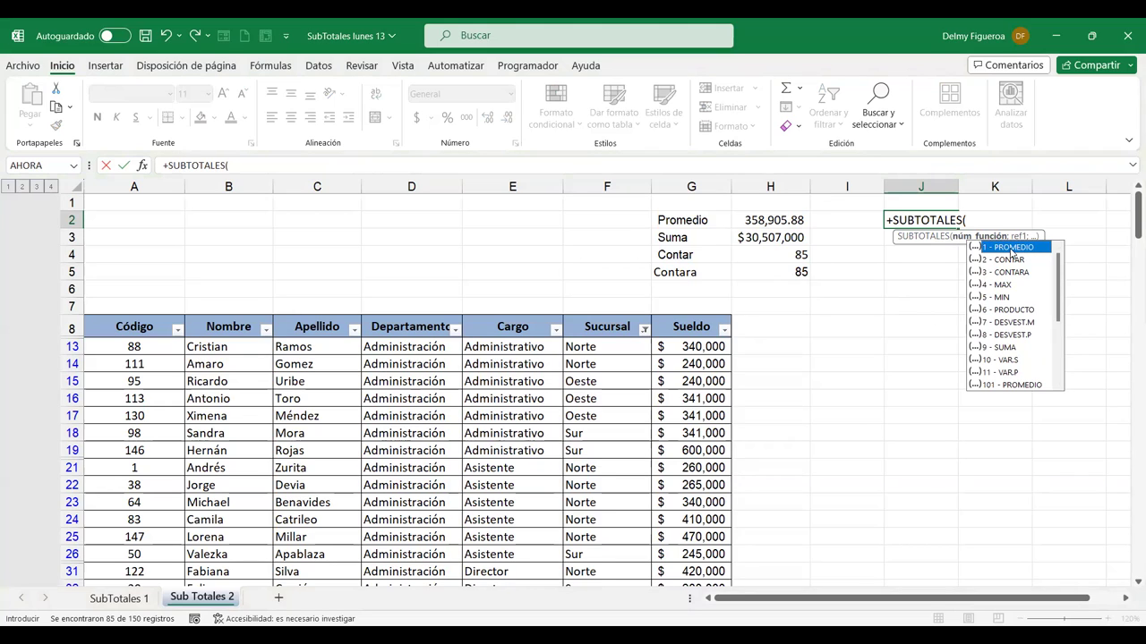
pyautogui.moveTo(1059, 278); pyautogui.dragTo(1062, 311)
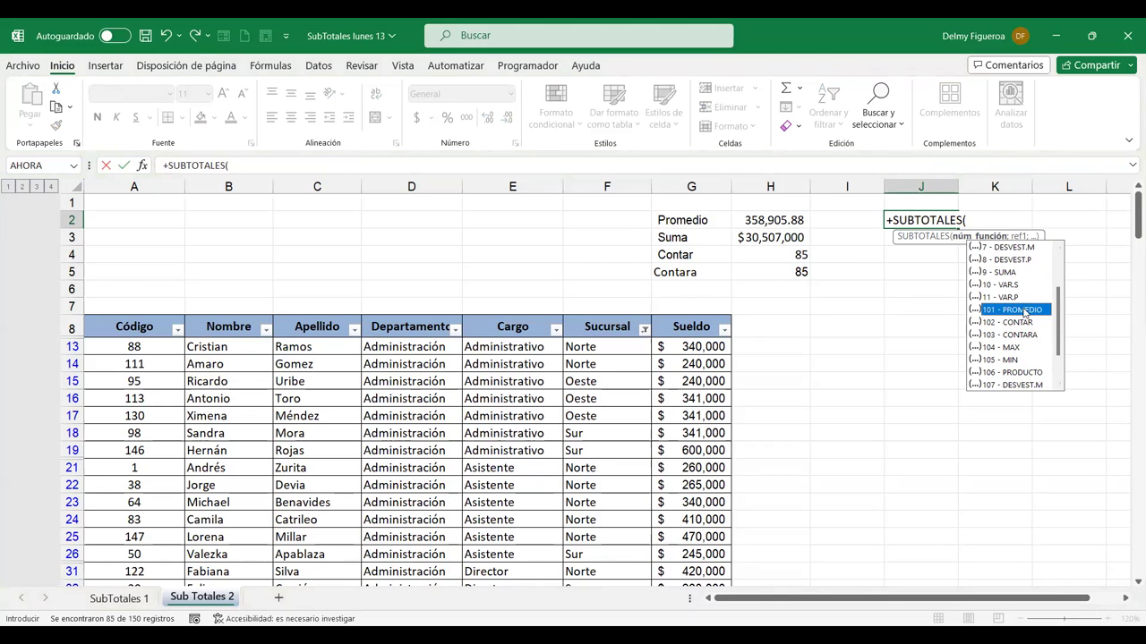
pyautogui.doubleClick(1022, 310)
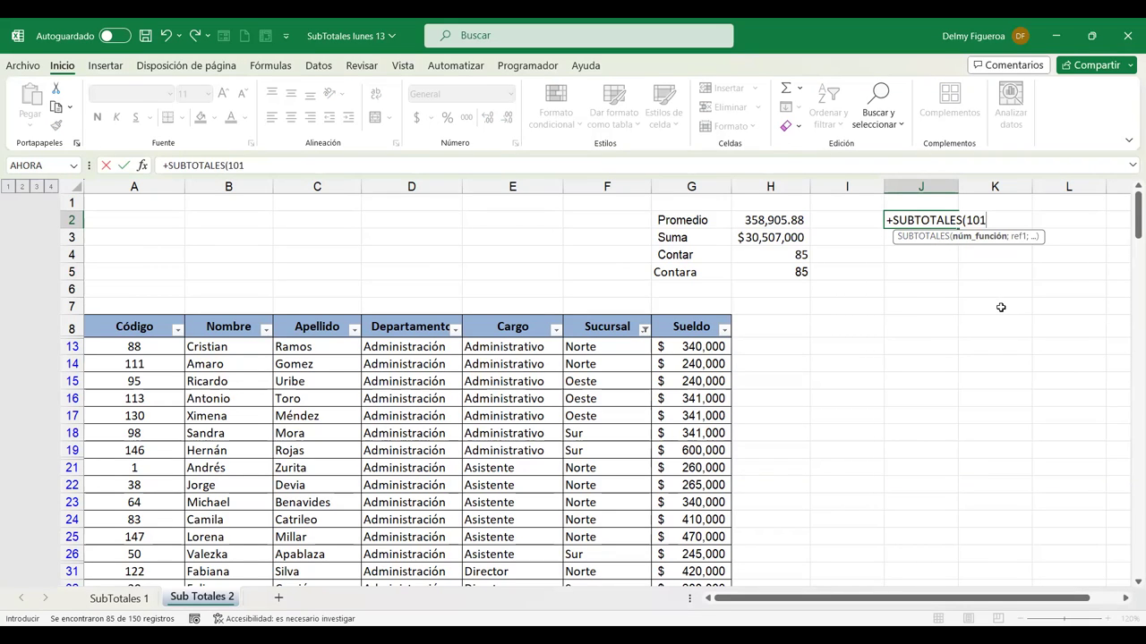
pyautogui.press('Escape')
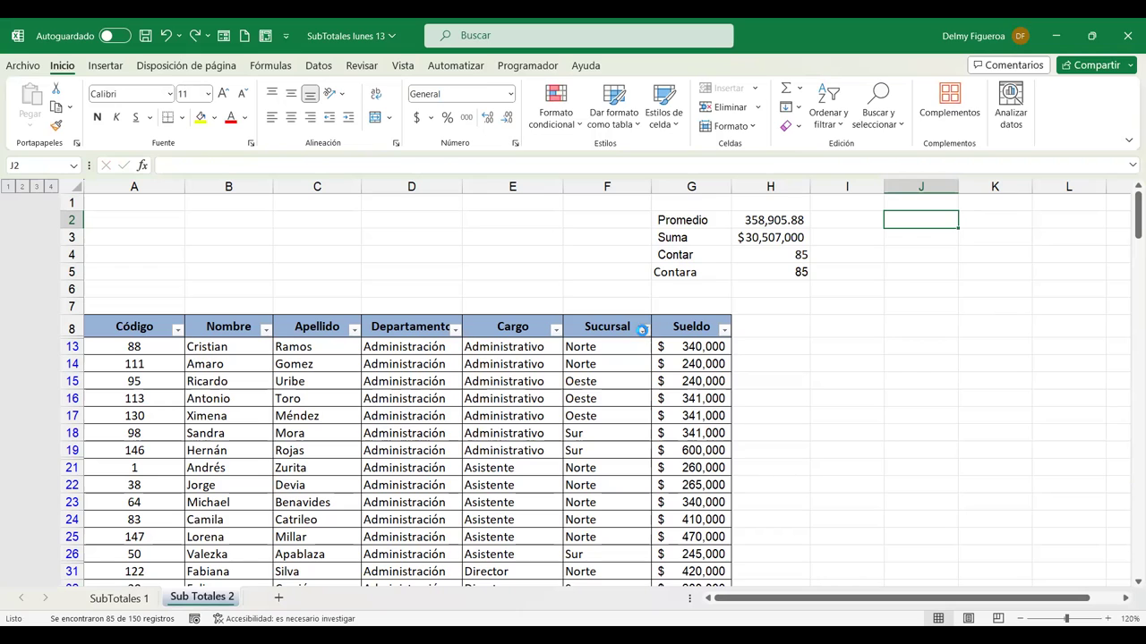
# Clear the Sucursal filter, then enter =+SUBTOTALES(101;G9:G158) in J2 to average Sueldo.
pyautogui.click(641, 330)
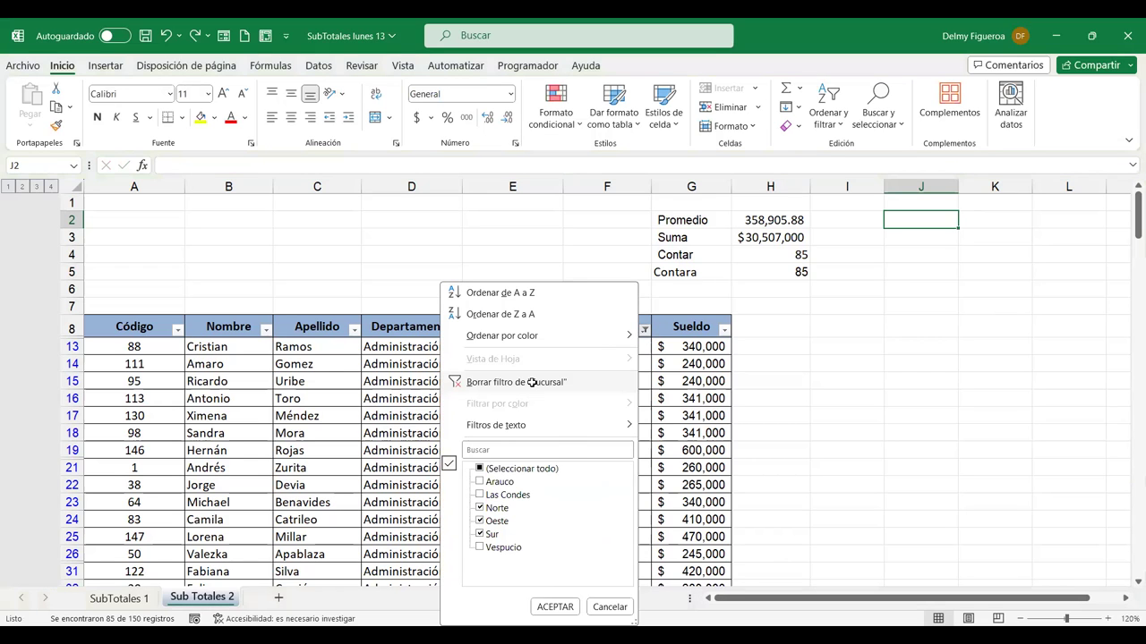
pyautogui.click(532, 382)
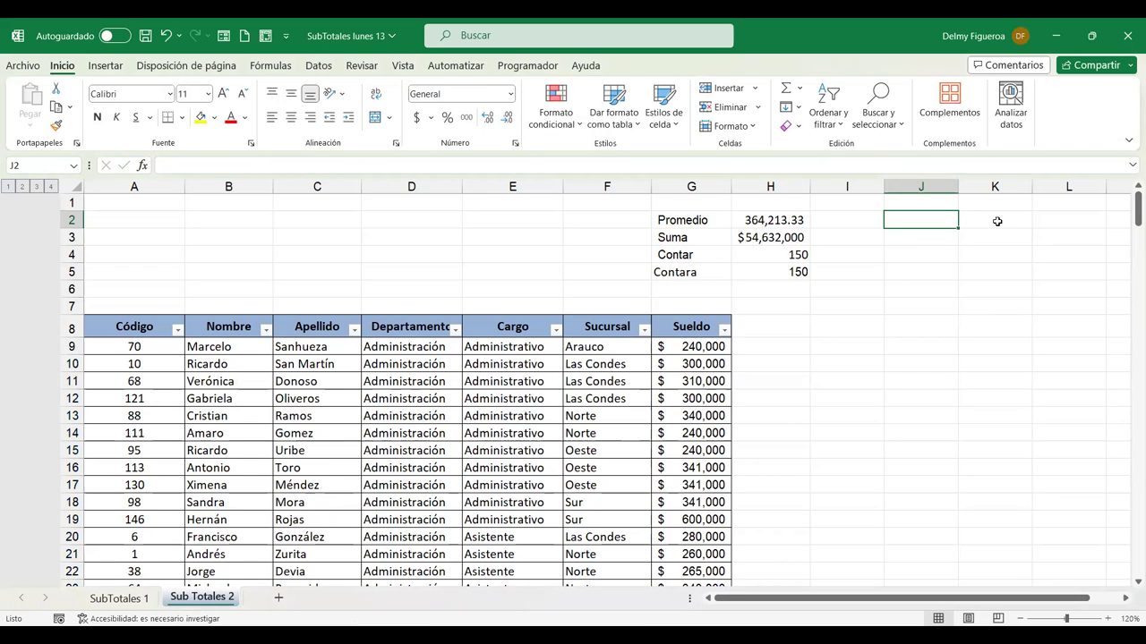
pyautogui.write('+ss')
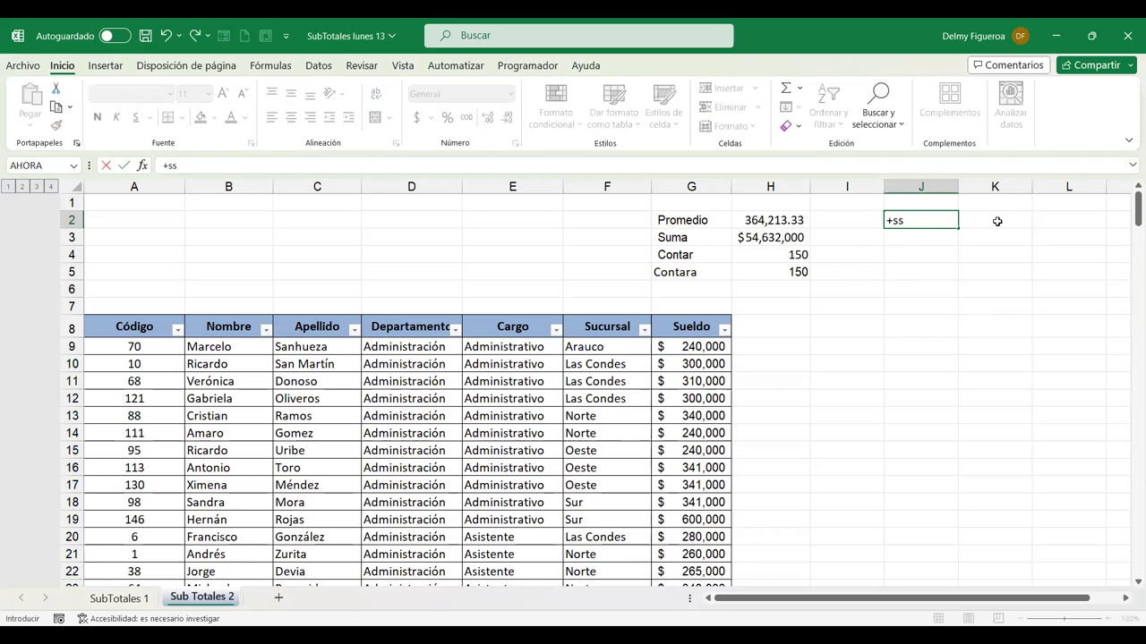
pyautogui.press('BackSpace')
pyautogui.write('ubt')
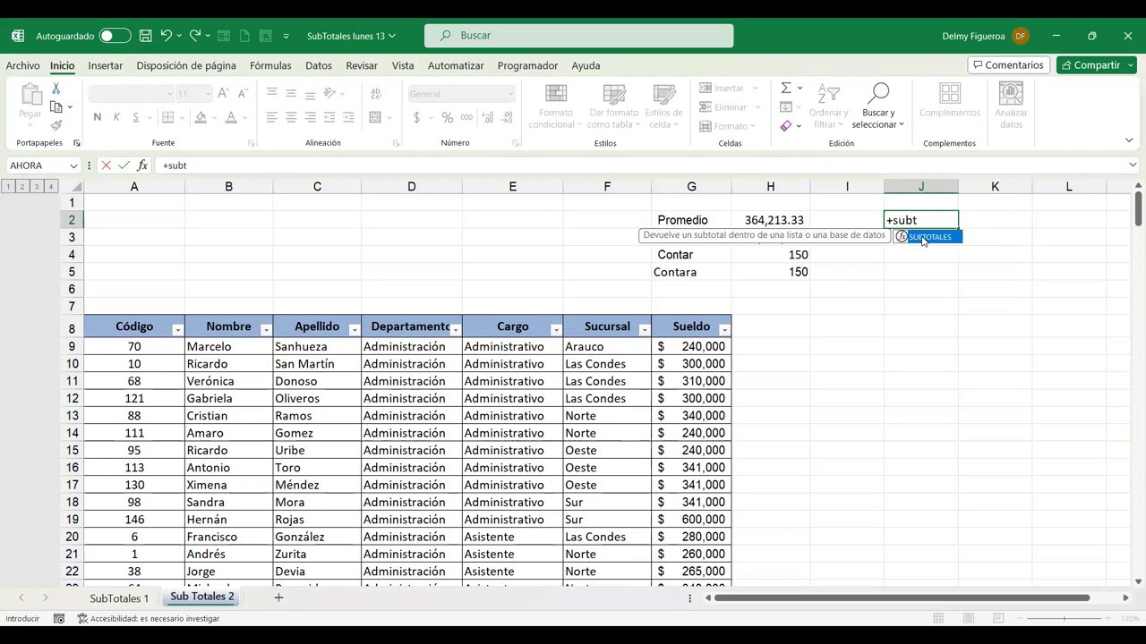
pyautogui.press('Tab')
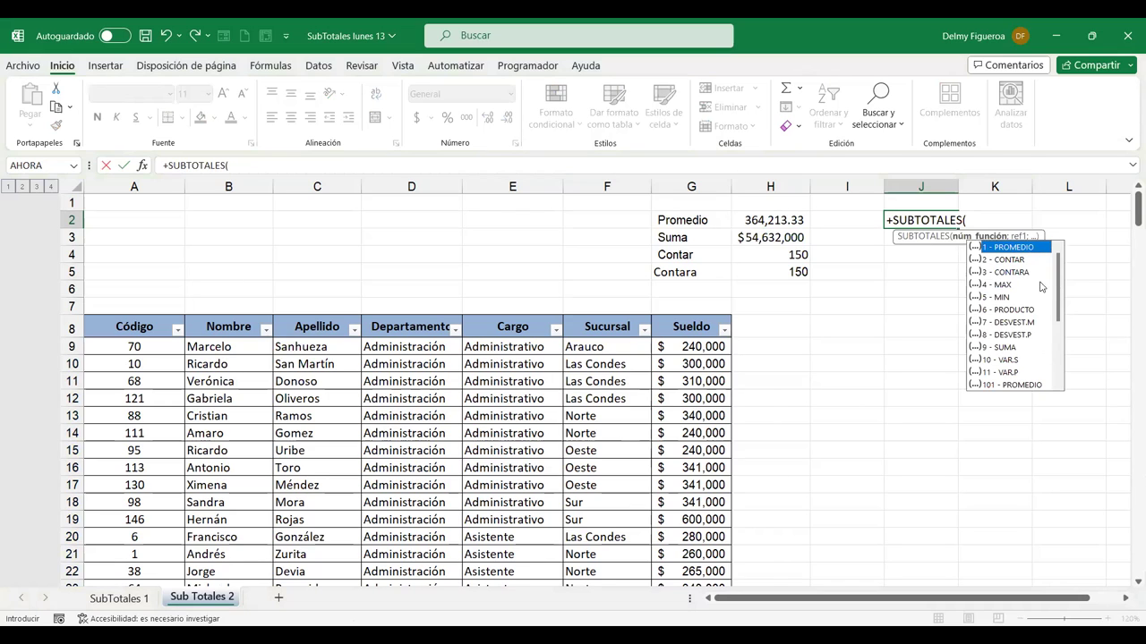
pyautogui.scroll(-2, 1062, 305)
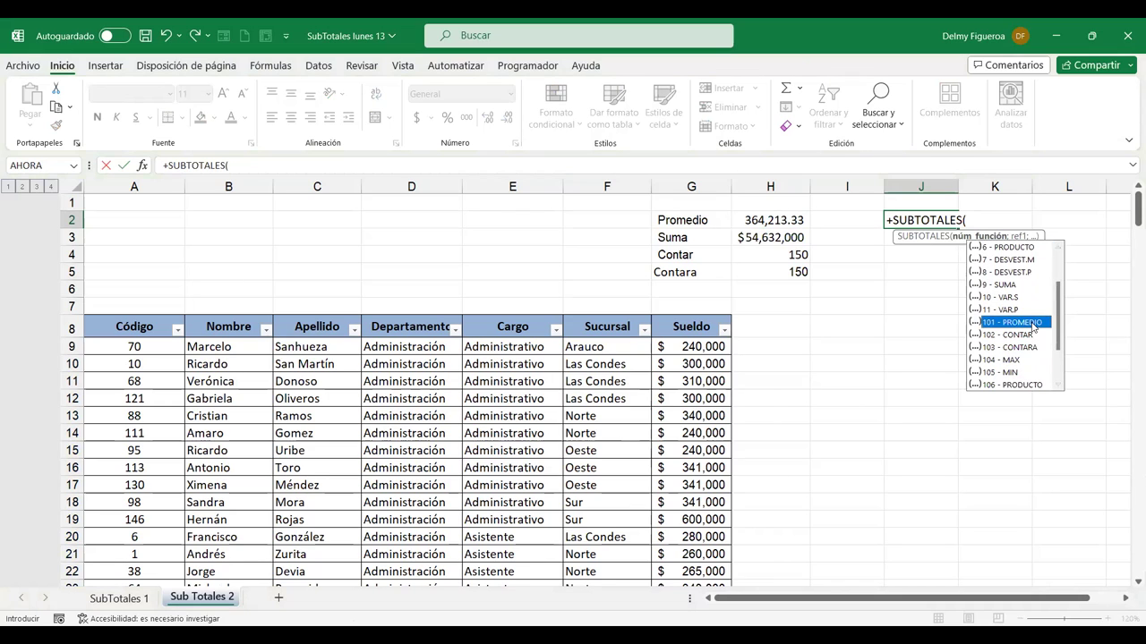
pyautogui.doubleClick(1031, 323)
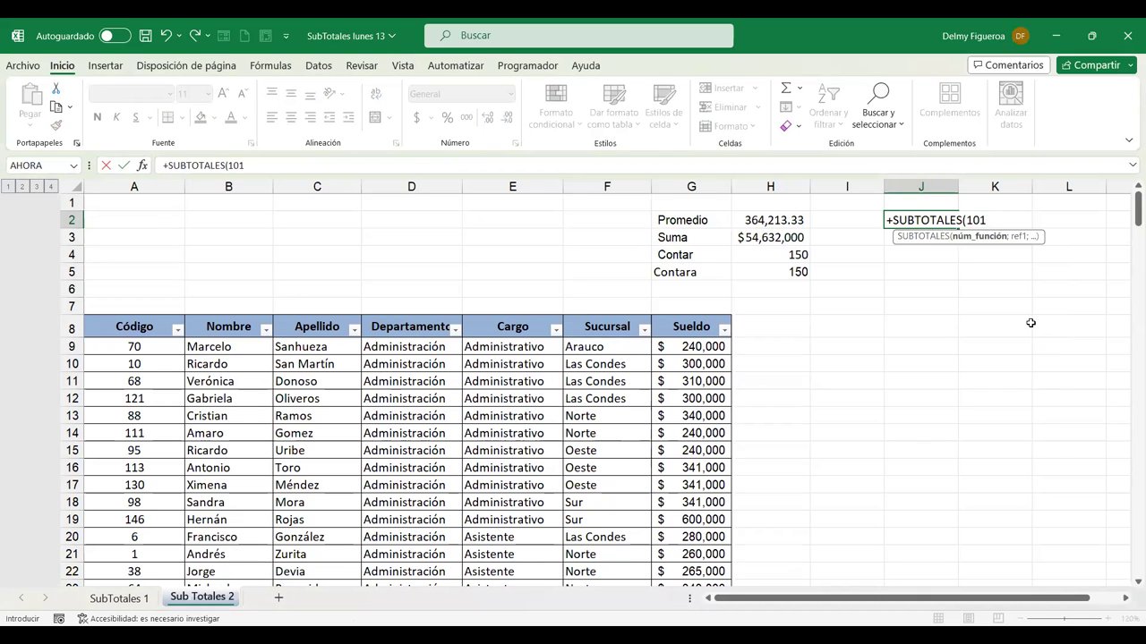
pyautogui.write(';')
pyautogui.click(707, 349)
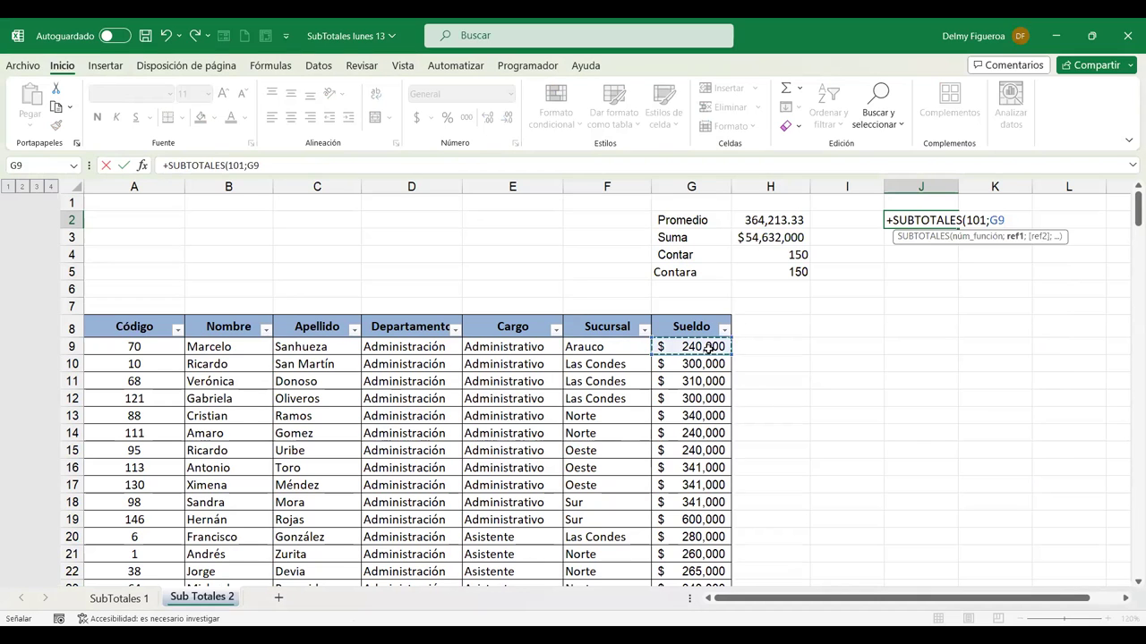
pyautogui.hotkey('ctrl', 'shift', 'Down')
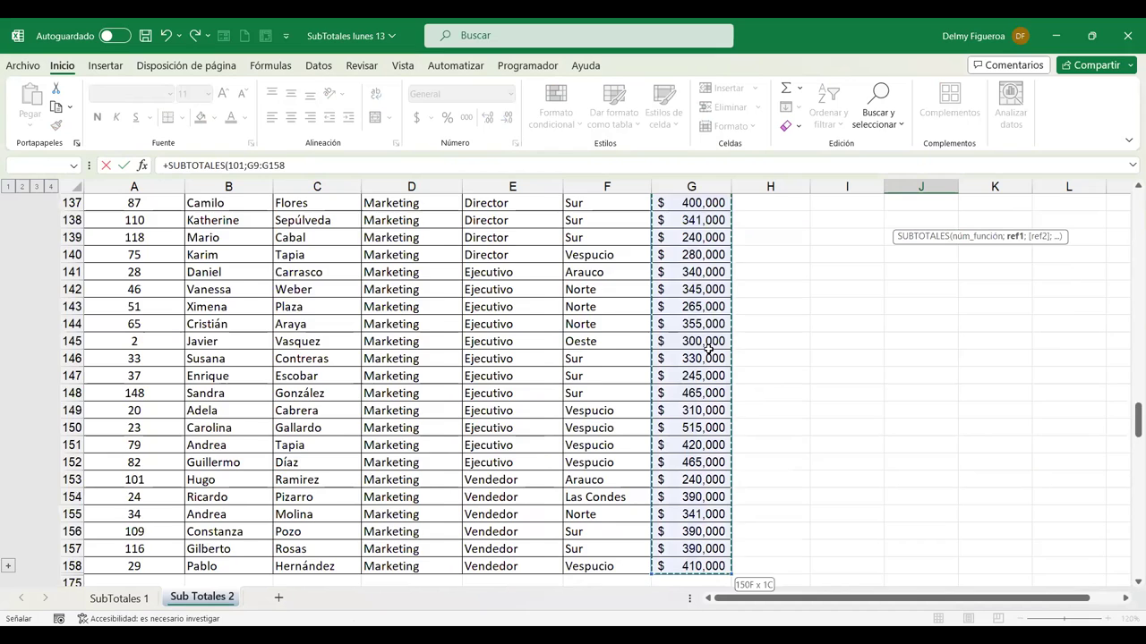
pyautogui.press('Return')
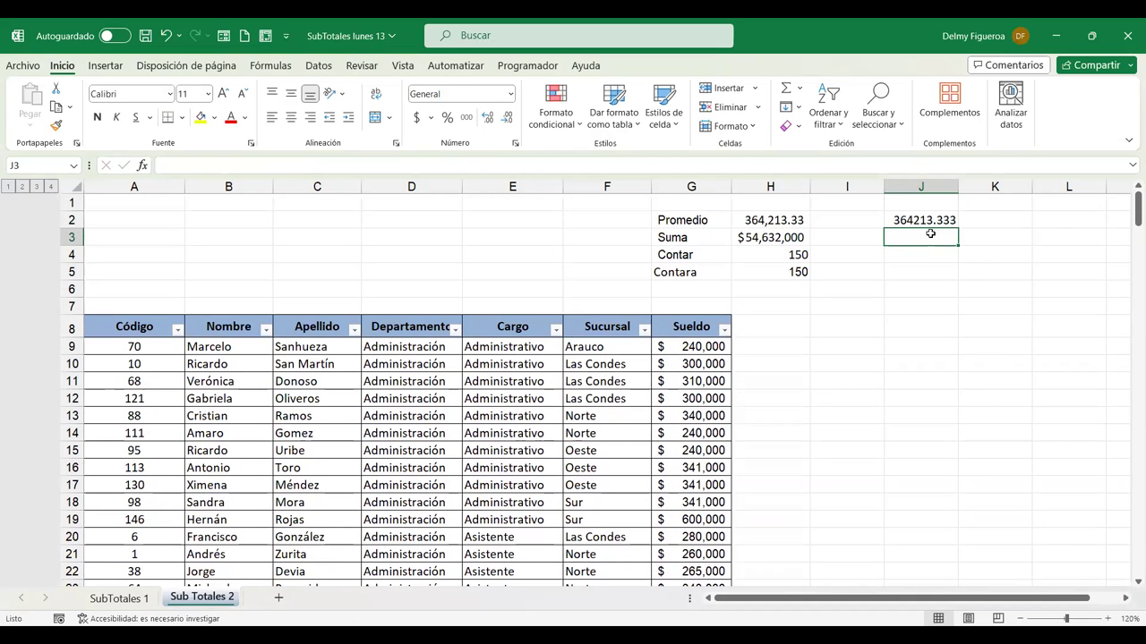
pyautogui.click(931, 222)
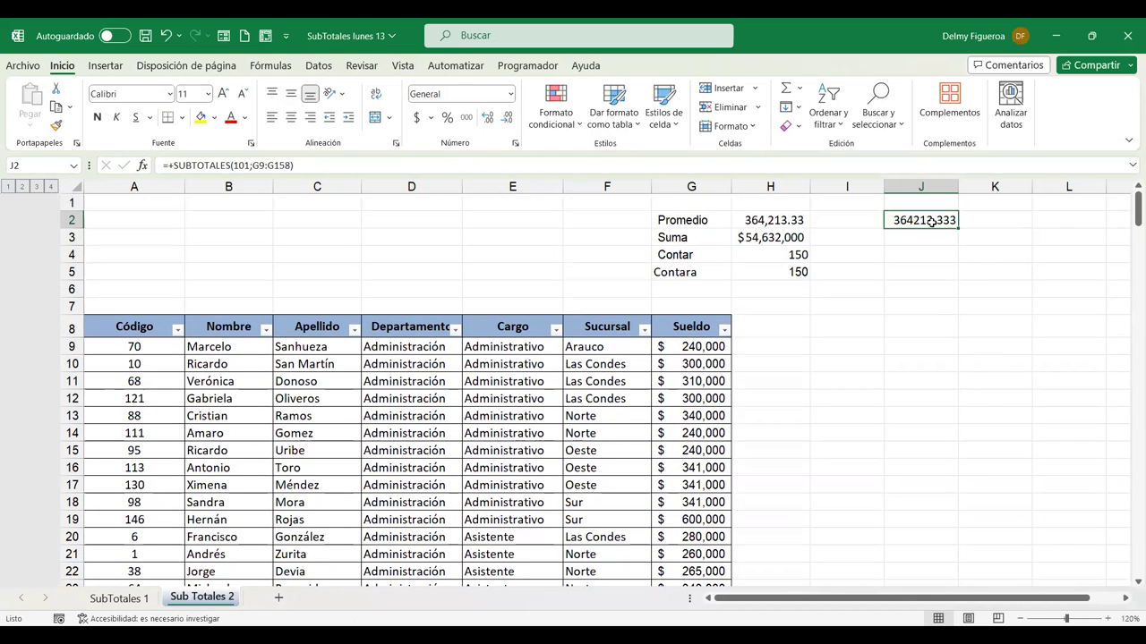
# Apply Comma Style to J2 so the average reads 364,213.33.
pyautogui.click(469, 118)
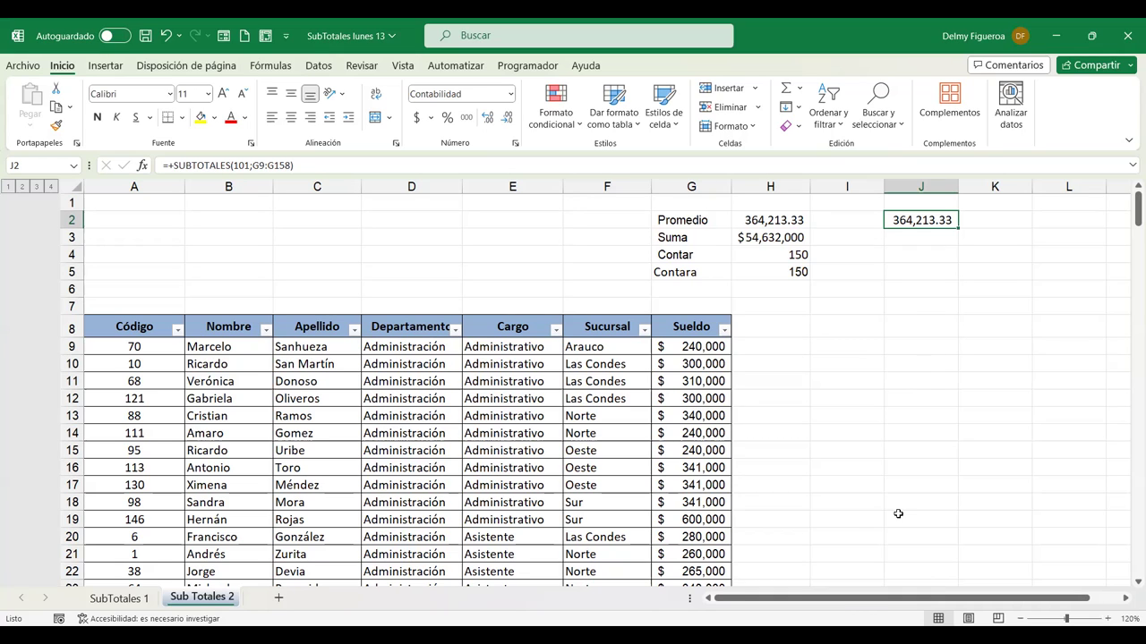
pyautogui.click(868, 603)
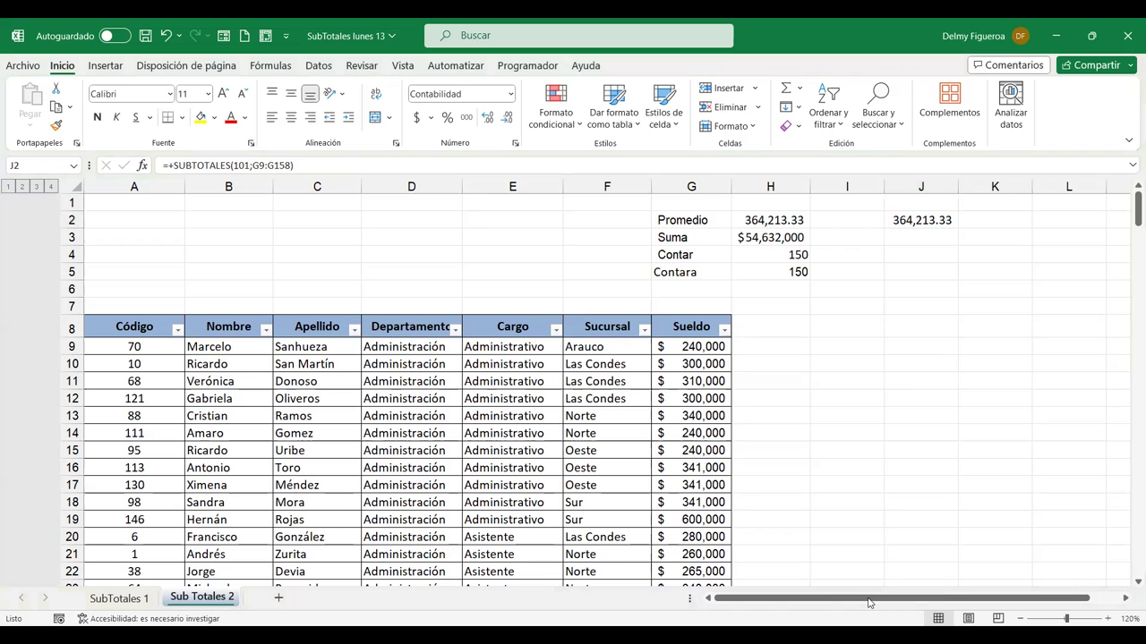